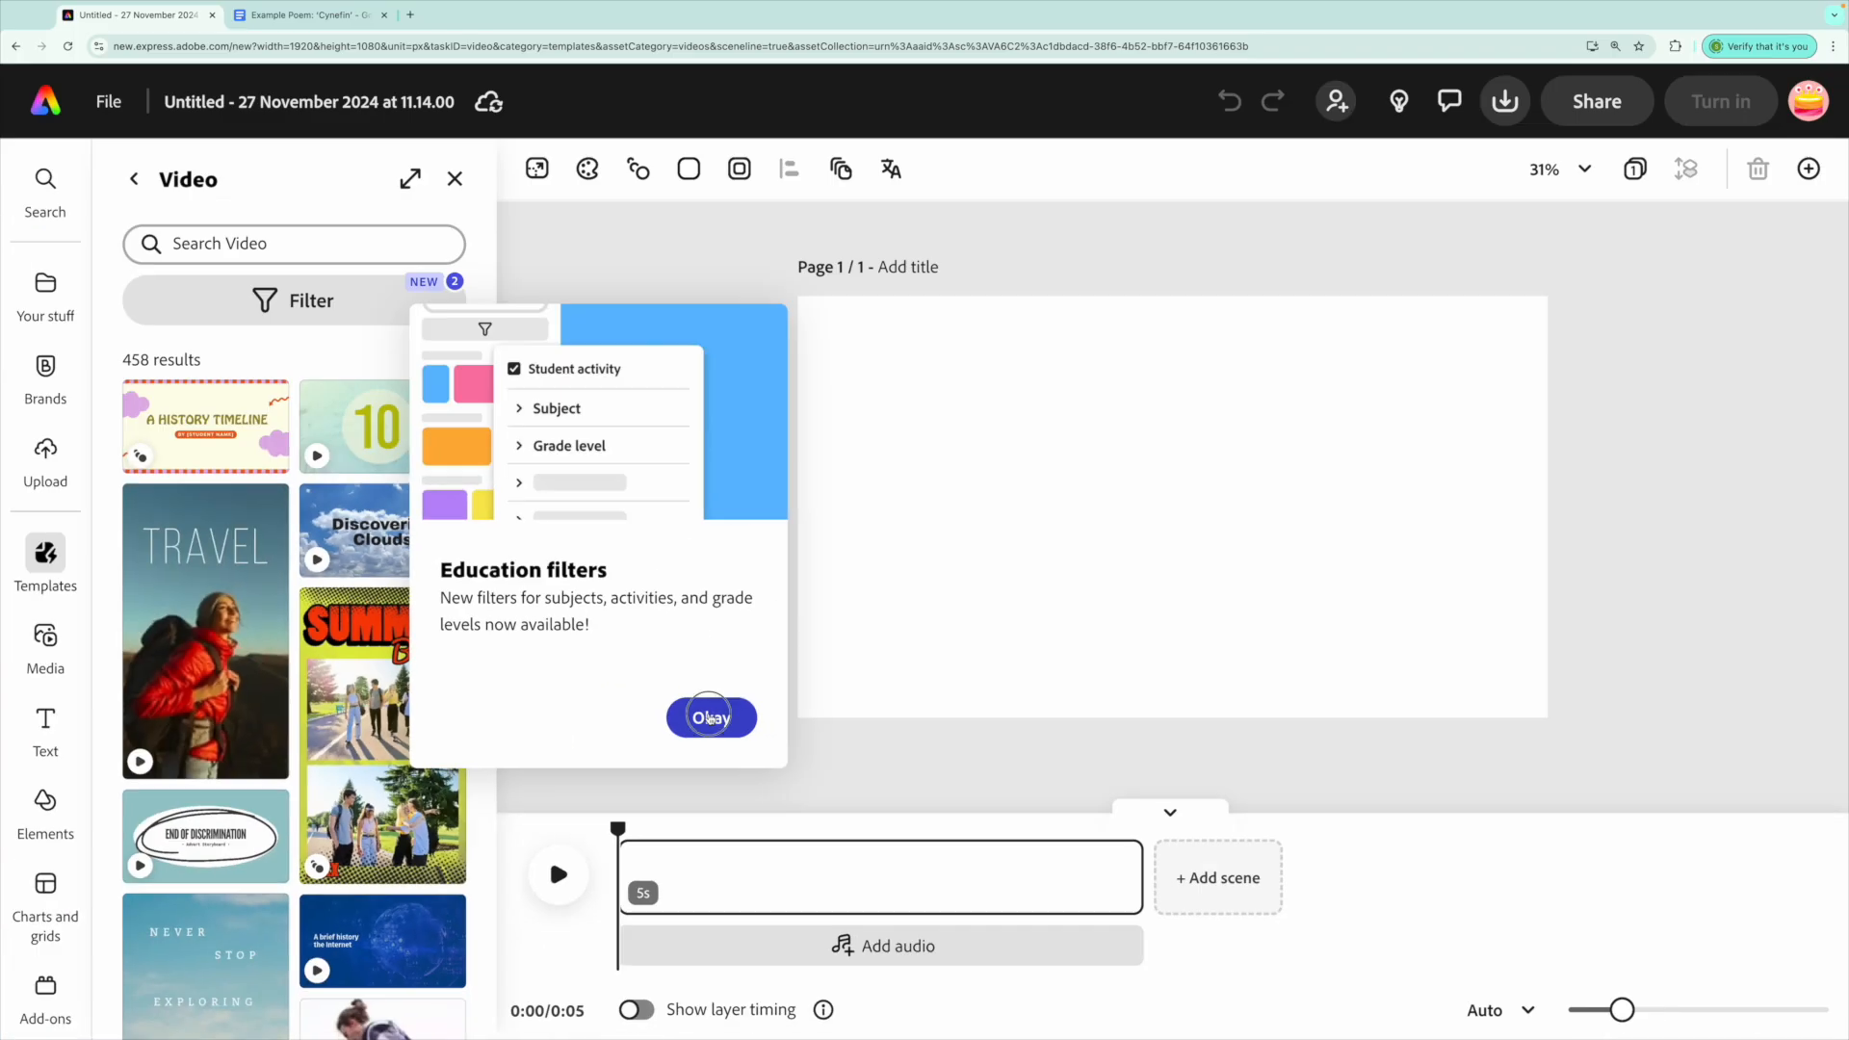
Dismiss the education filters notice and retitle the untitled project 'Cynefin Kenning Poem Video'.
click(758, 693)
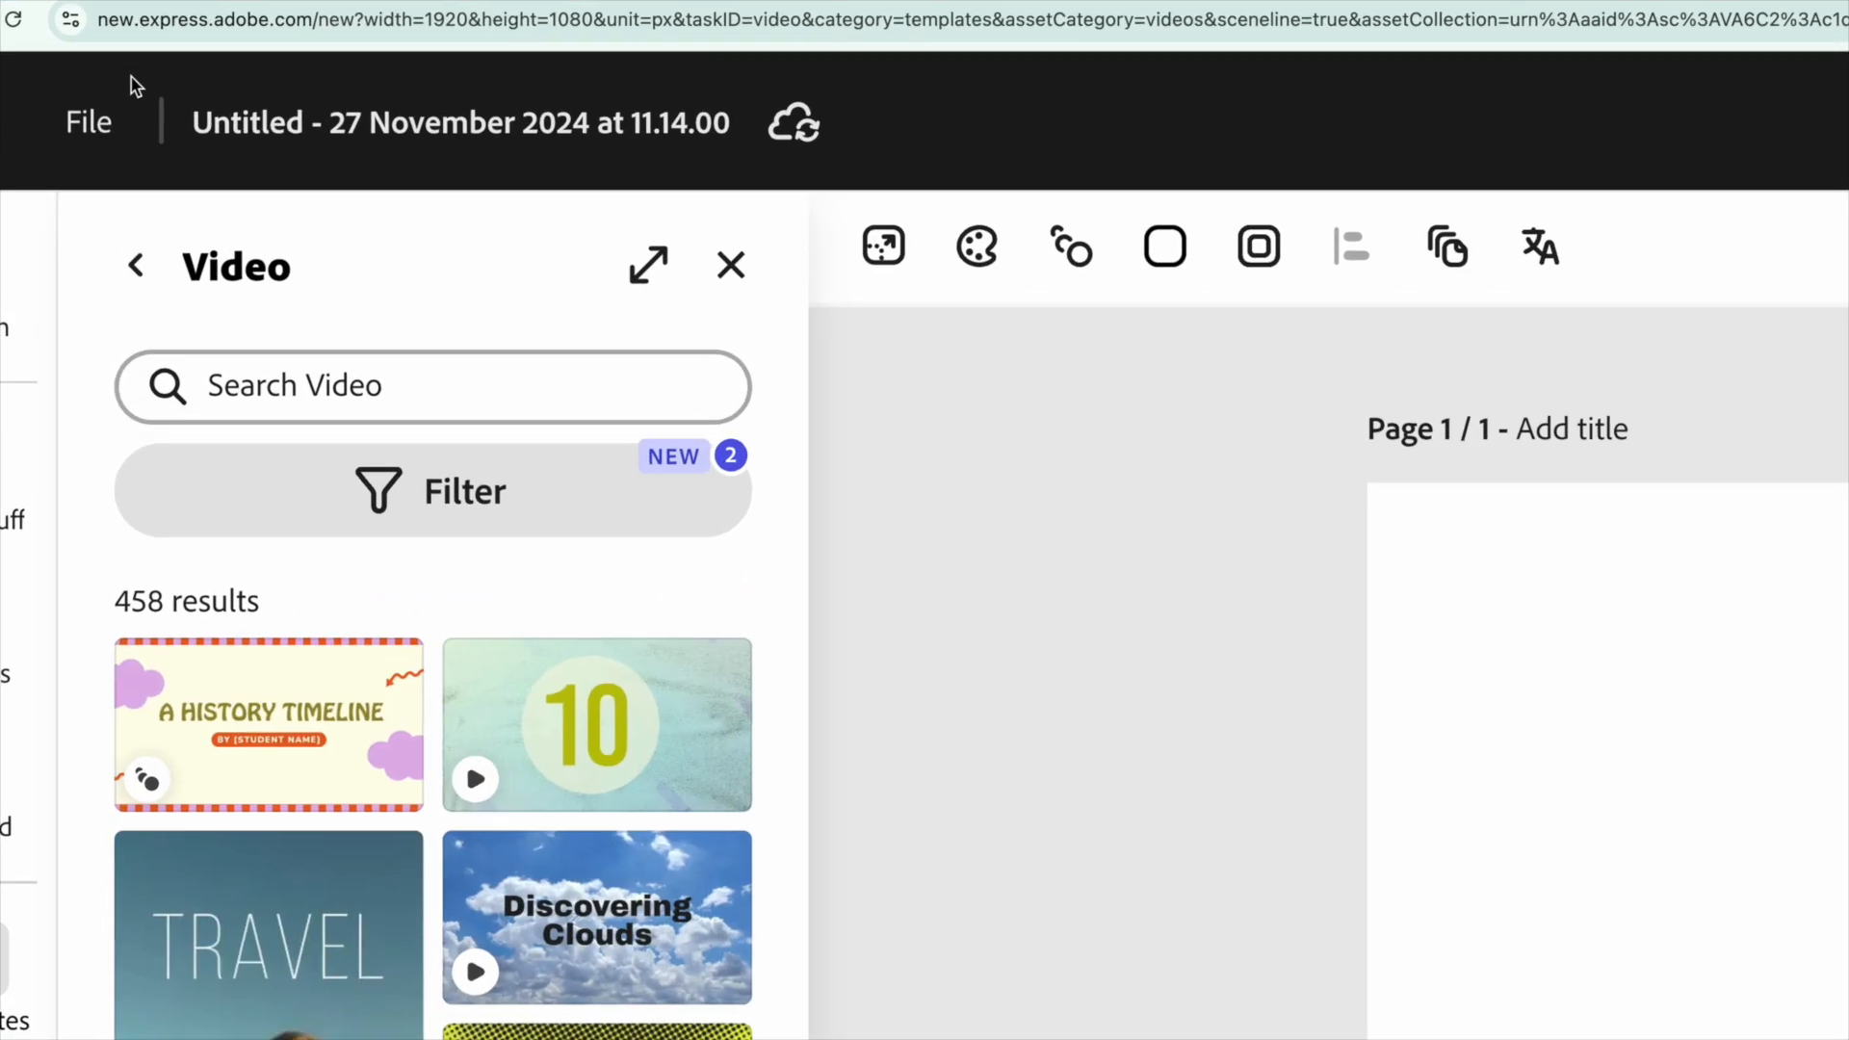
click(333, 132)
text(Cynefin Kenning Poem Video)
key(Return)
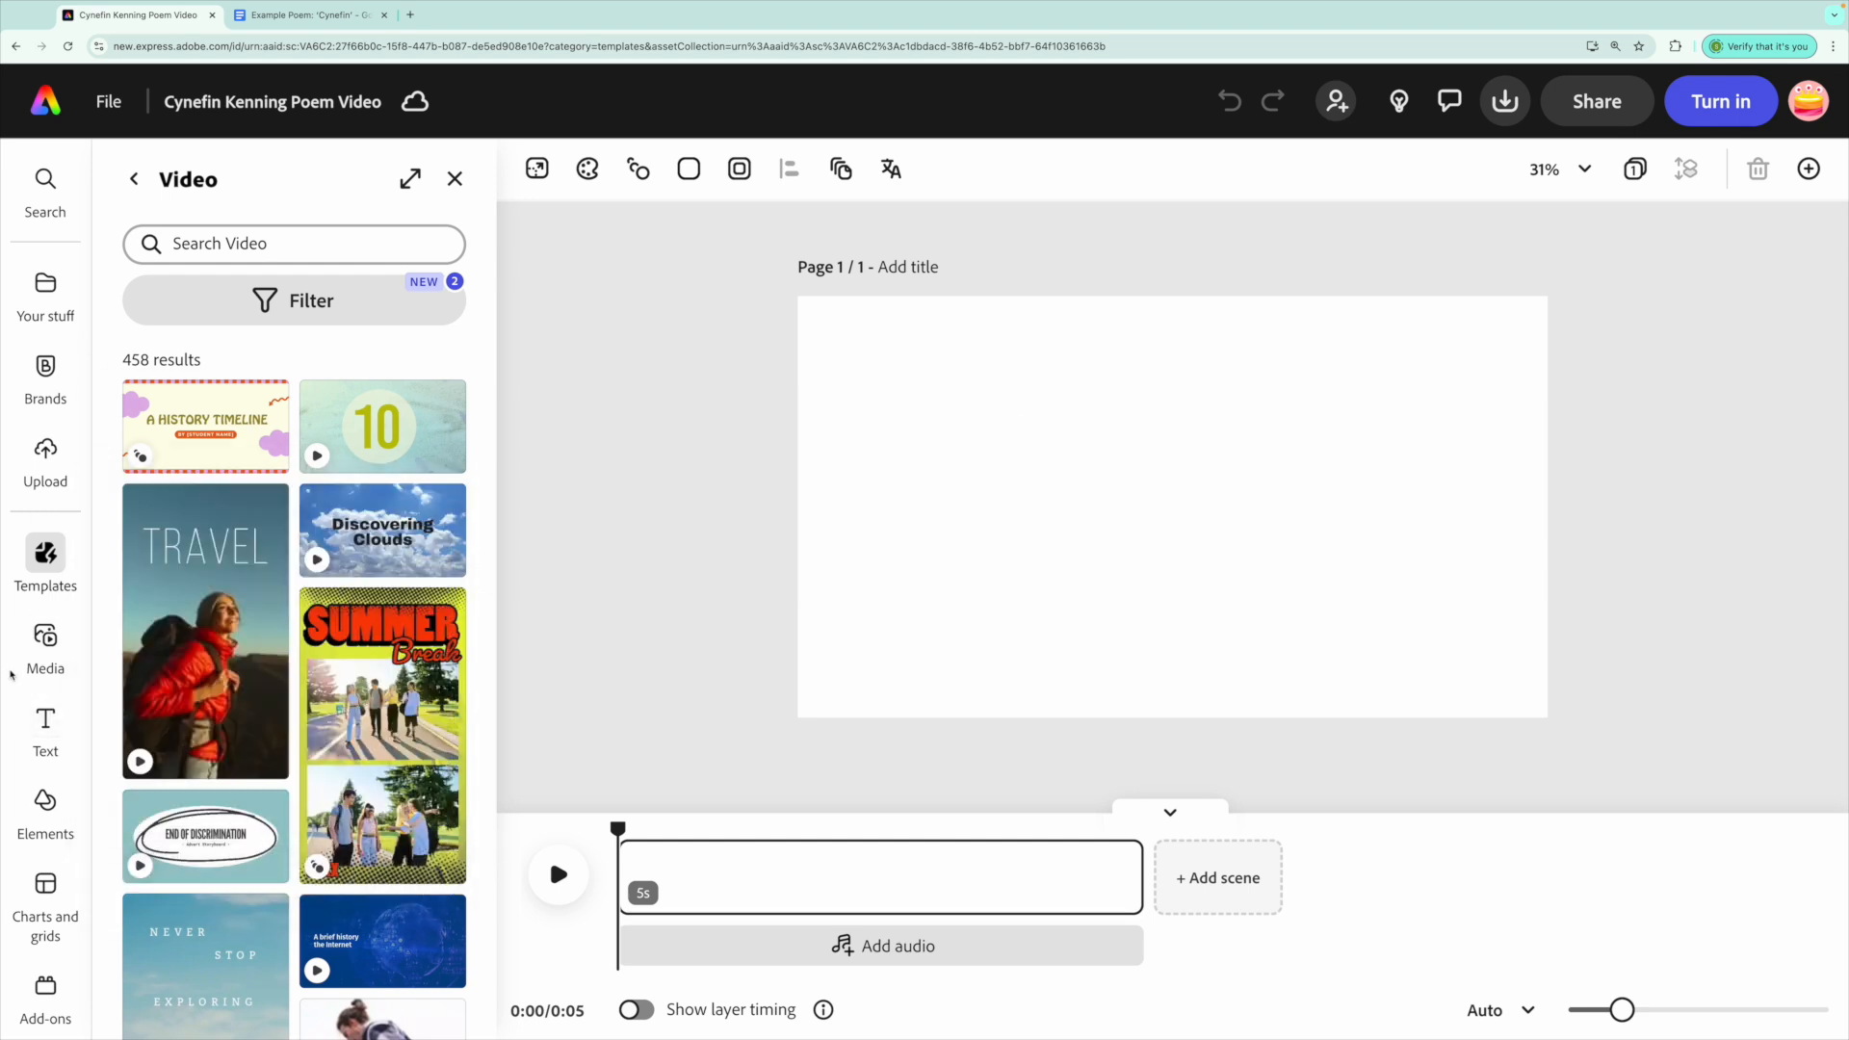
Search the Media panel's stock Videos for 'nature' and browse the 12,000+ results.
mouse_move(62, 634)
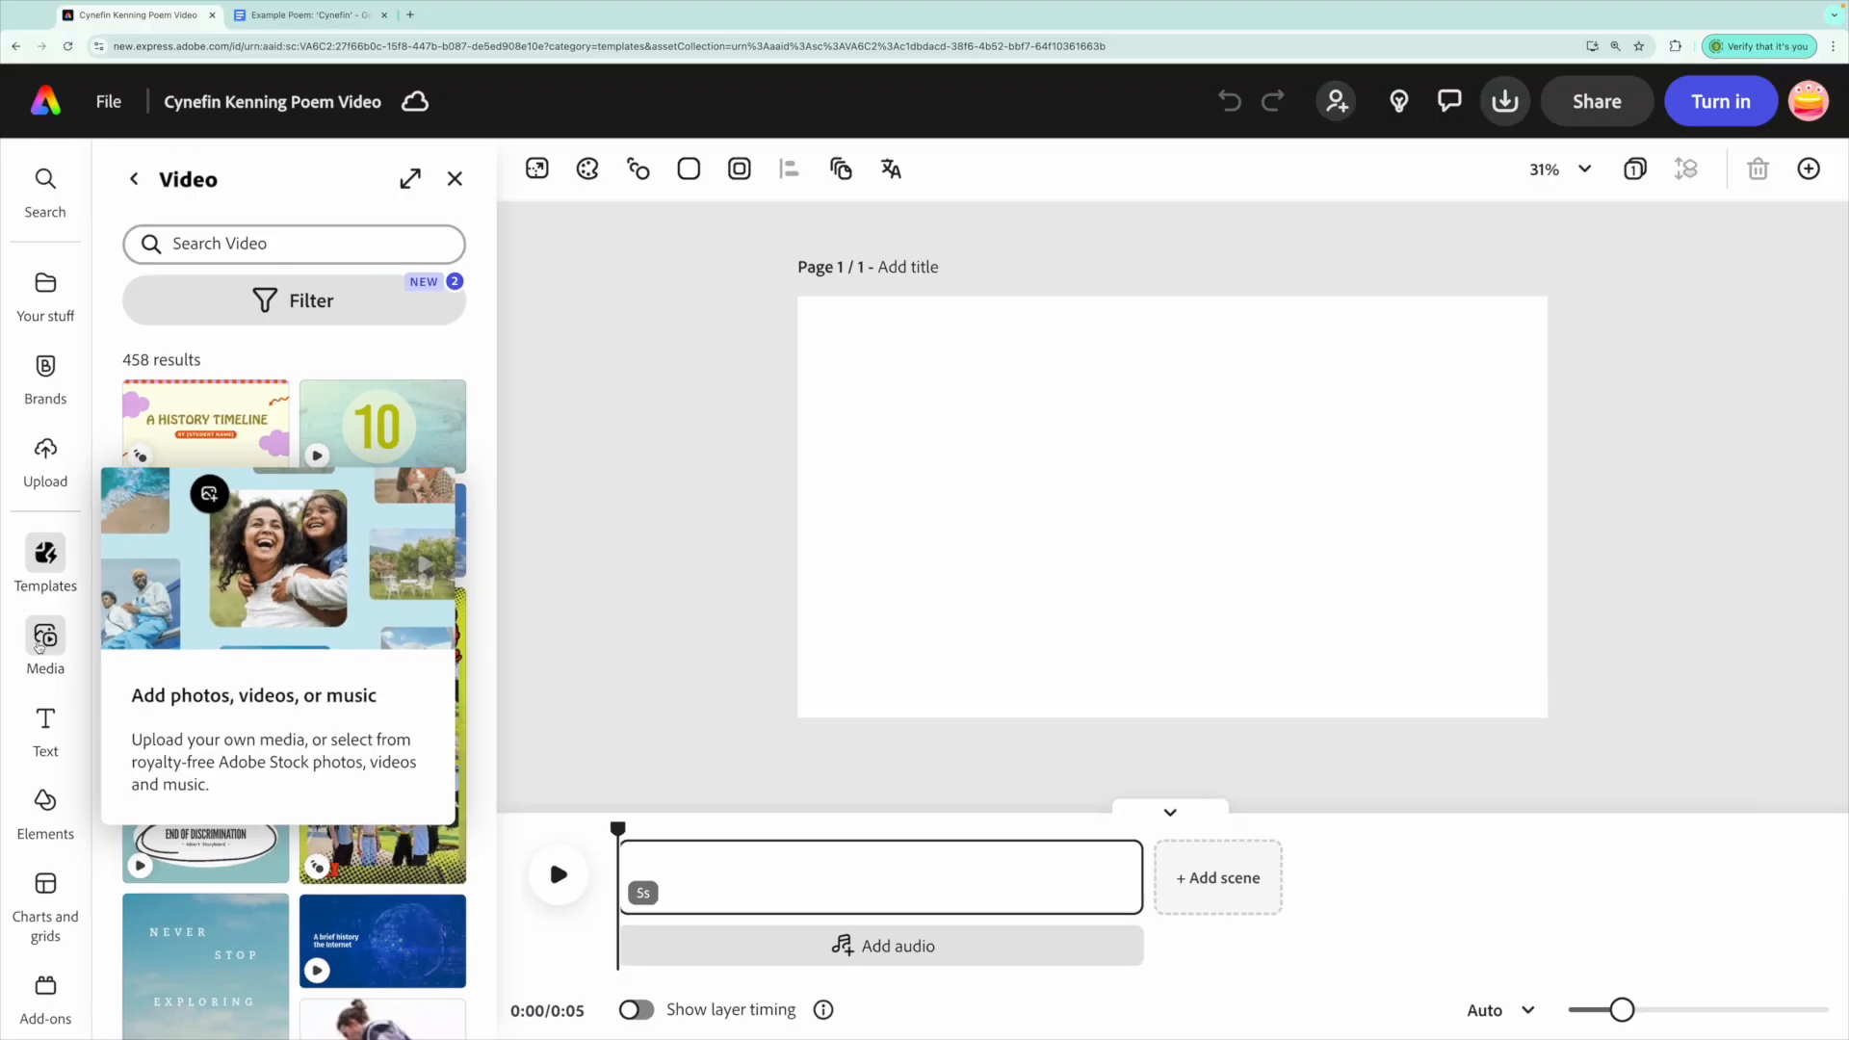
click(93, 606)
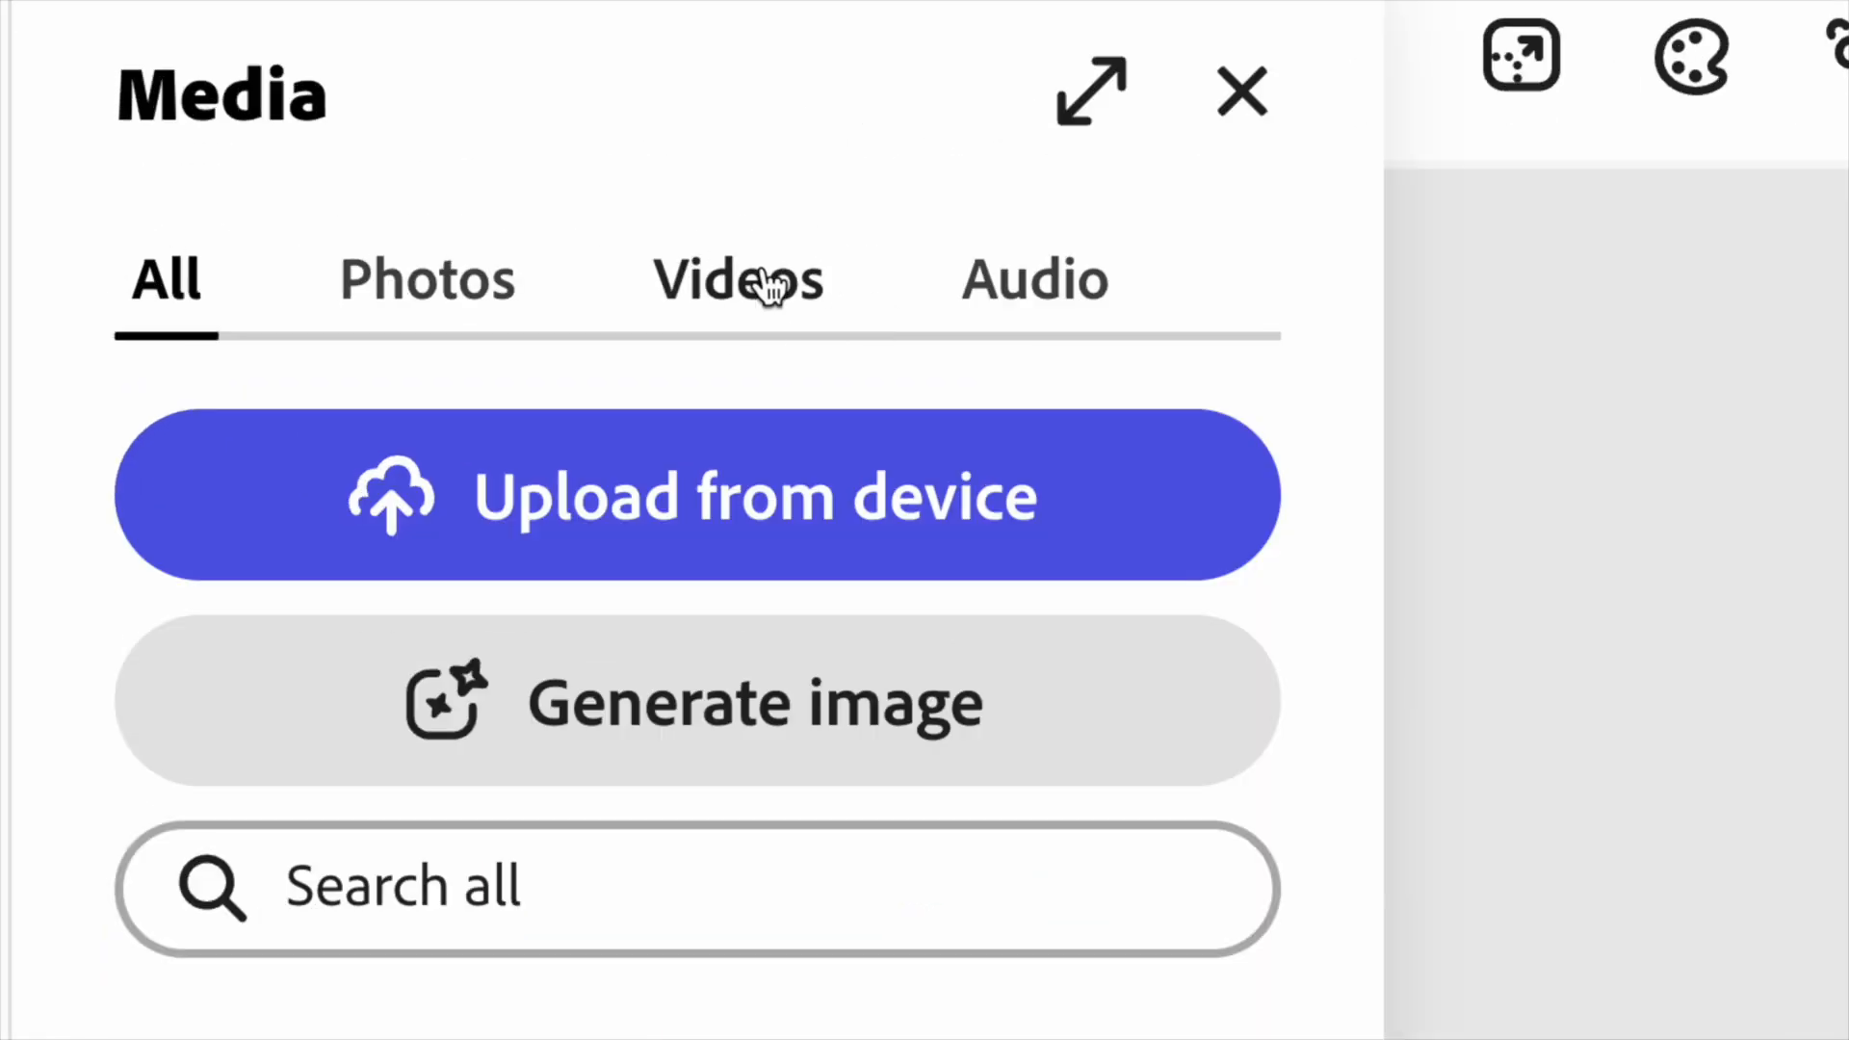
click(746, 299)
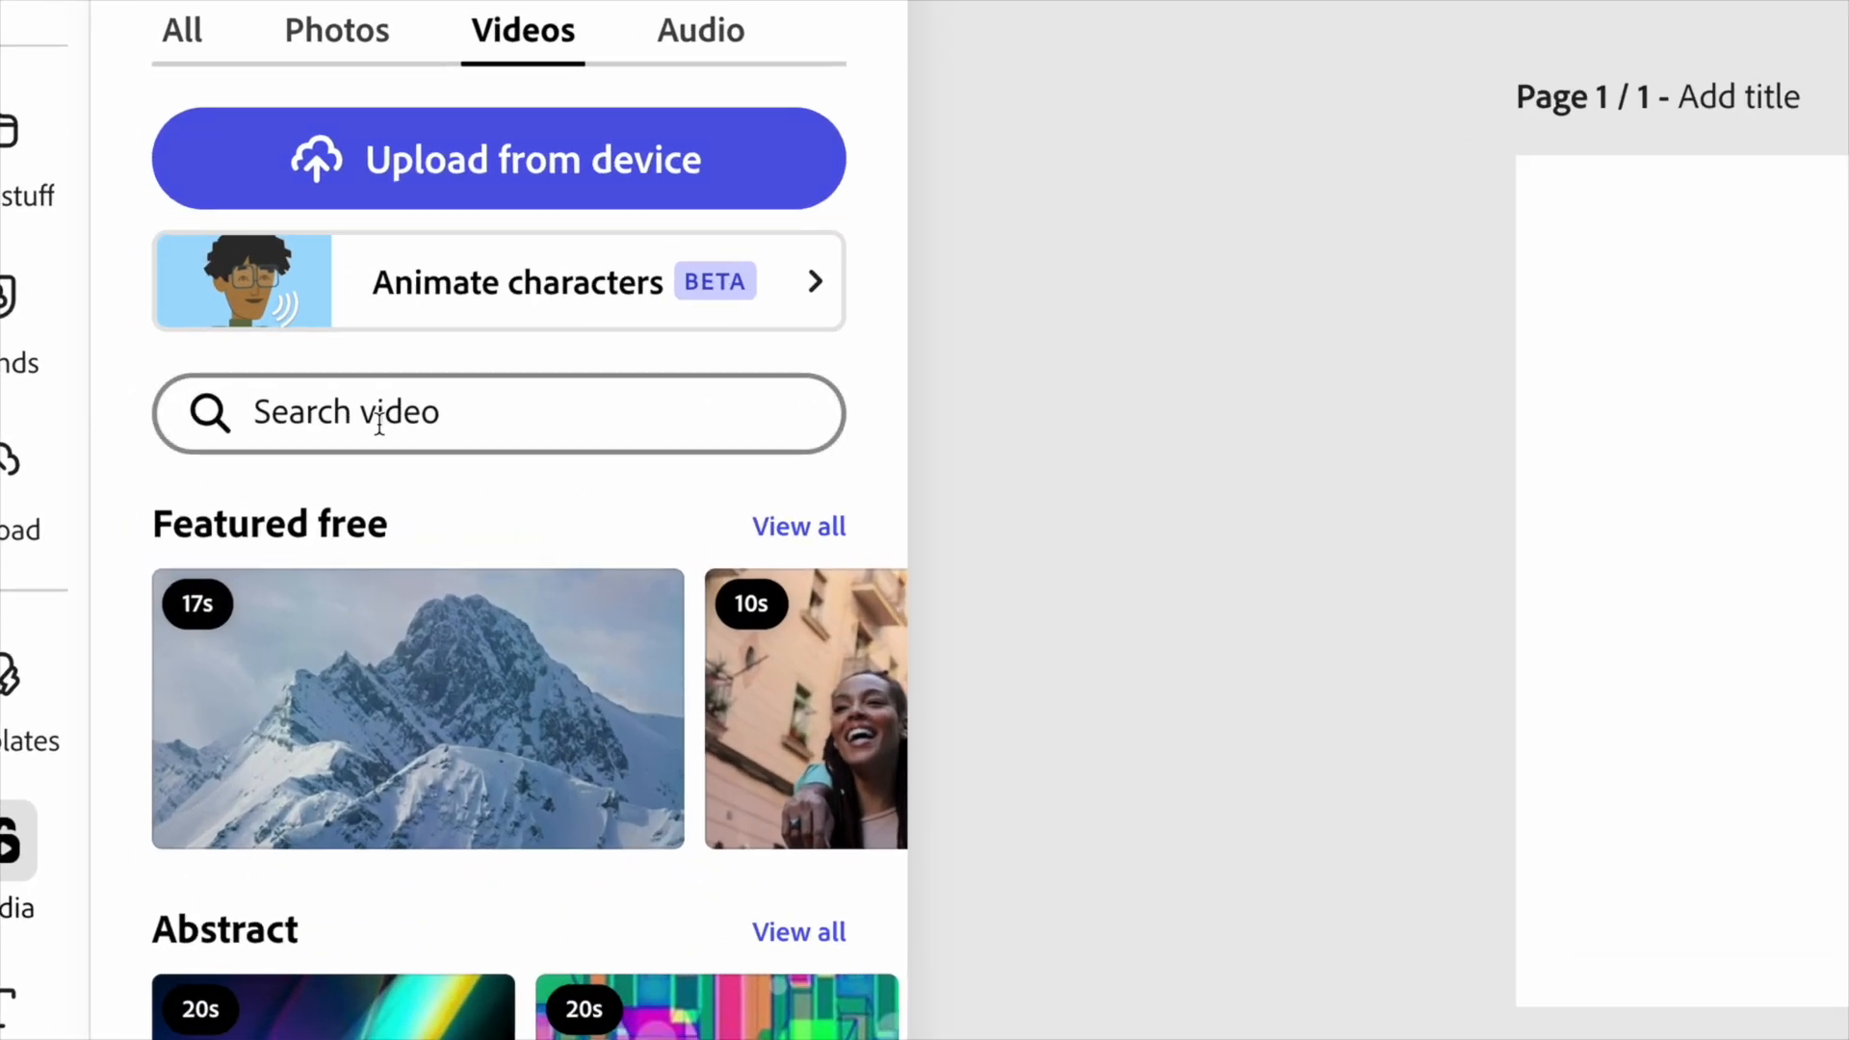
click(378, 424)
text(nature)
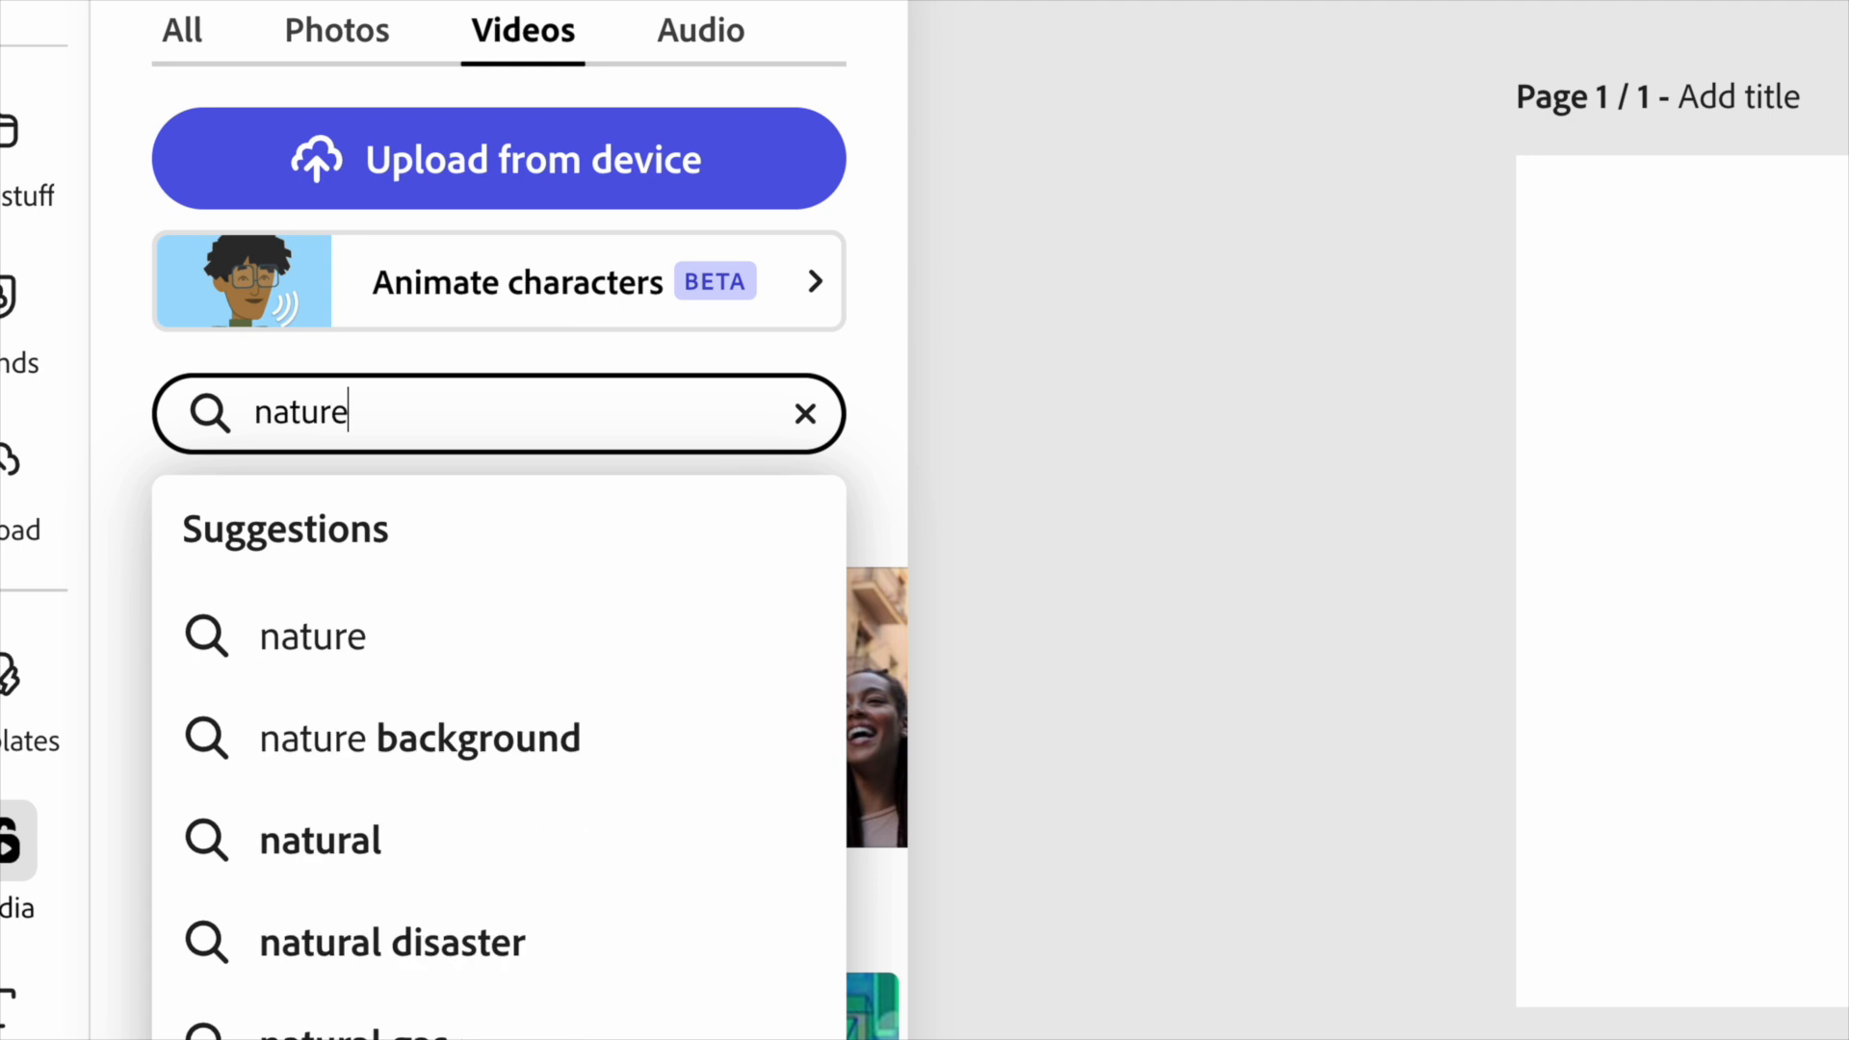
key(Return)
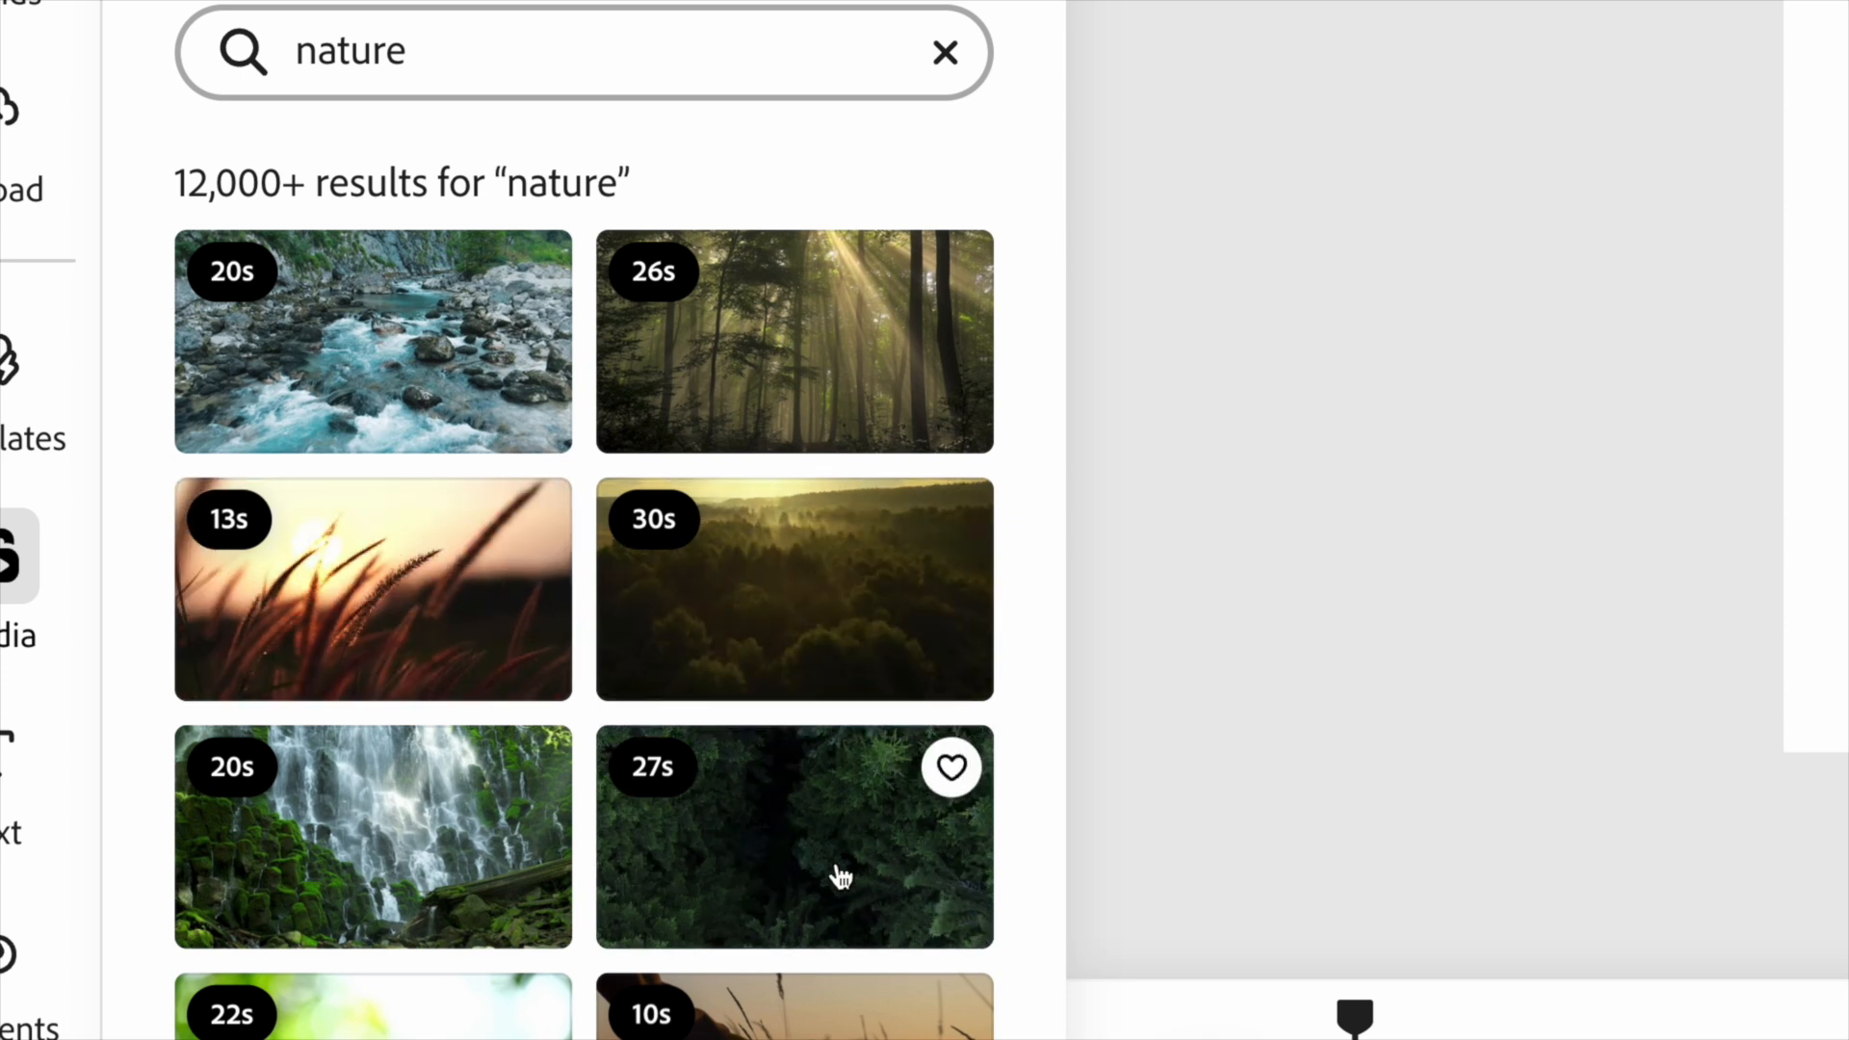
scroll(351, 694, down, 3)
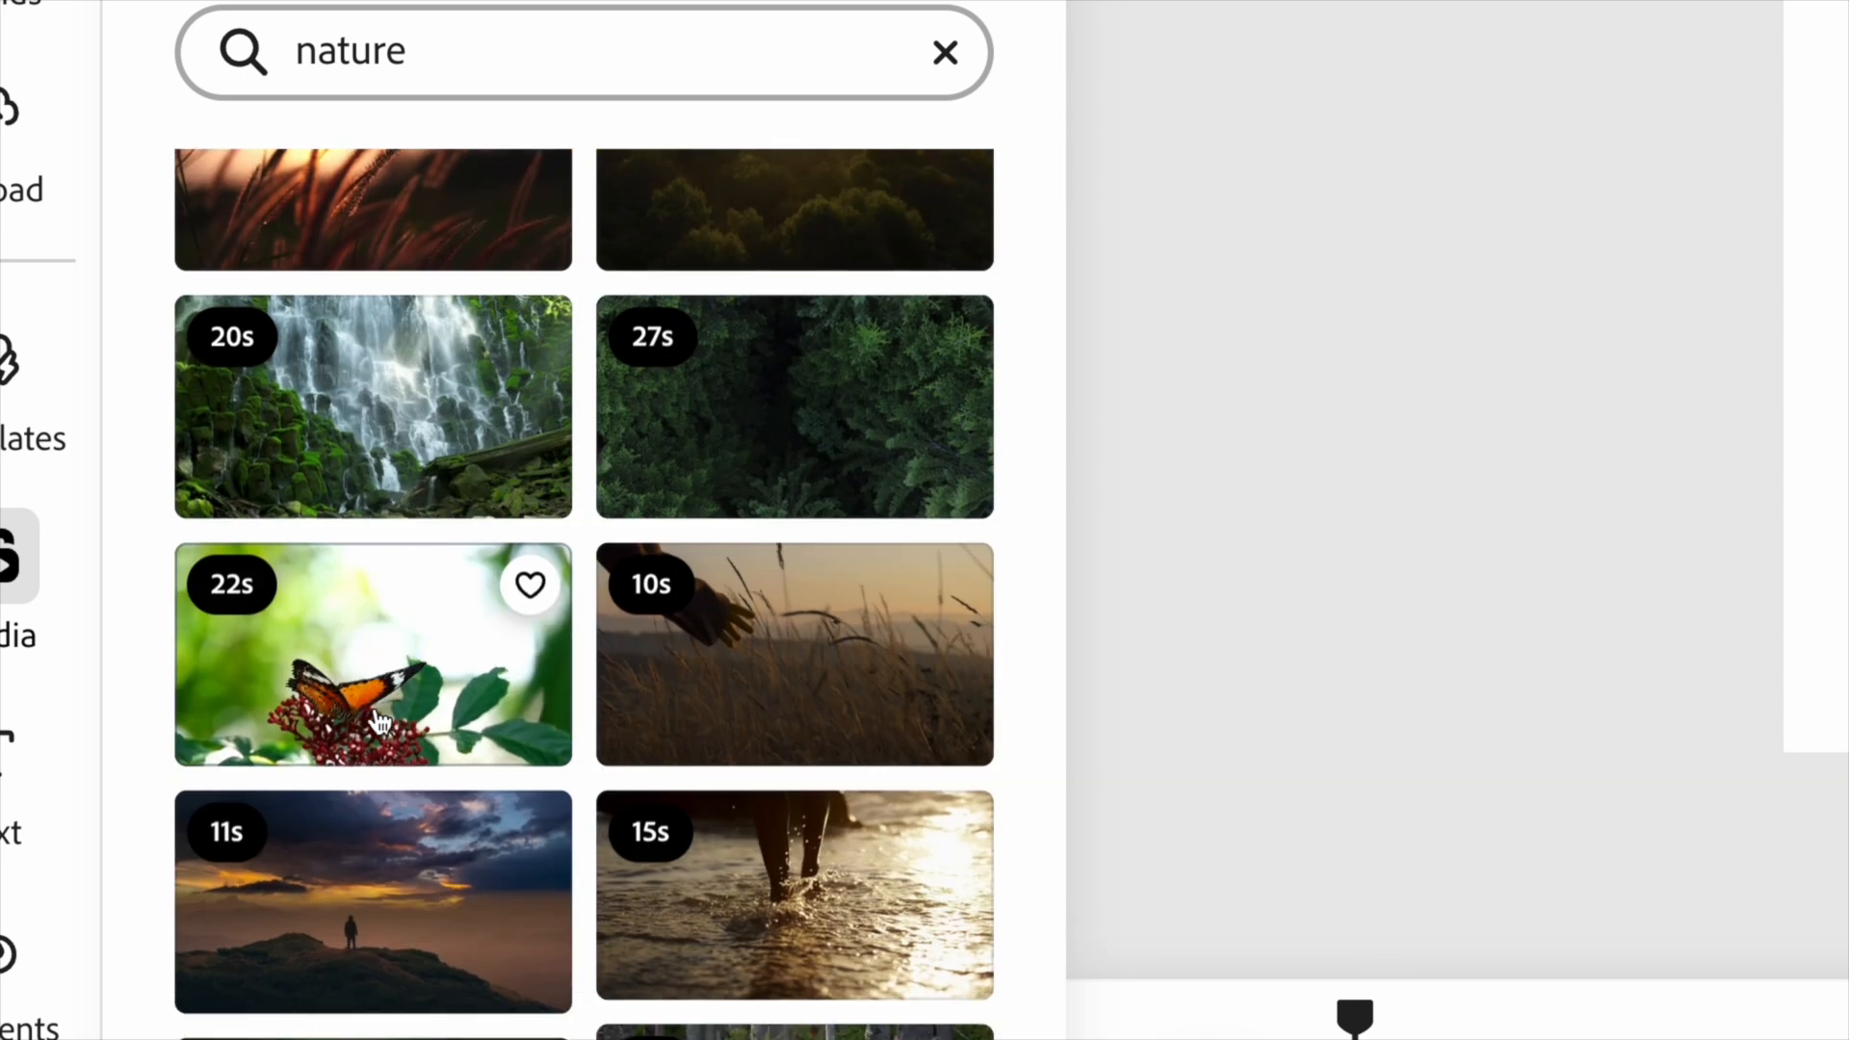
scroll(374, 890, down, 3)
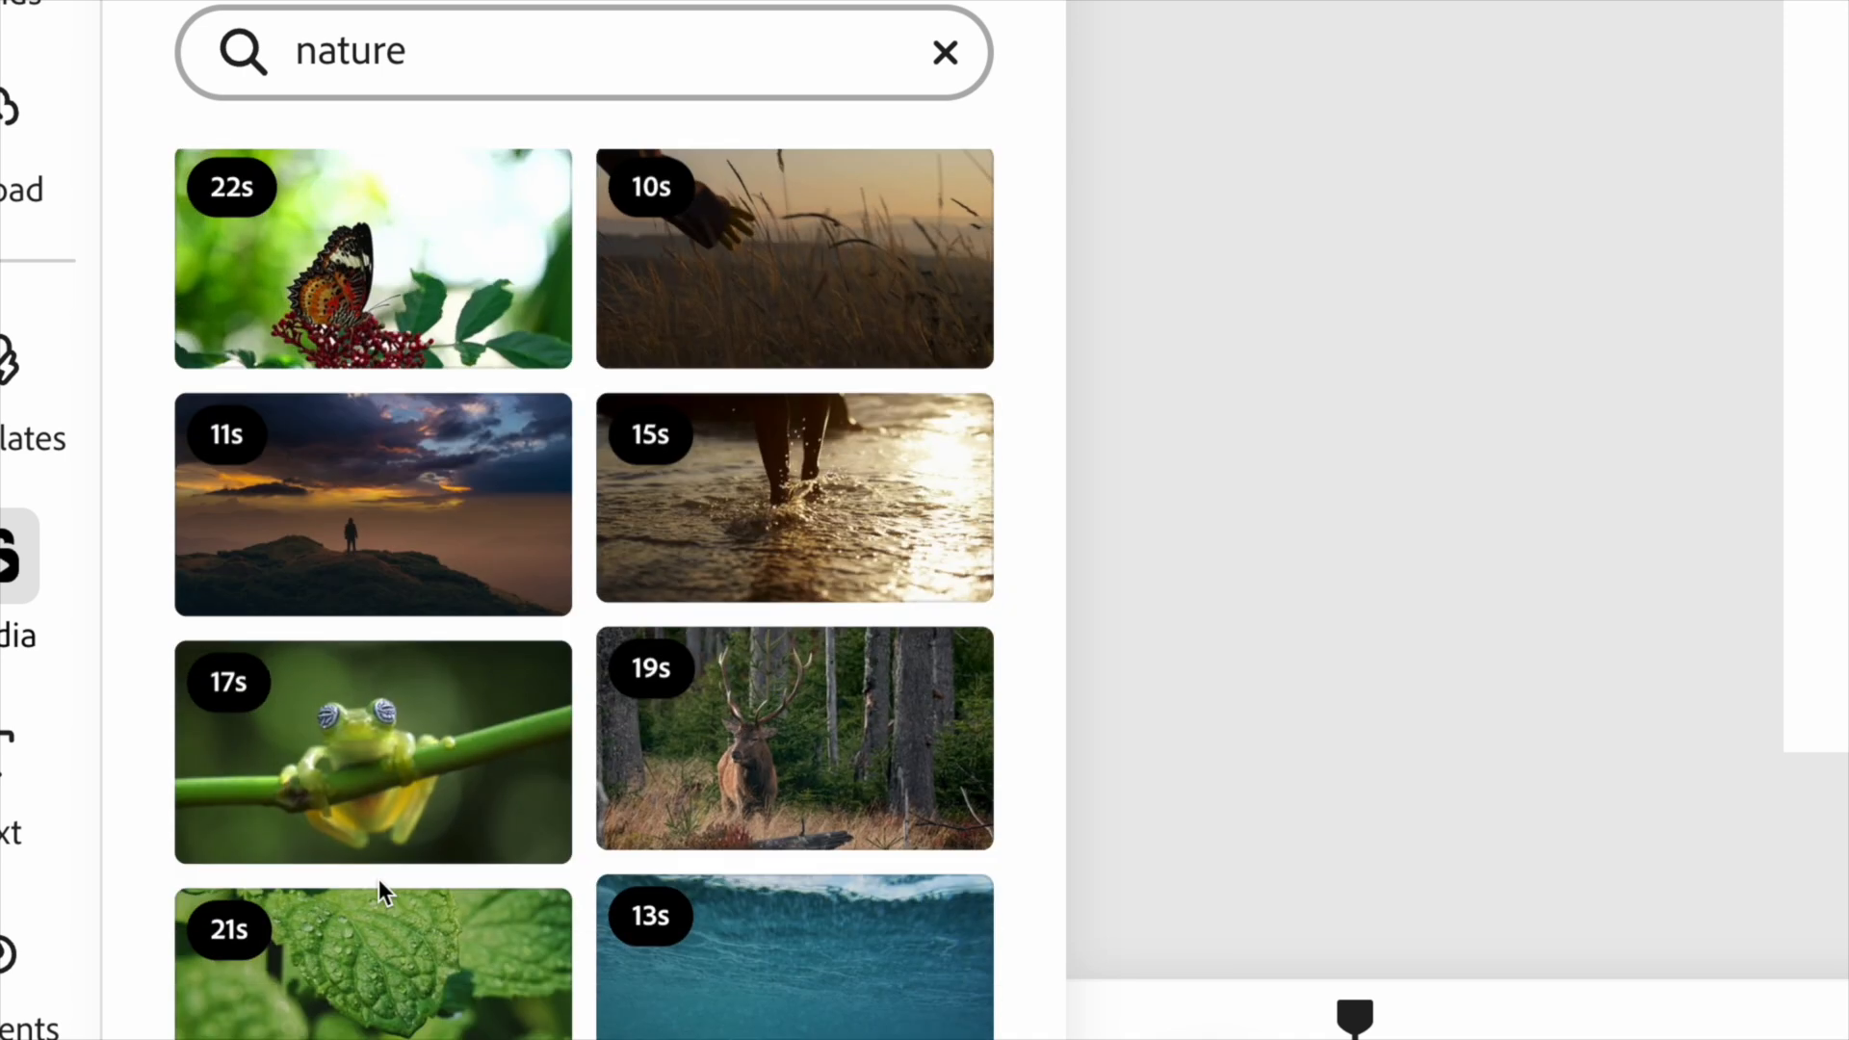
scroll(742, 744, down, 3)
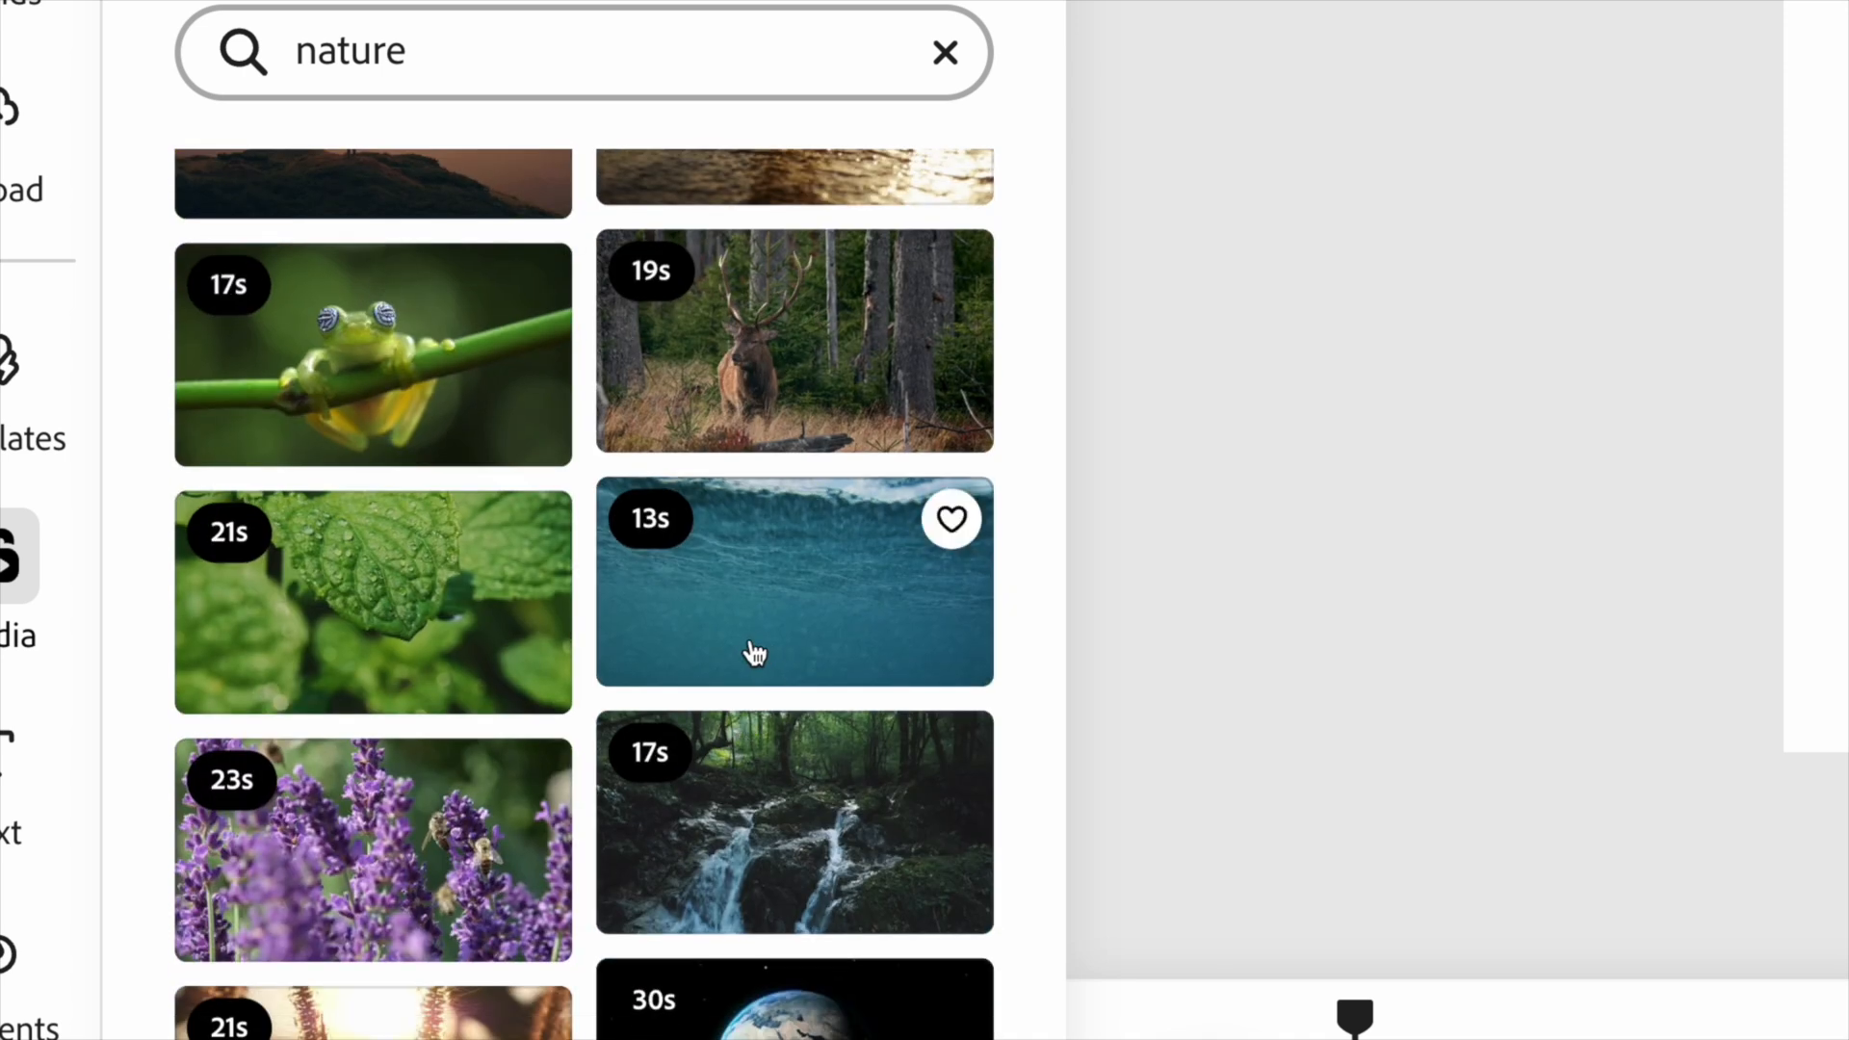
scroll(802, 864, up, 10)
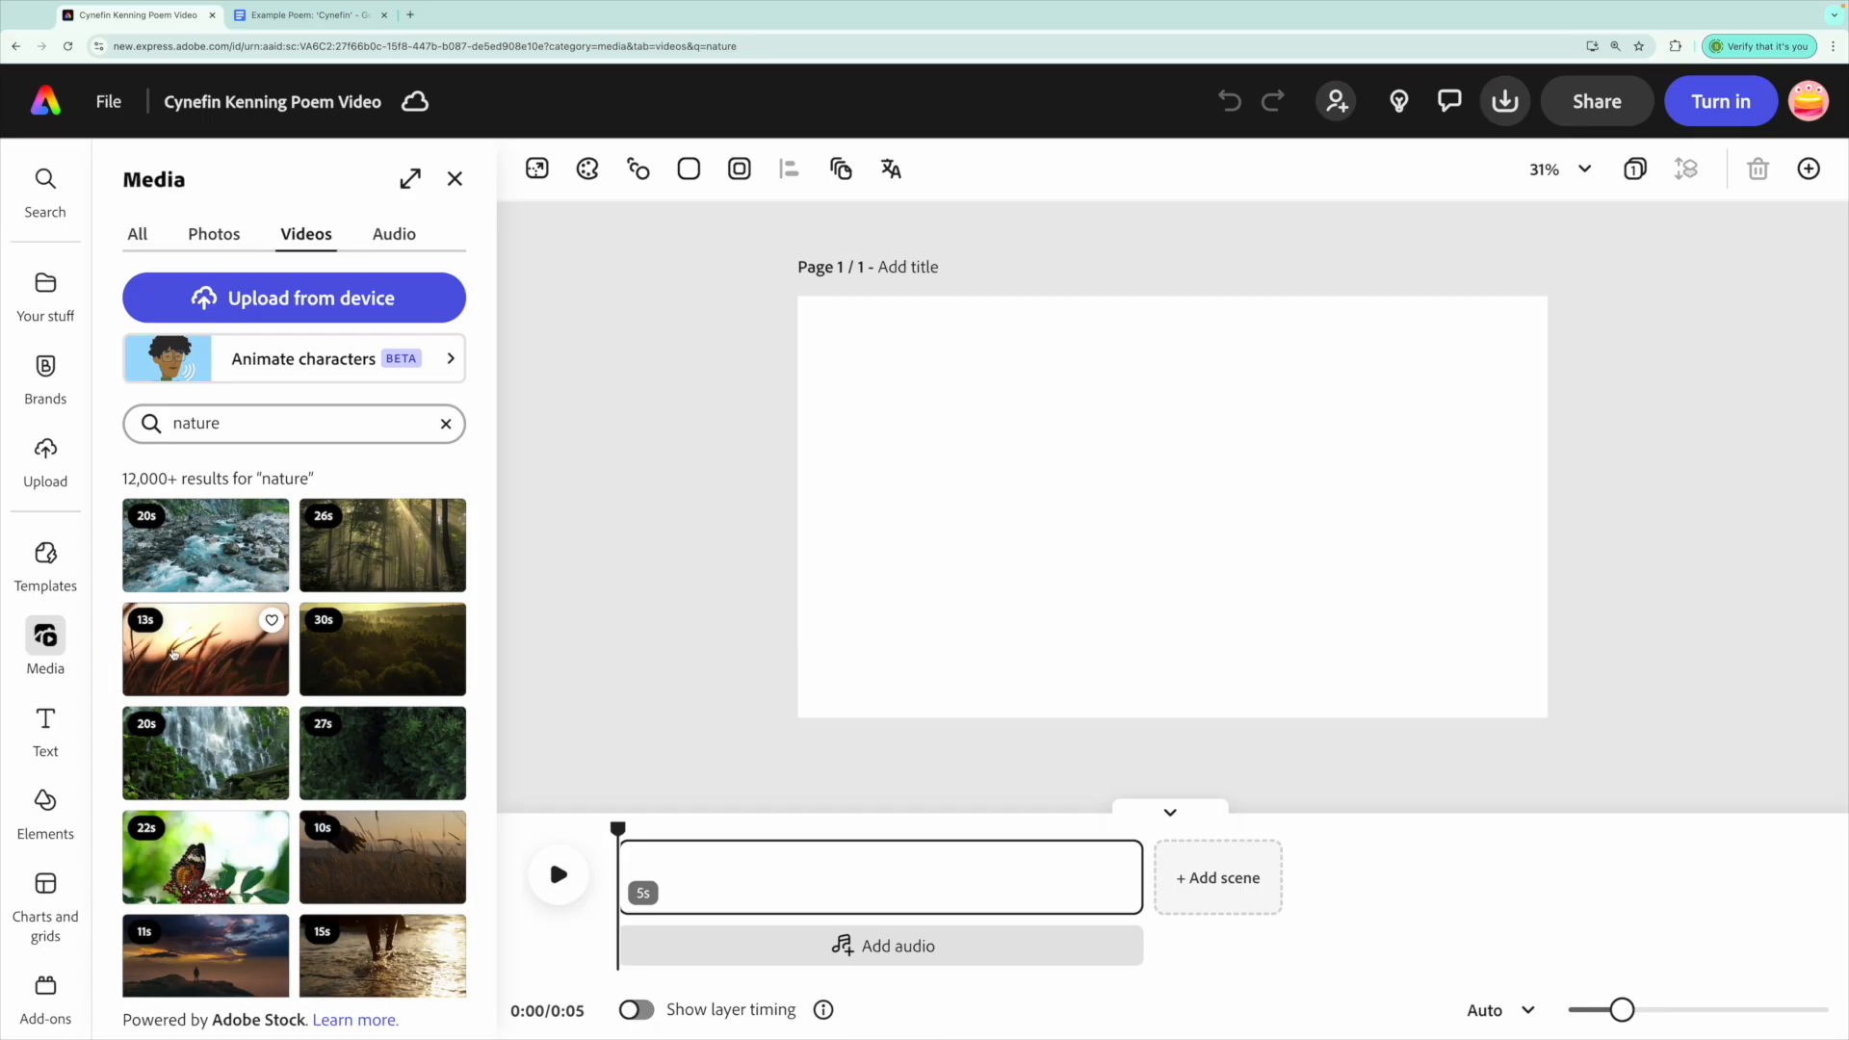
Add the 13-second grass-at-sunset stock clip to the page so it fills the scene.
click(202, 665)
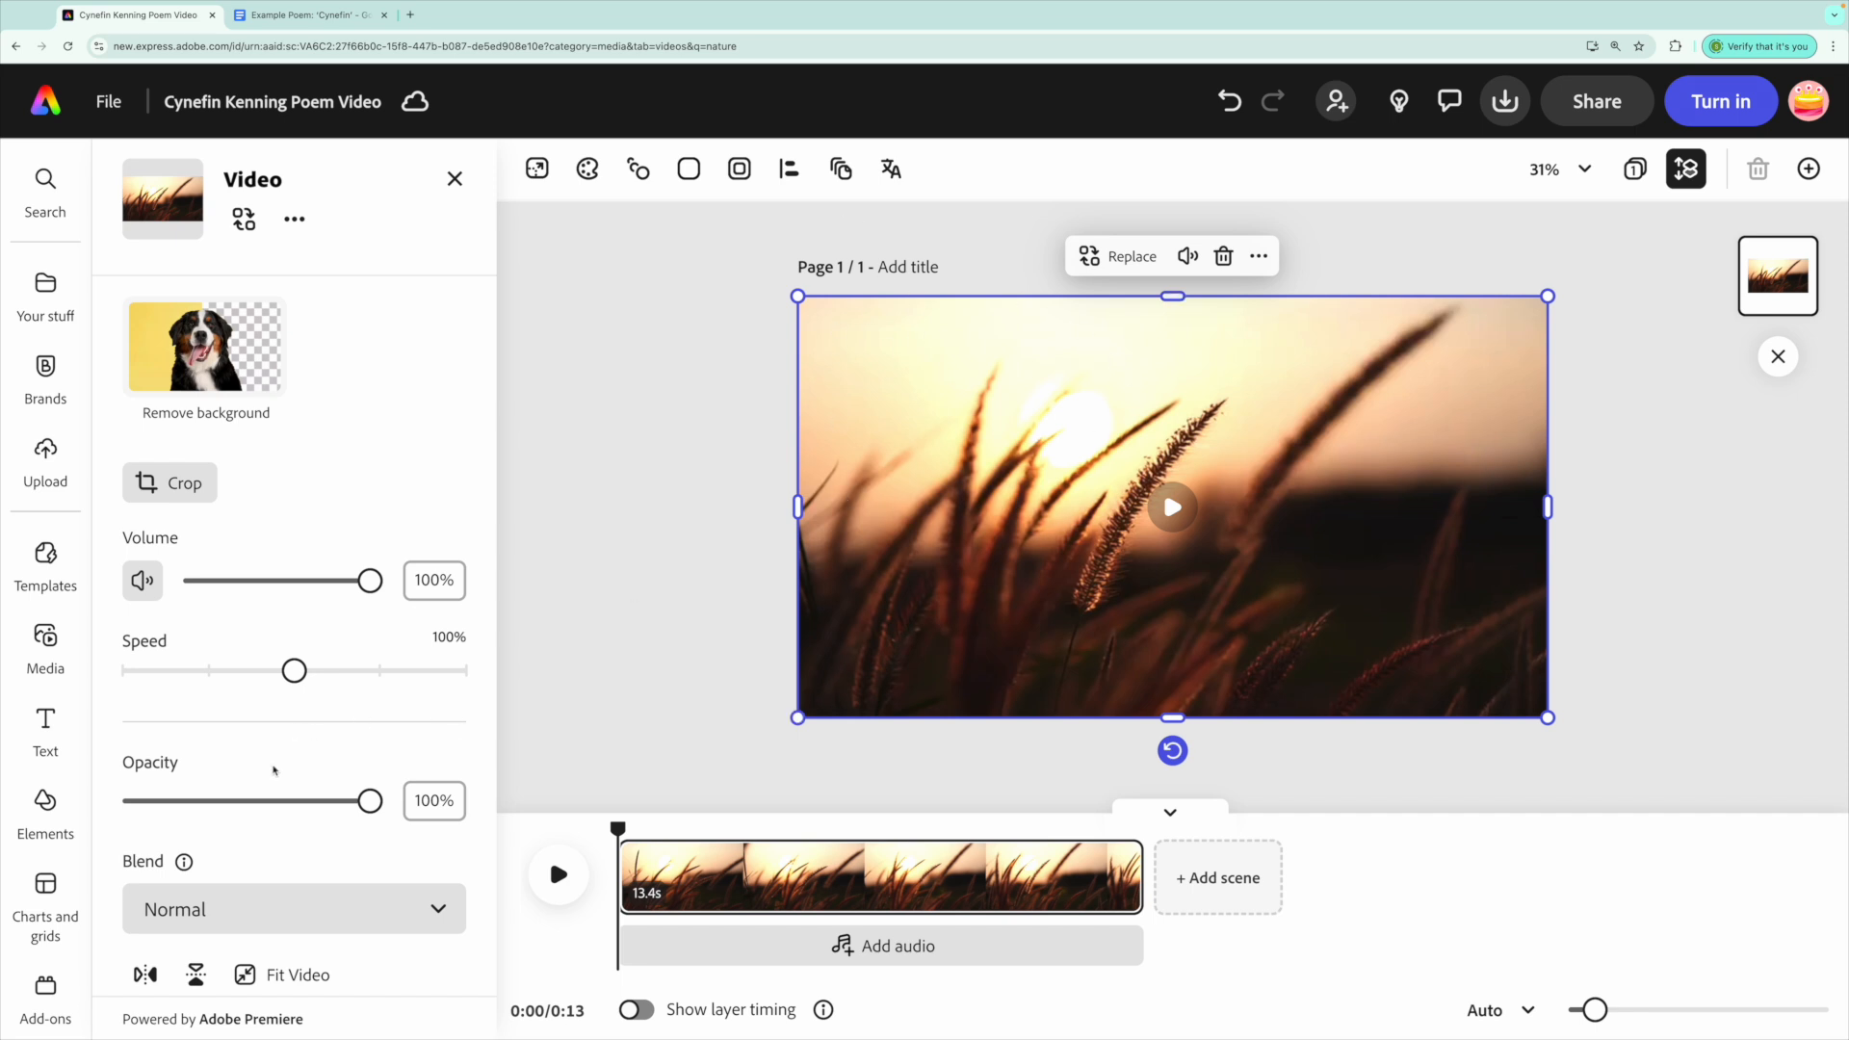
scroll(274, 770, down, 3)
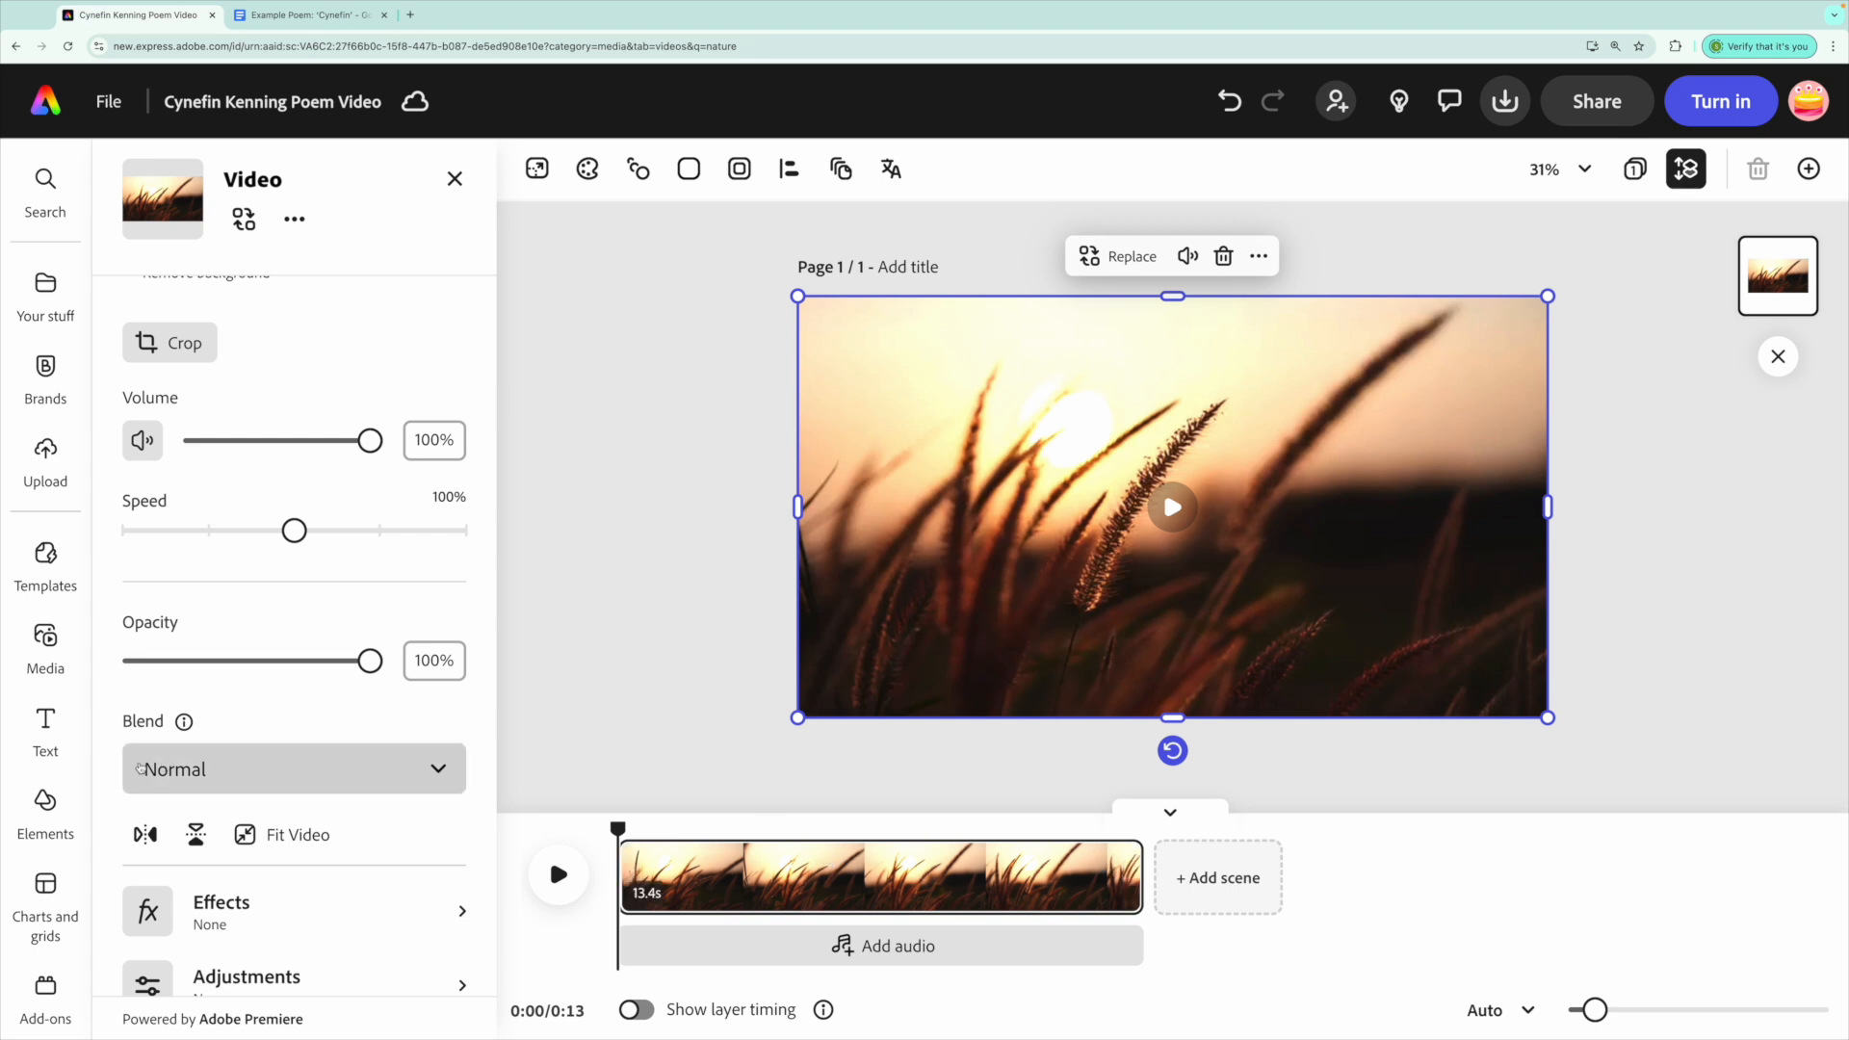
Add a new text box reading 'Cynefin' to the sunset scene.
mouse_move(19, 753)
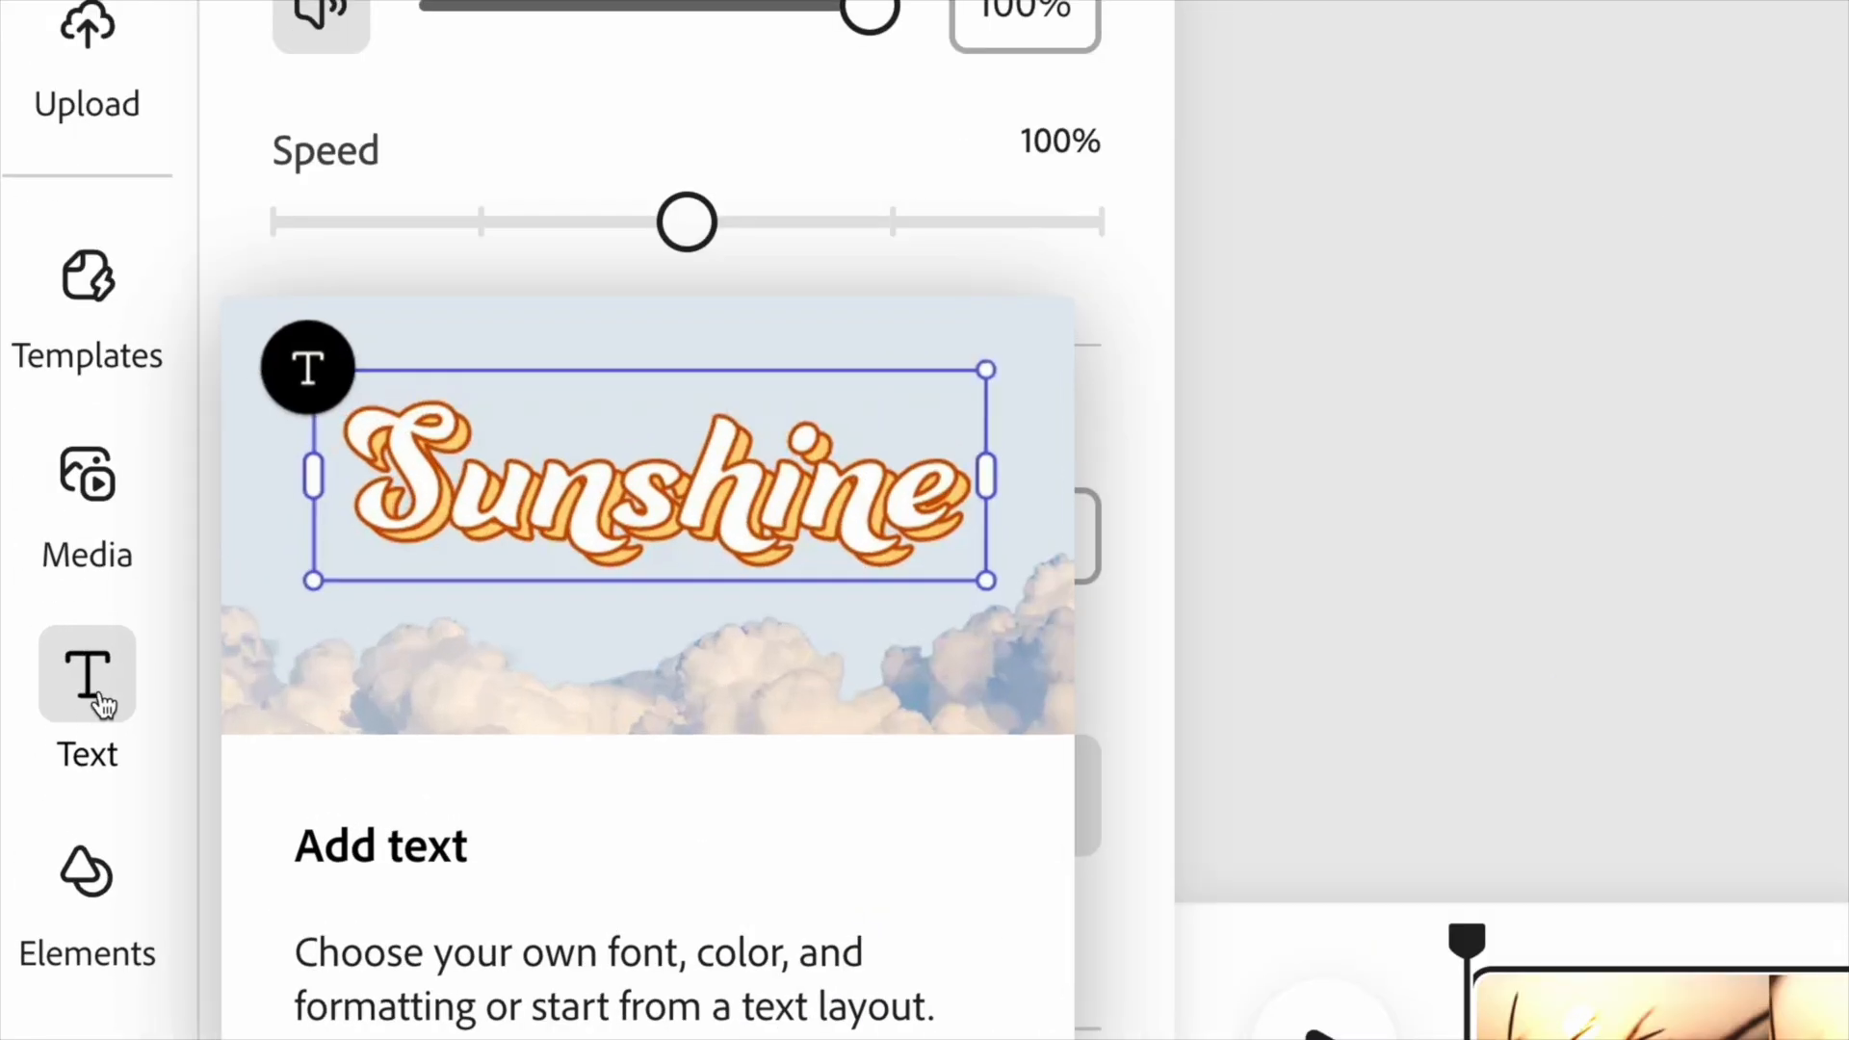
click(96, 703)
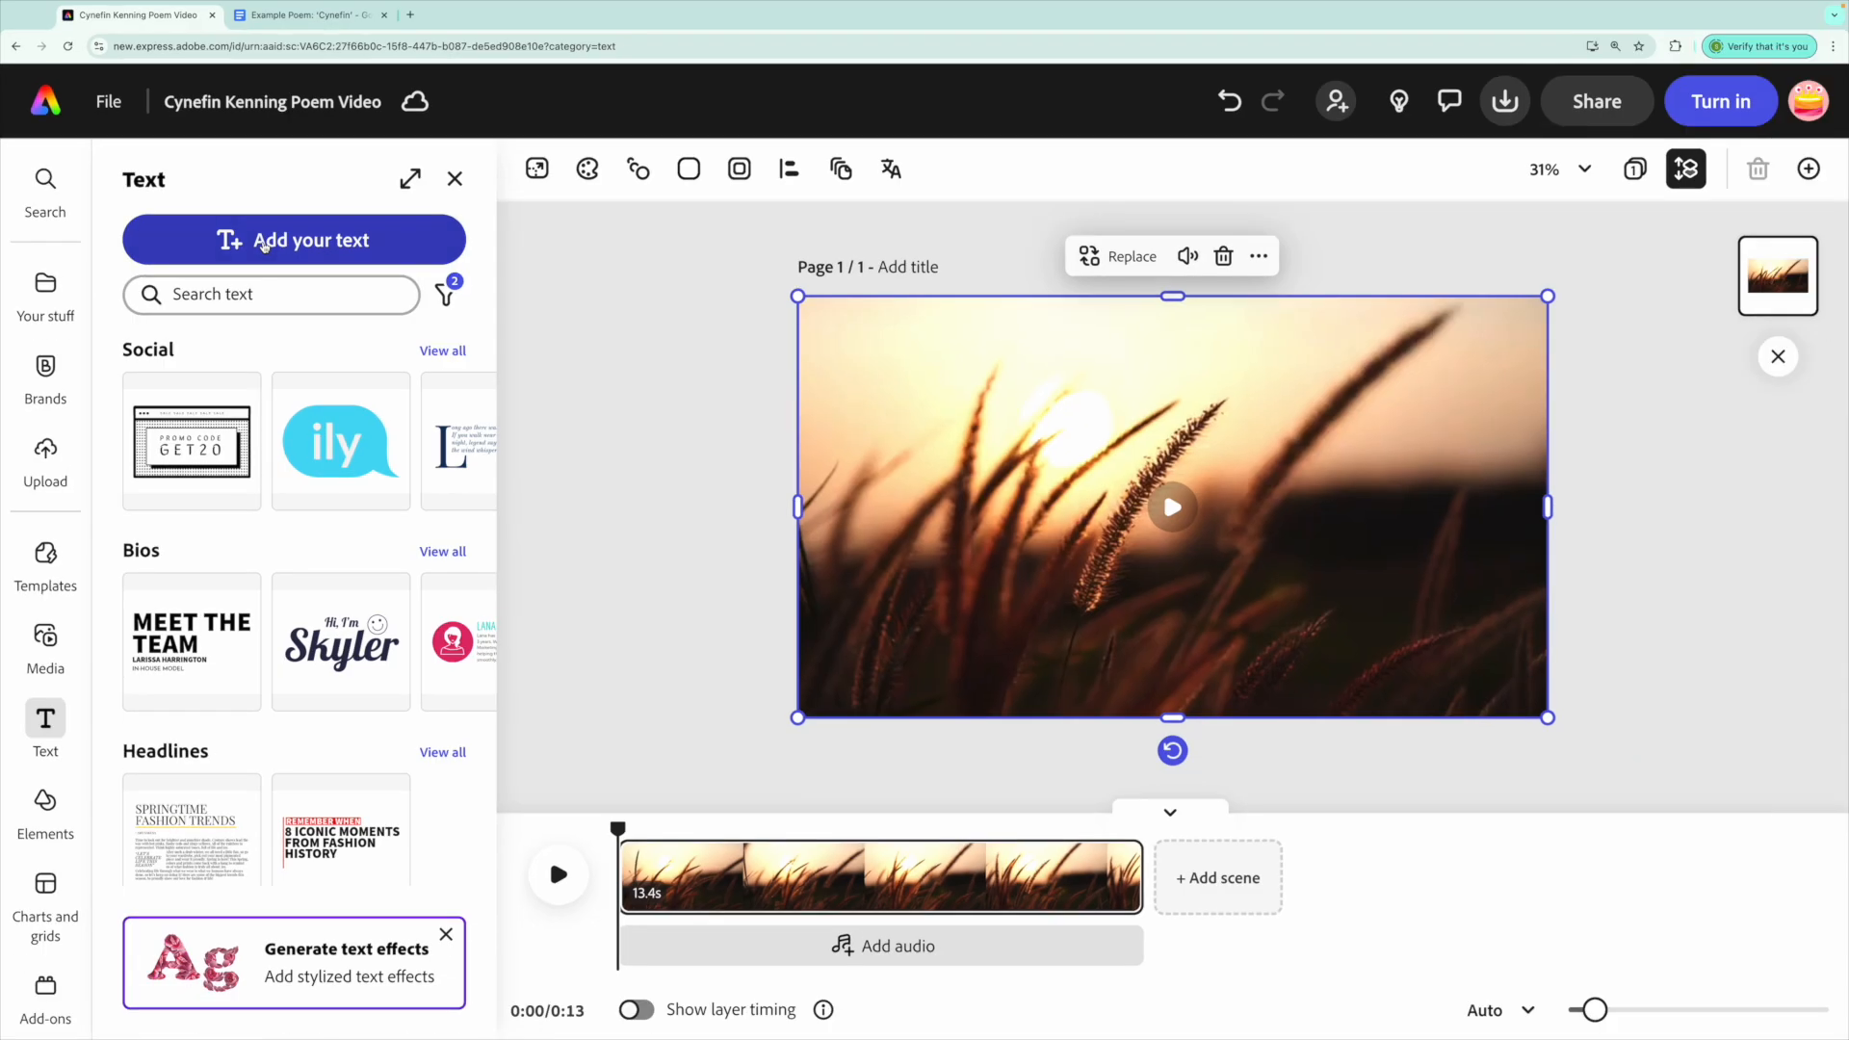
click(265, 243)
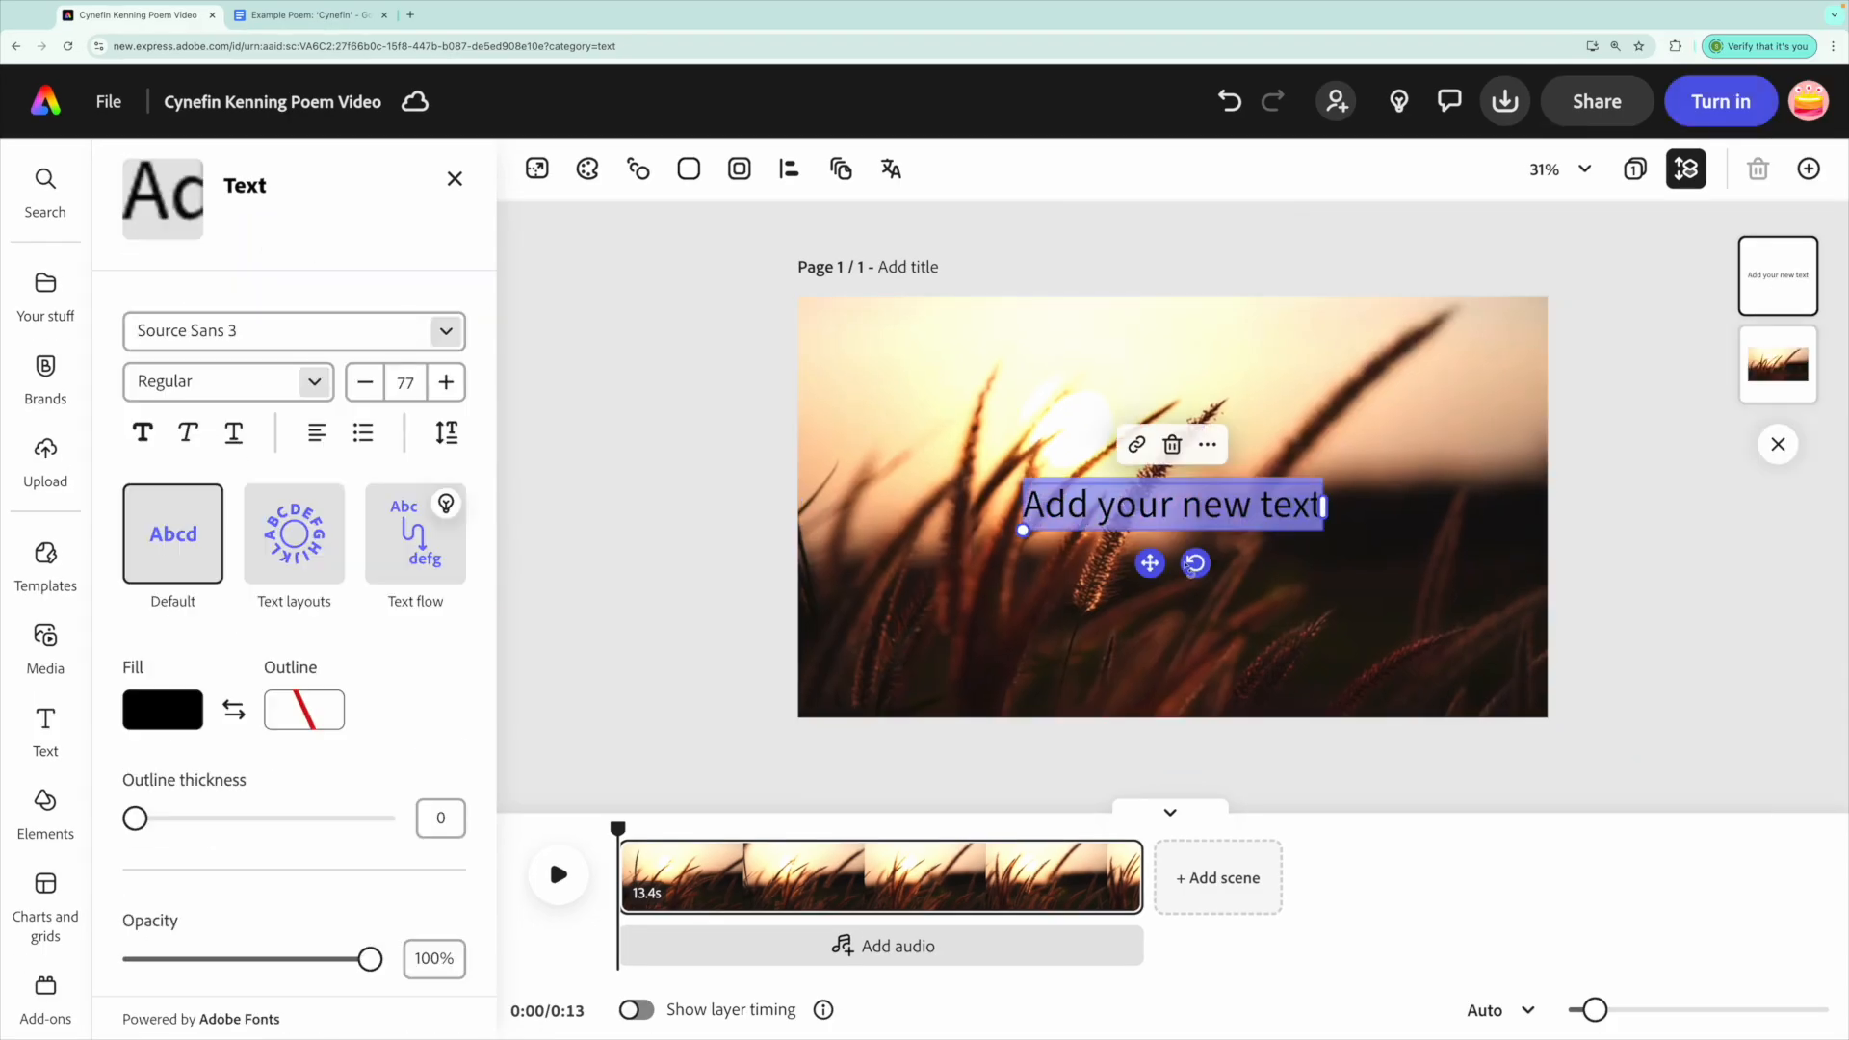
text(Cynefin)
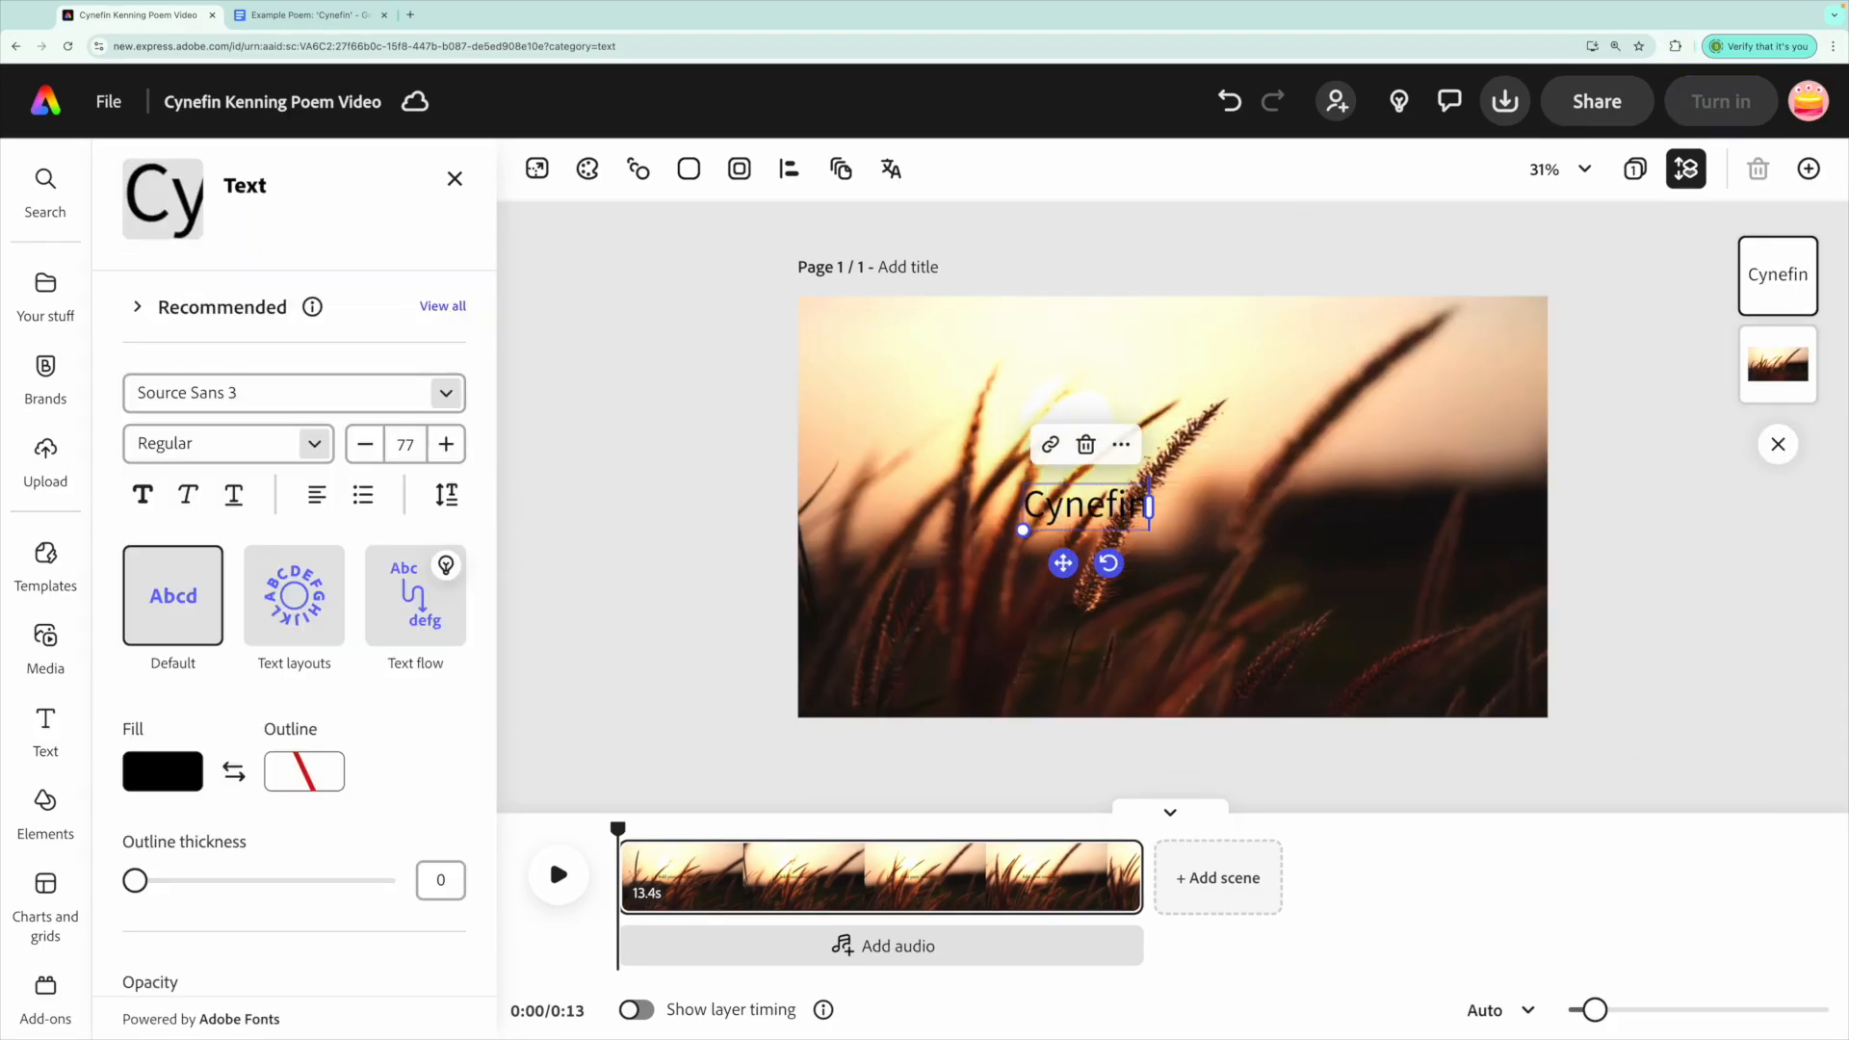
Move the Cynefin text to the top-left and enlarge it to size 185.
drag(1062, 563, 673, 406)
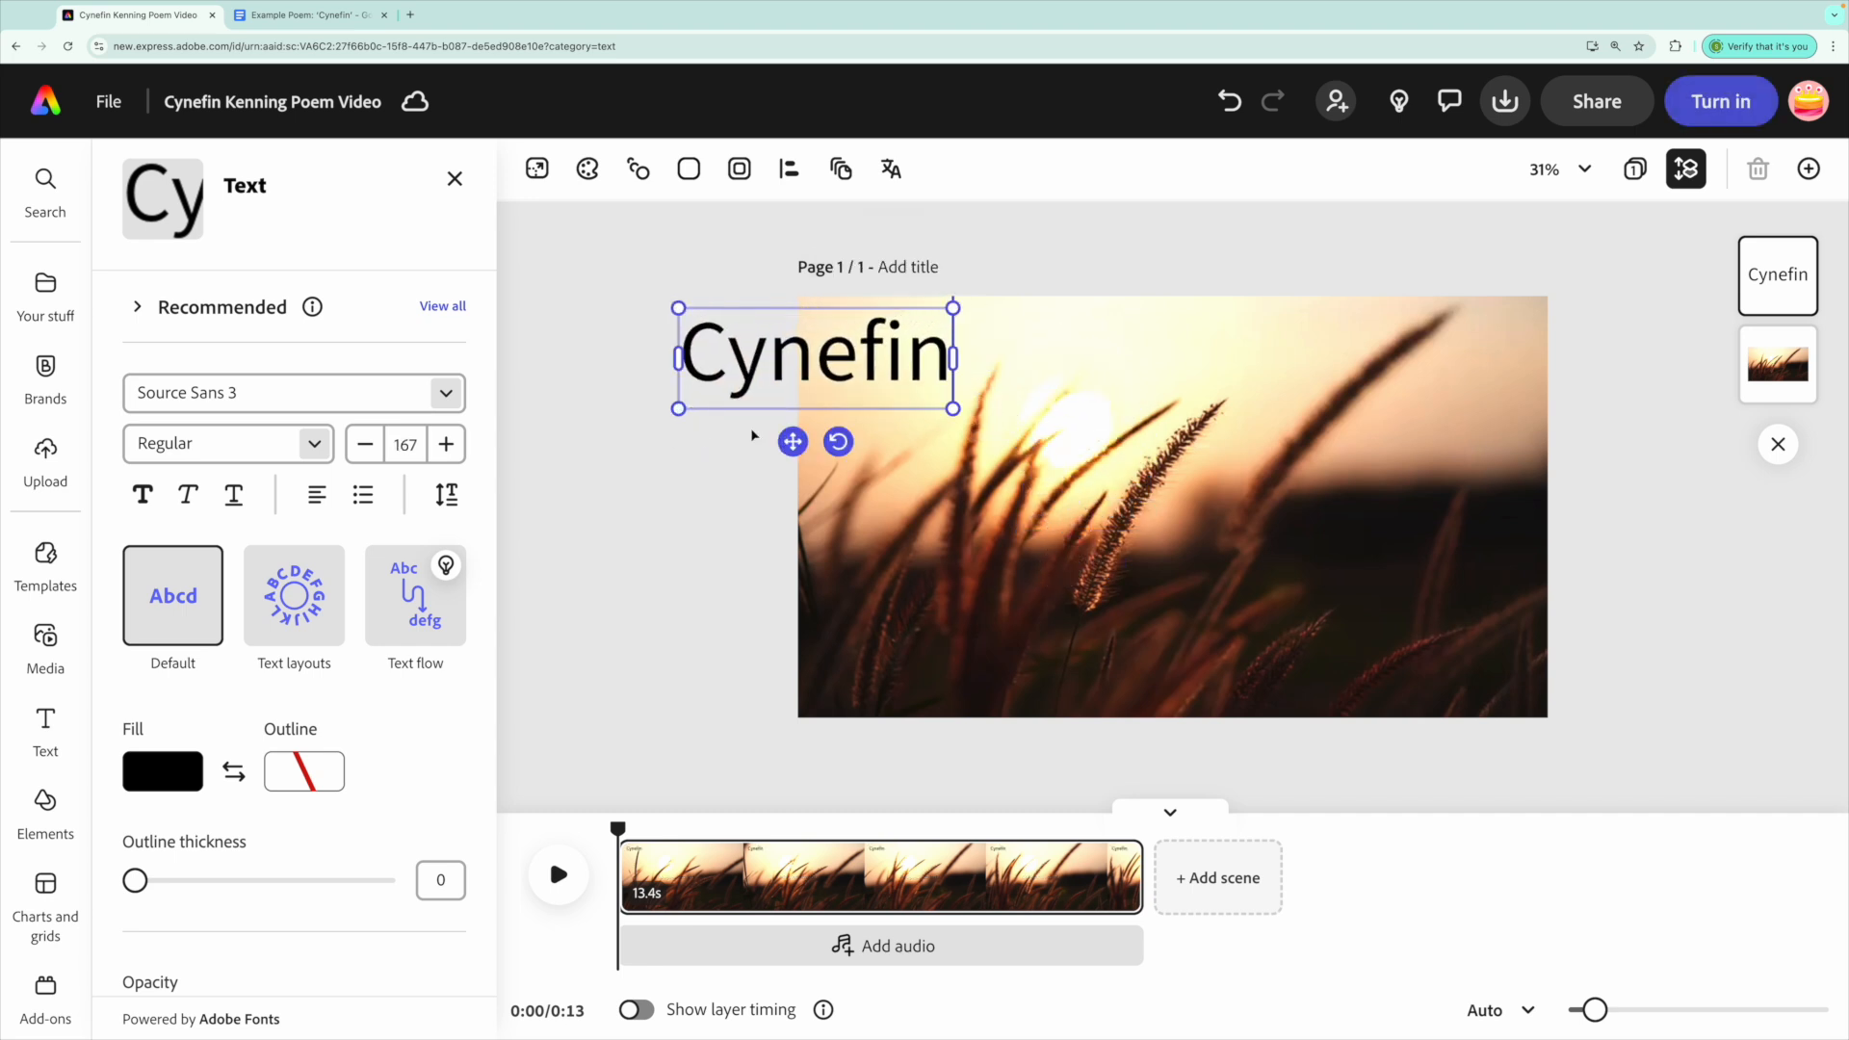
drag(794, 435, 946, 437)
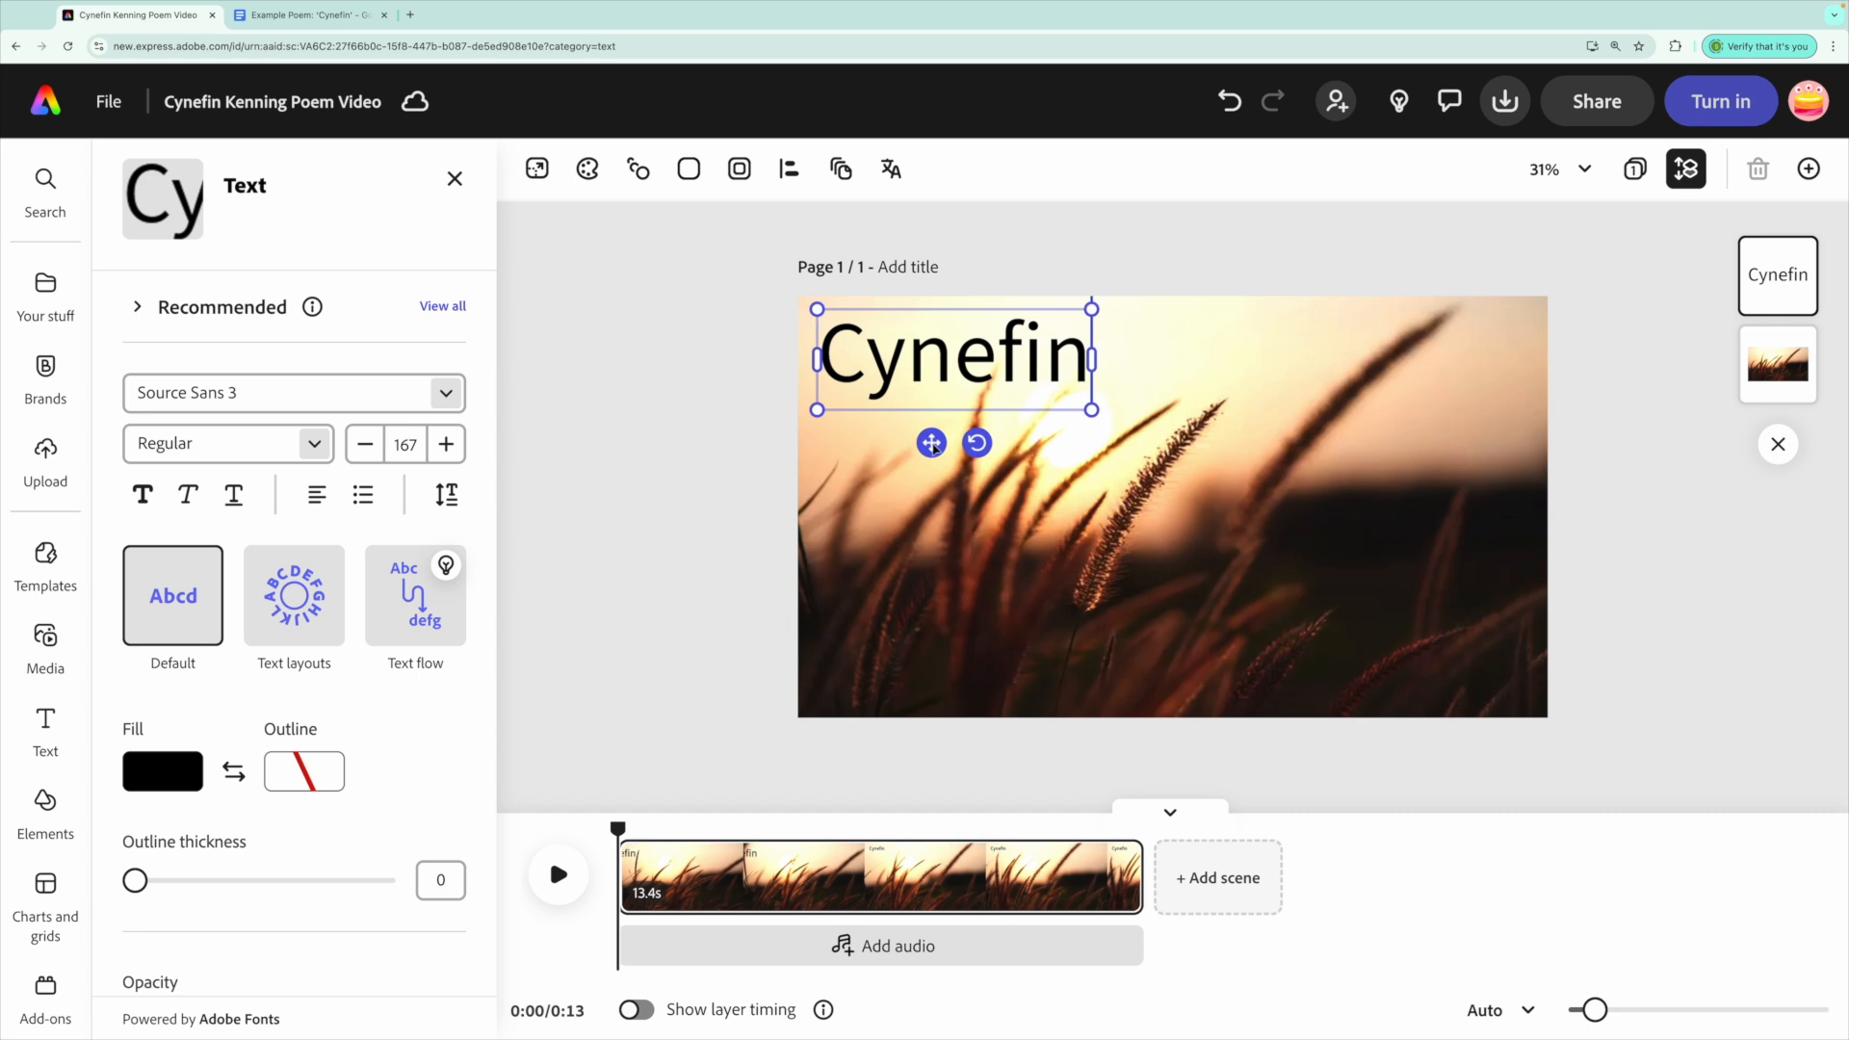
drag(819, 411, 811, 413)
drag(1093, 412, 1116, 421)
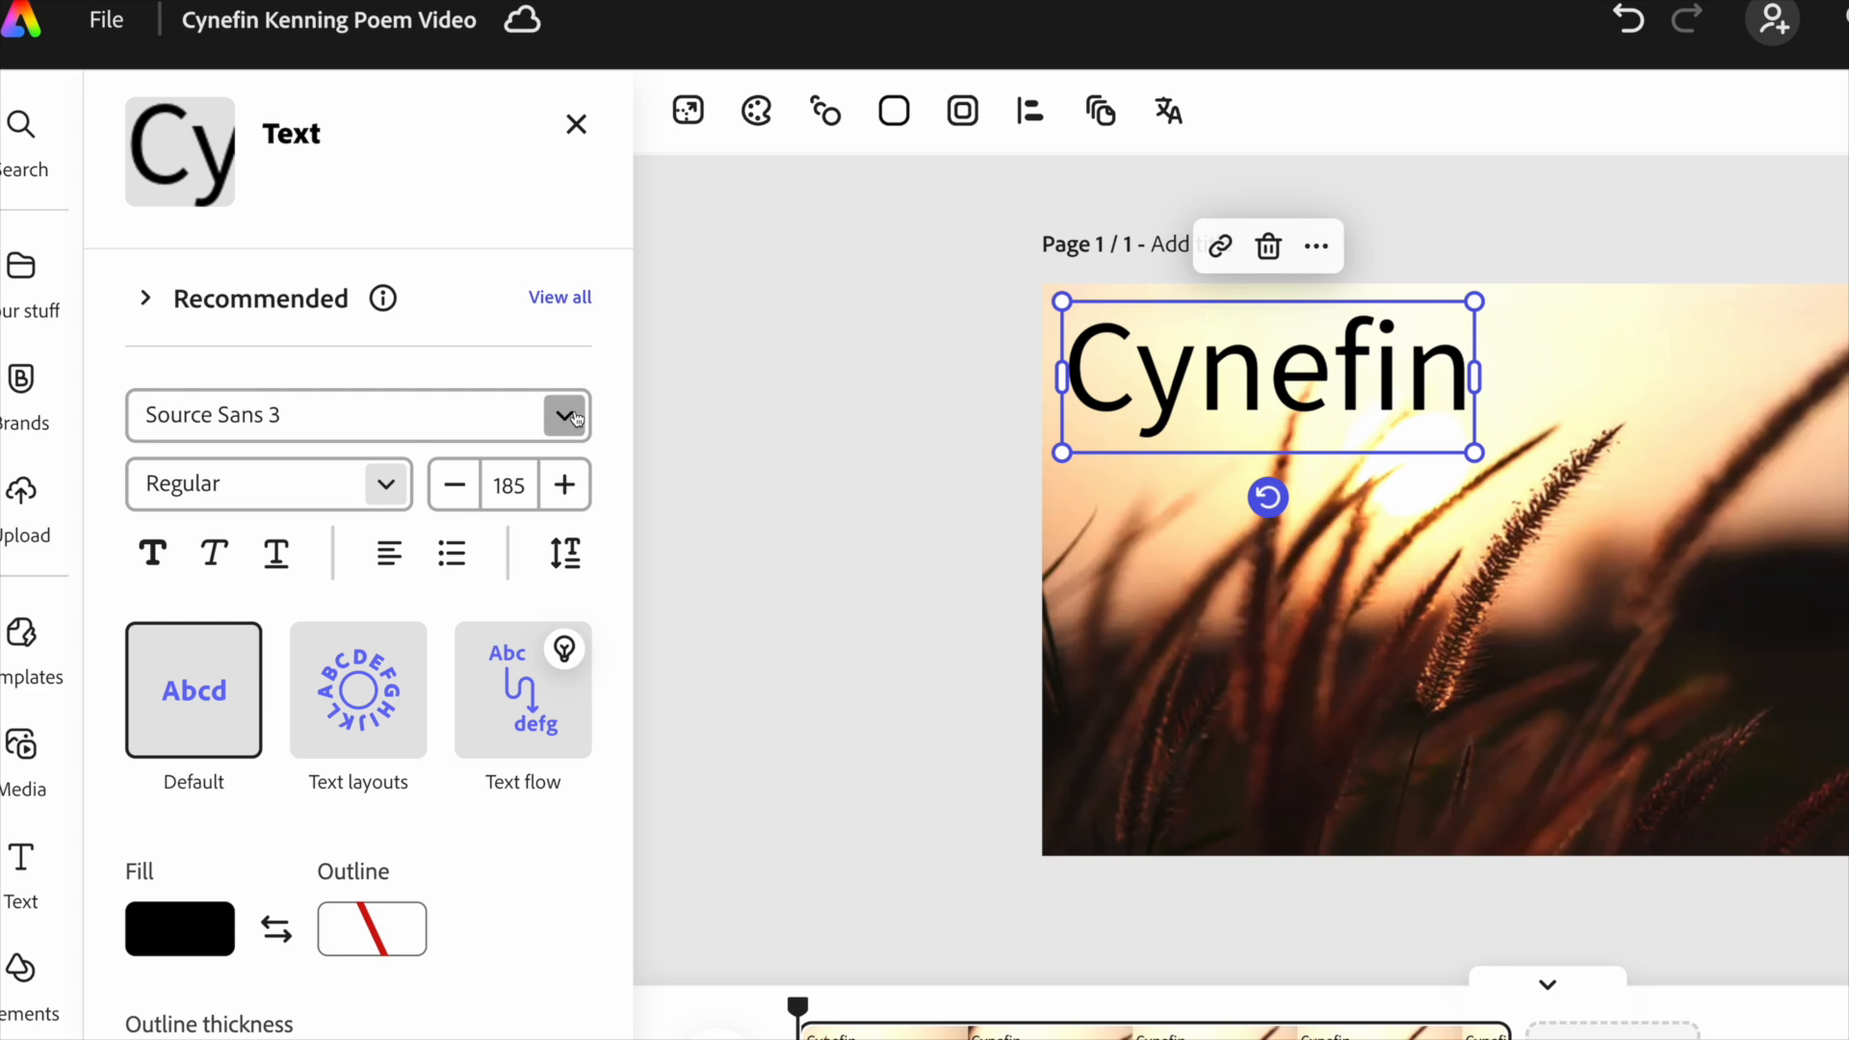
Browse all recommended font styles and apply the calligraphic Sanvito Pro Bold Display to Cynefin.
click(453, 393)
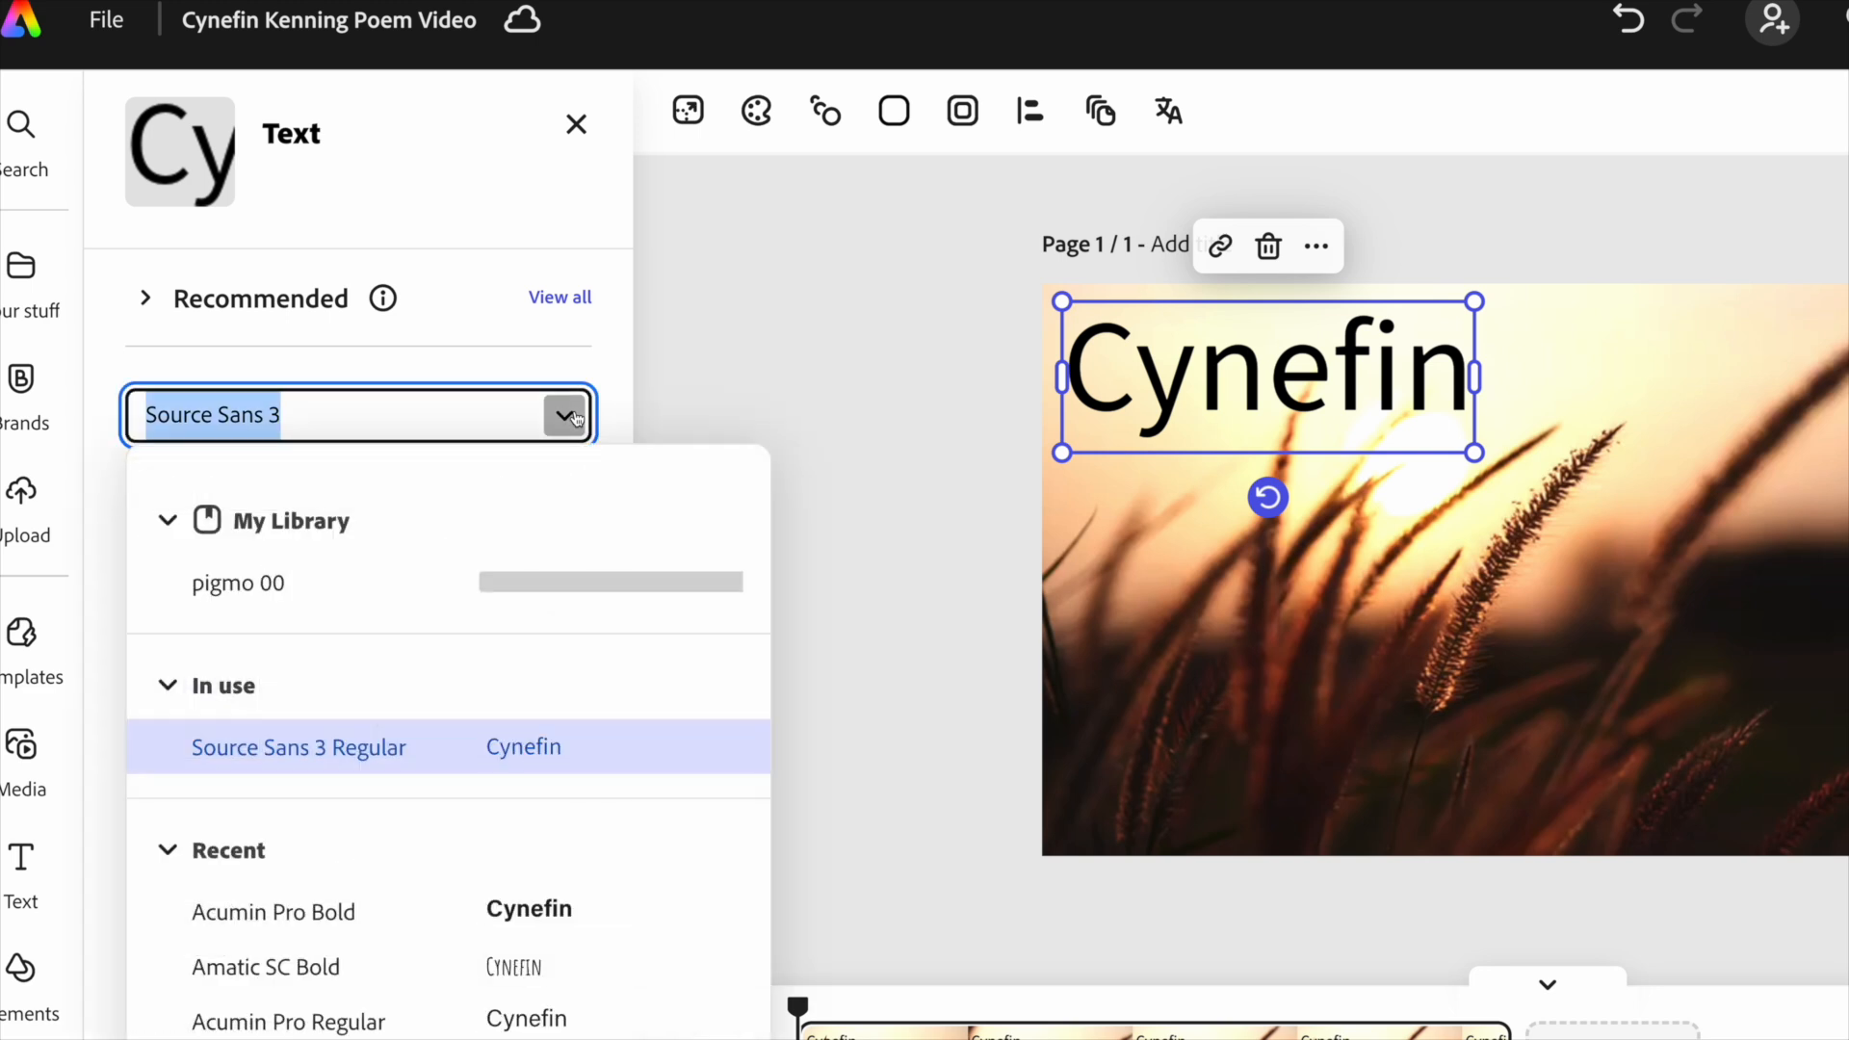
click(563, 412)
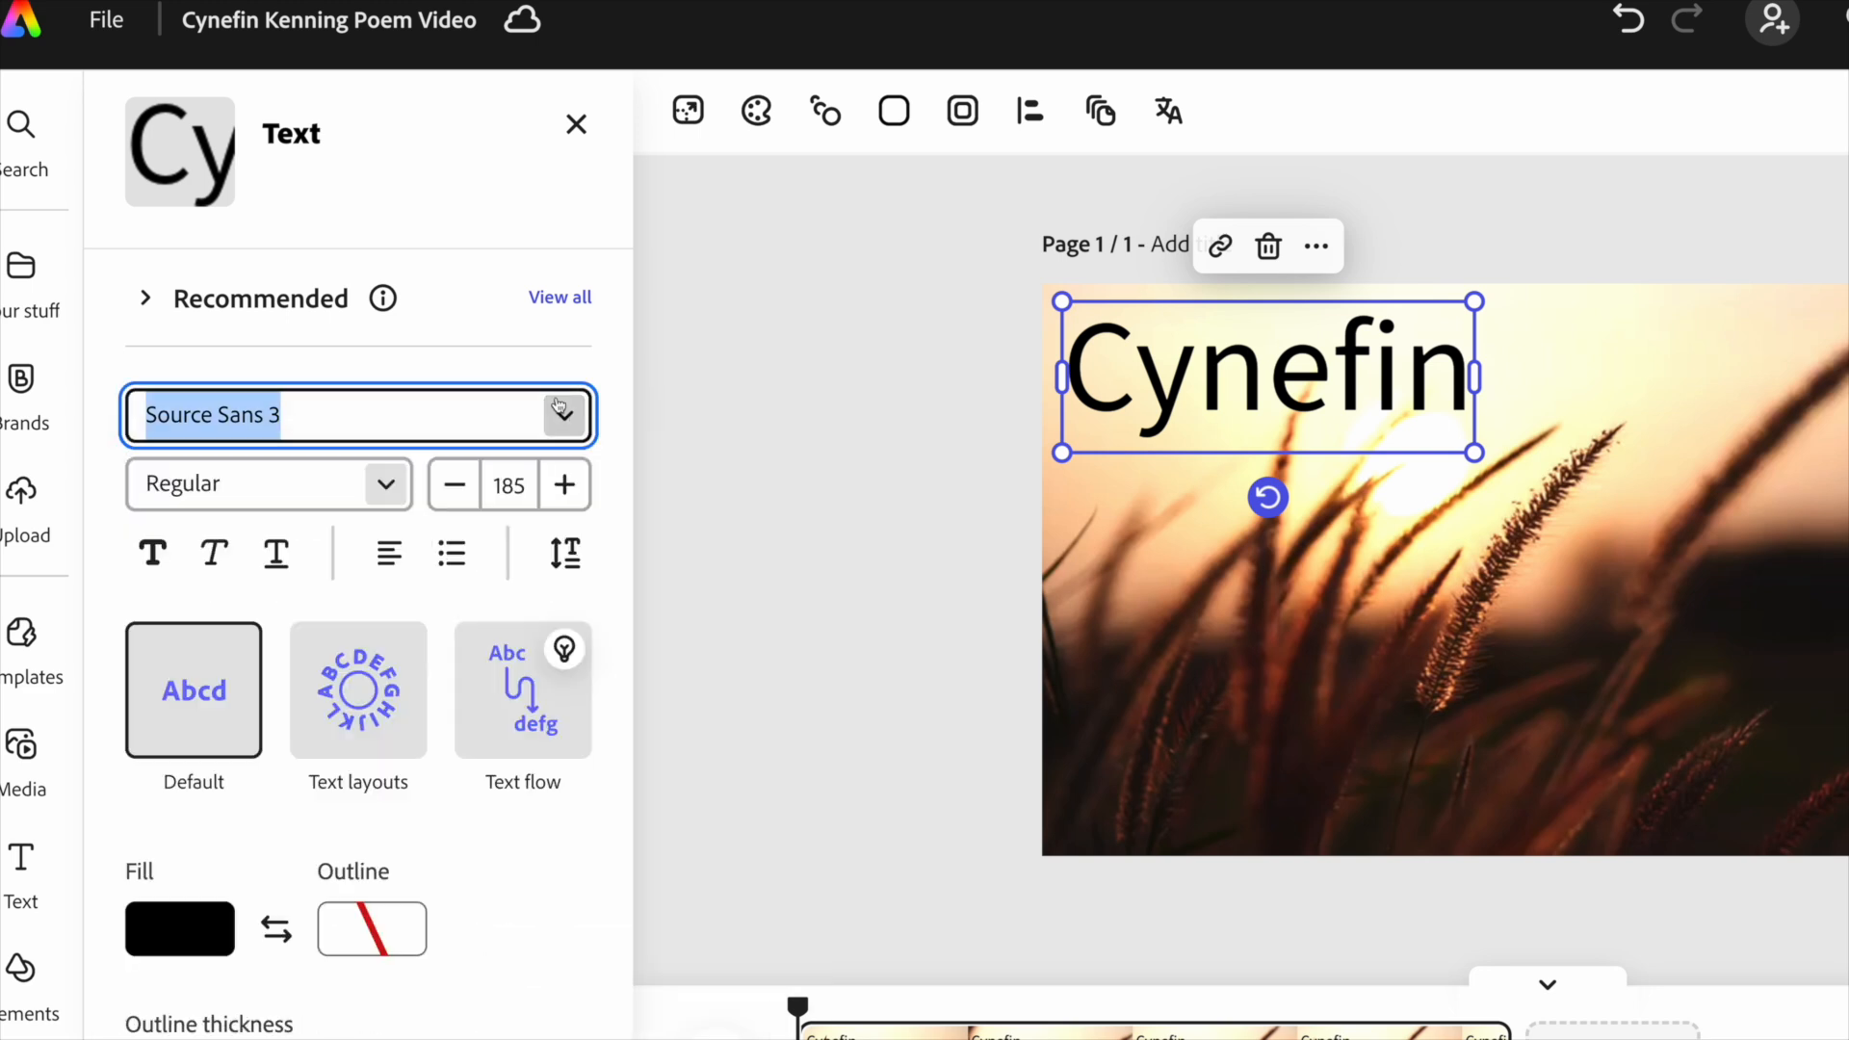
click(142, 299)
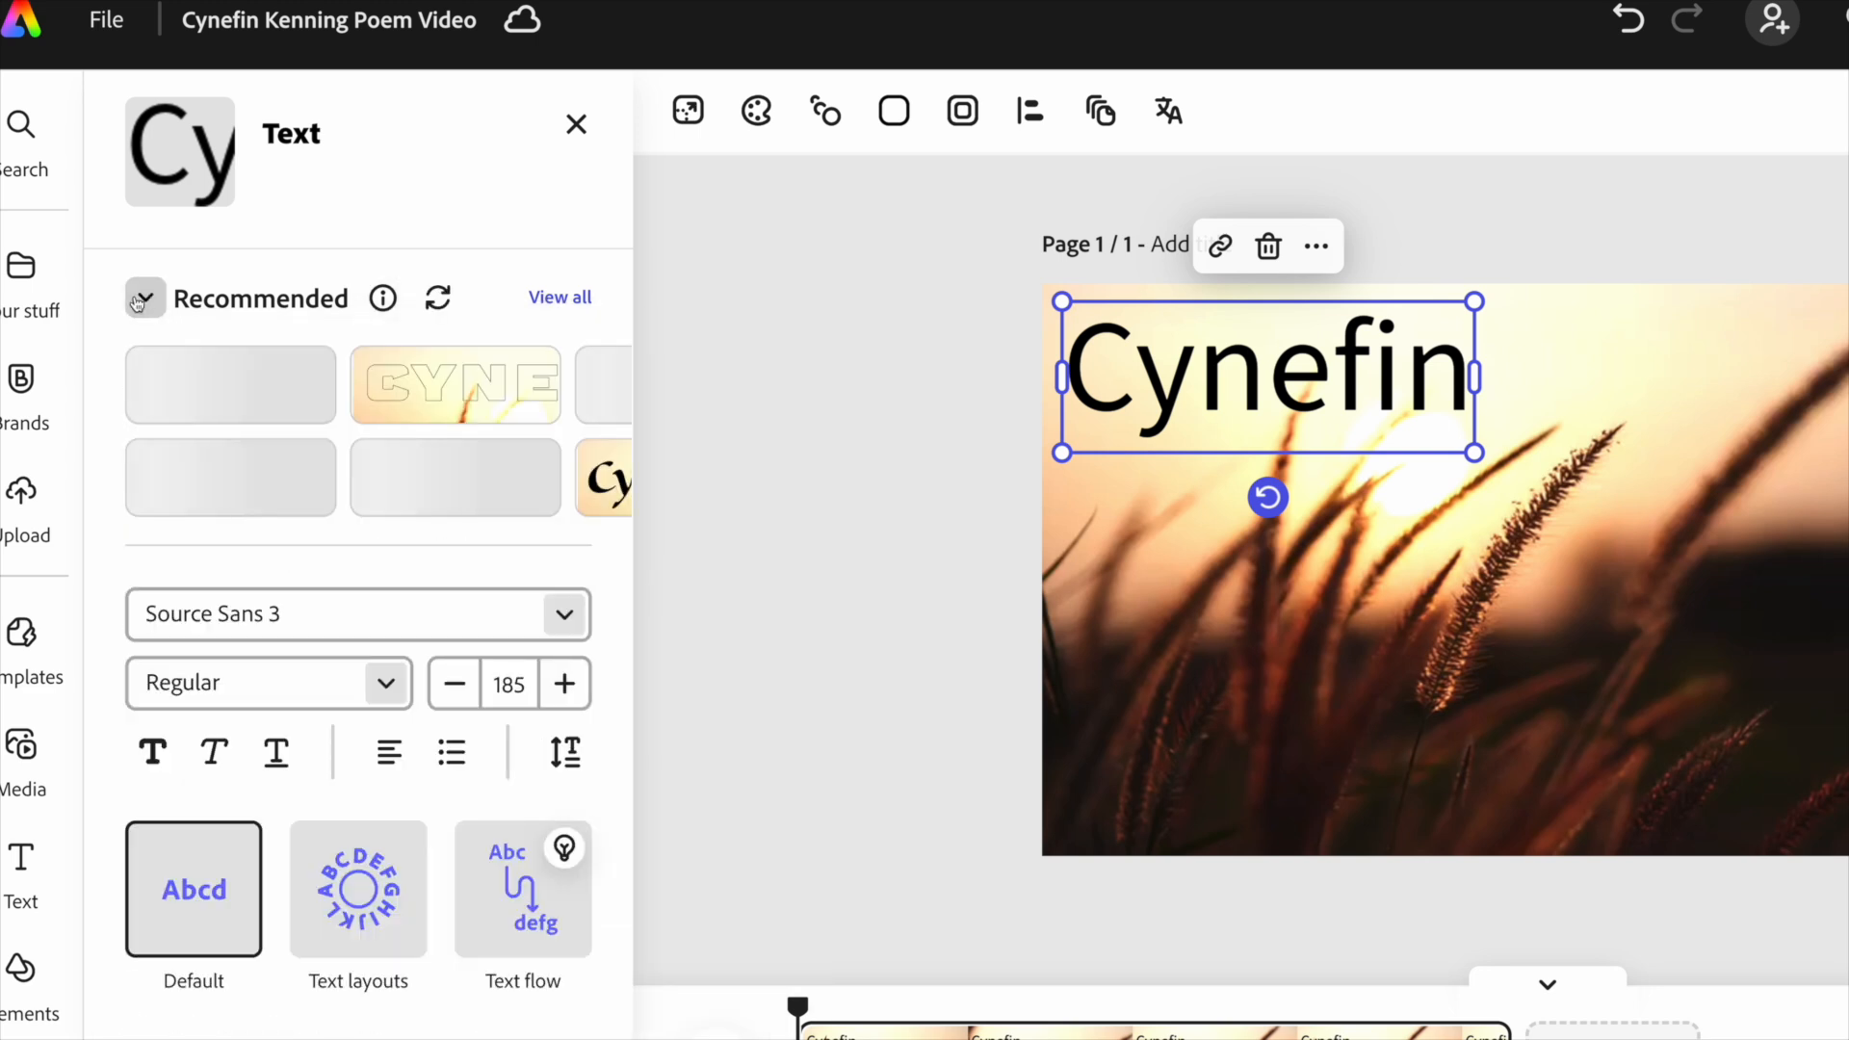
click(142, 299)
click(545, 304)
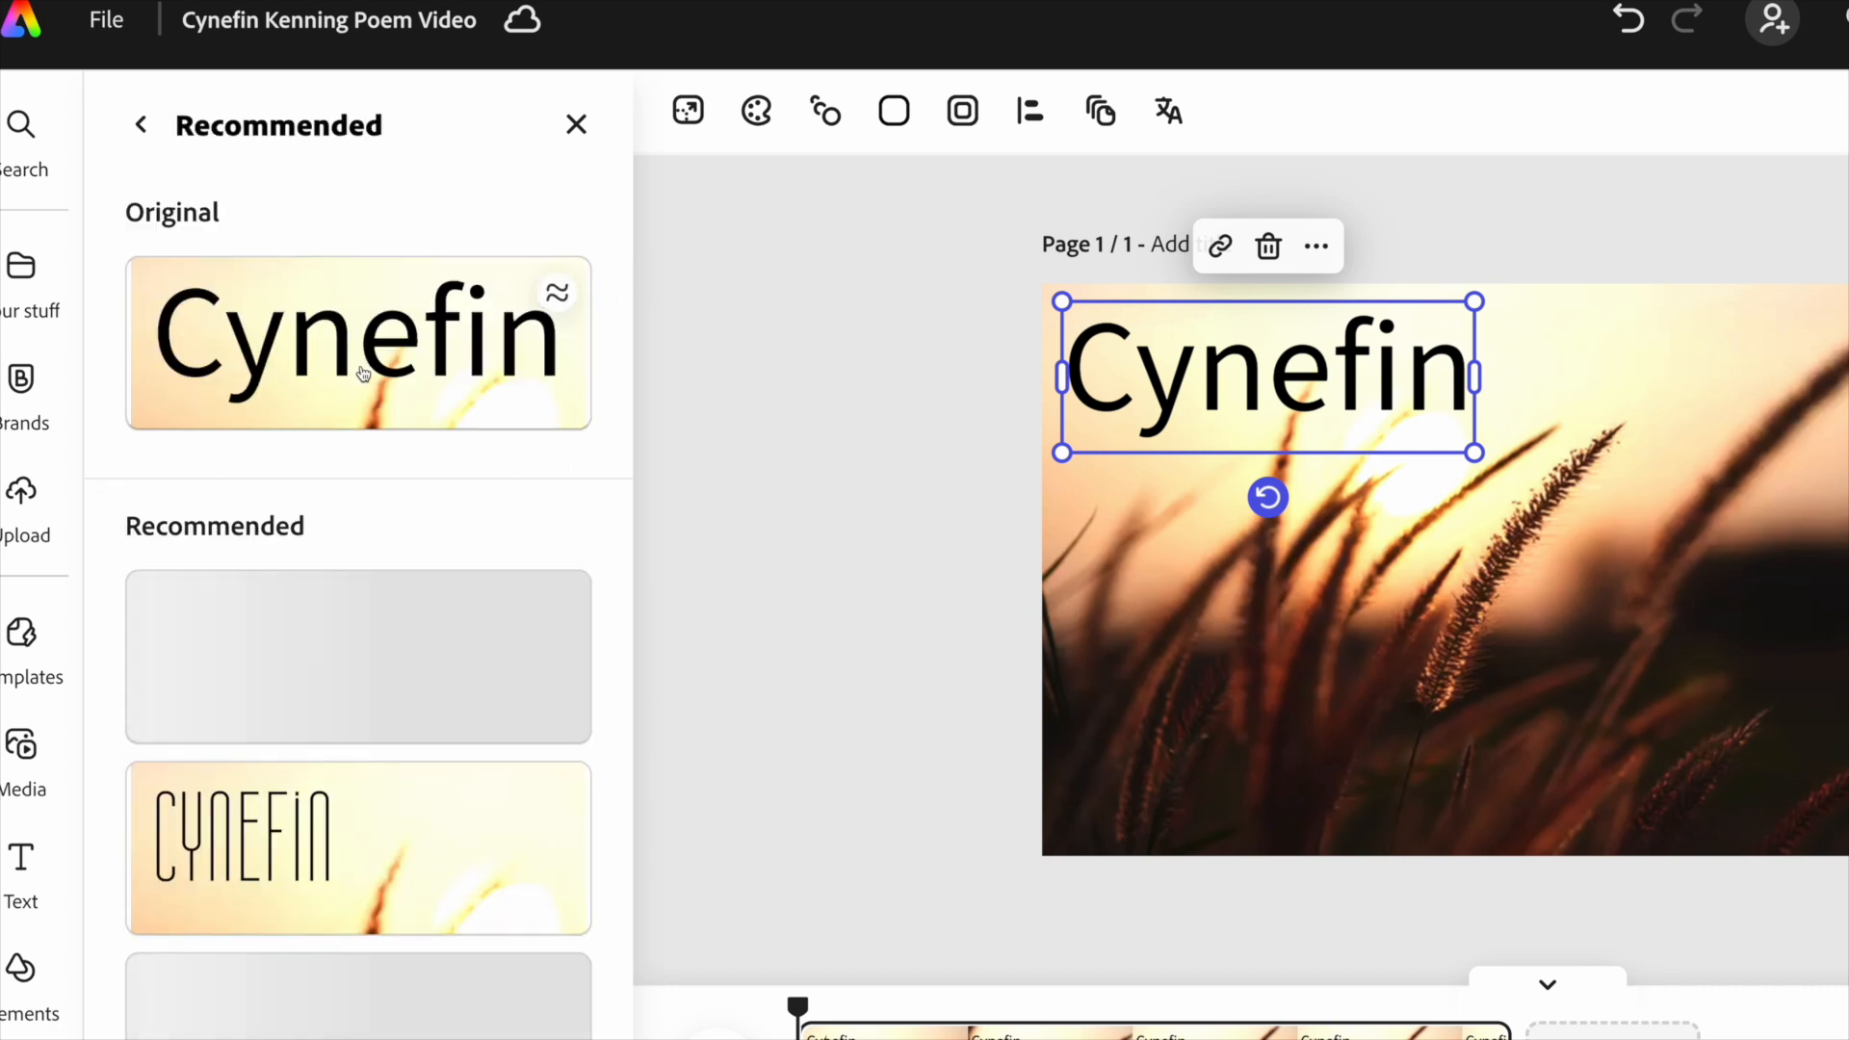
scroll(269, 563, down, 3)
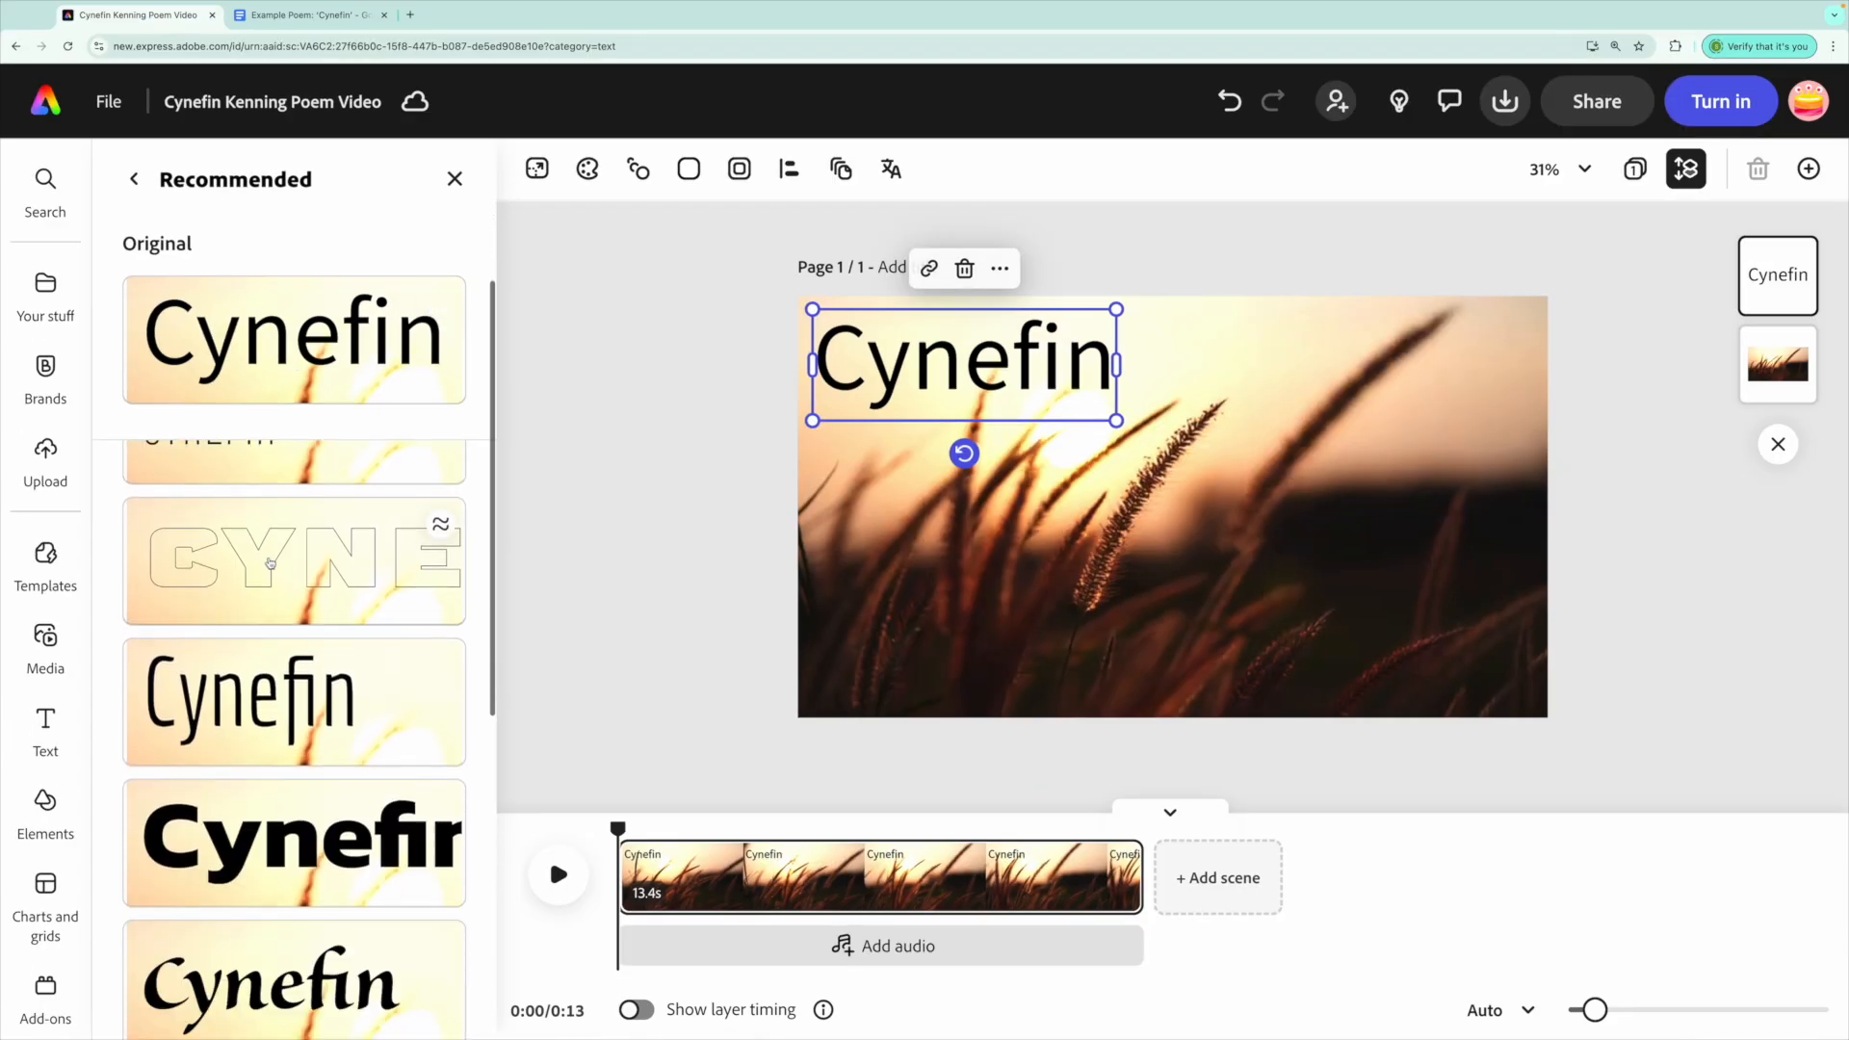
scroll(271, 563, down, 5)
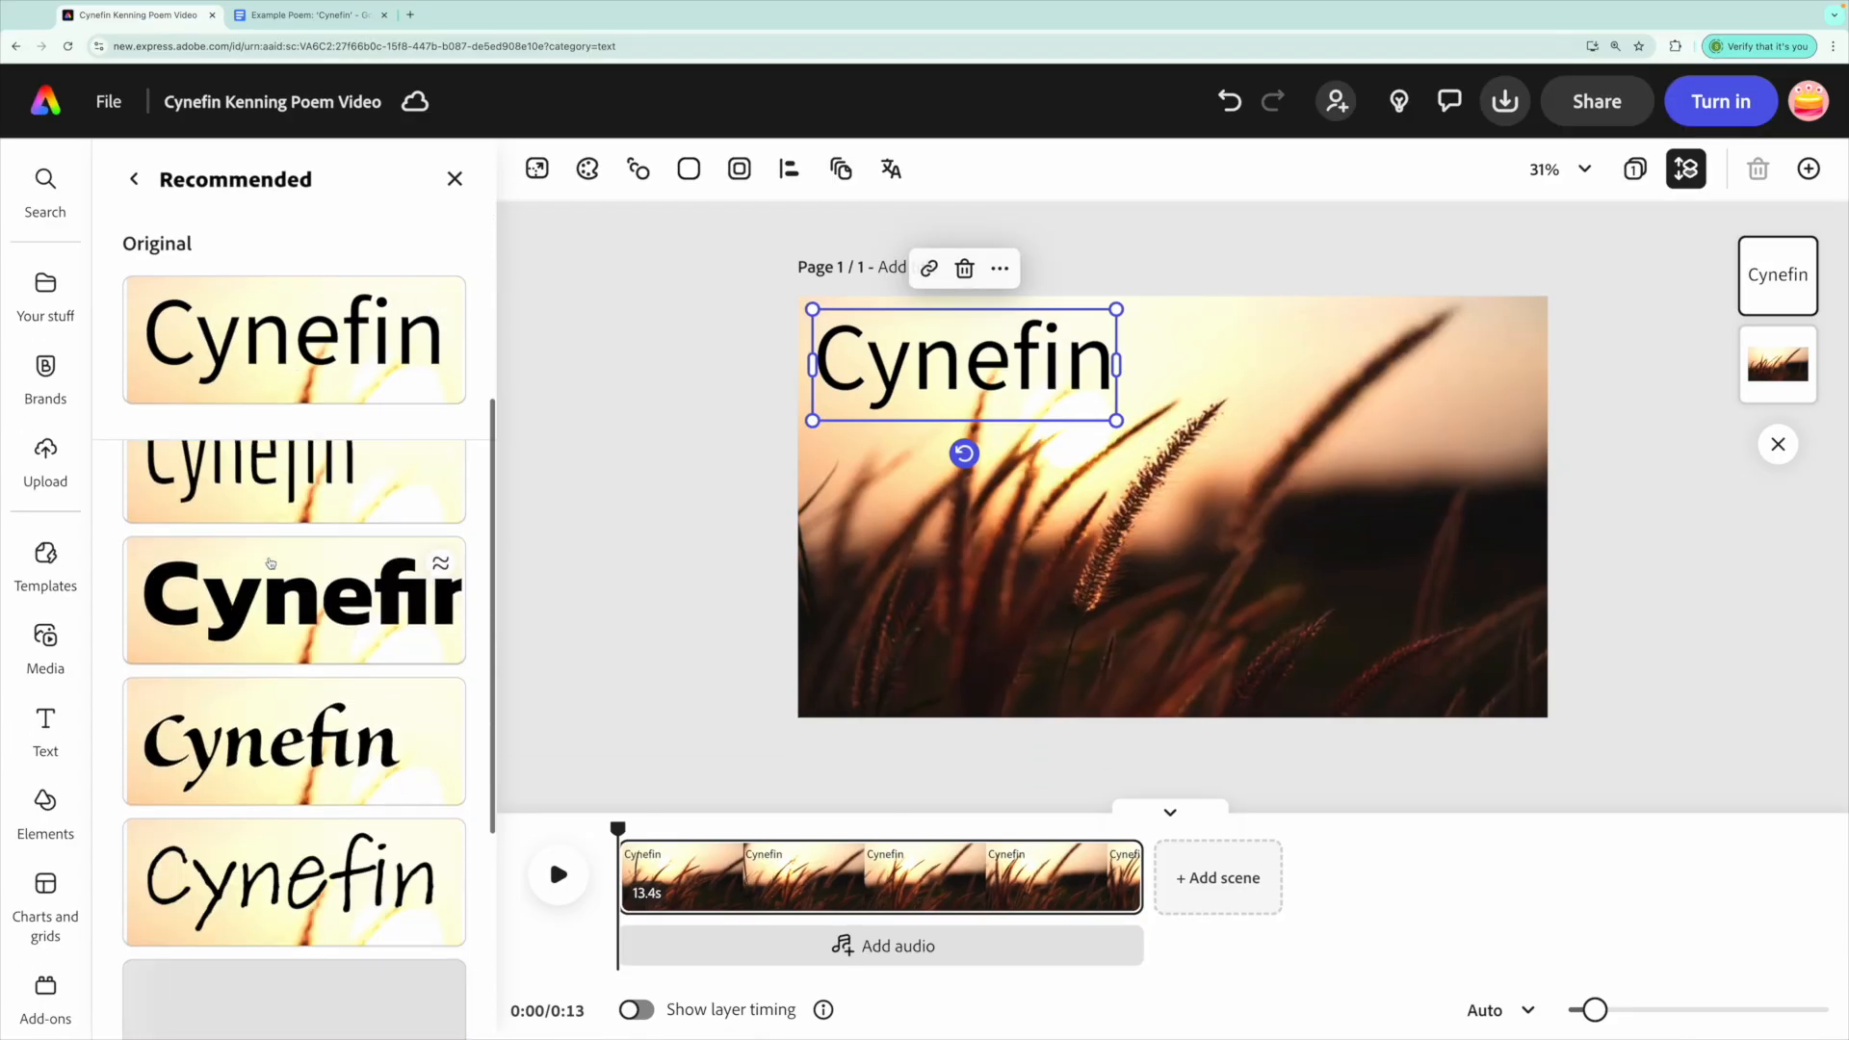
scroll(277, 554, down, 1)
scroll(278, 555, up, 1)
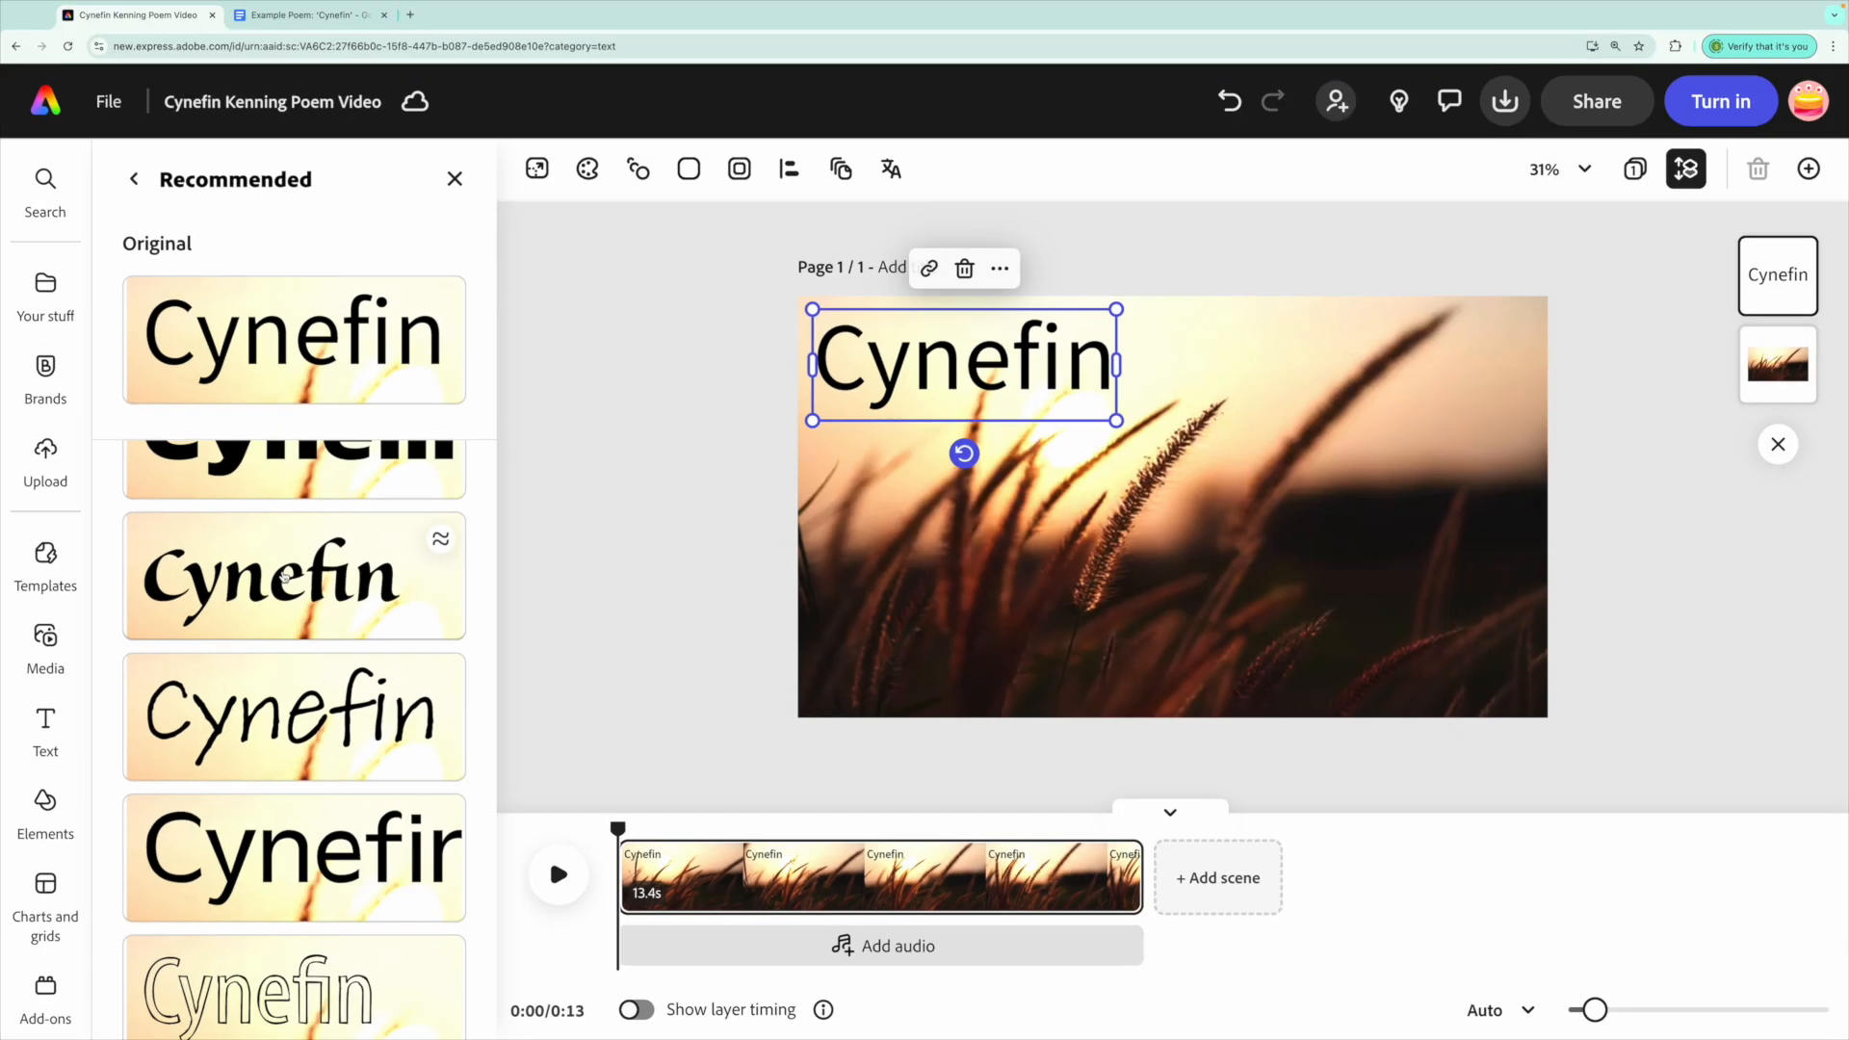
click(463, 637)
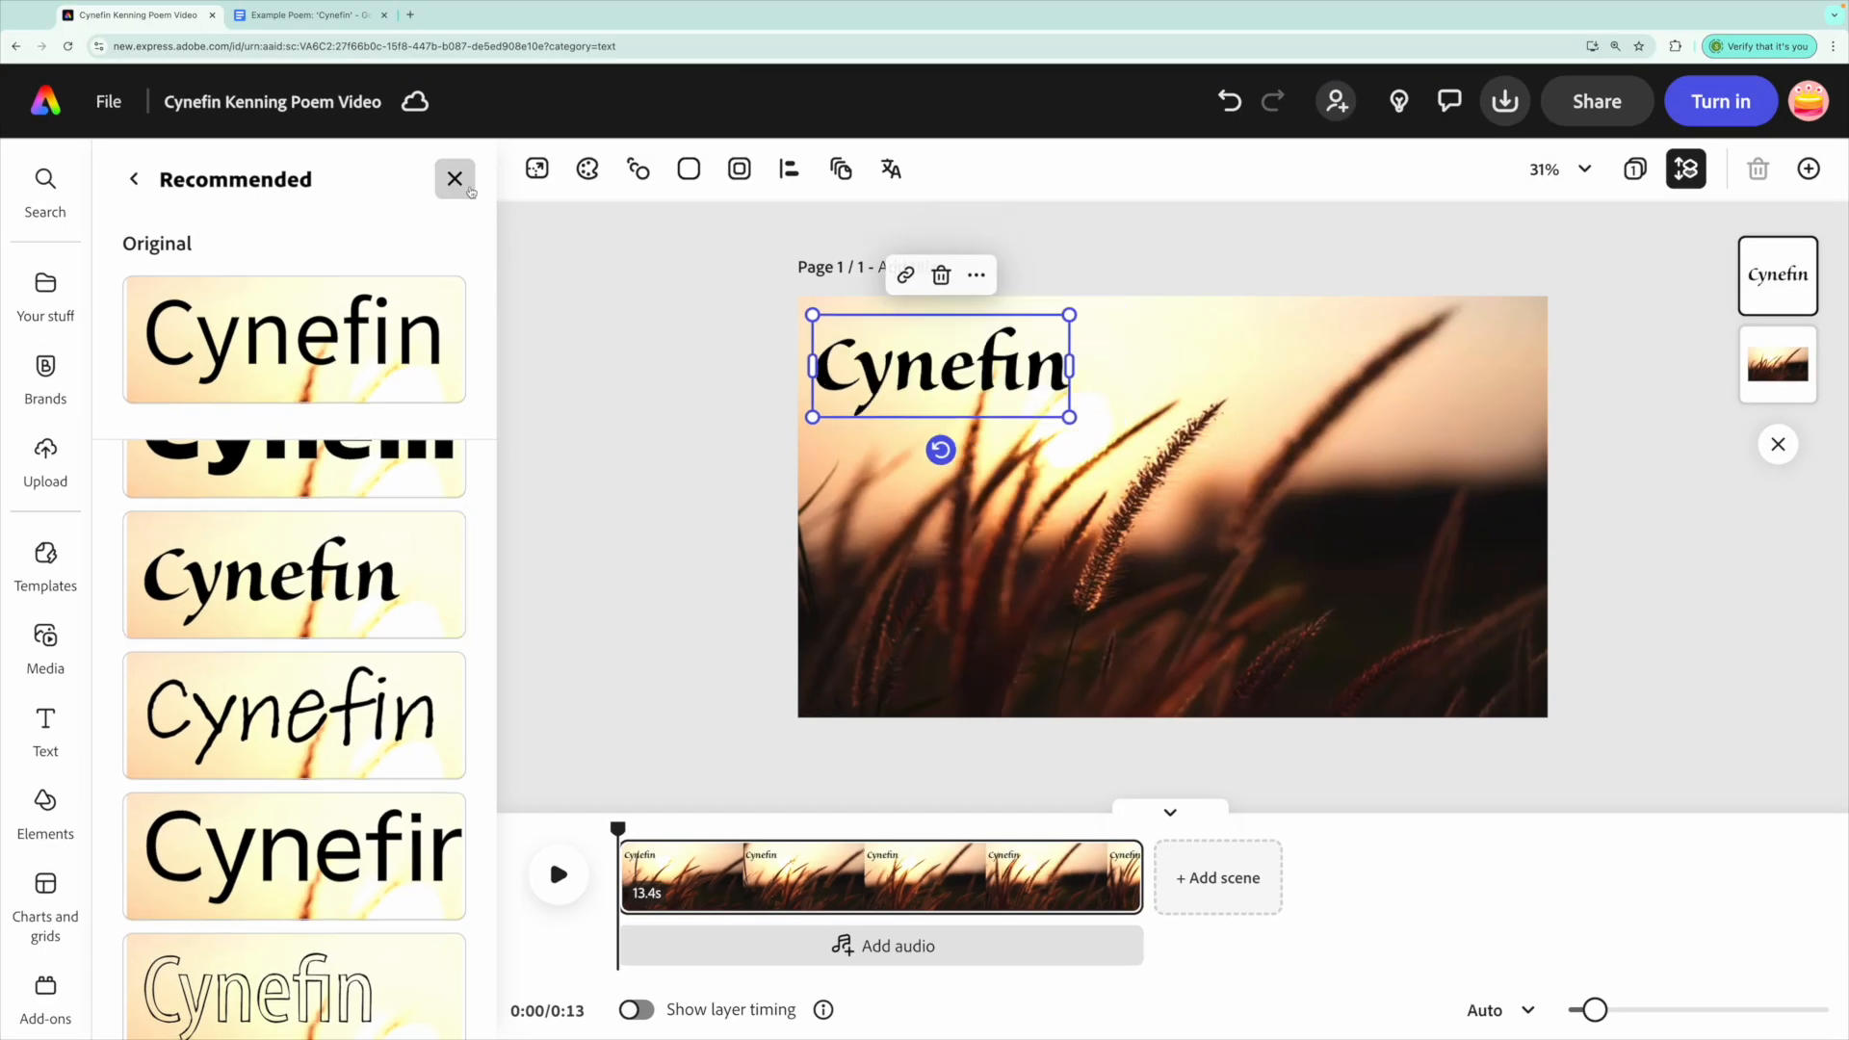
Close the fonts list and nudge the Cynefin title slightly upward.
click(469, 190)
click(924, 372)
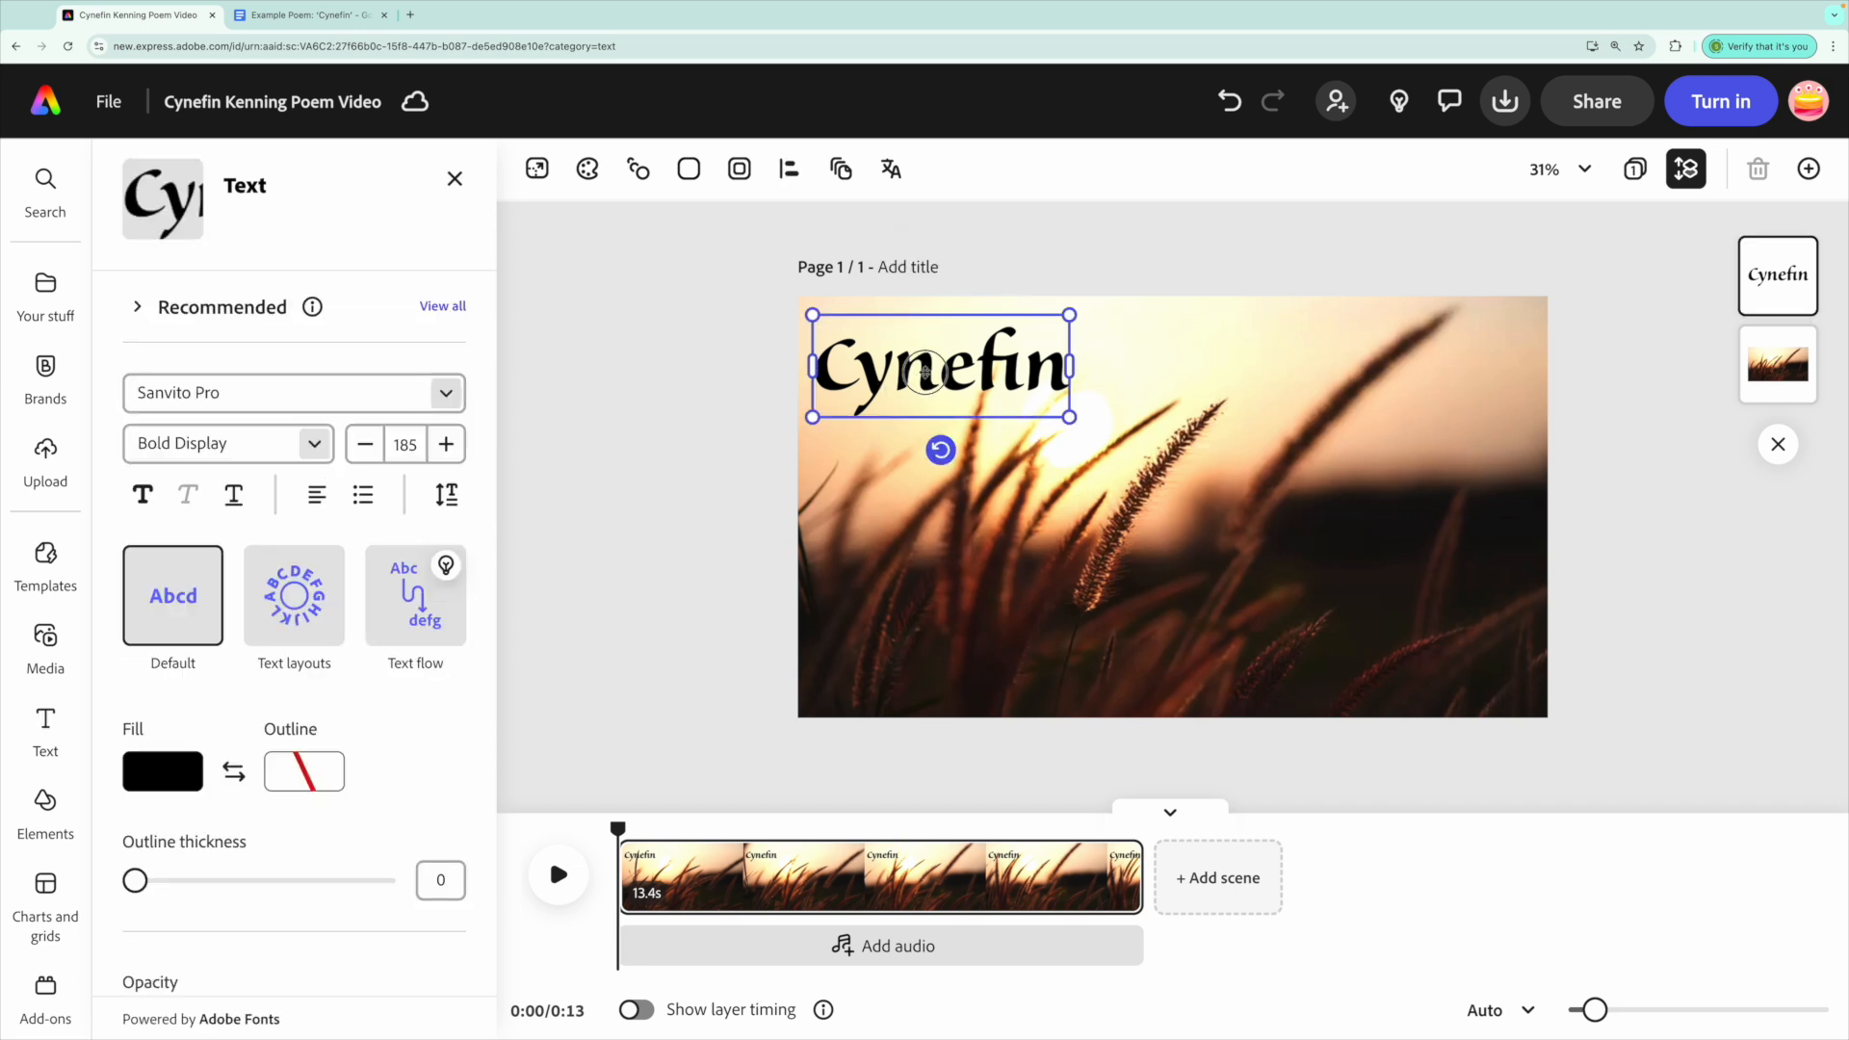
drag(924, 371, 924, 361)
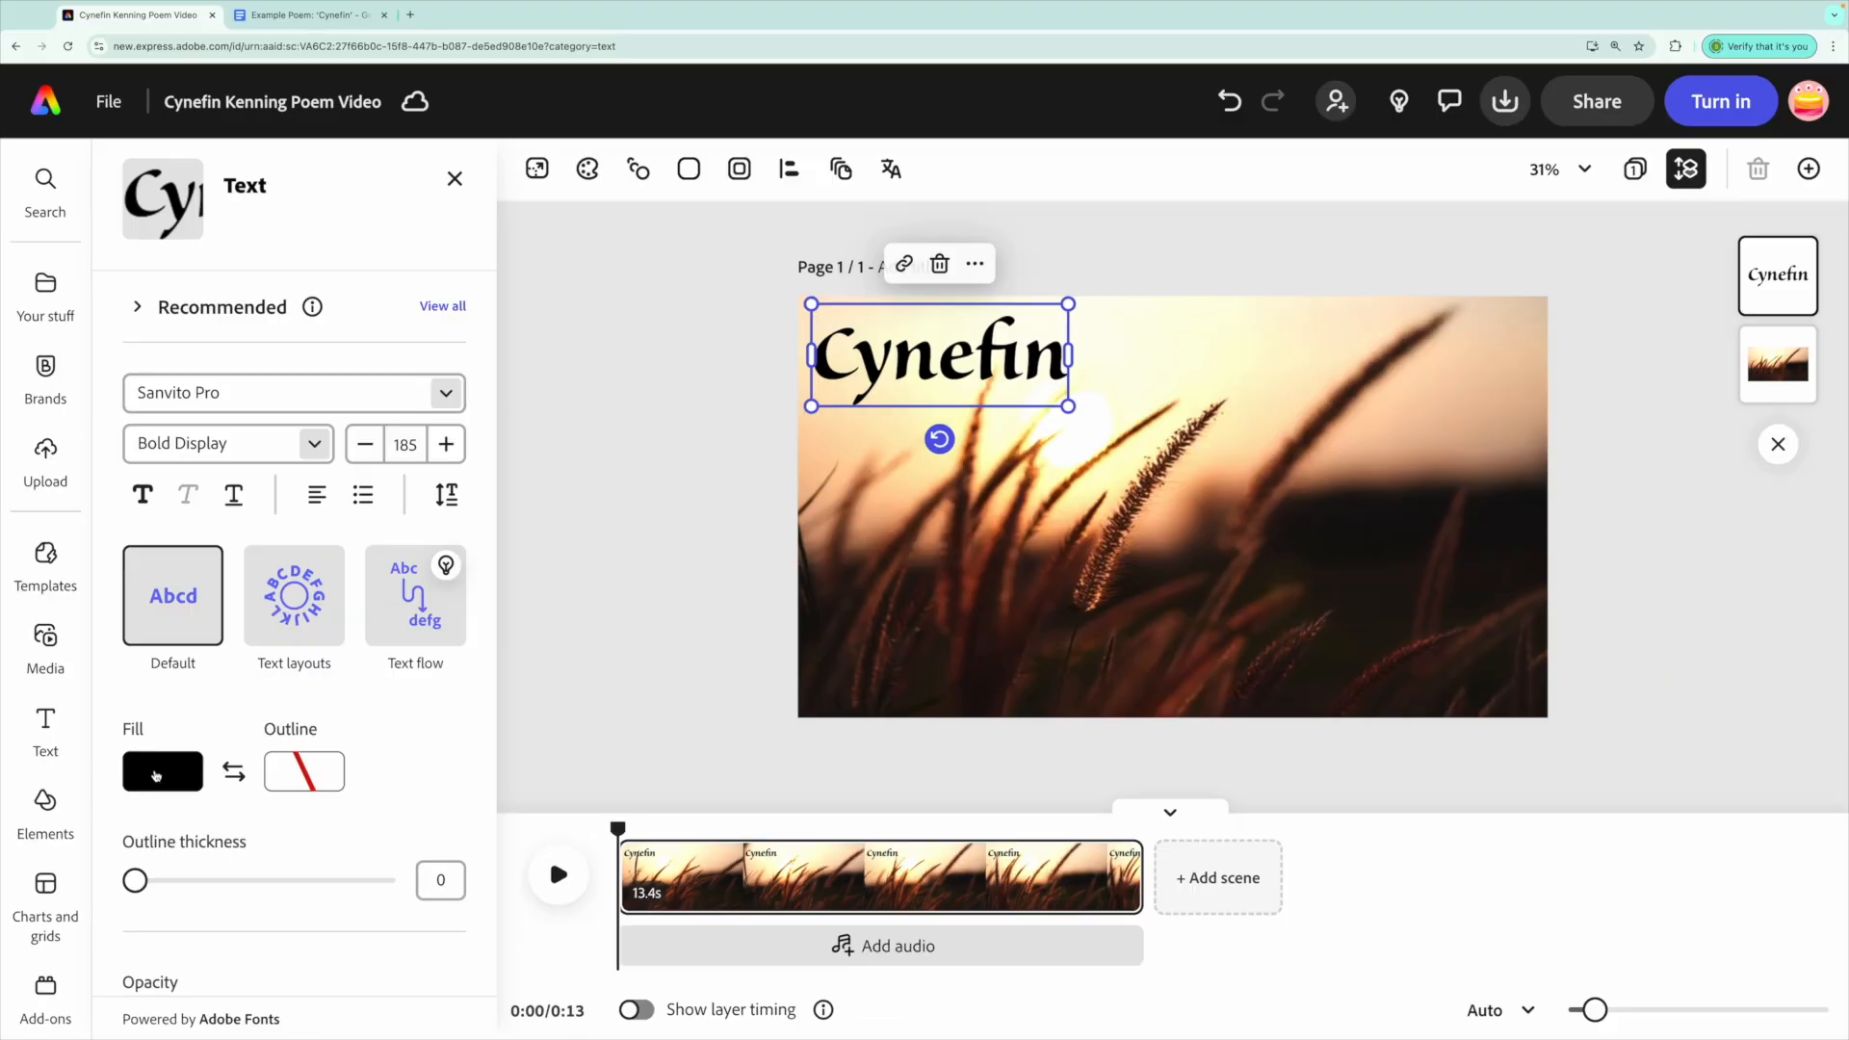
Try custom fill colours for the title, then sample dark brown #291D10 from the footage.
click(156, 776)
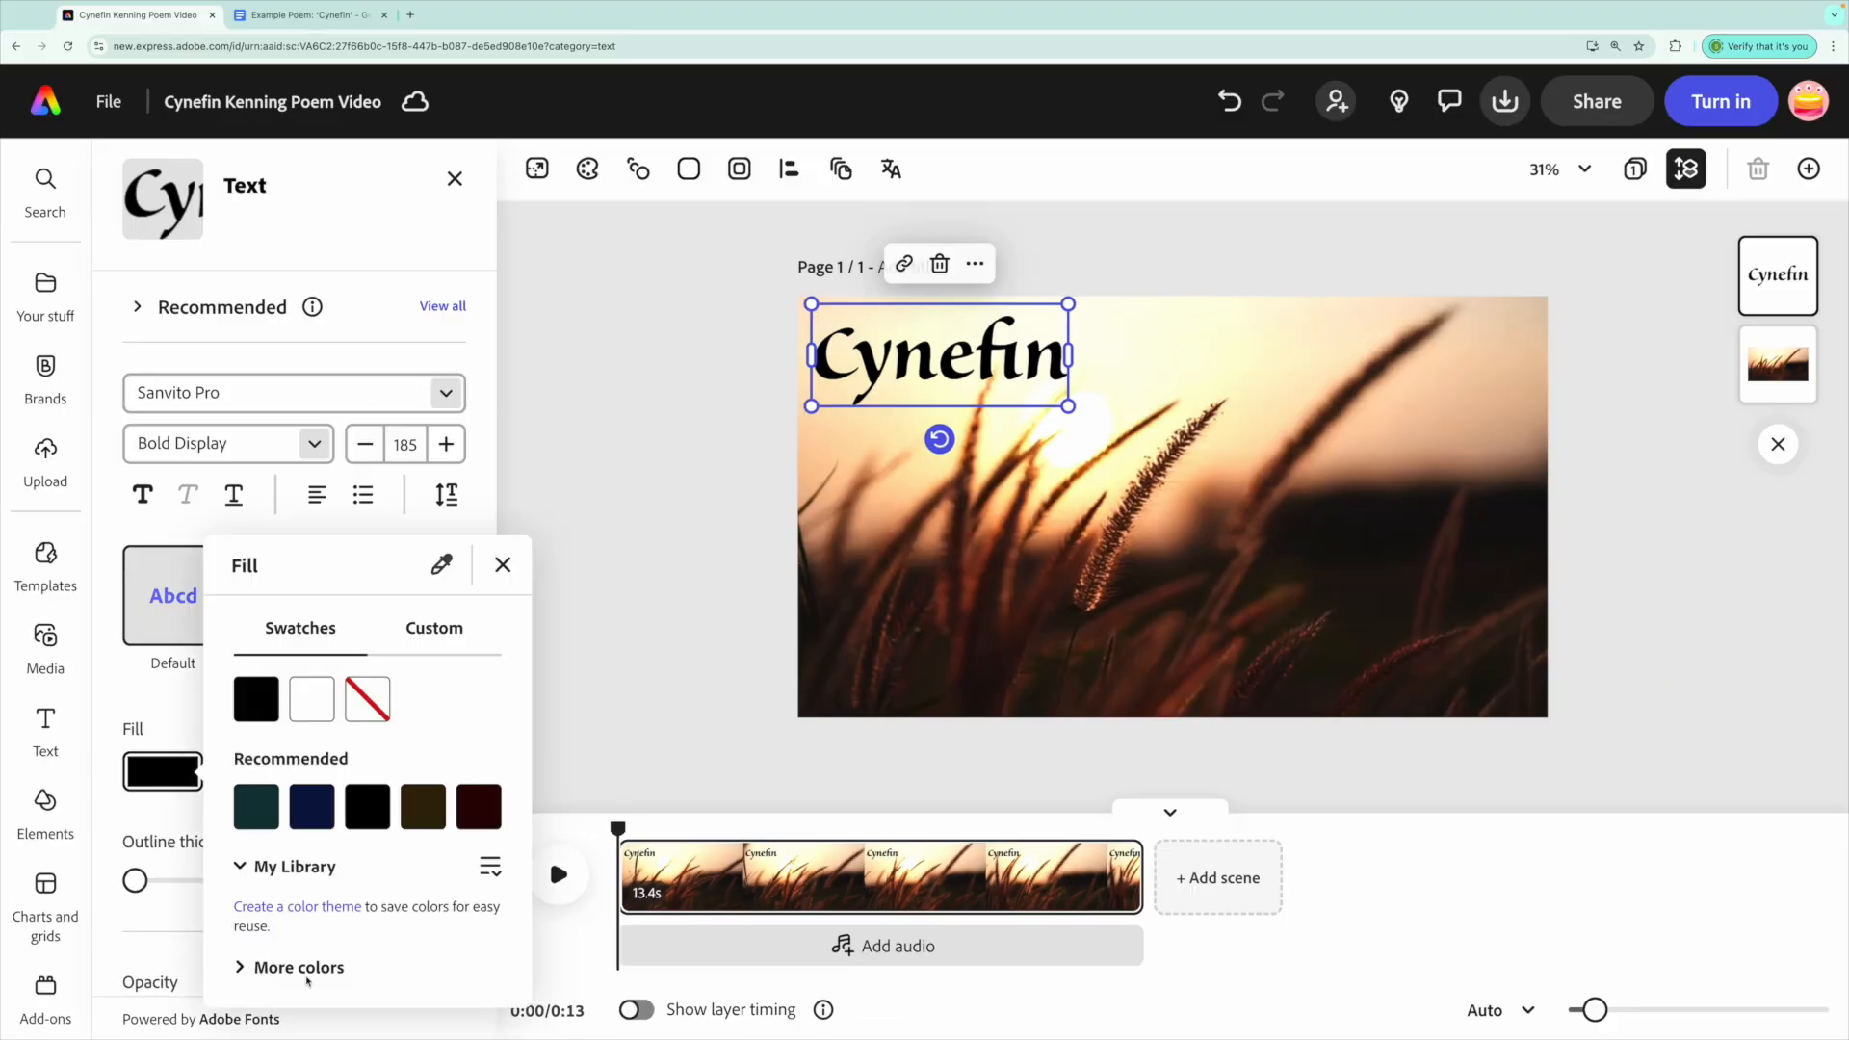
click(243, 970)
scroll(376, 663, down, 2)
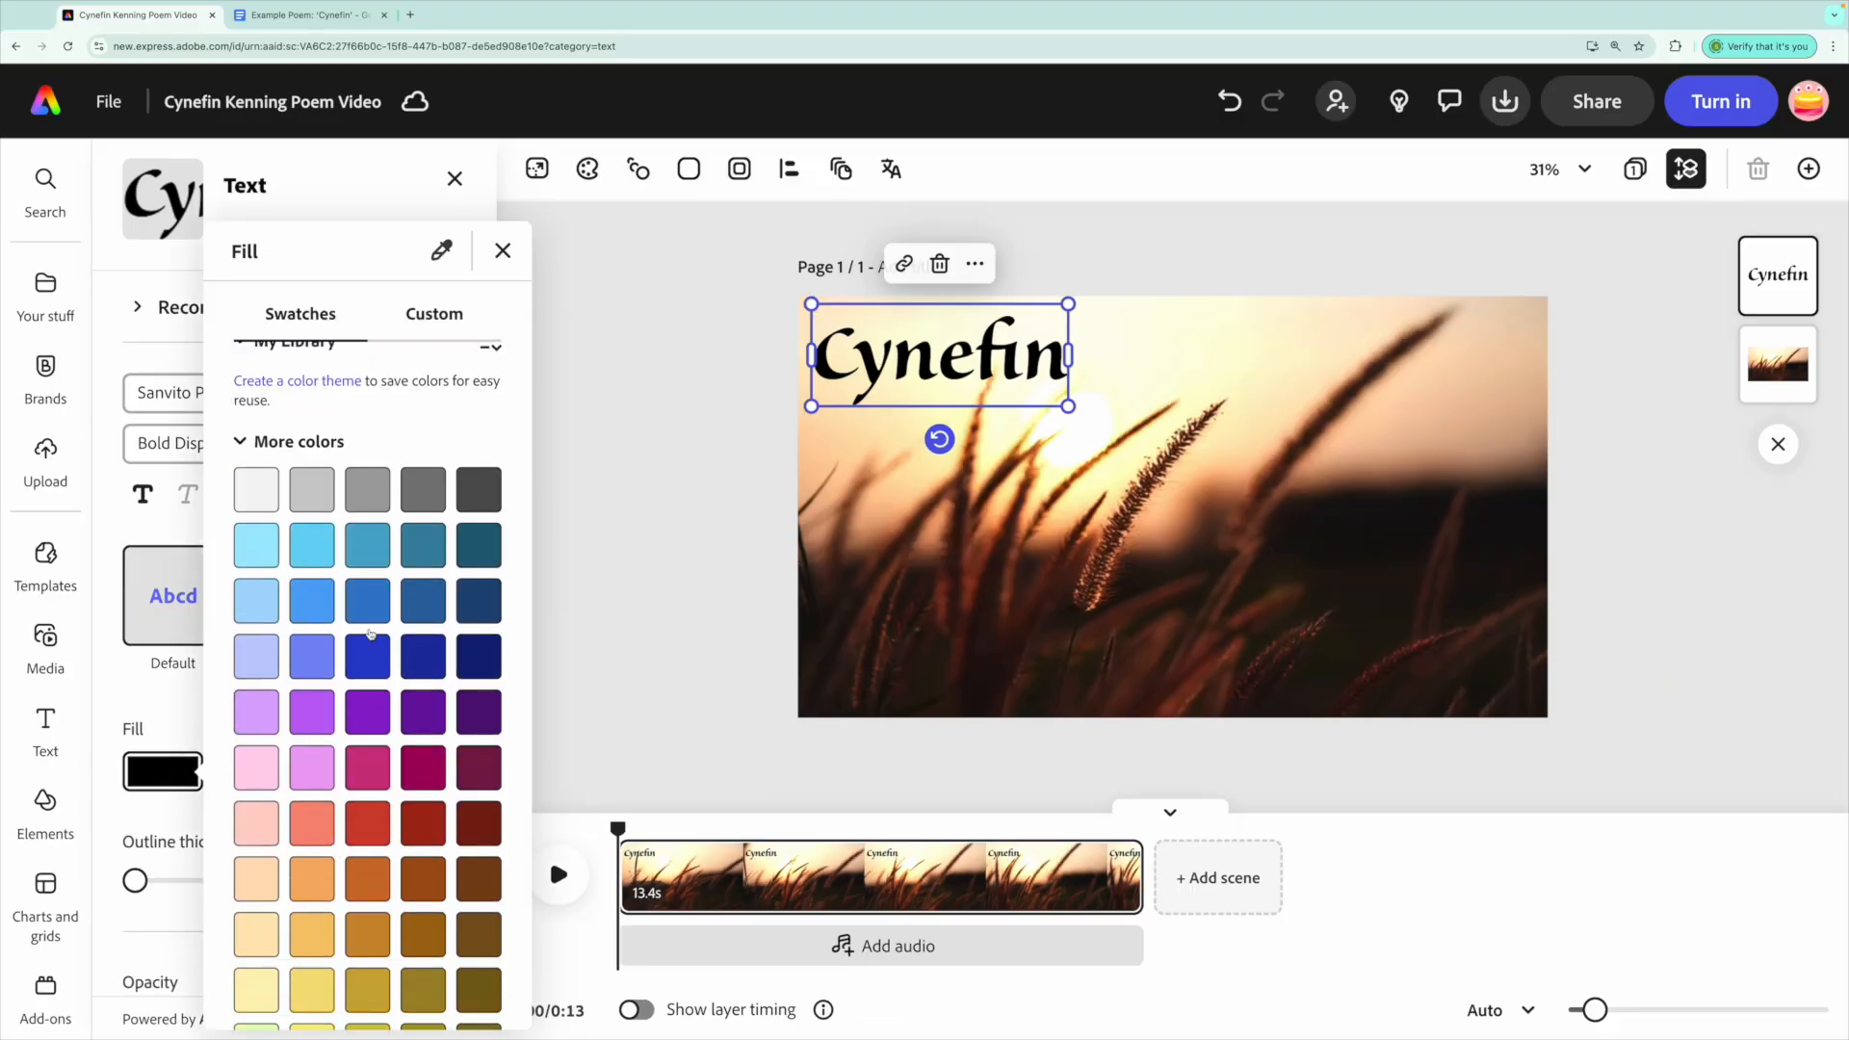
scroll(375, 663, up, 2)
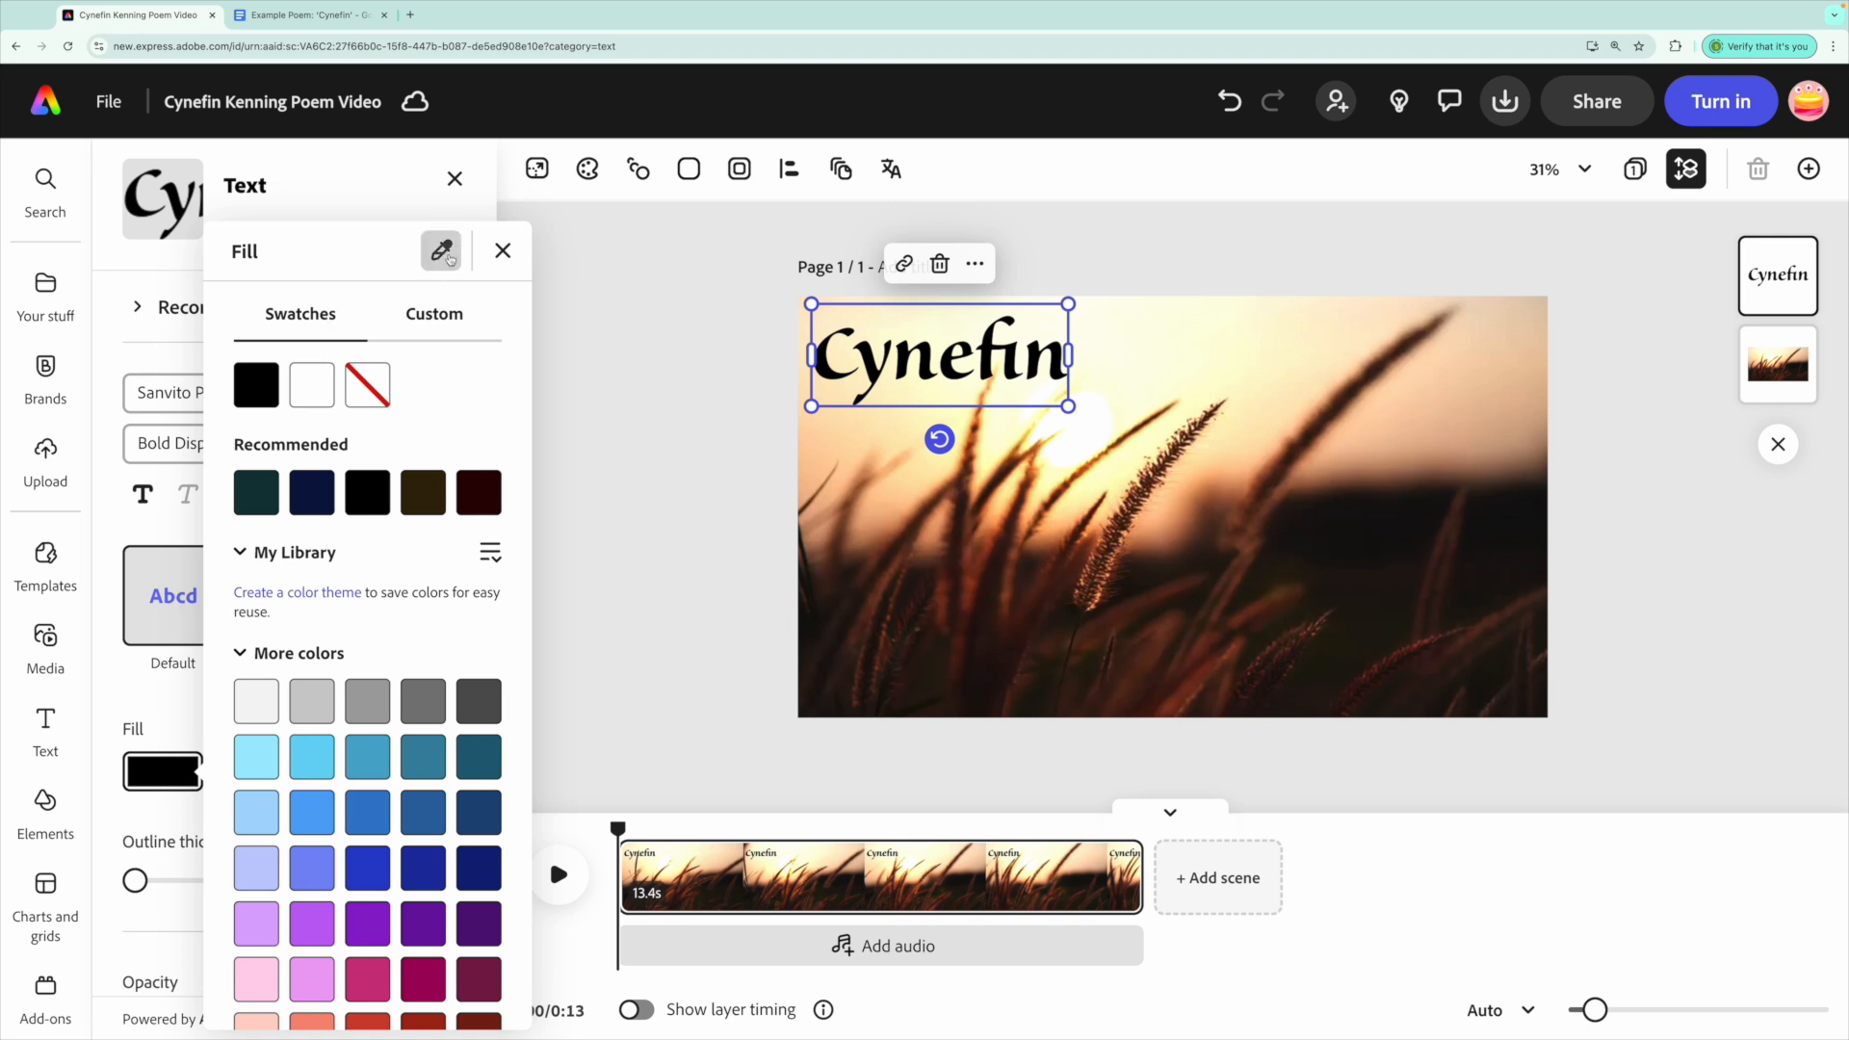
click(443, 318)
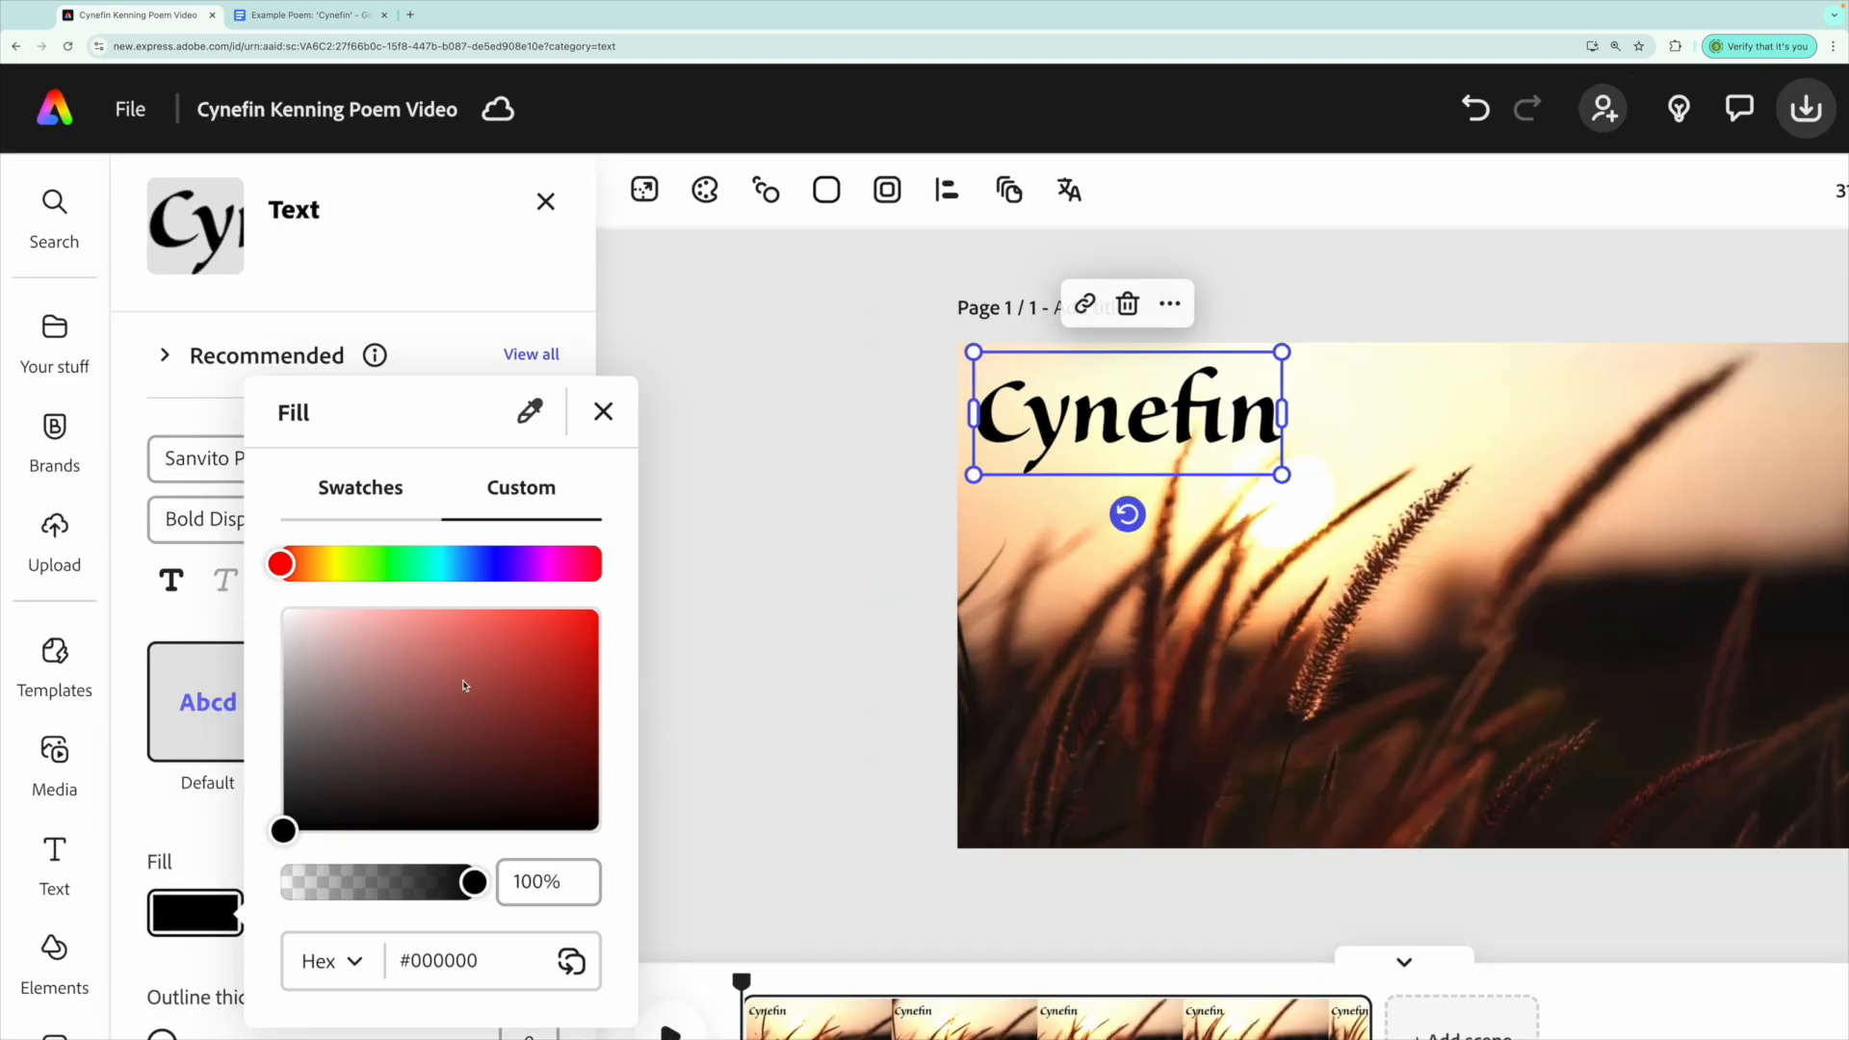
mouse_move(289, 566)
mouse_down()
mouse_move(549, 563)
mouse_move(301, 563)
mouse_up()
click(486, 641)
drag(500, 650, 302, 770)
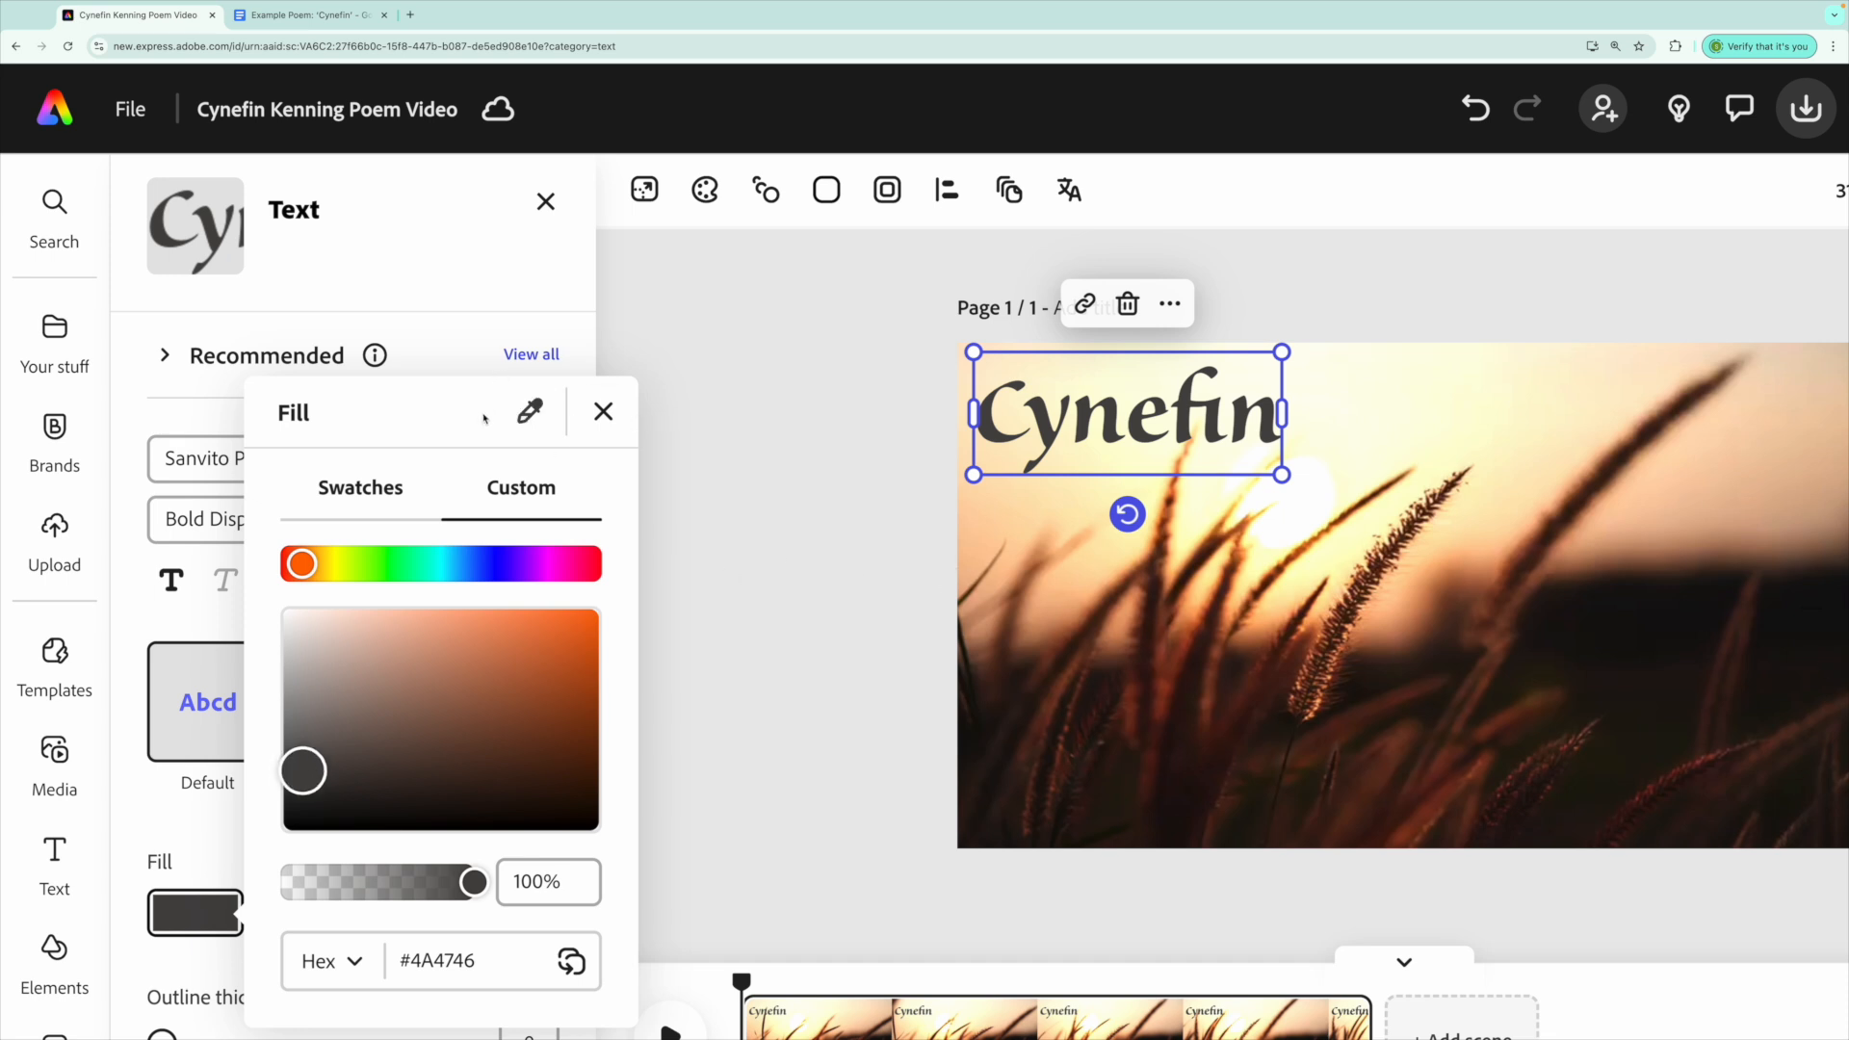
key(ctrl+minus)
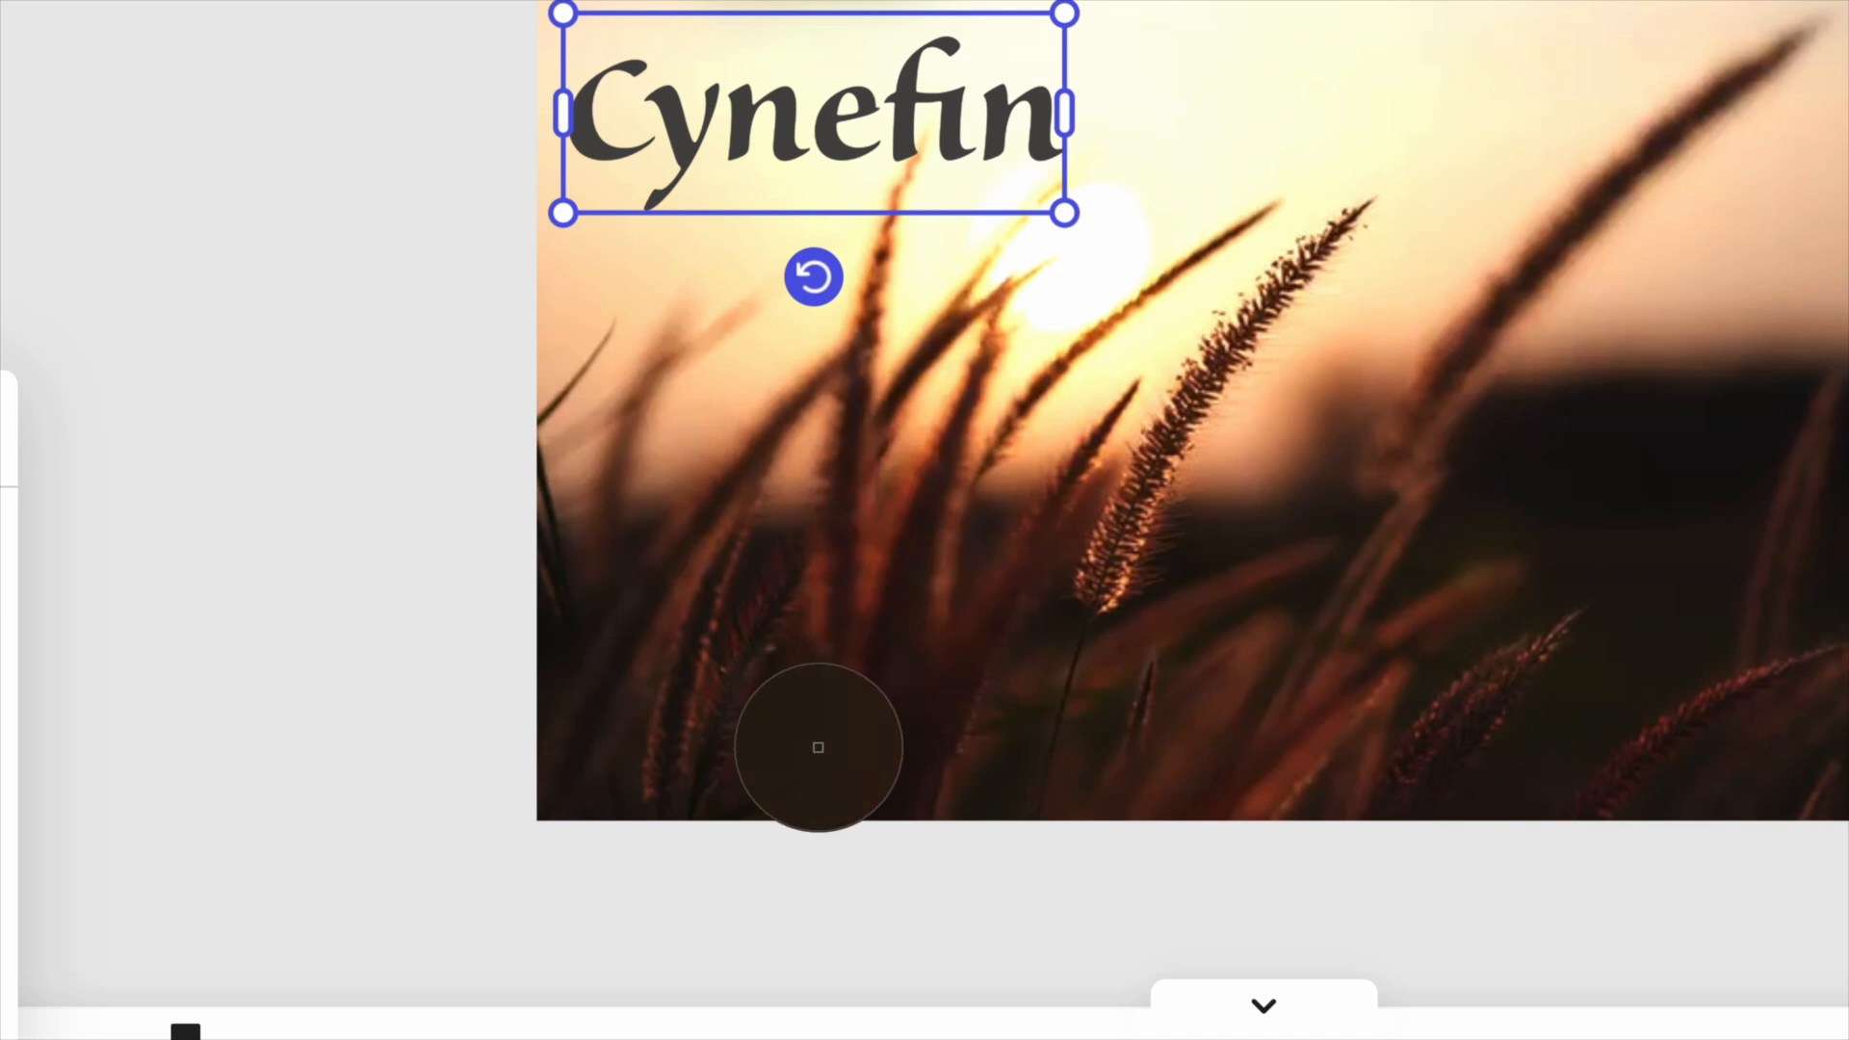
click(818, 747)
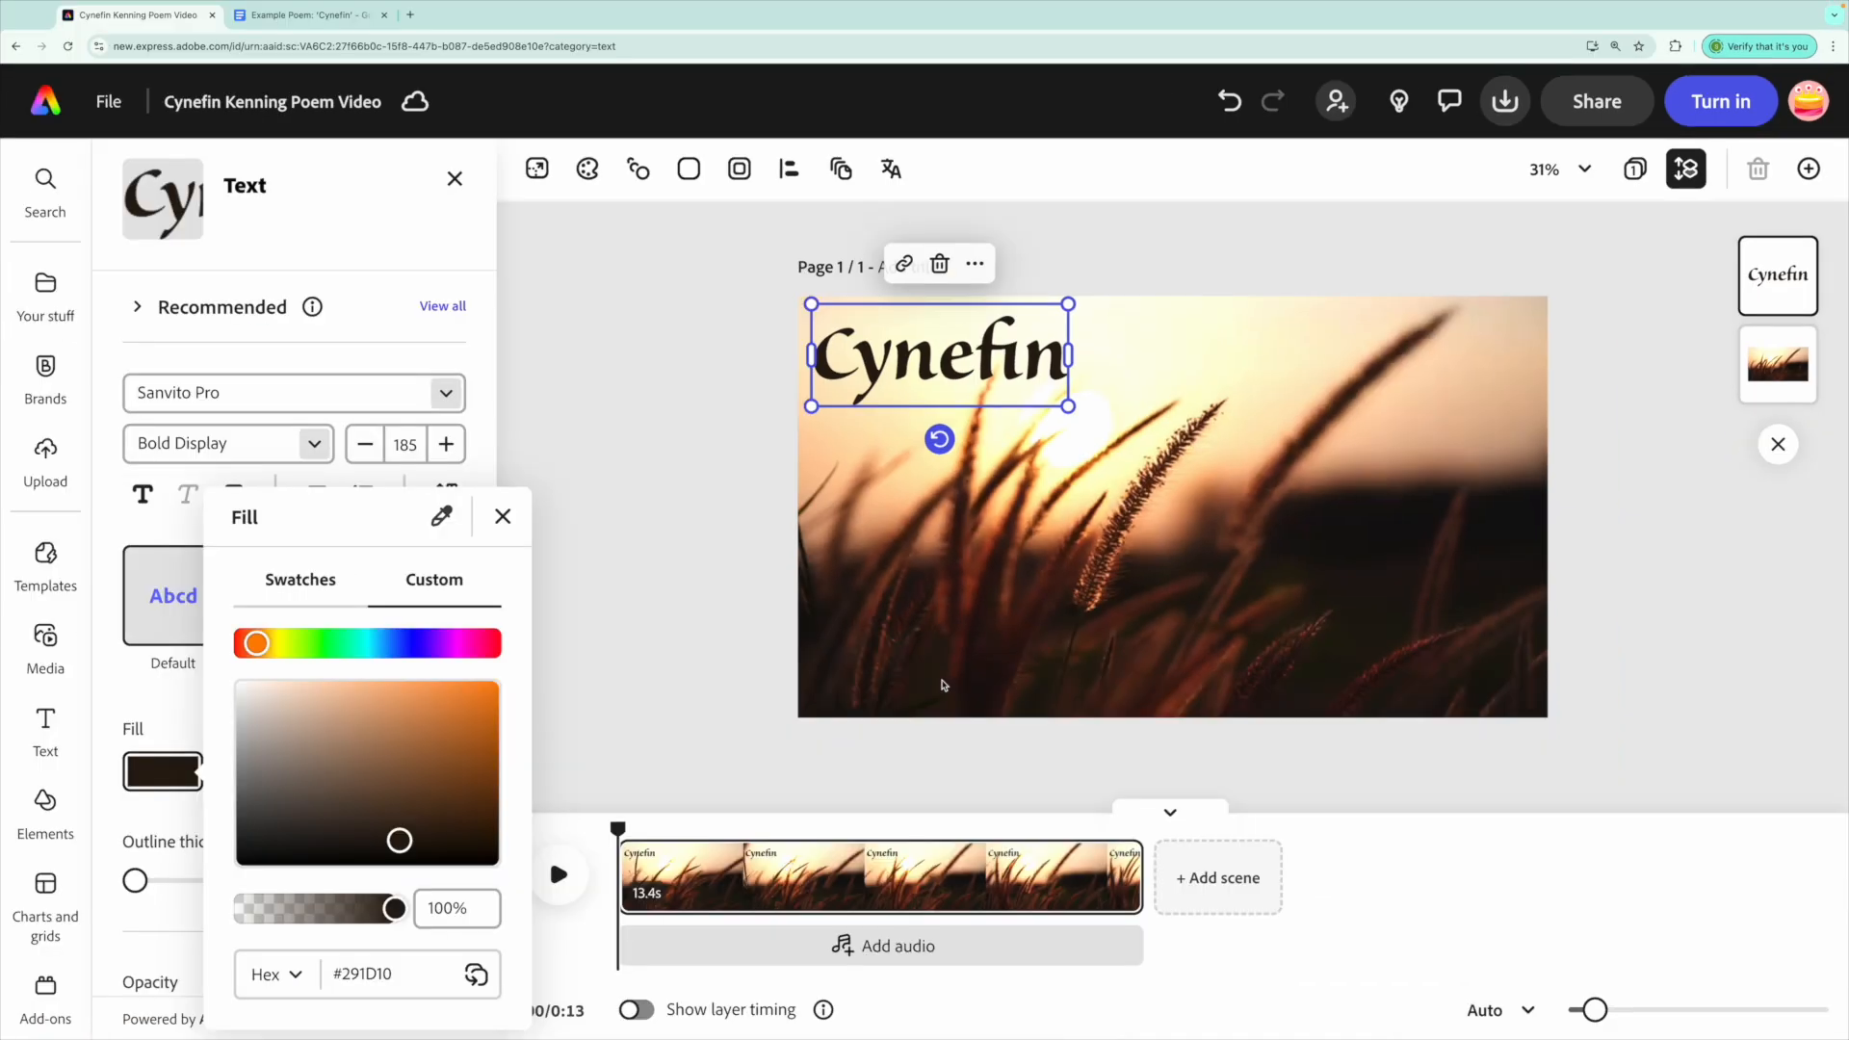
Set the title outline thickness to 89 and colour it cream sampled from the sunset sky.
click(149, 710)
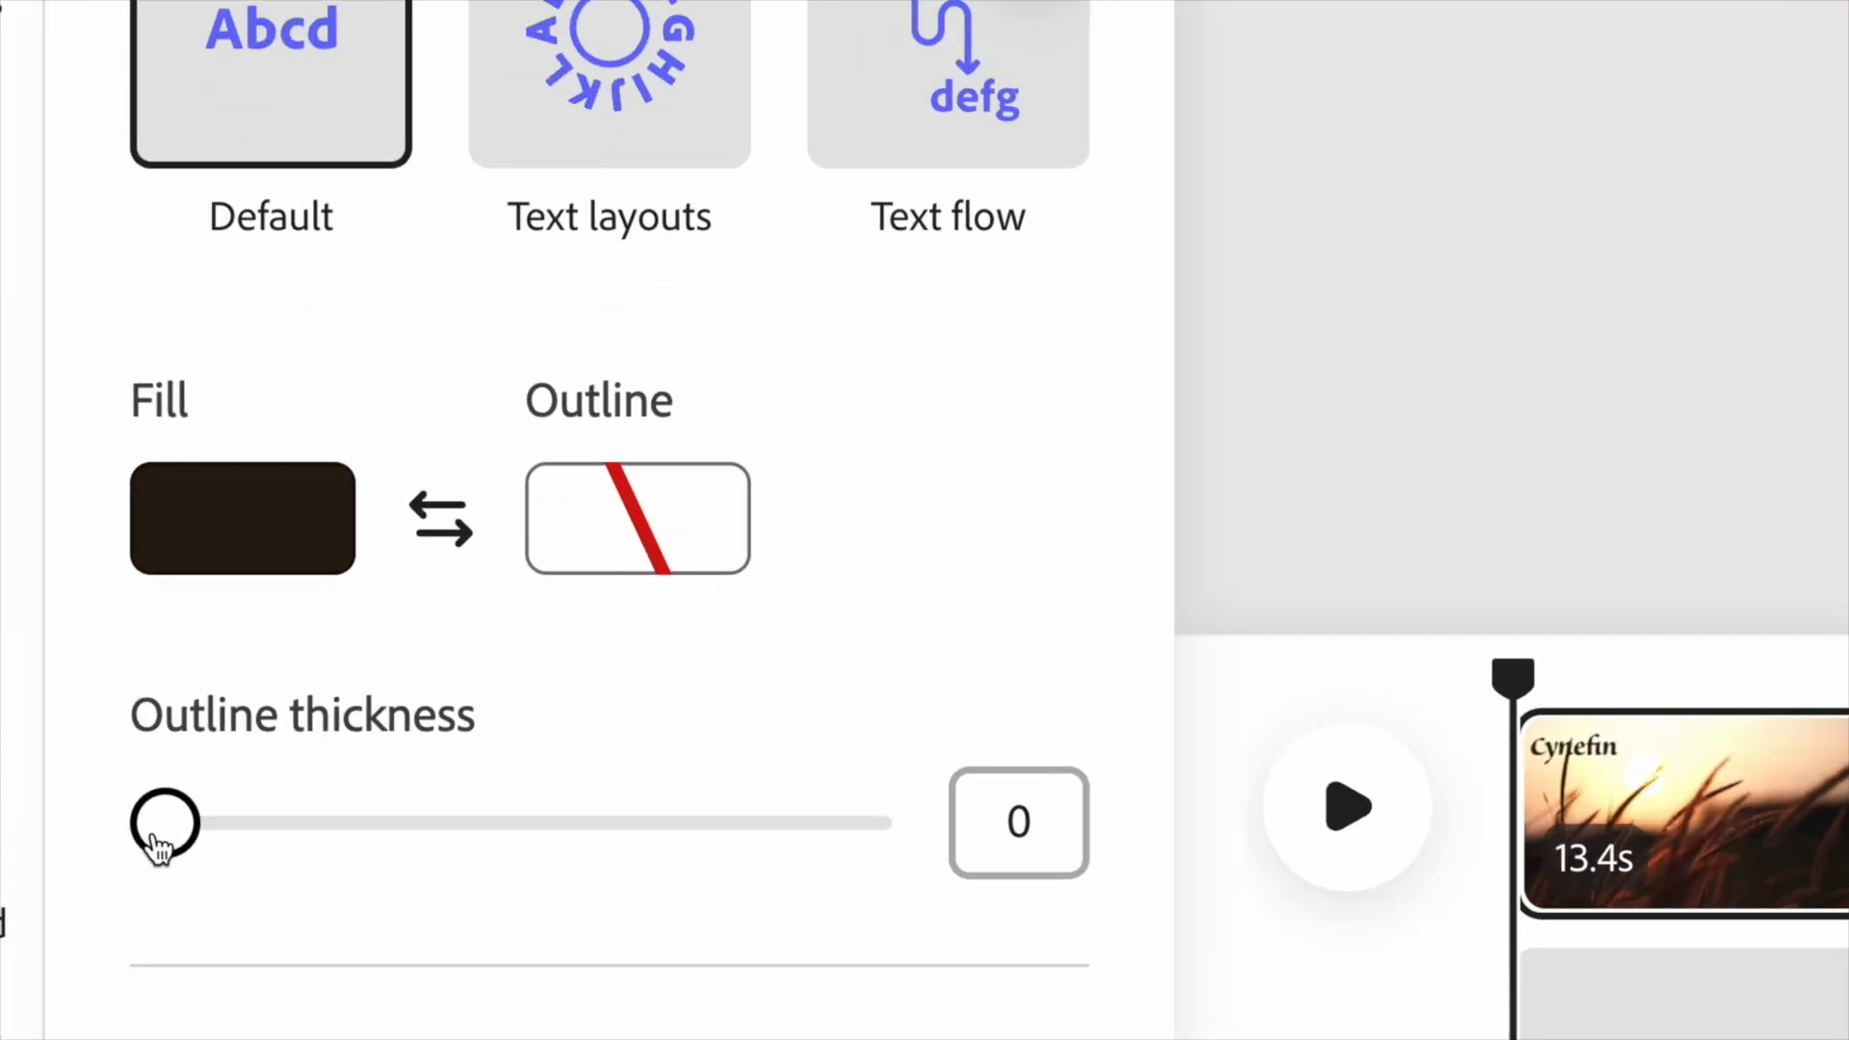
drag(159, 847, 812, 846)
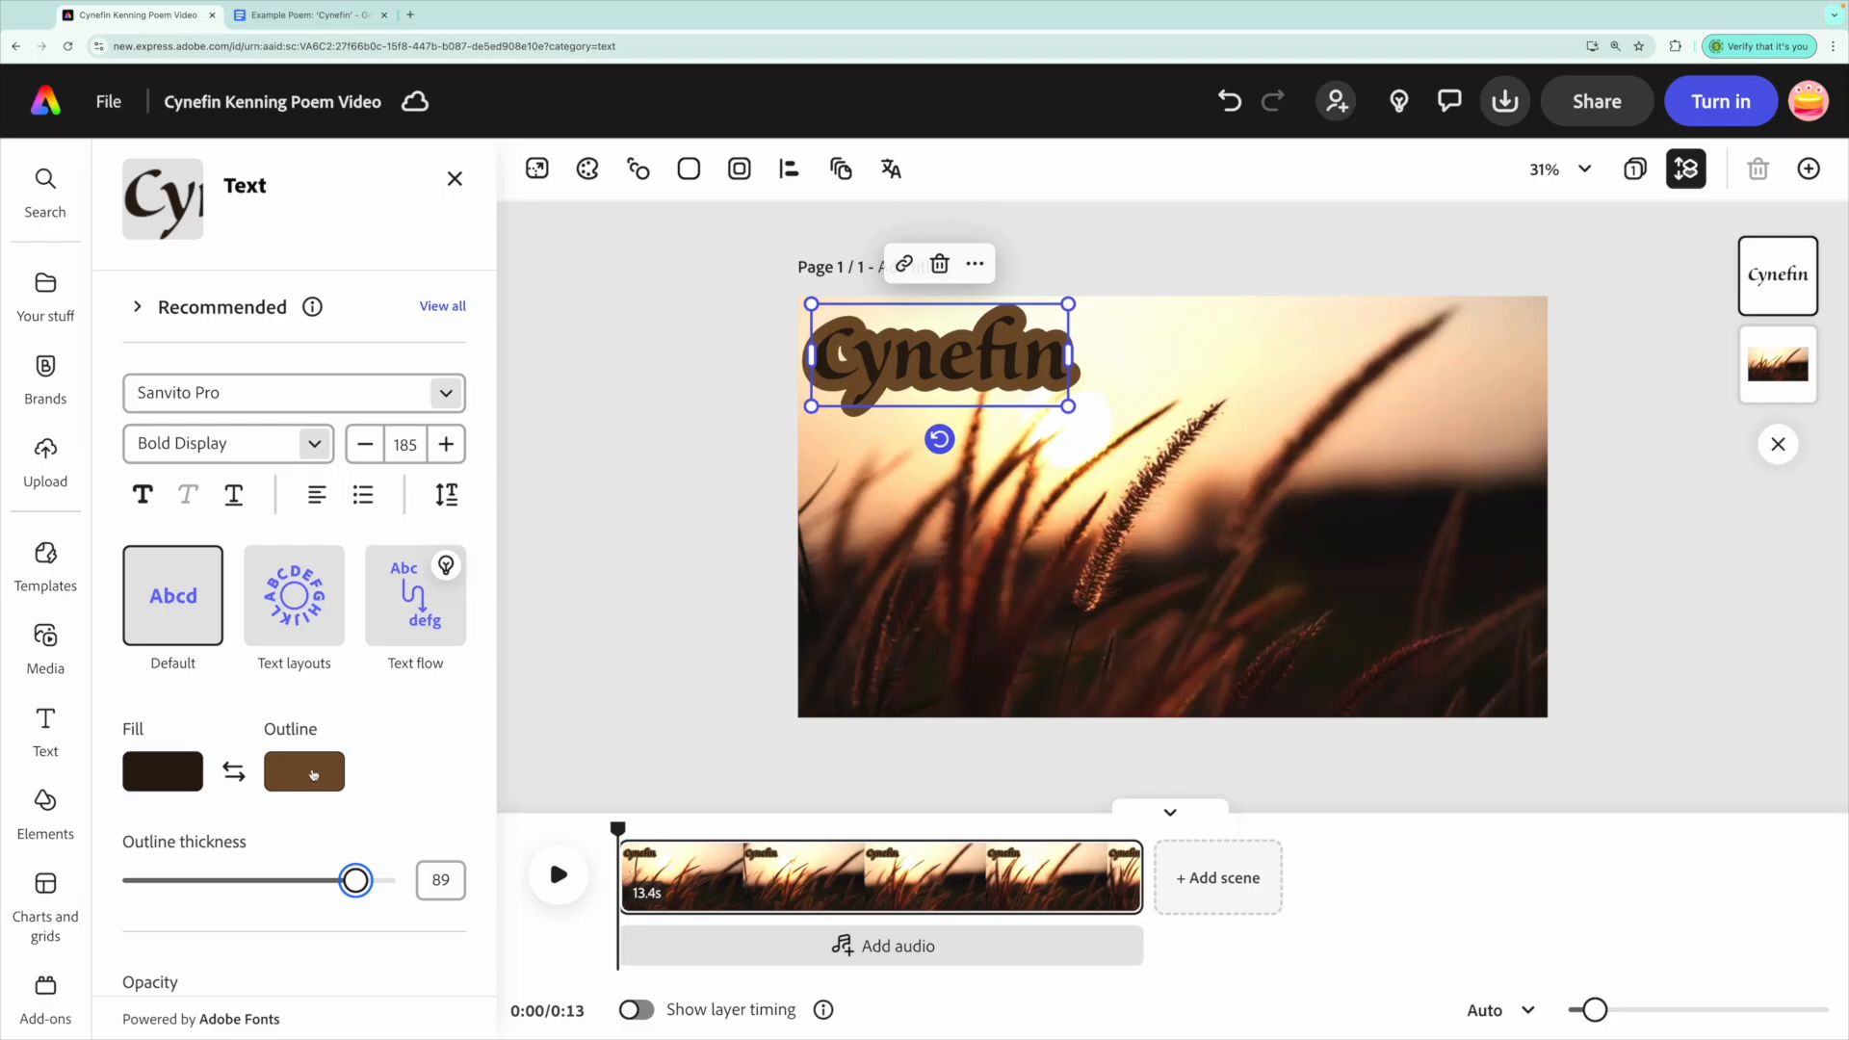
click(395, 759)
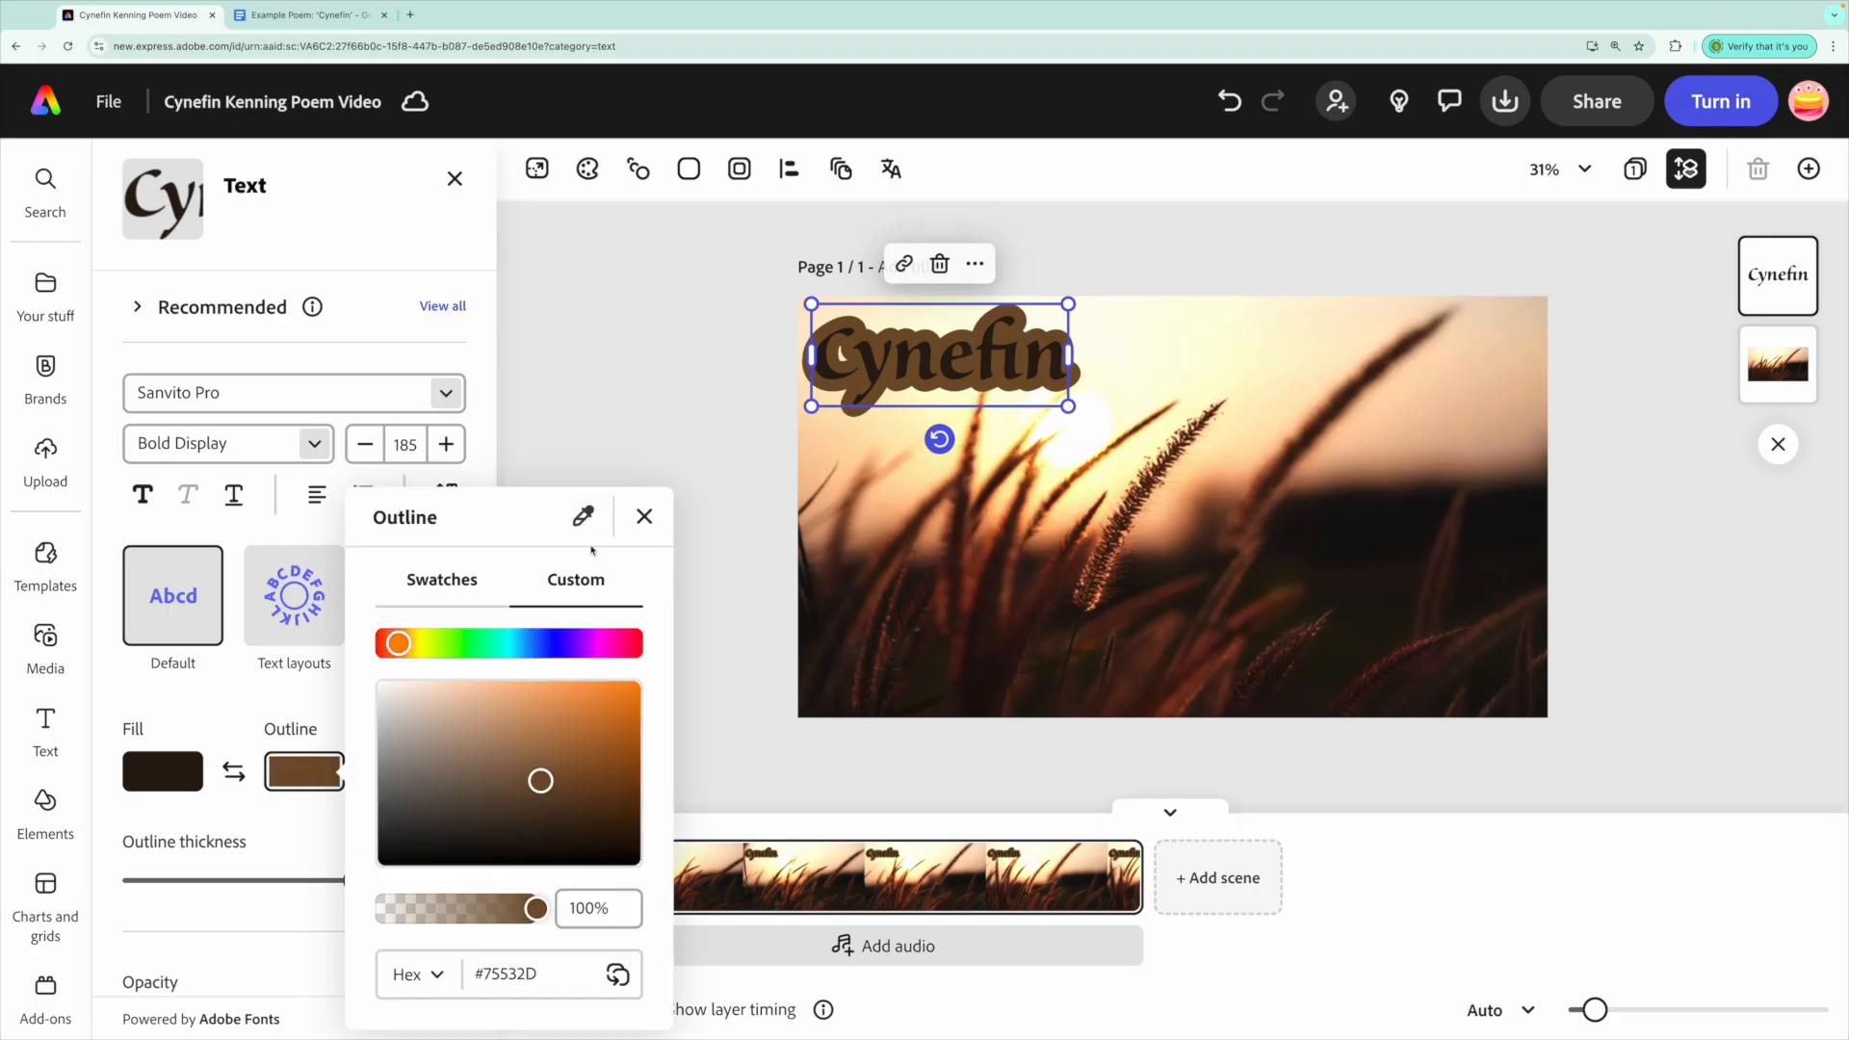
click(441, 579)
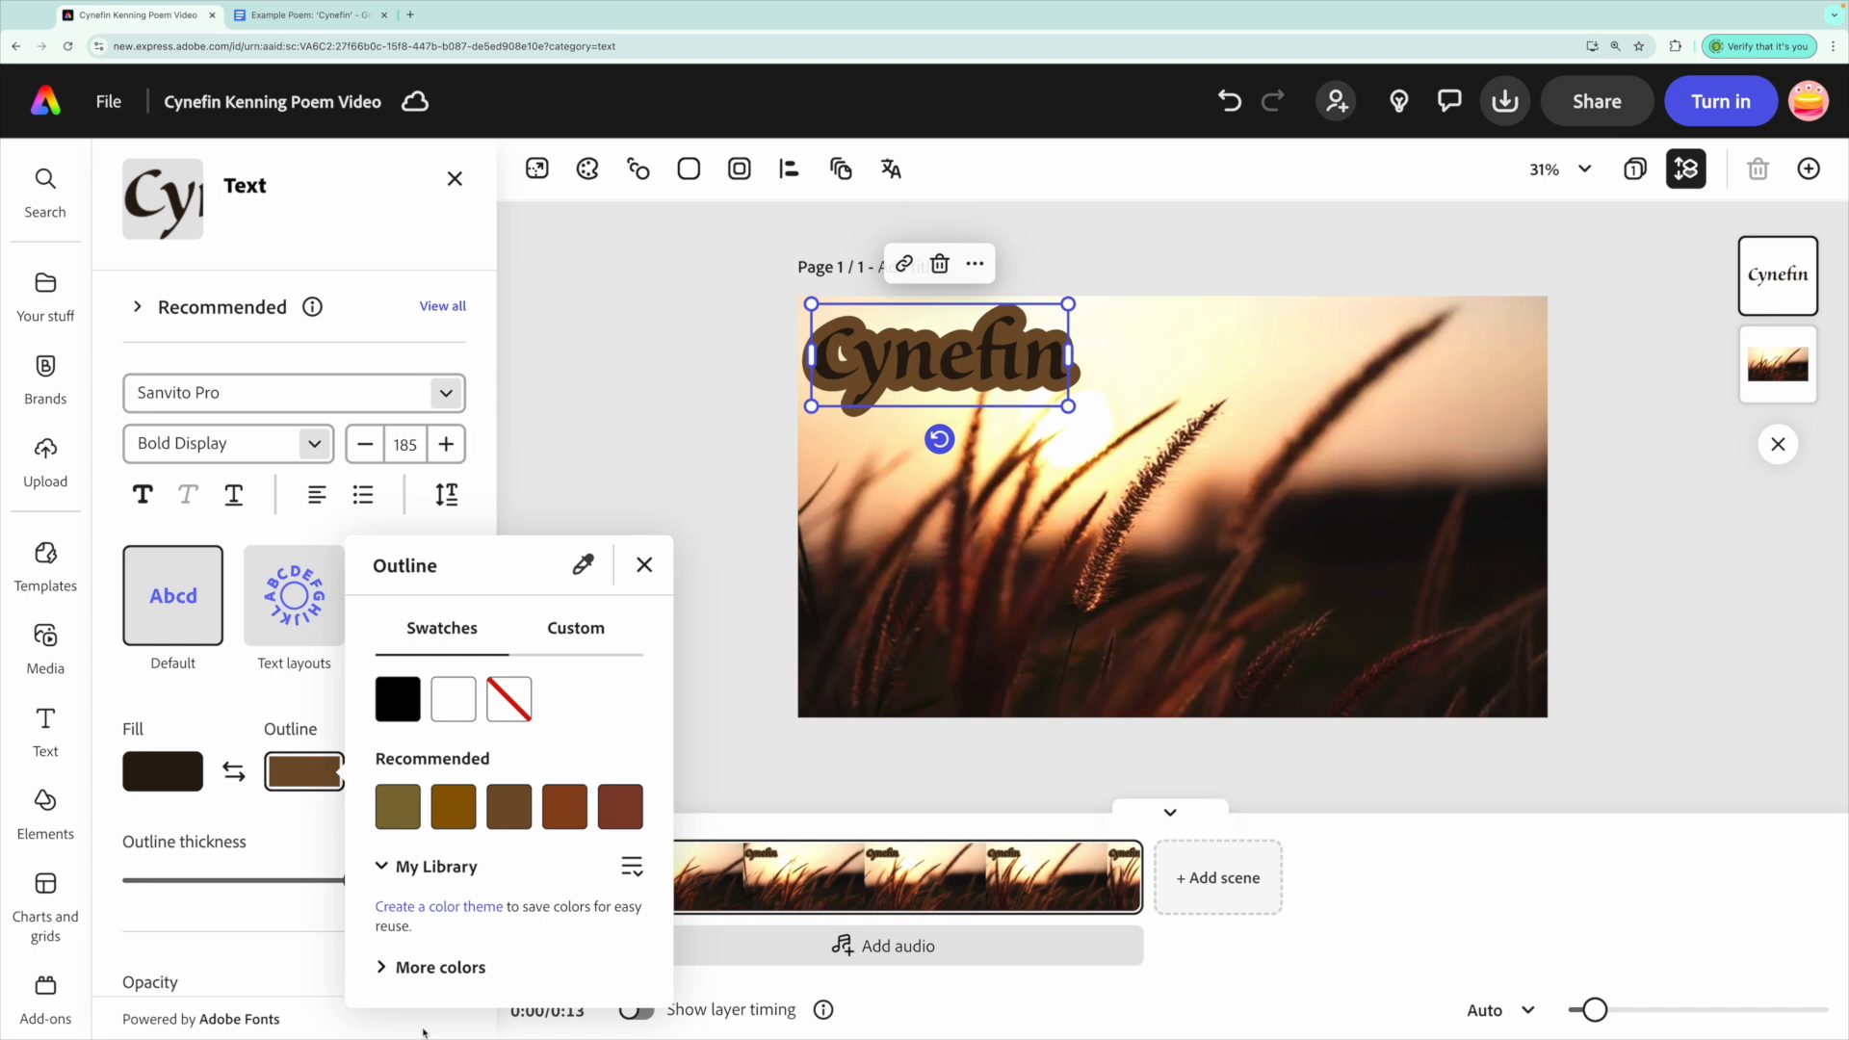
click(583, 578)
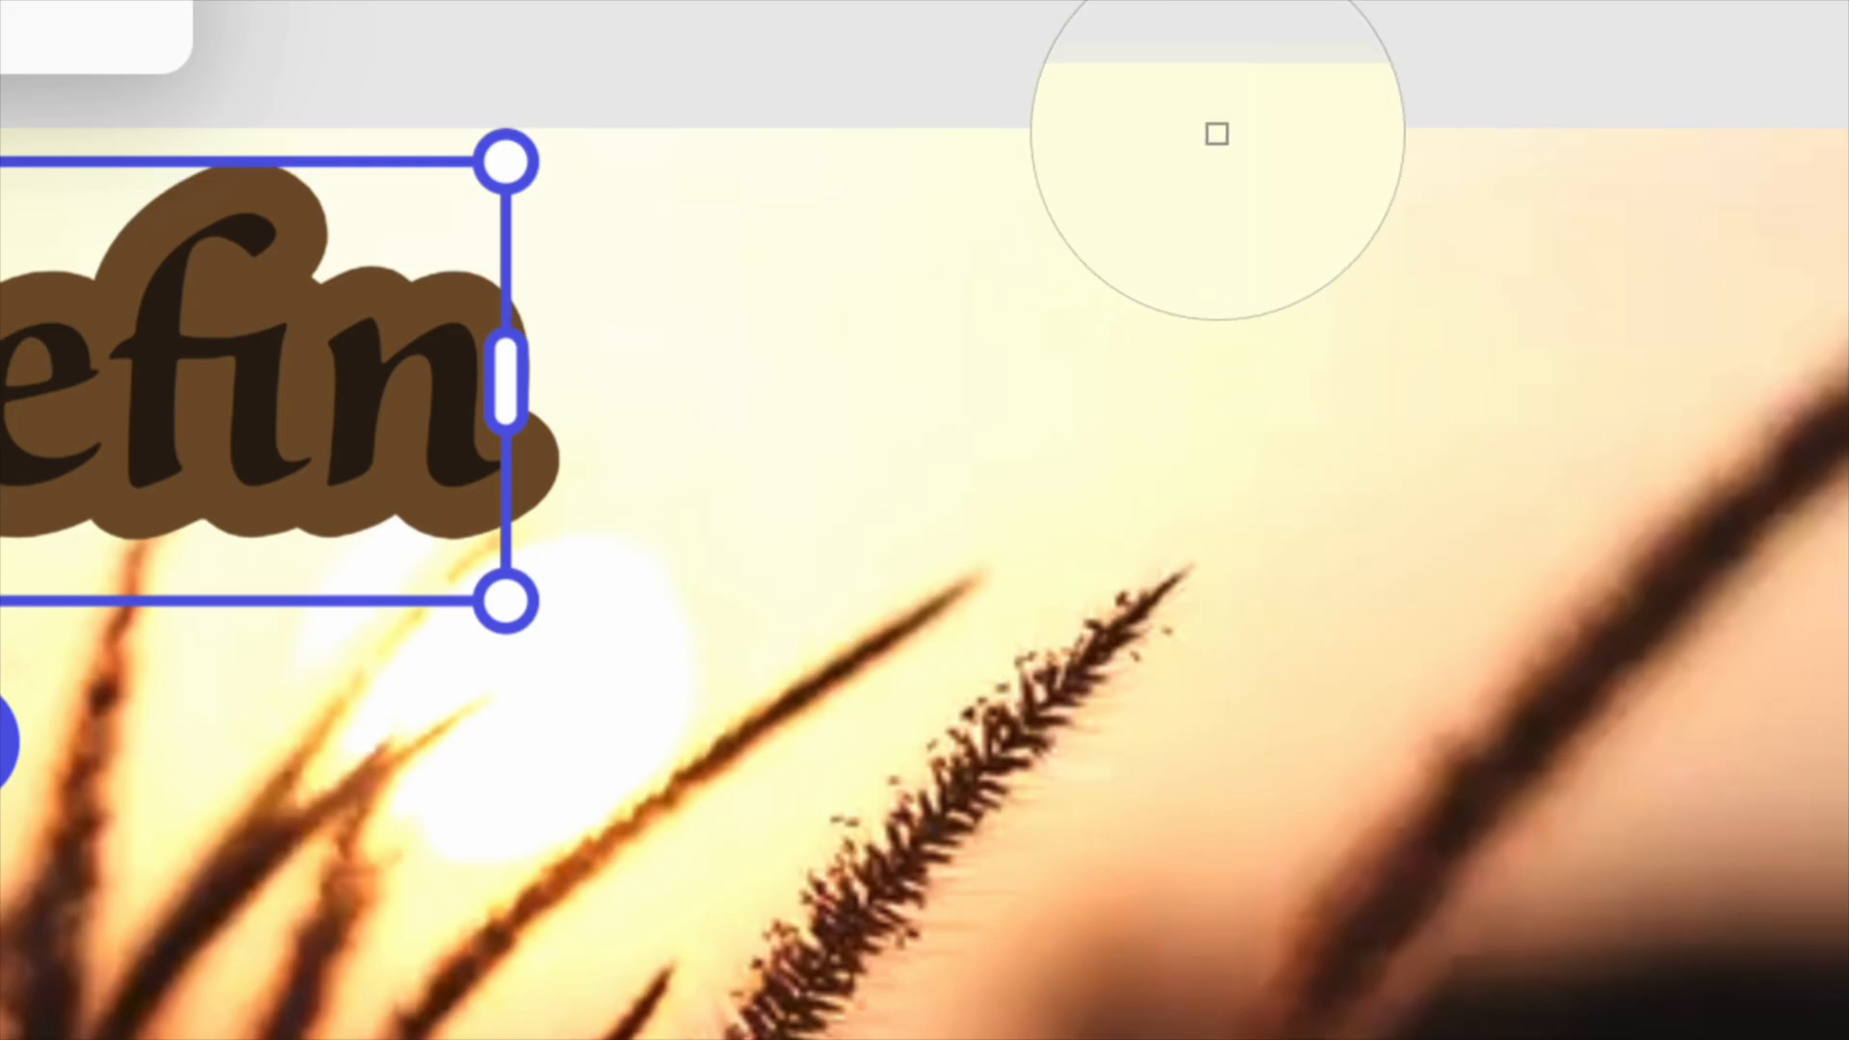
click(1234, 139)
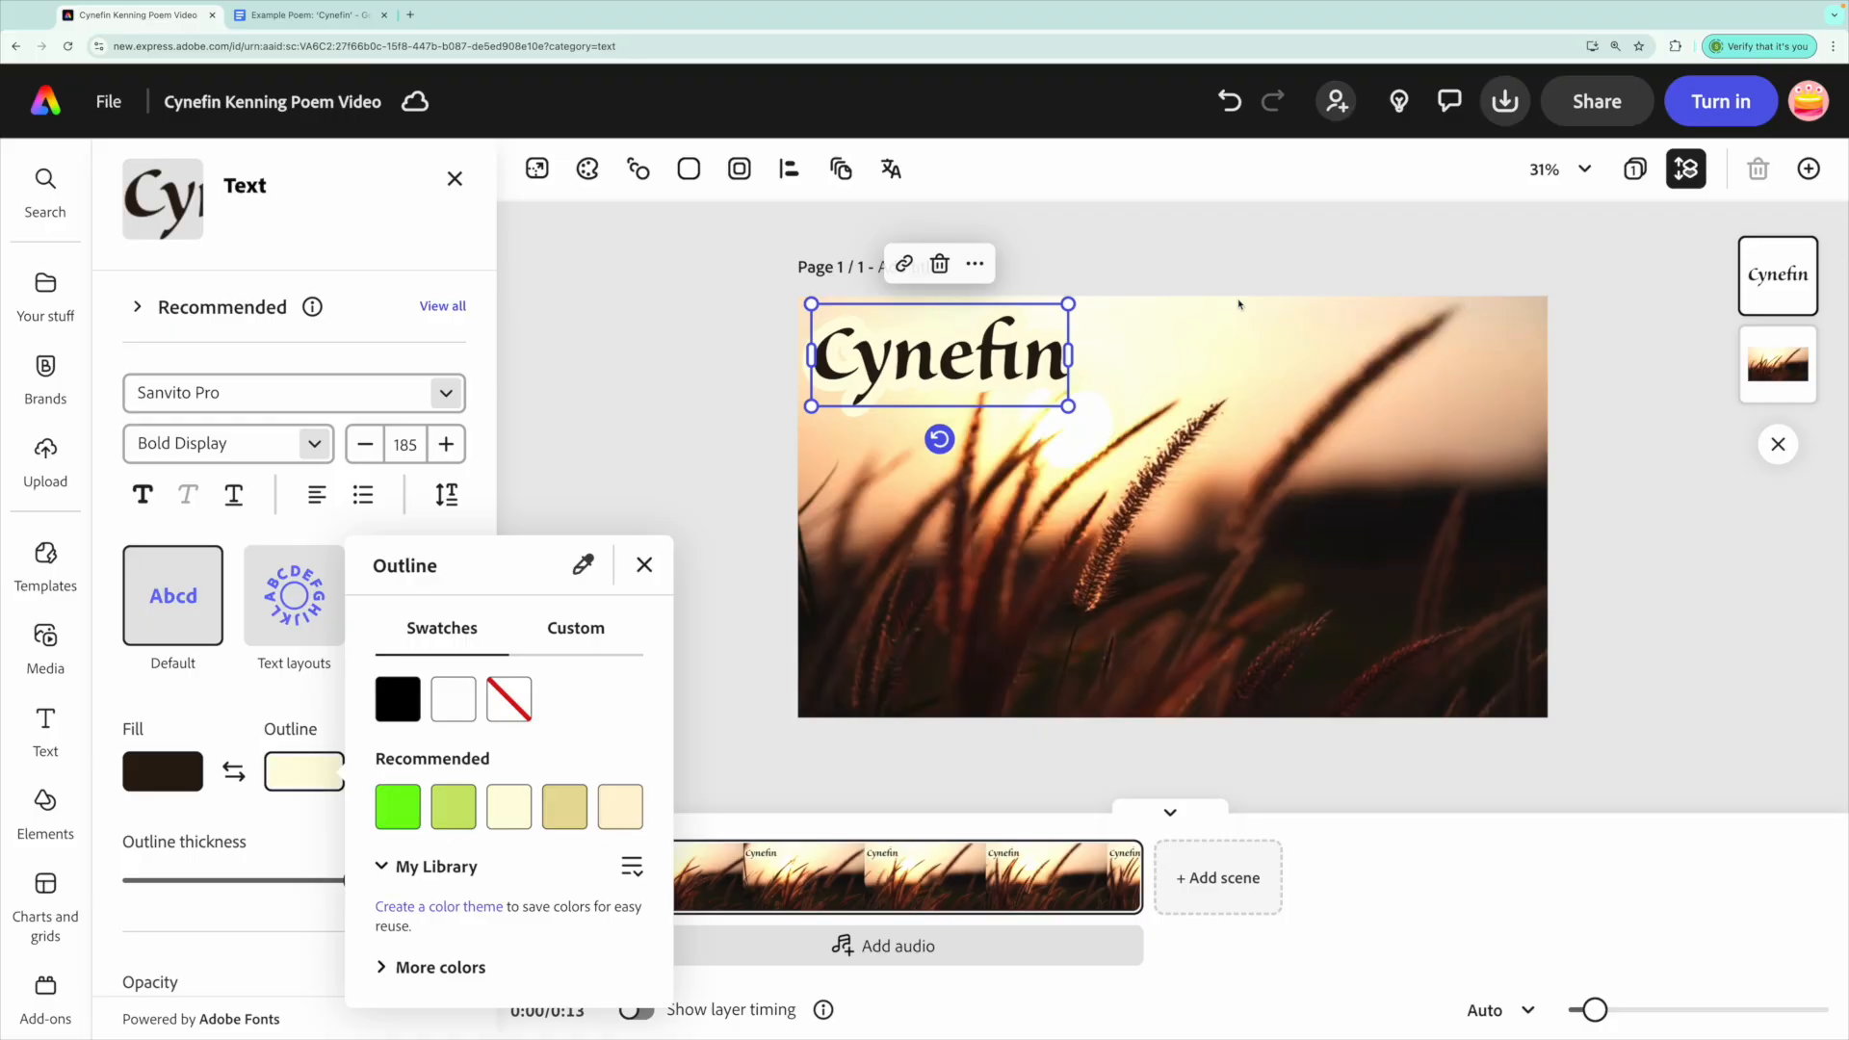
click(725, 397)
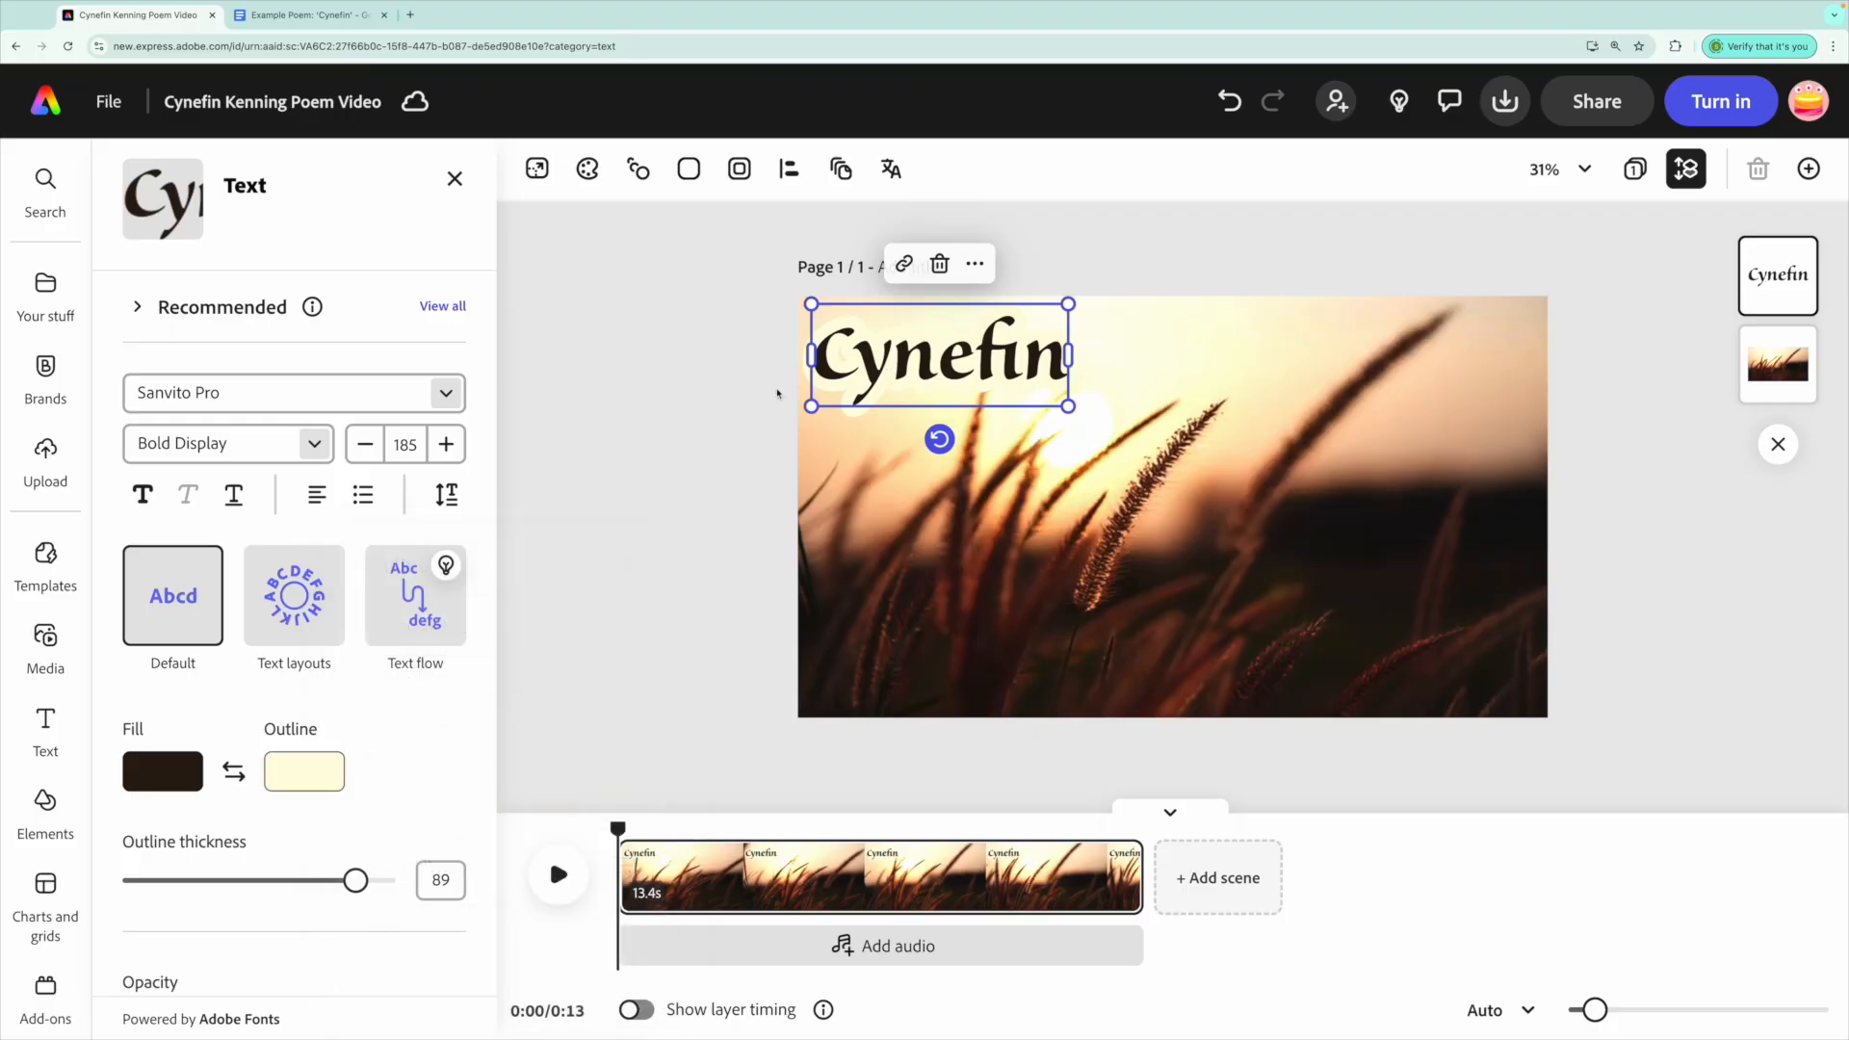
click(743, 412)
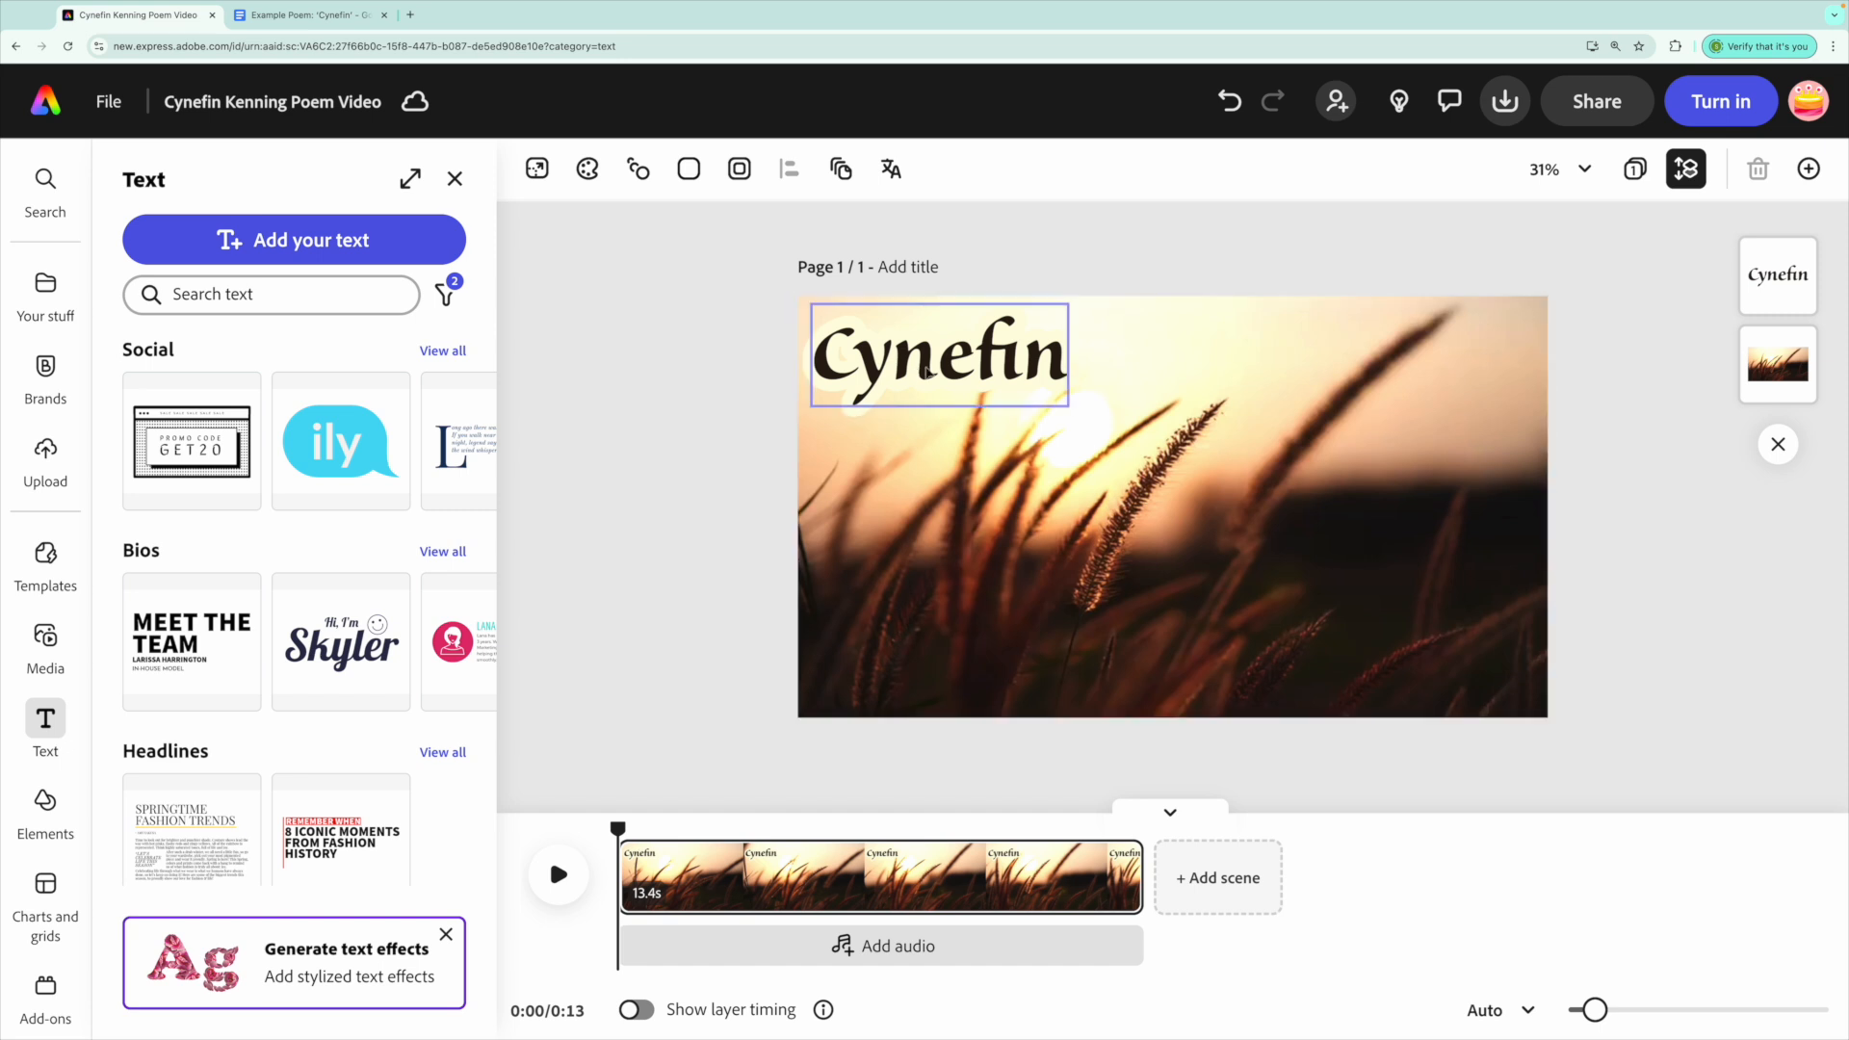
Duplicate the Cynefin title and retype the copy as the author's name and school on two lines.
click(998, 375)
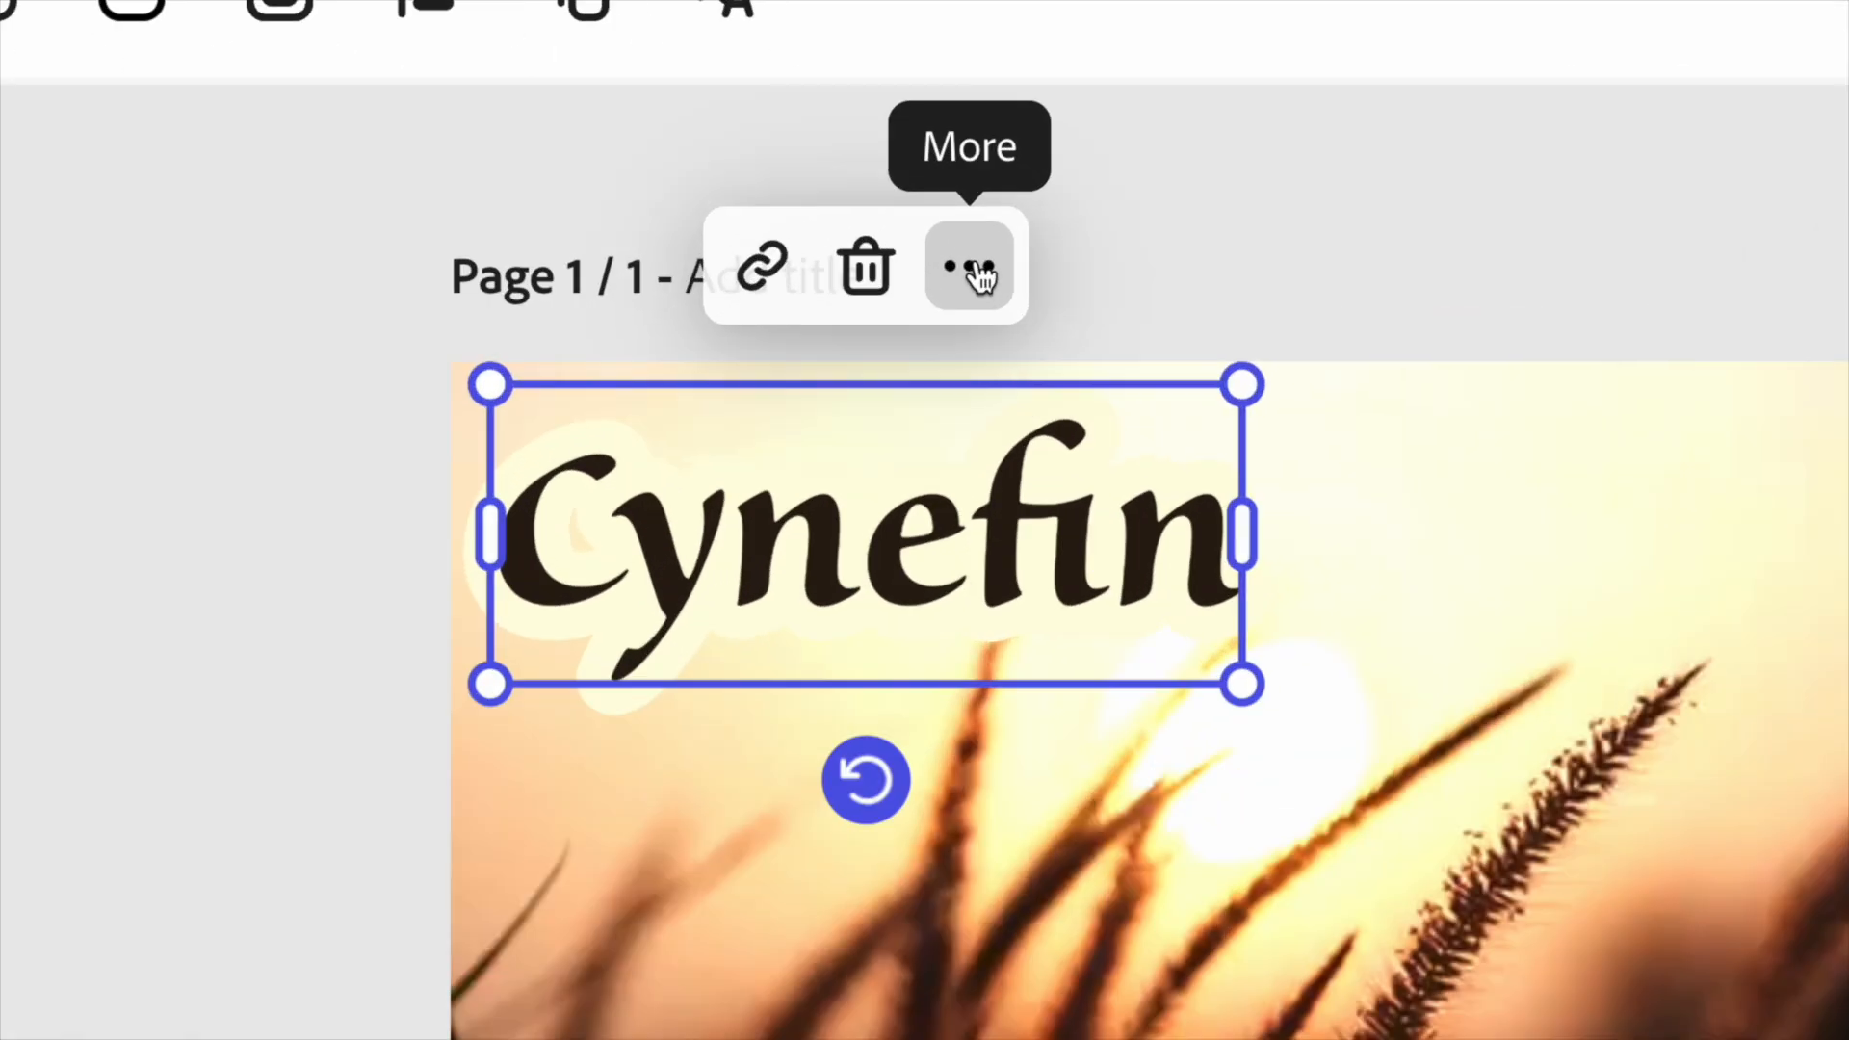
click(970, 270)
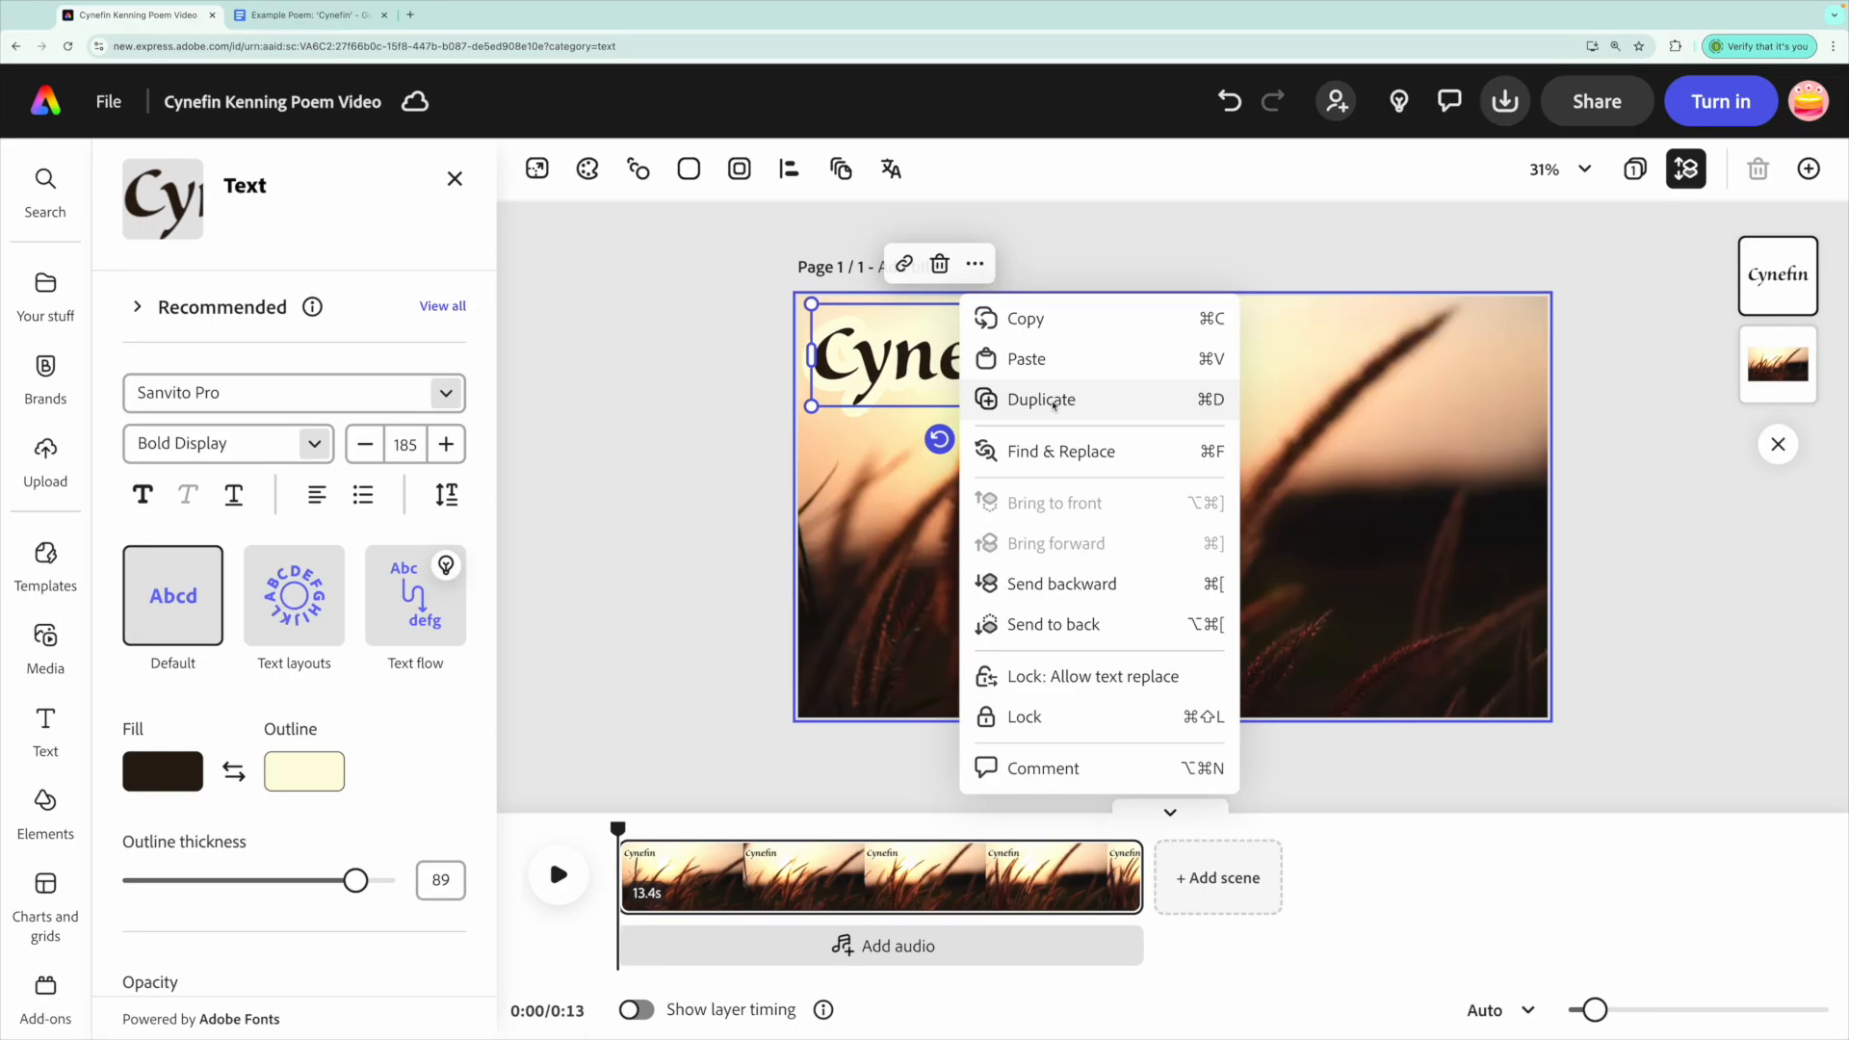
click(1198, 531)
drag(1079, 541, 1065, 655)
double_click(1064, 645)
text(b)
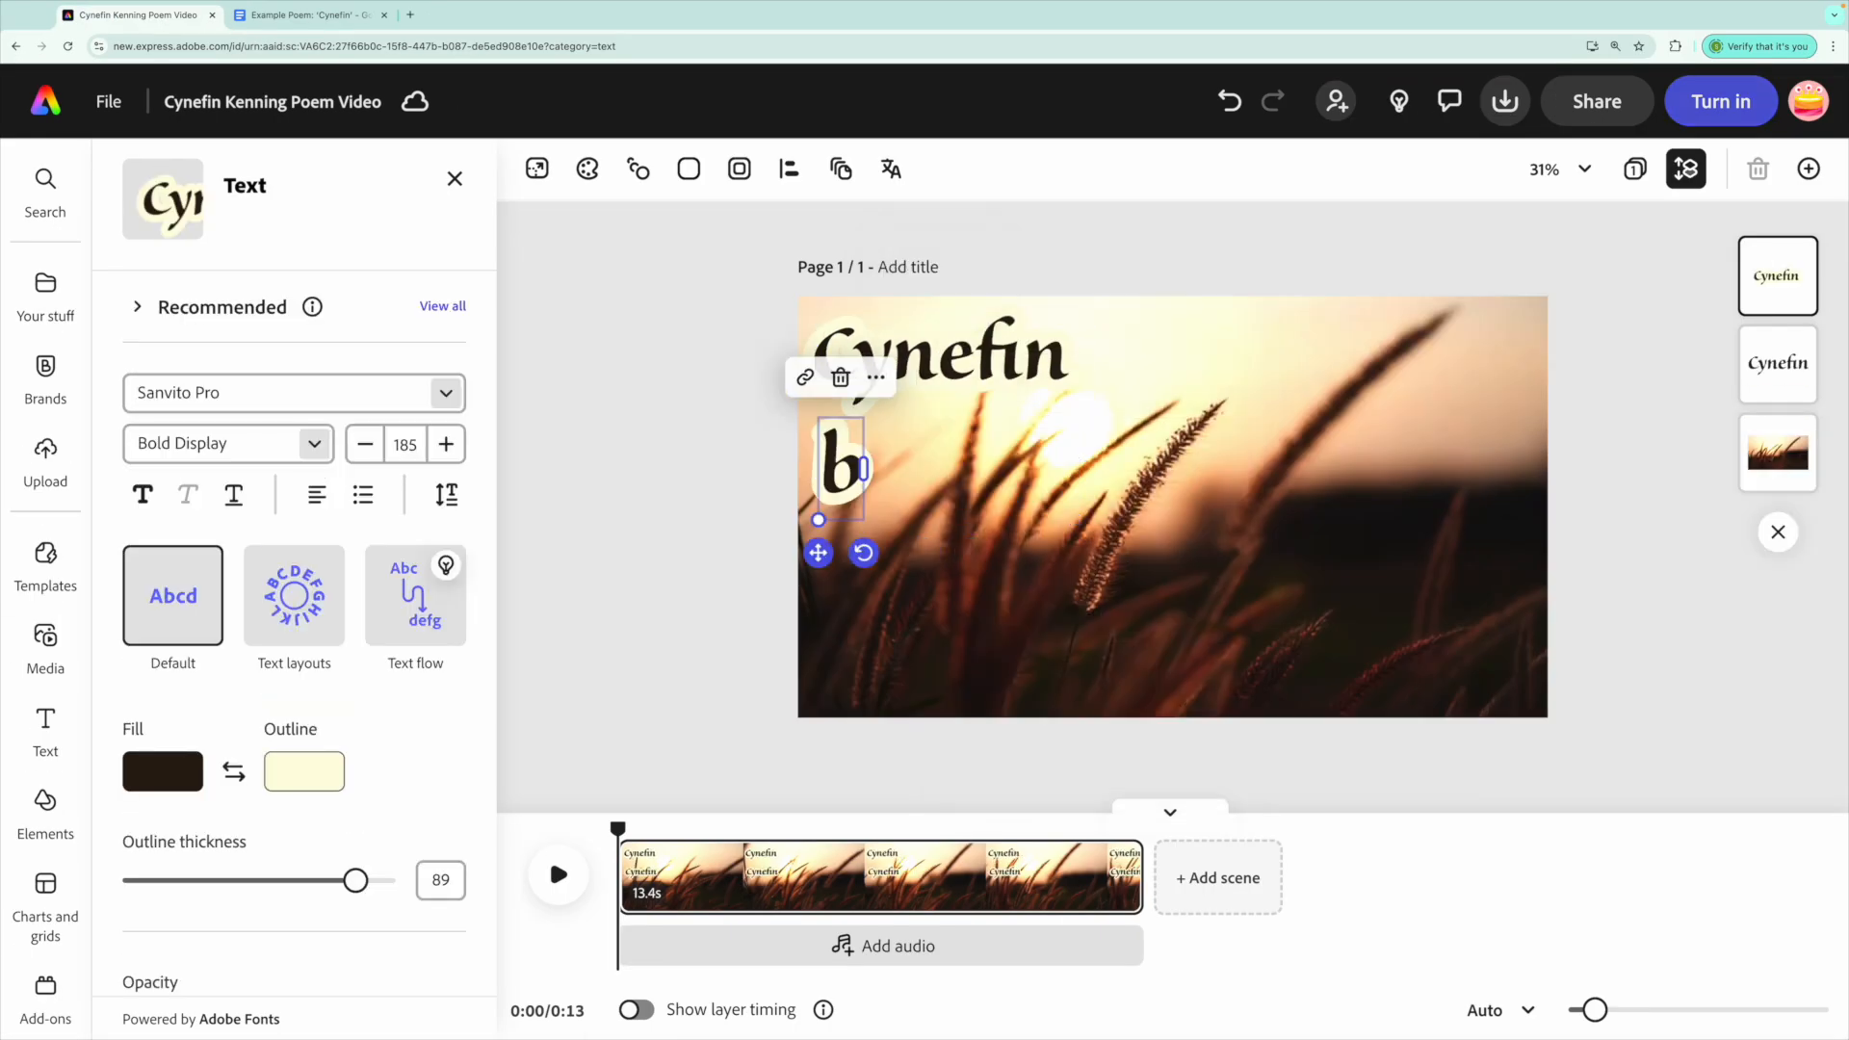
key(Return)
text(Ysgol Maes y Gwendraeth)
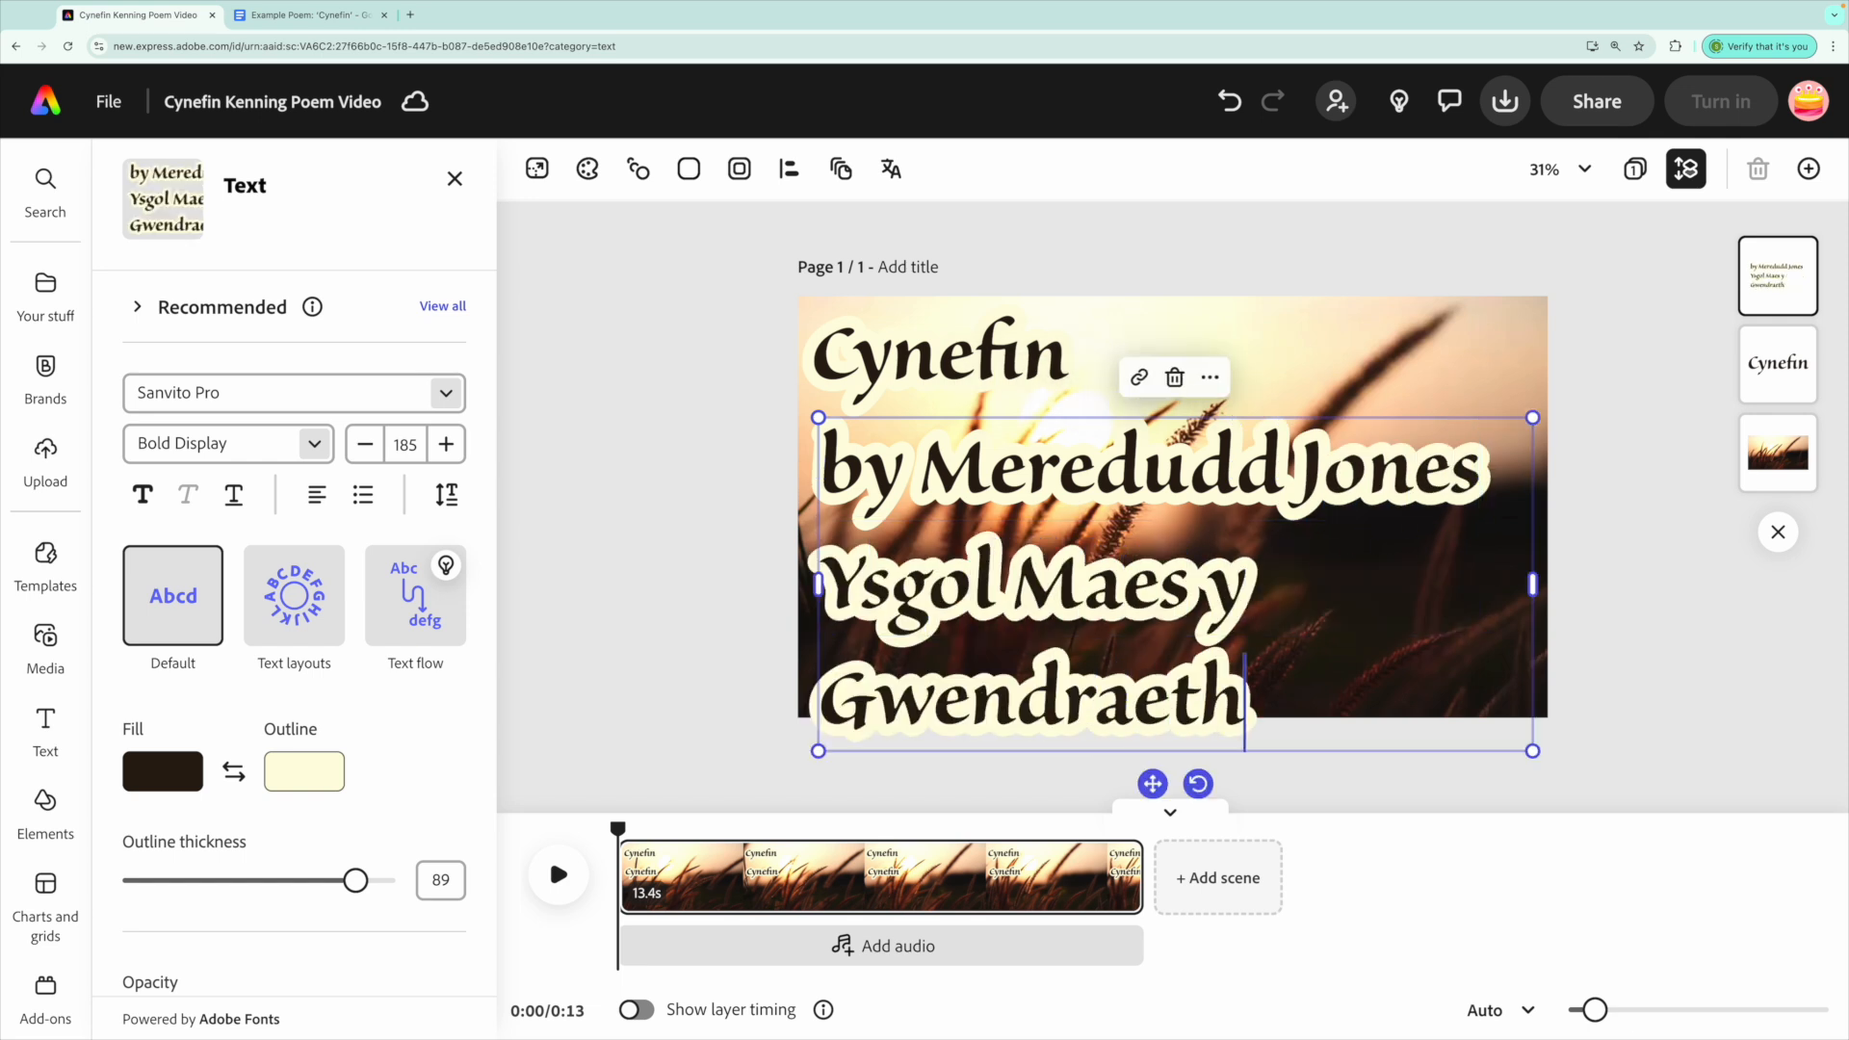
Shrink the byline to about size 52, place it bottom-left and set its outline to 100.
drag(1533, 585, 1105, 484)
drag(939, 518, 938, 735)
drag(1108, 634, 1083, 638)
drag(929, 734, 928, 737)
drag(357, 882, 382, 882)
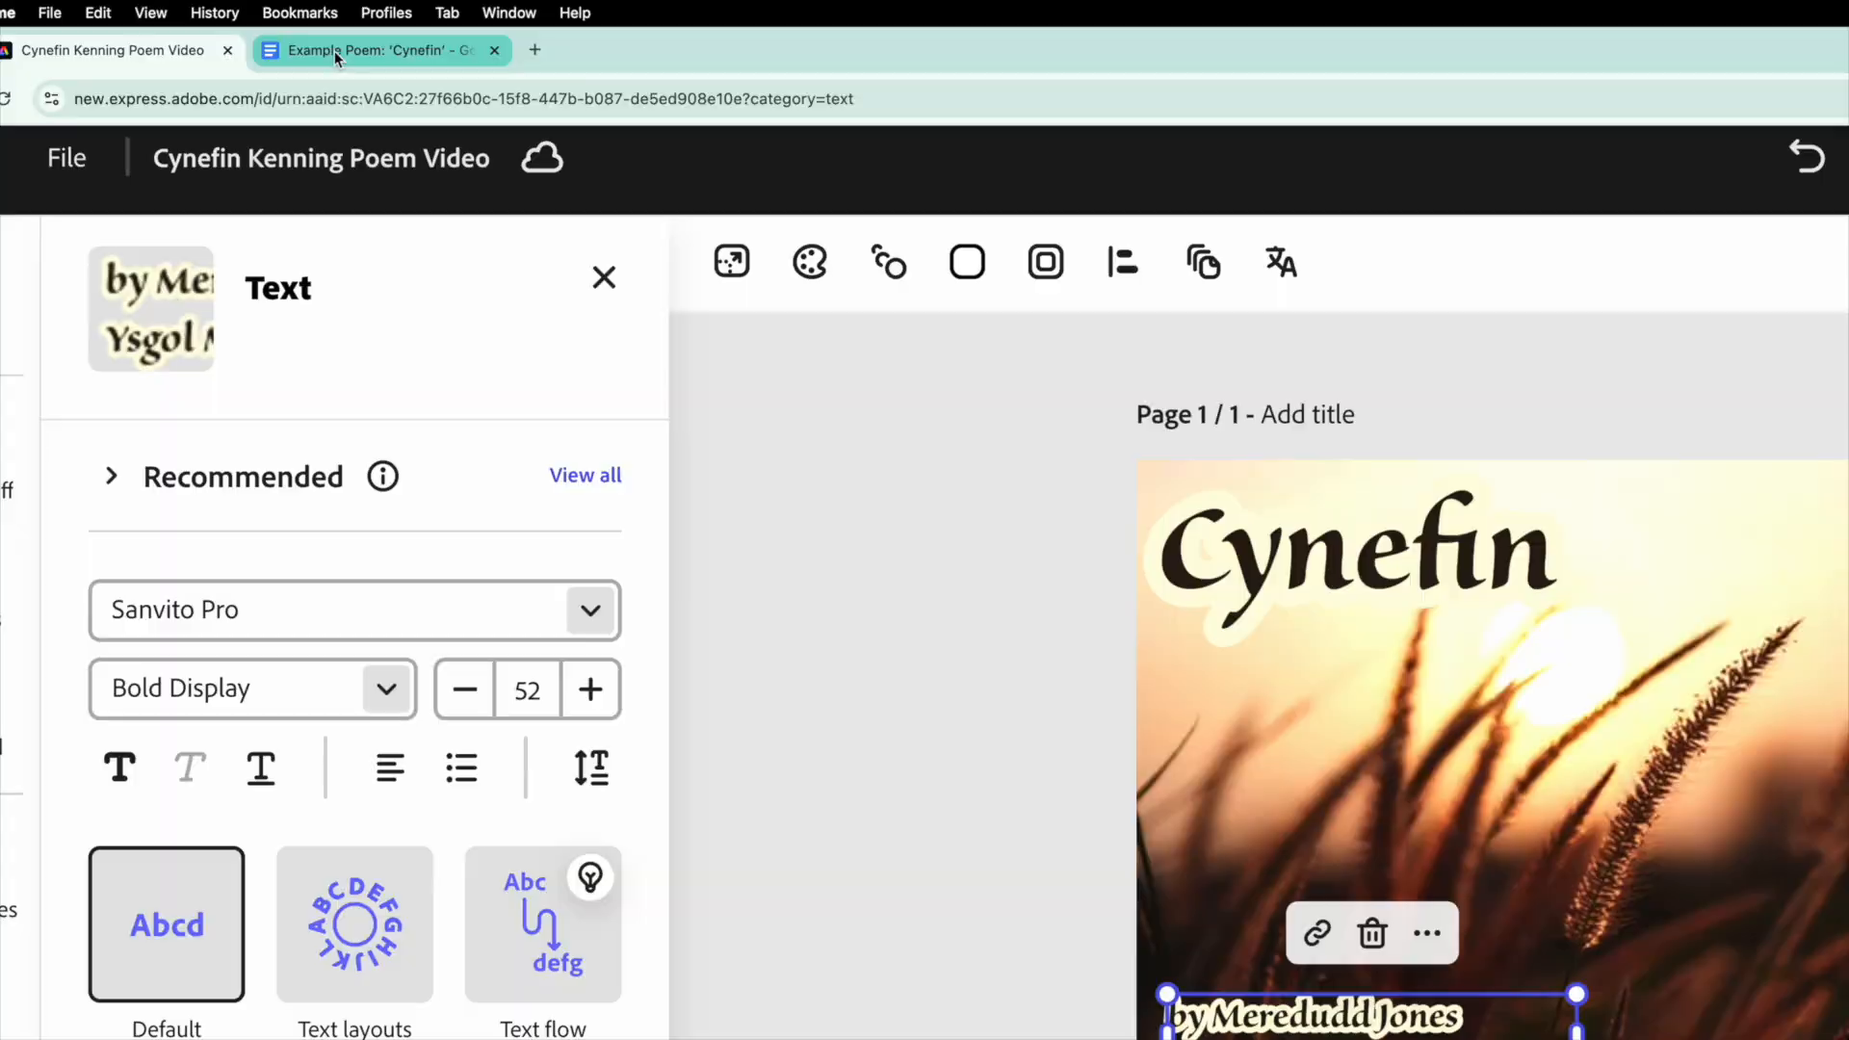
click(327, 130)
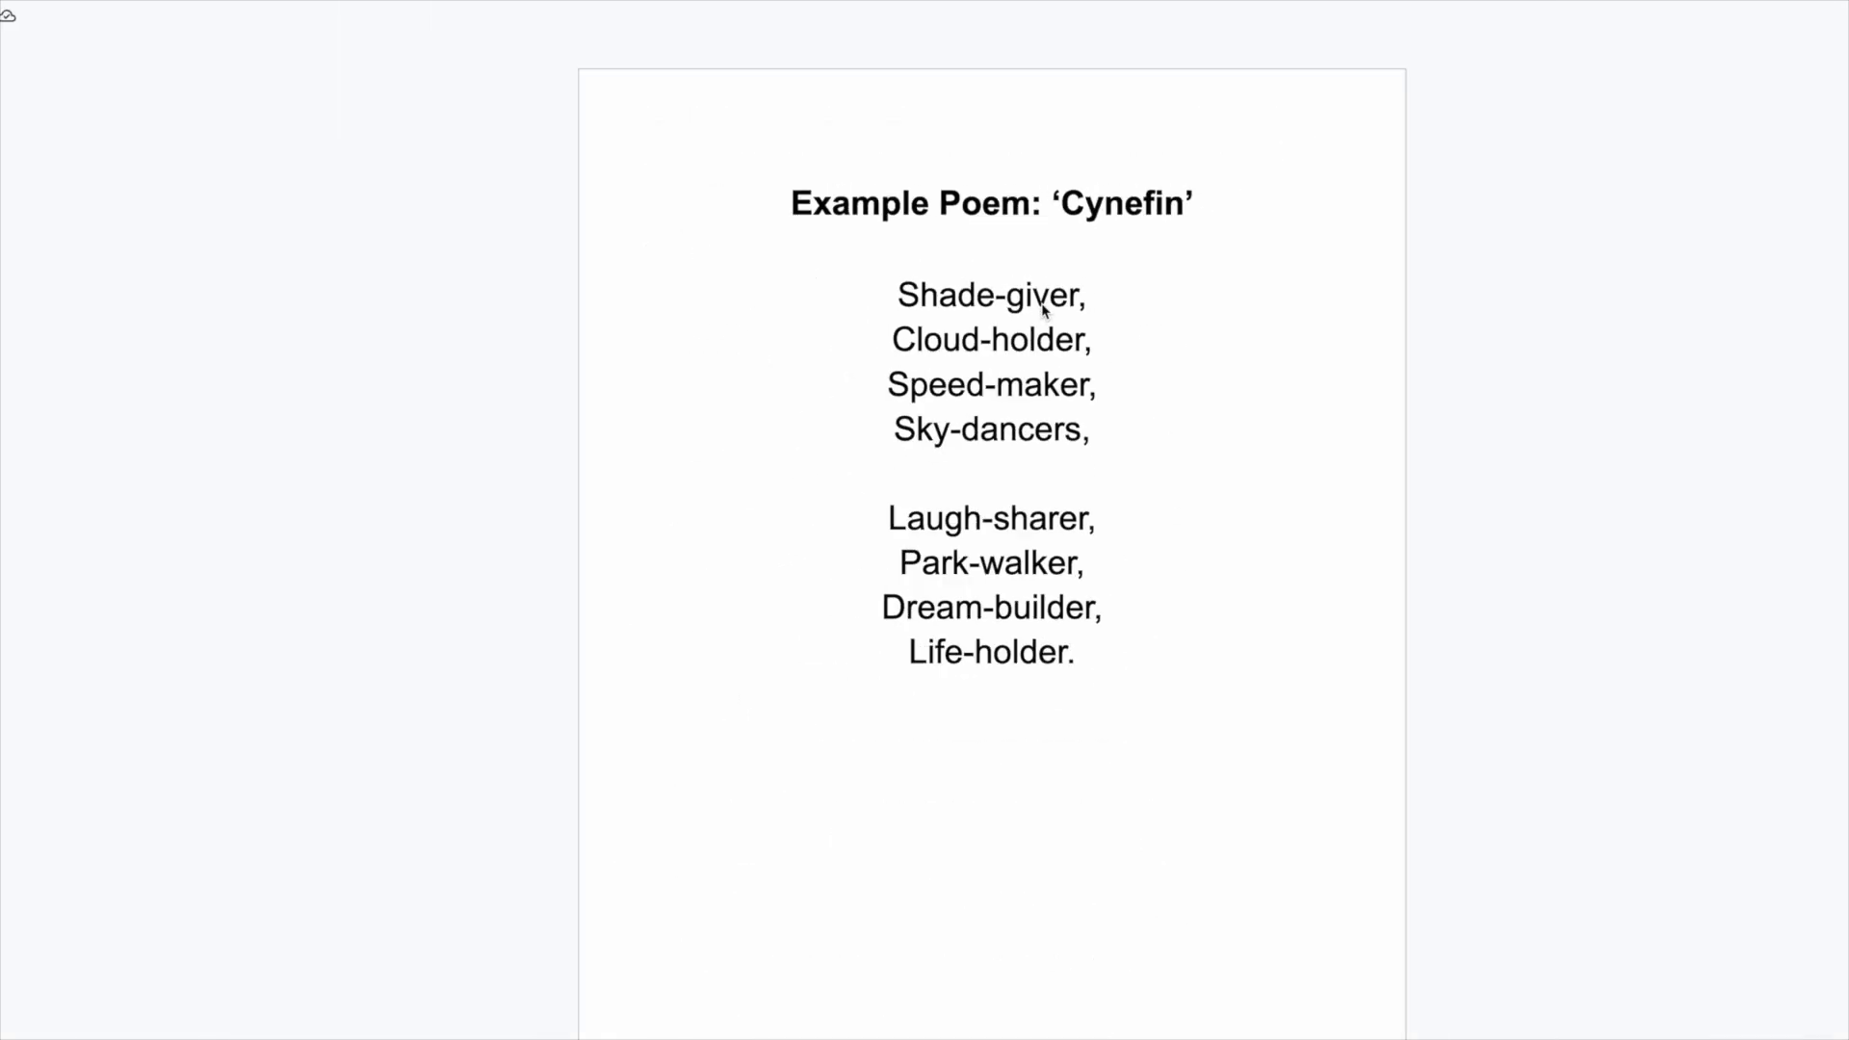
click(139, 15)
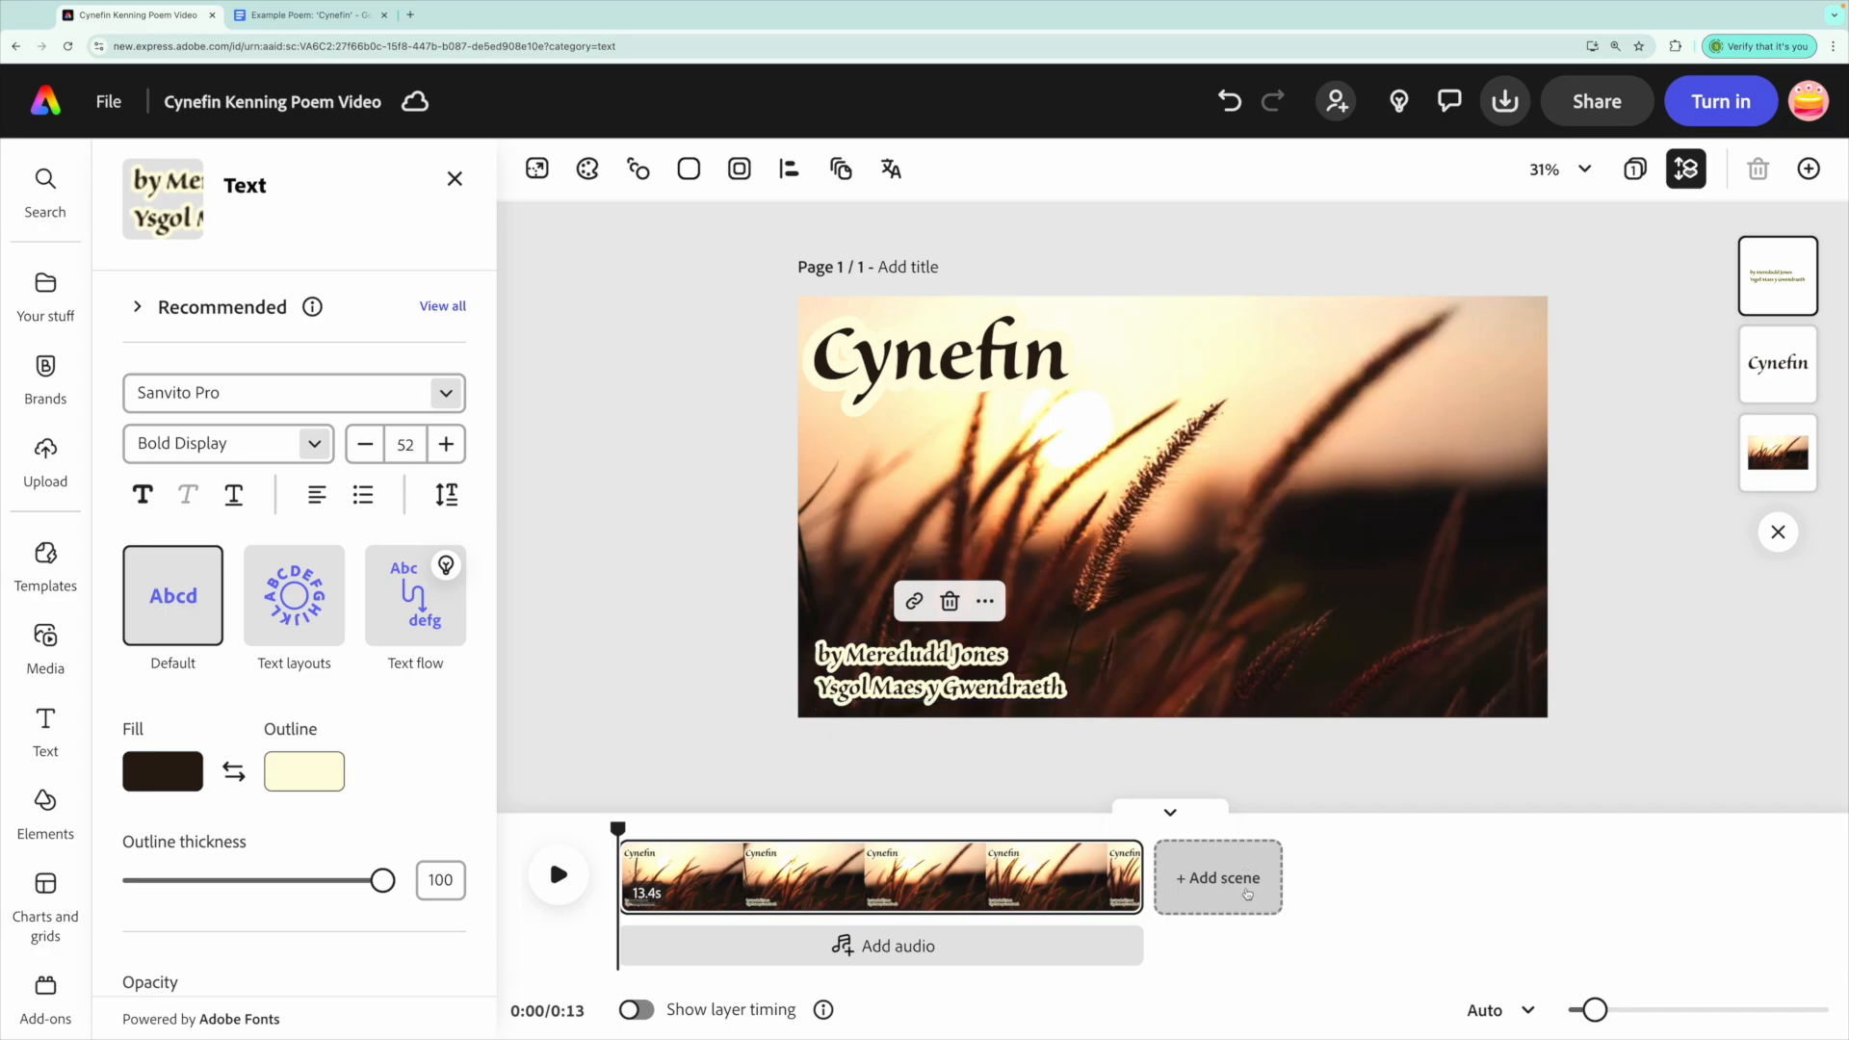
Add a new scene holding the 26-second misty forest clip found by searching 'tree'.
click(1247, 893)
click(45, 636)
click(289, 418)
text(tree)
key(Return)
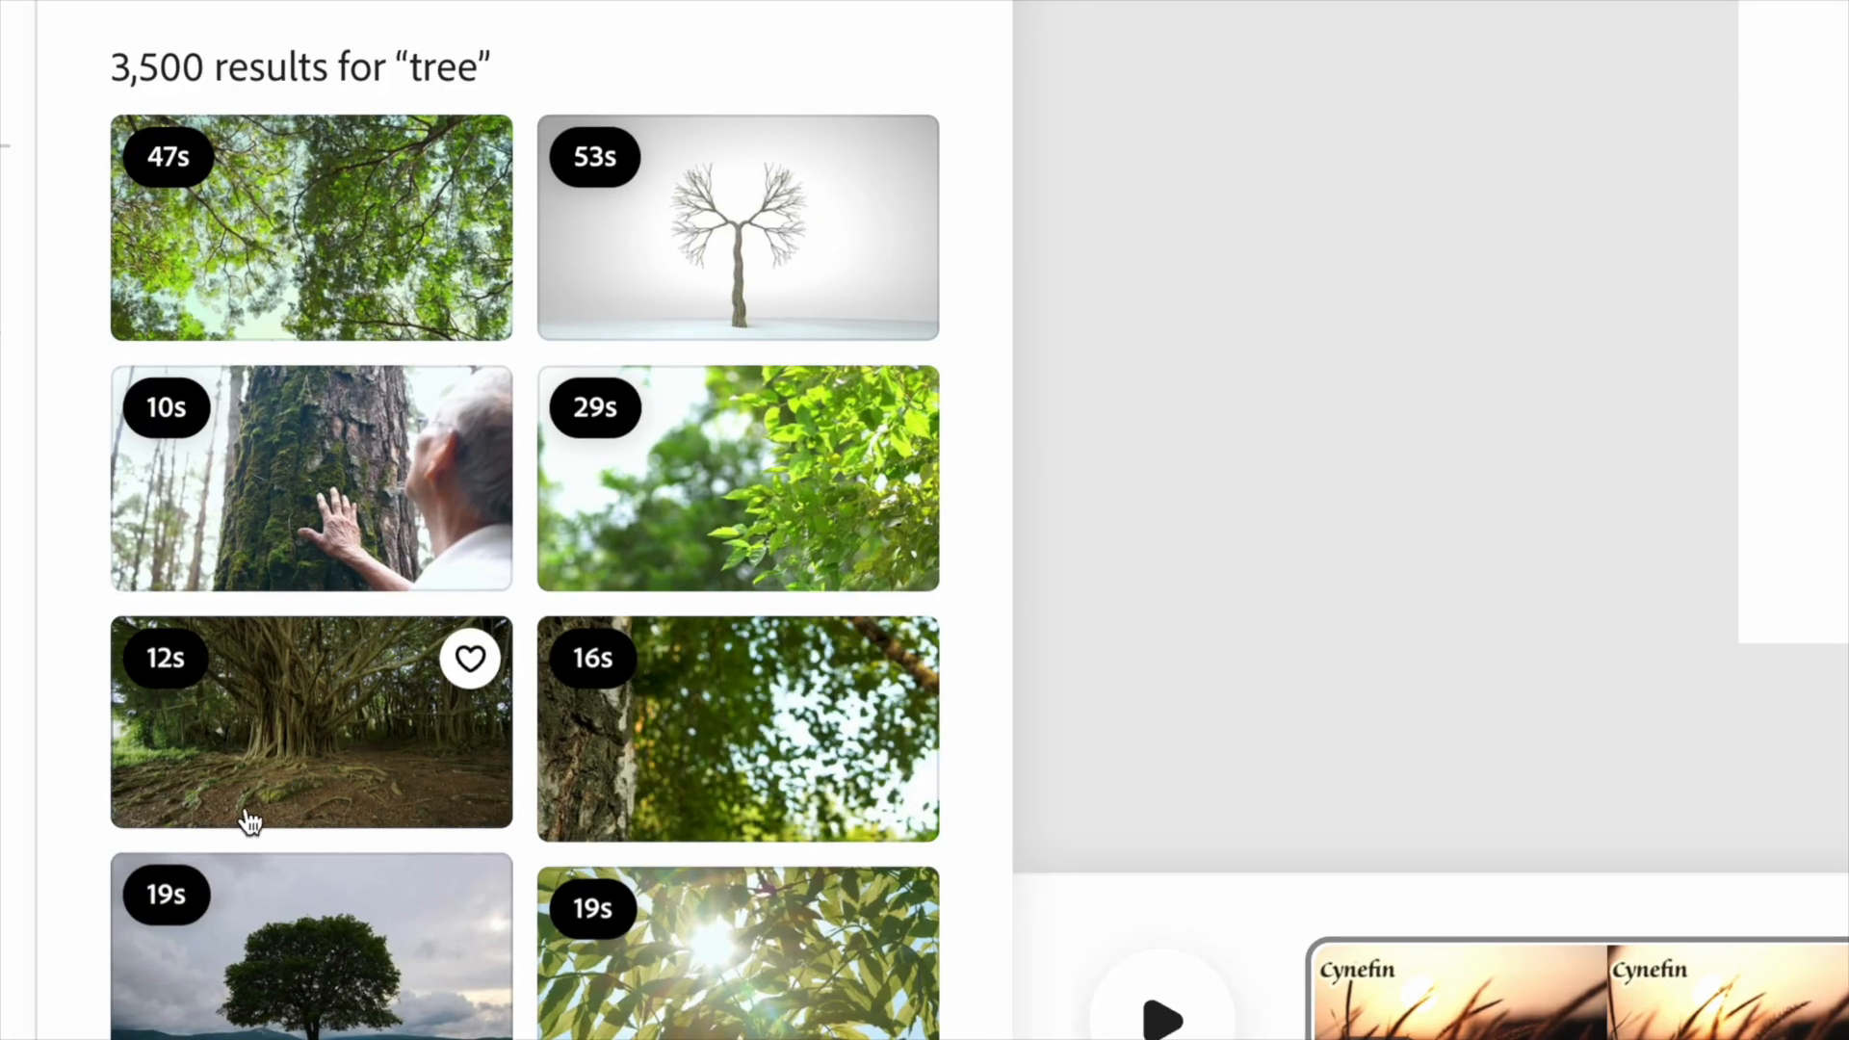
scroll(248, 821, down, 20)
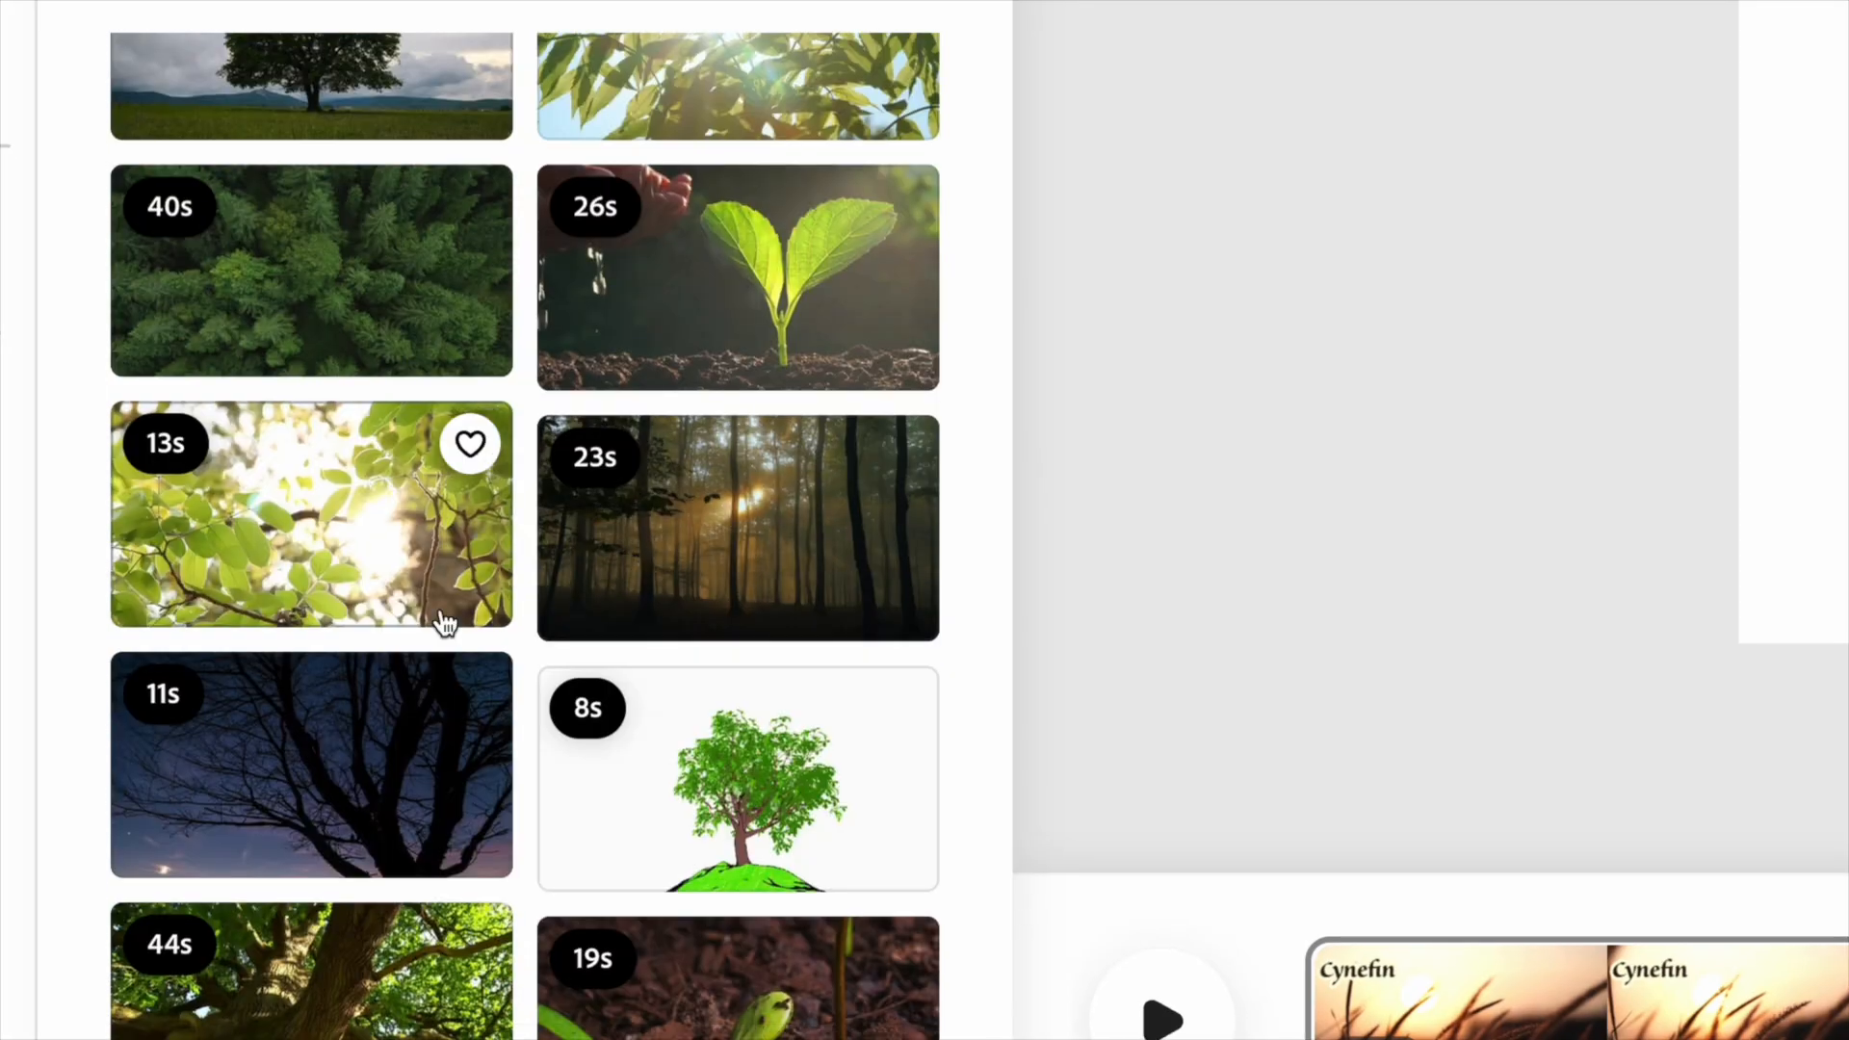
scroll(376, 764, down, 5)
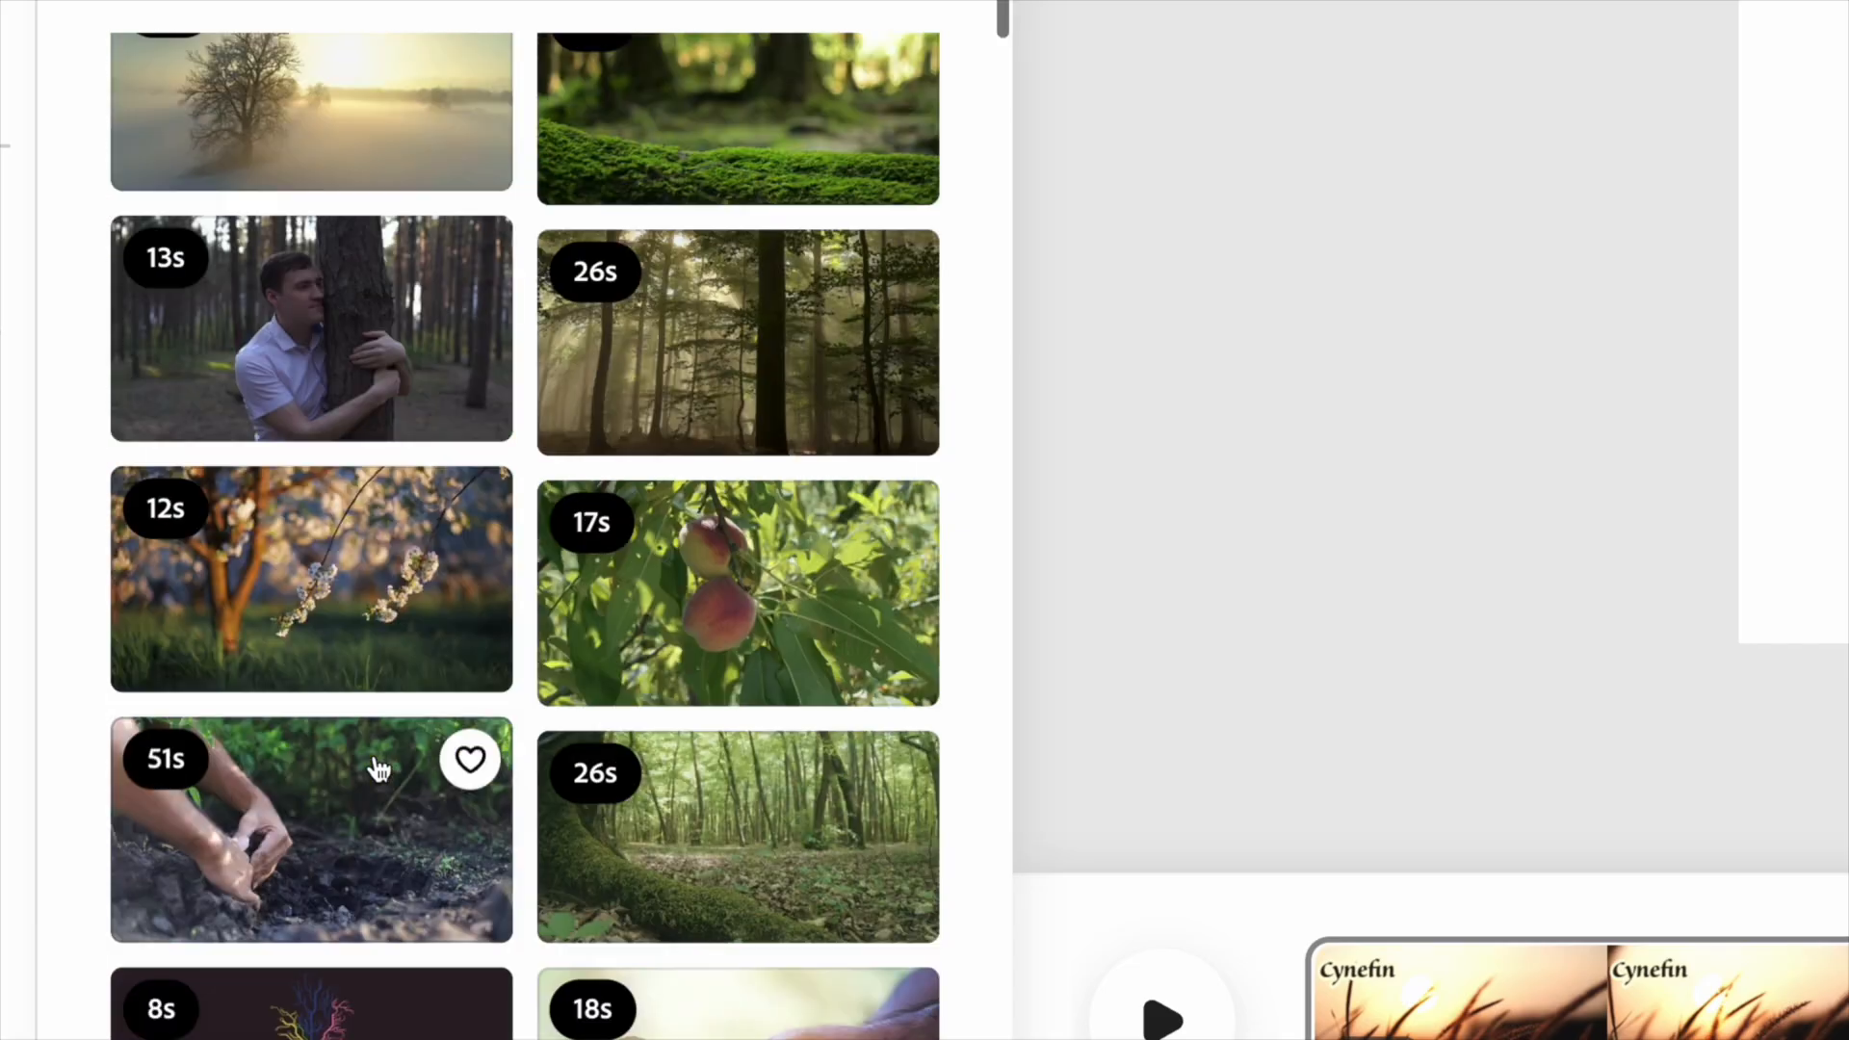
click(797, 388)
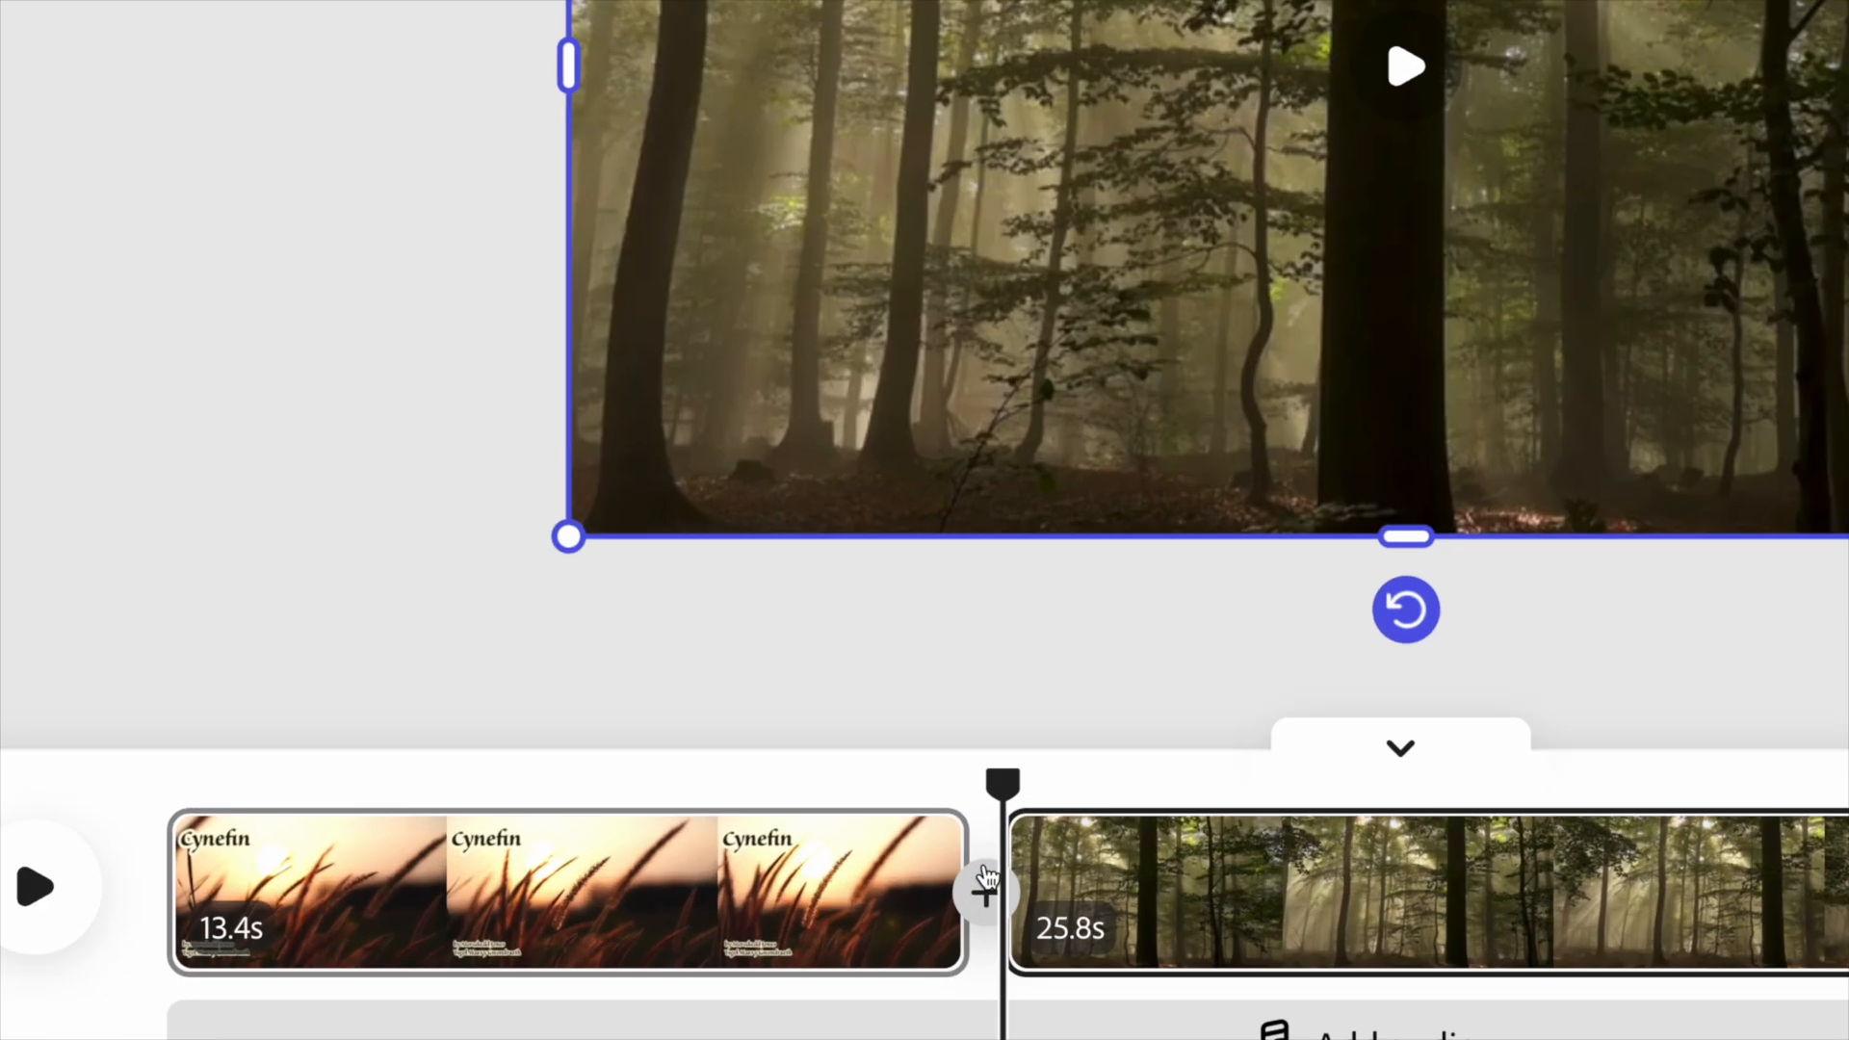
drag(991, 828, 836, 819)
drag(654, 761, 476, 770)
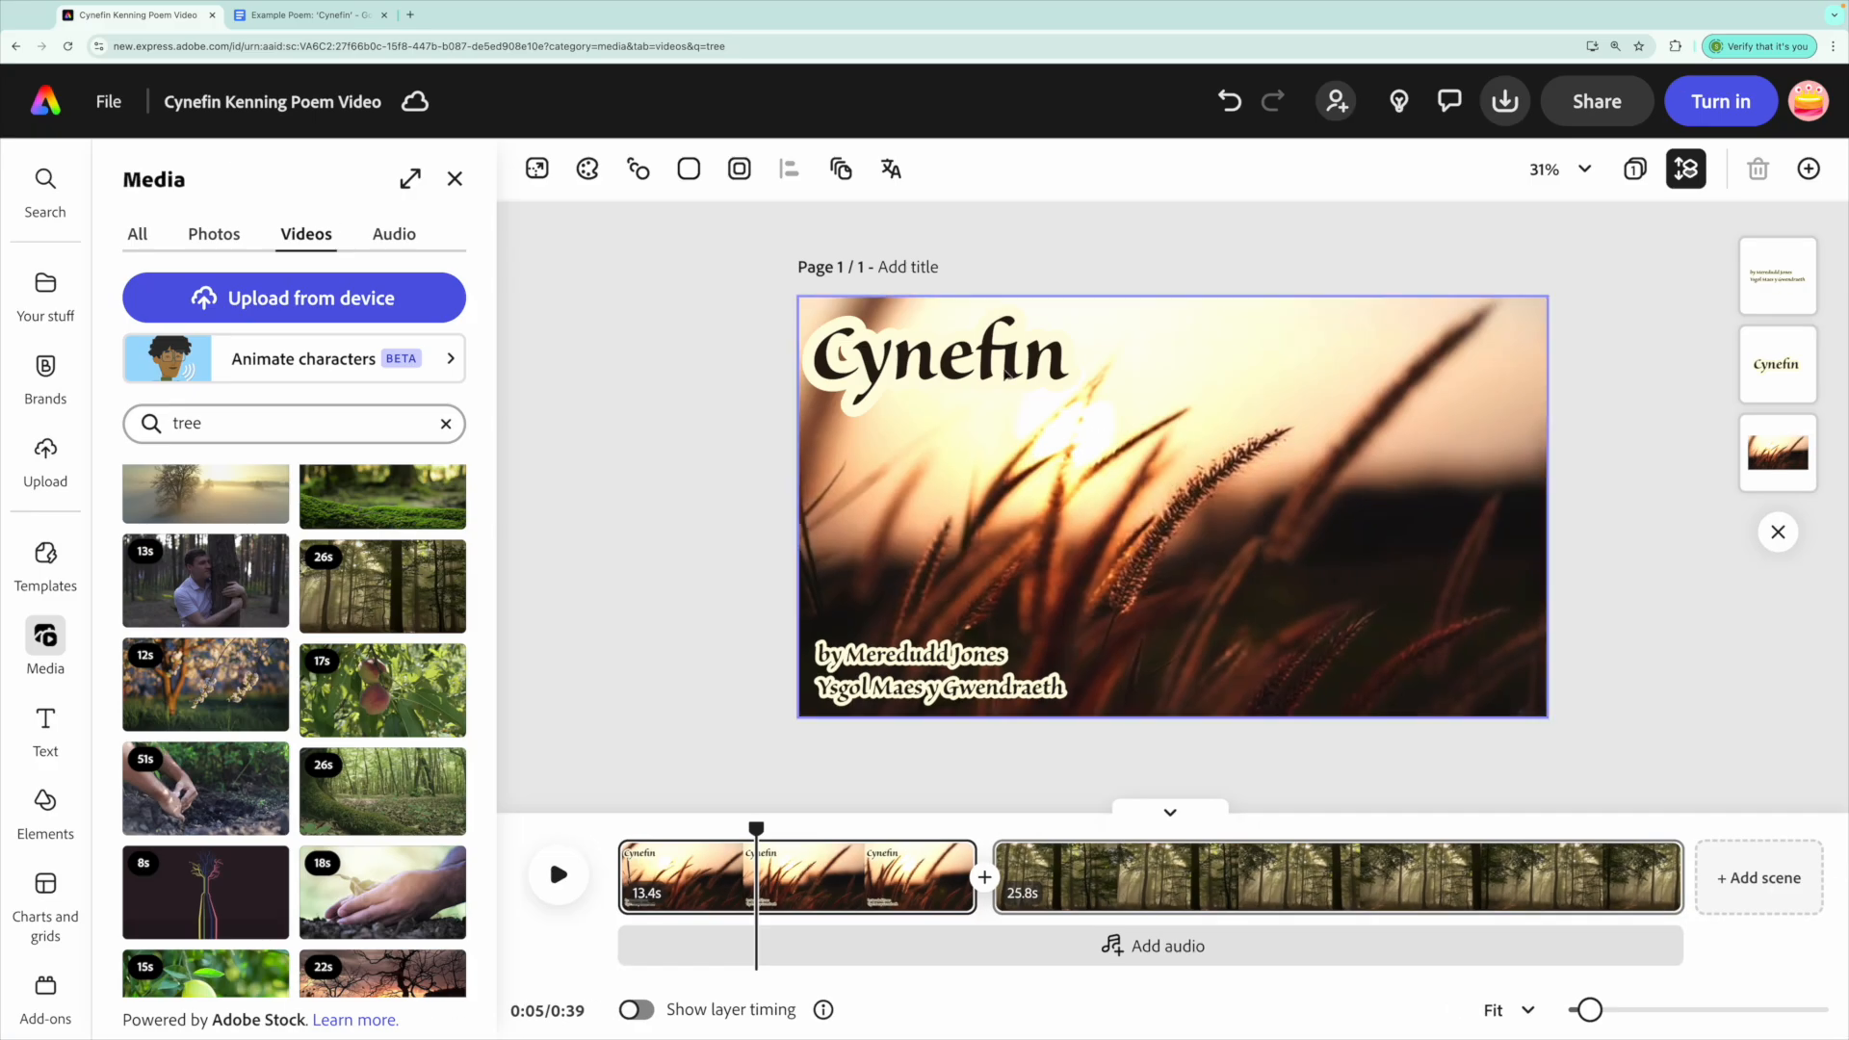
Copy the outlined Cynefin title and paste it onto the misty forest scene.
click(1005, 370)
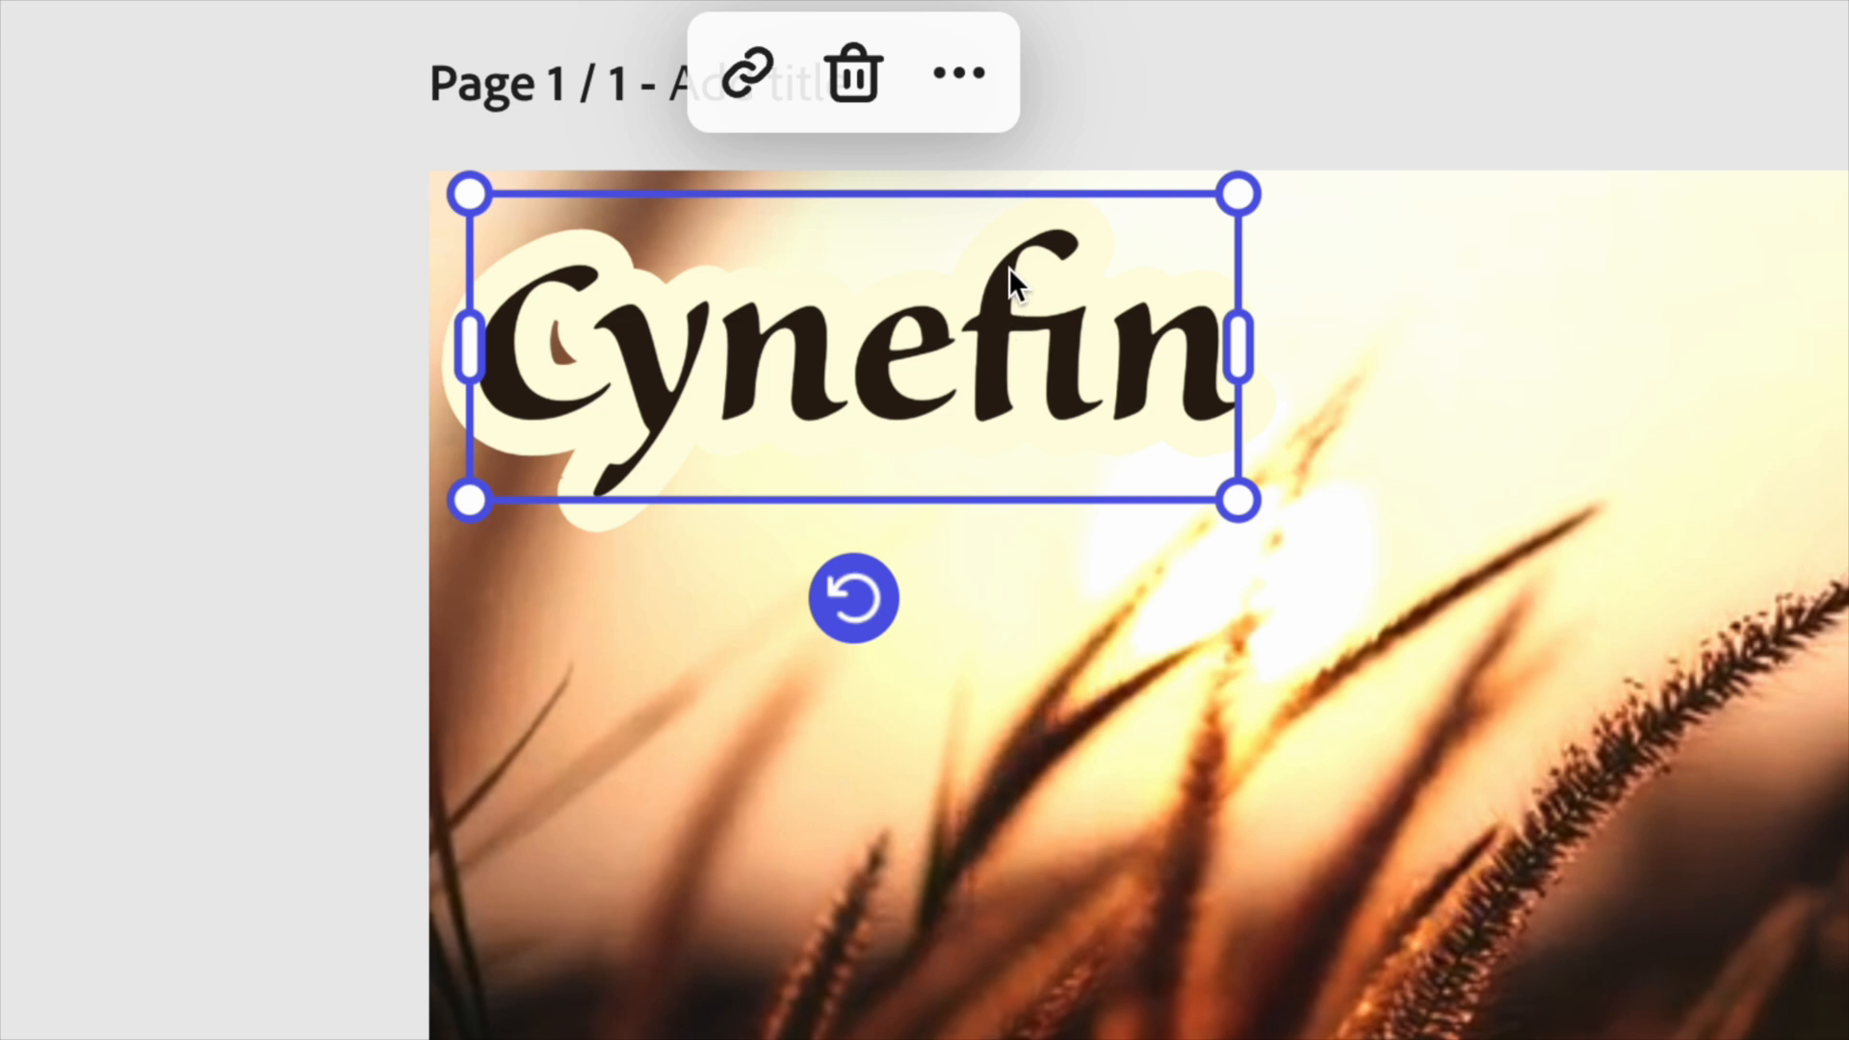
click(960, 77)
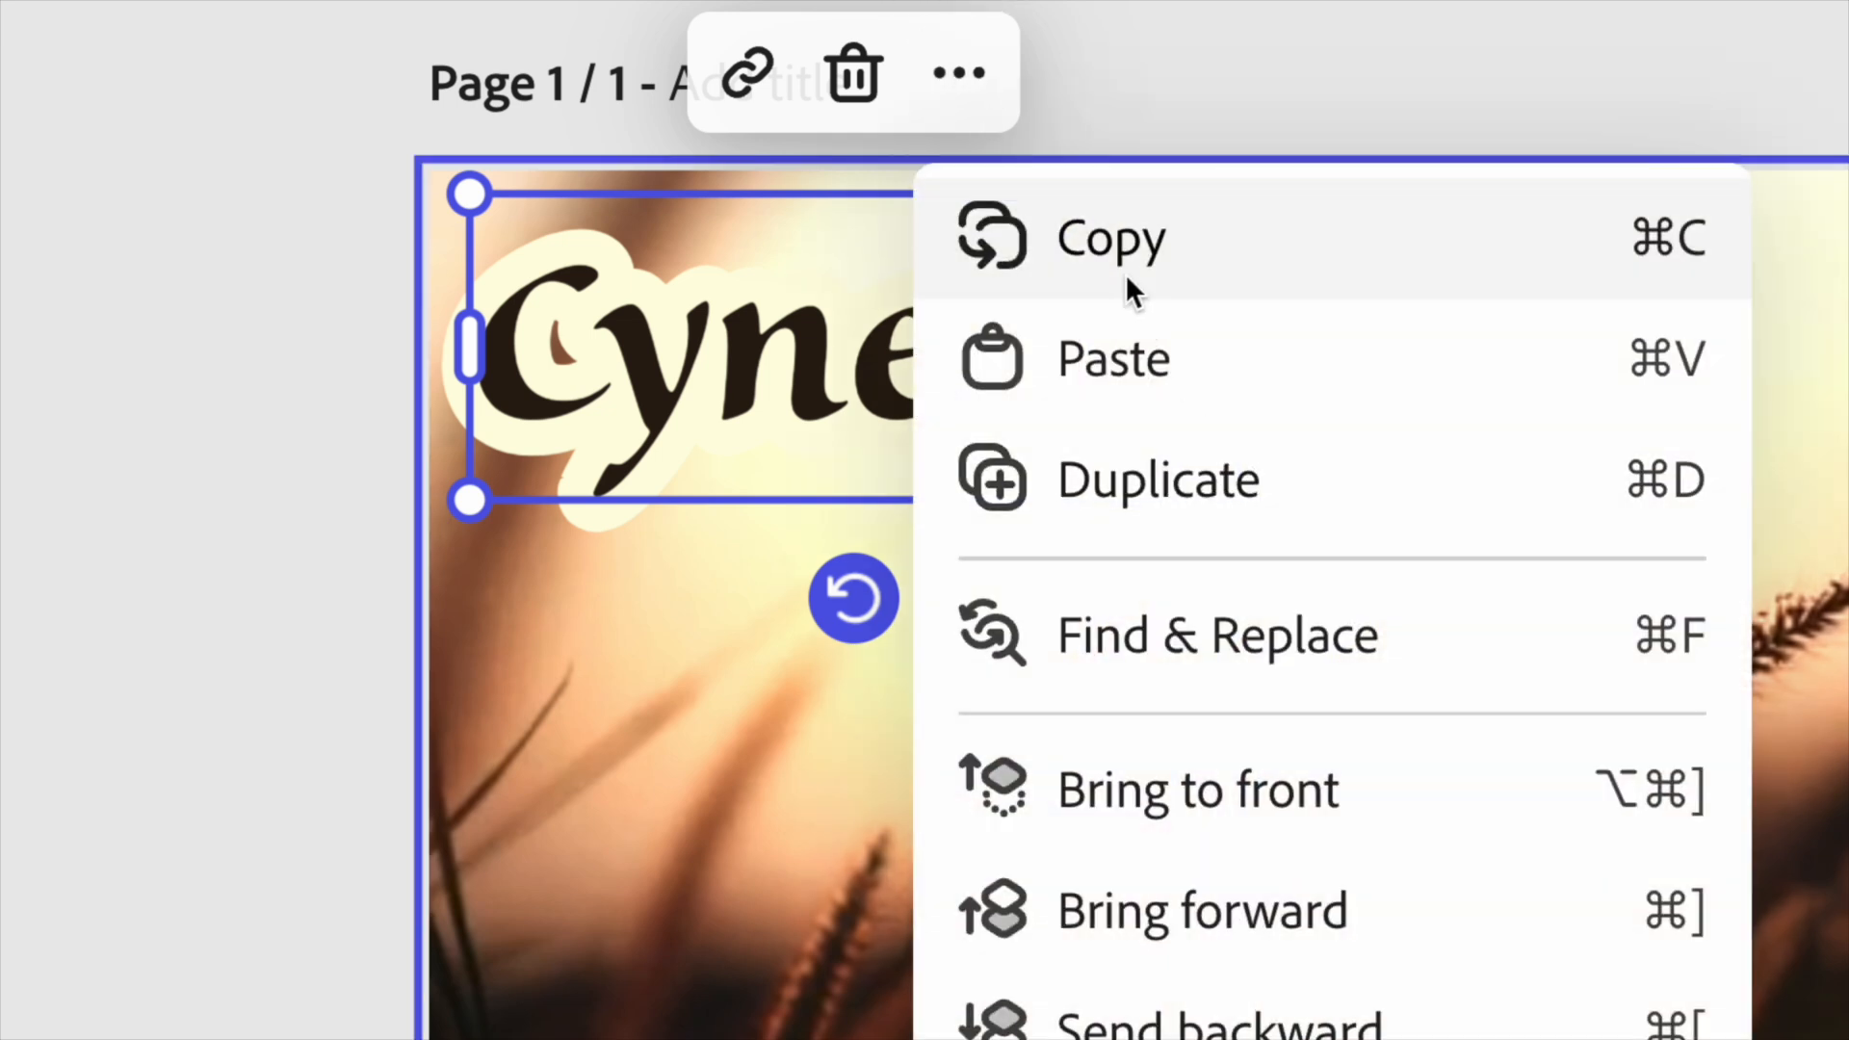
click(1112, 263)
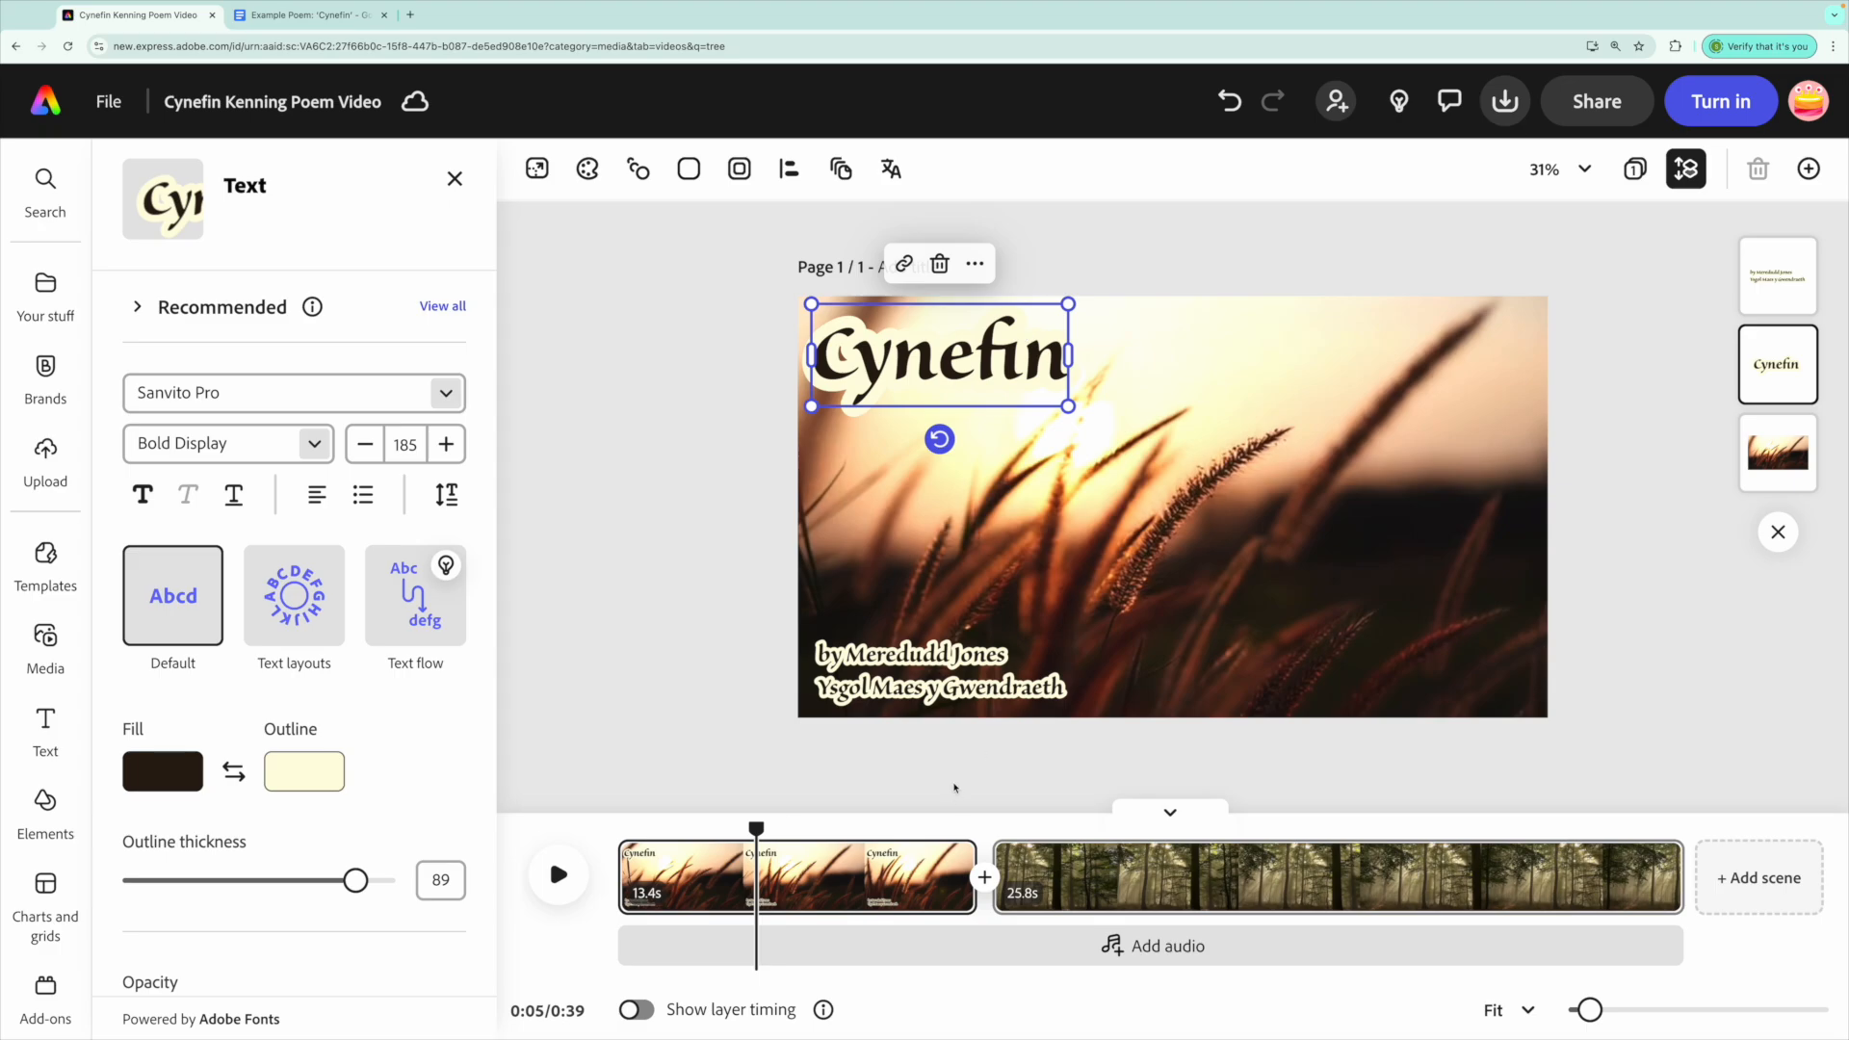
drag(756, 829, 1015, 828)
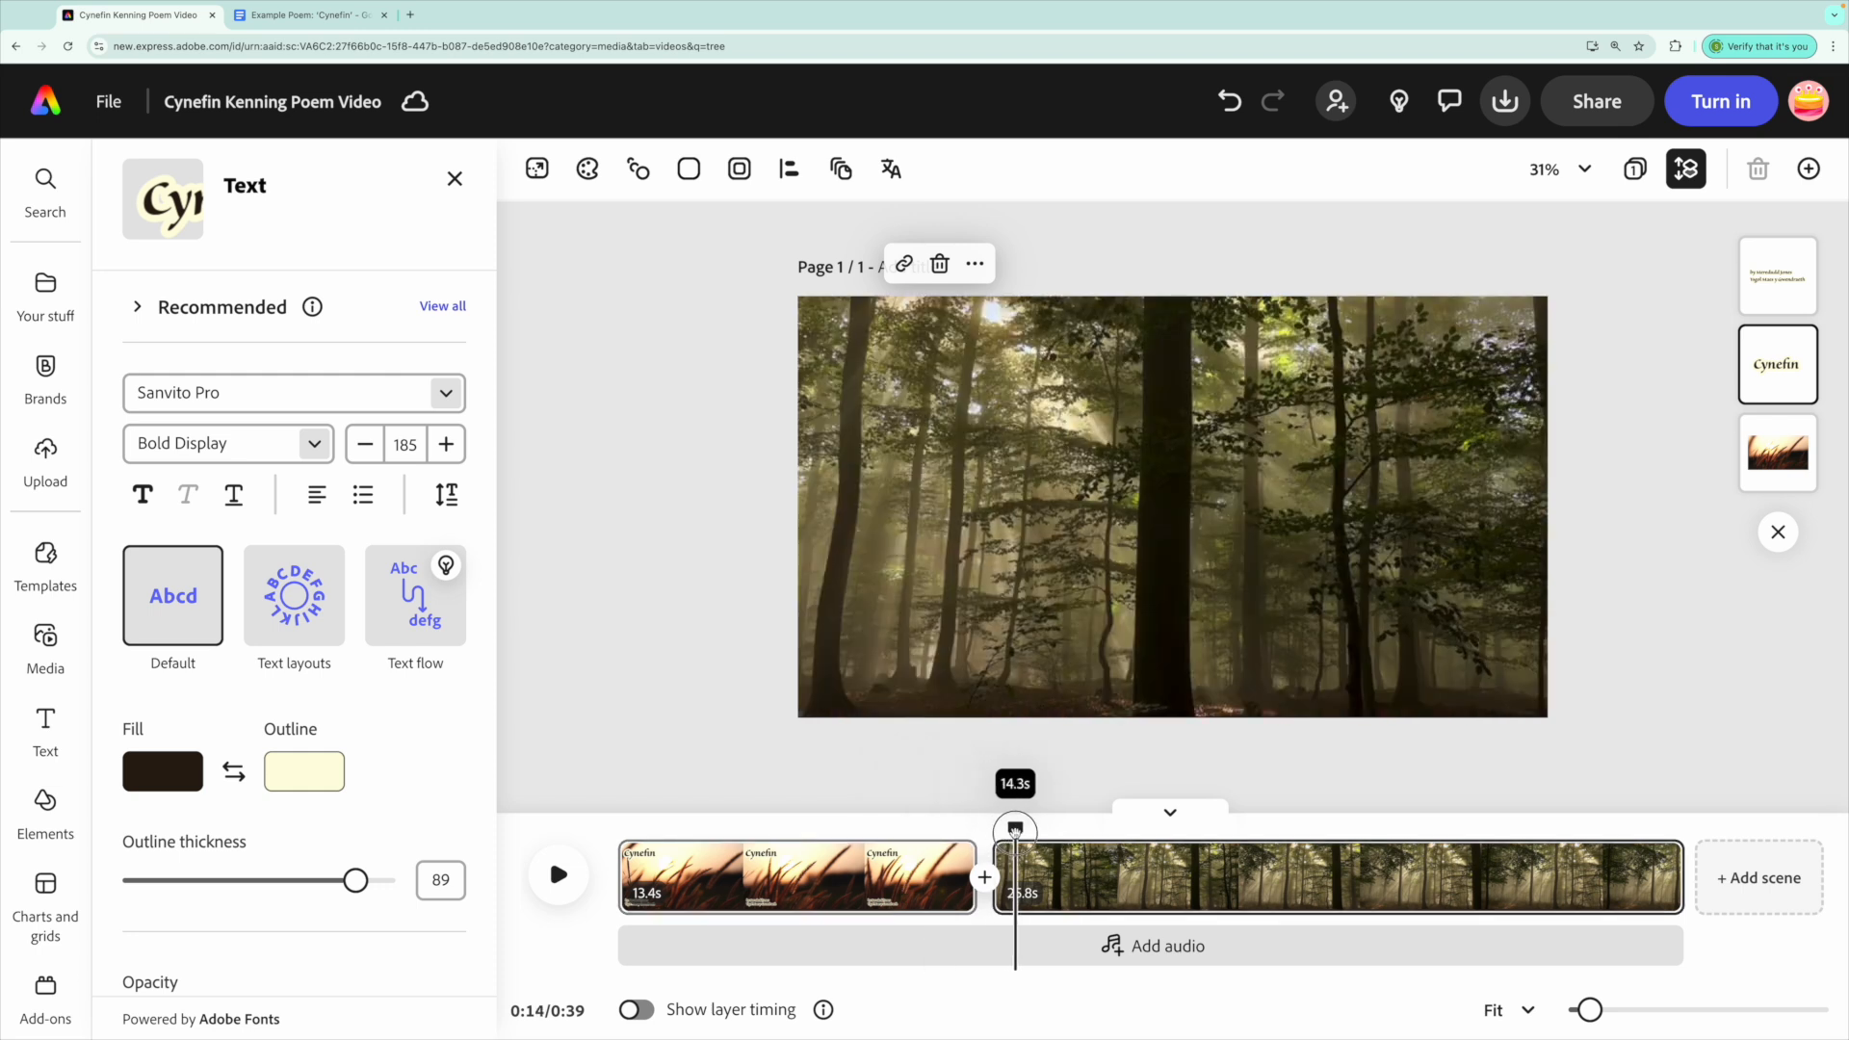
click(1095, 521)
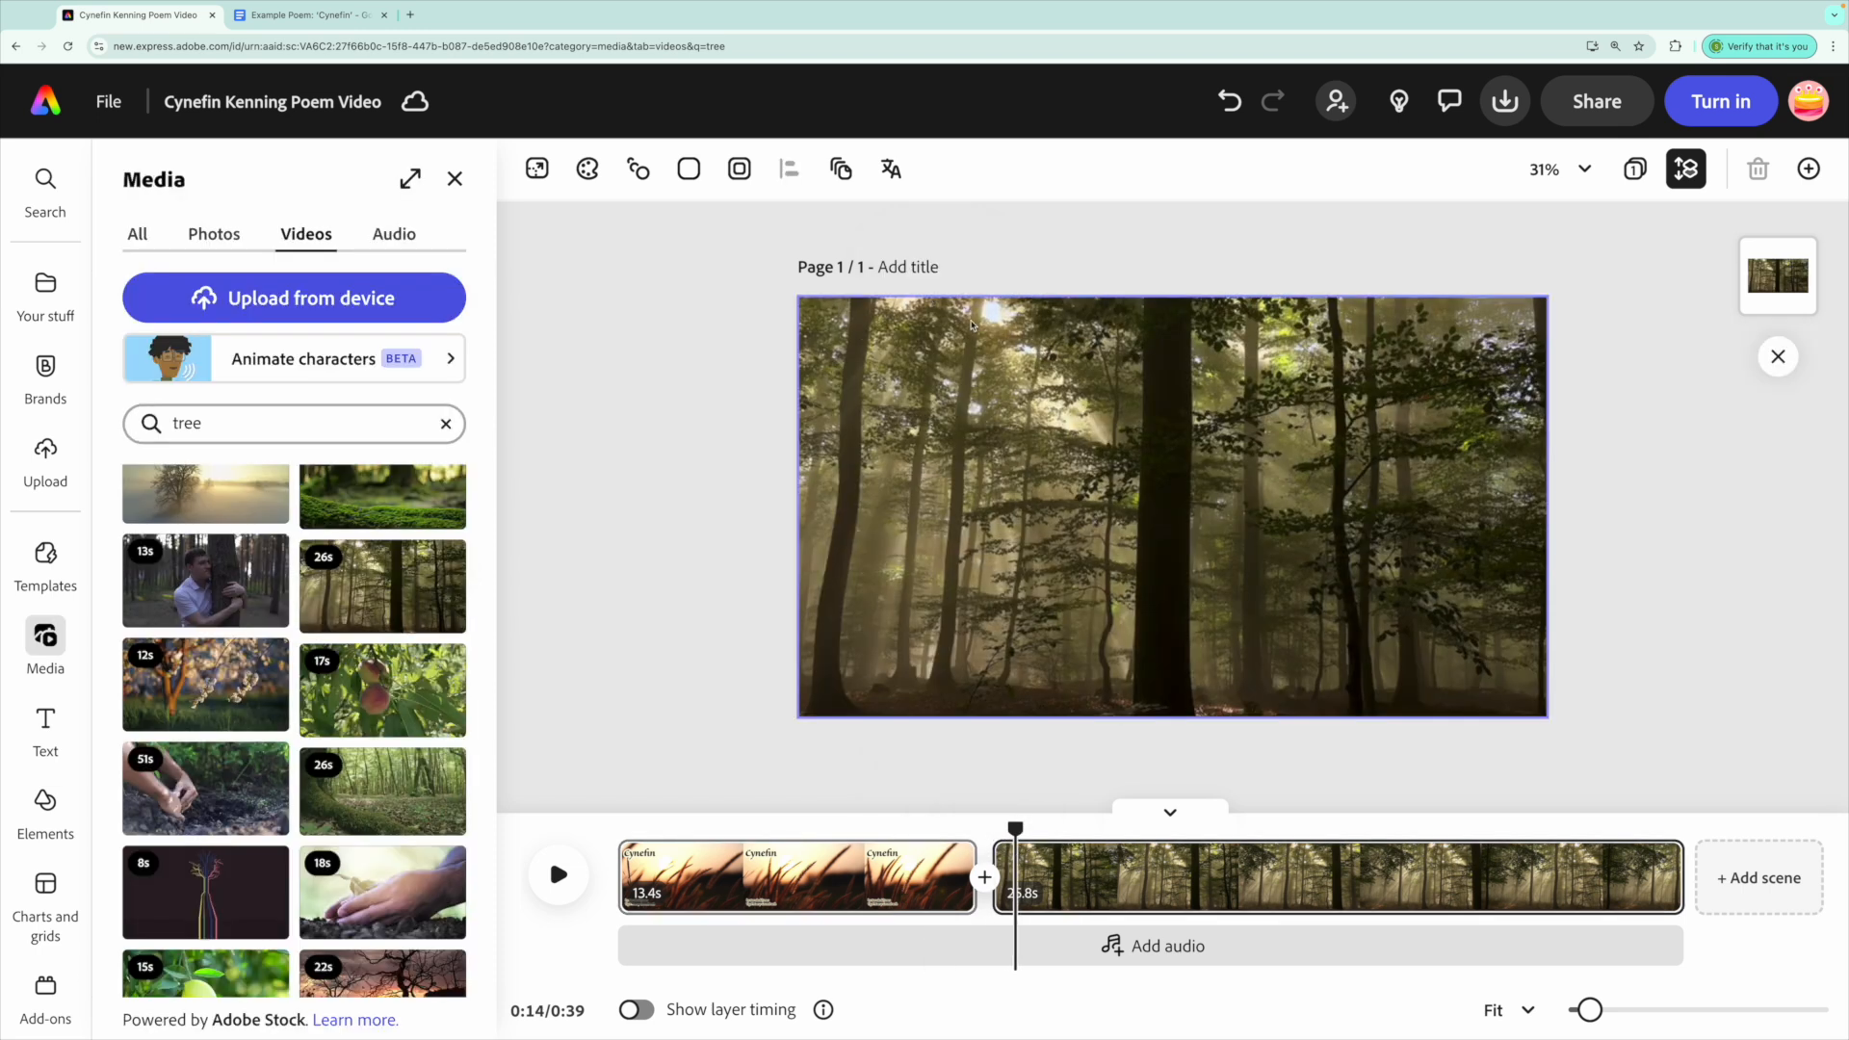
right_click(971, 324)
click(1127, 448)
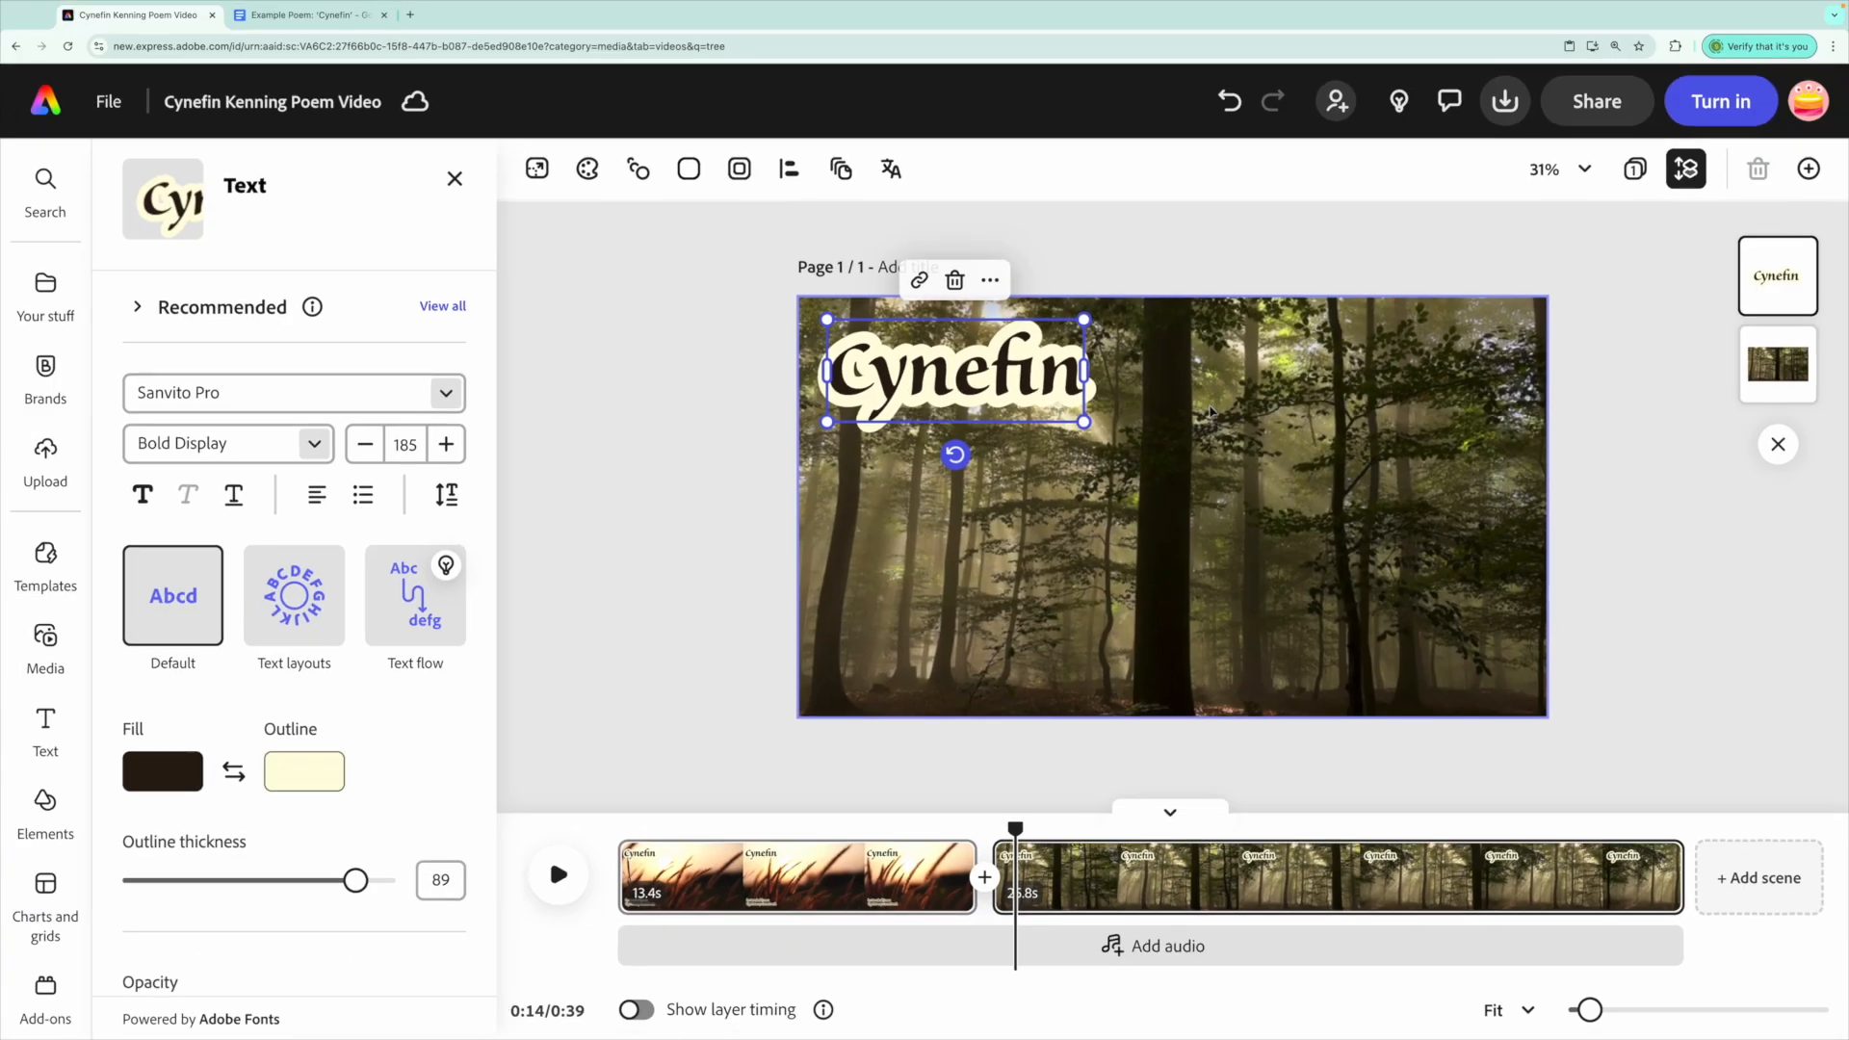
click(304, 19)
Retype the forest scene's text as 'Shade-giver,' and move it lower on the frame.
click(183, 19)
double_click(954, 373)
text(Shade-giver,)
drag(1009, 456, 1013, 729)
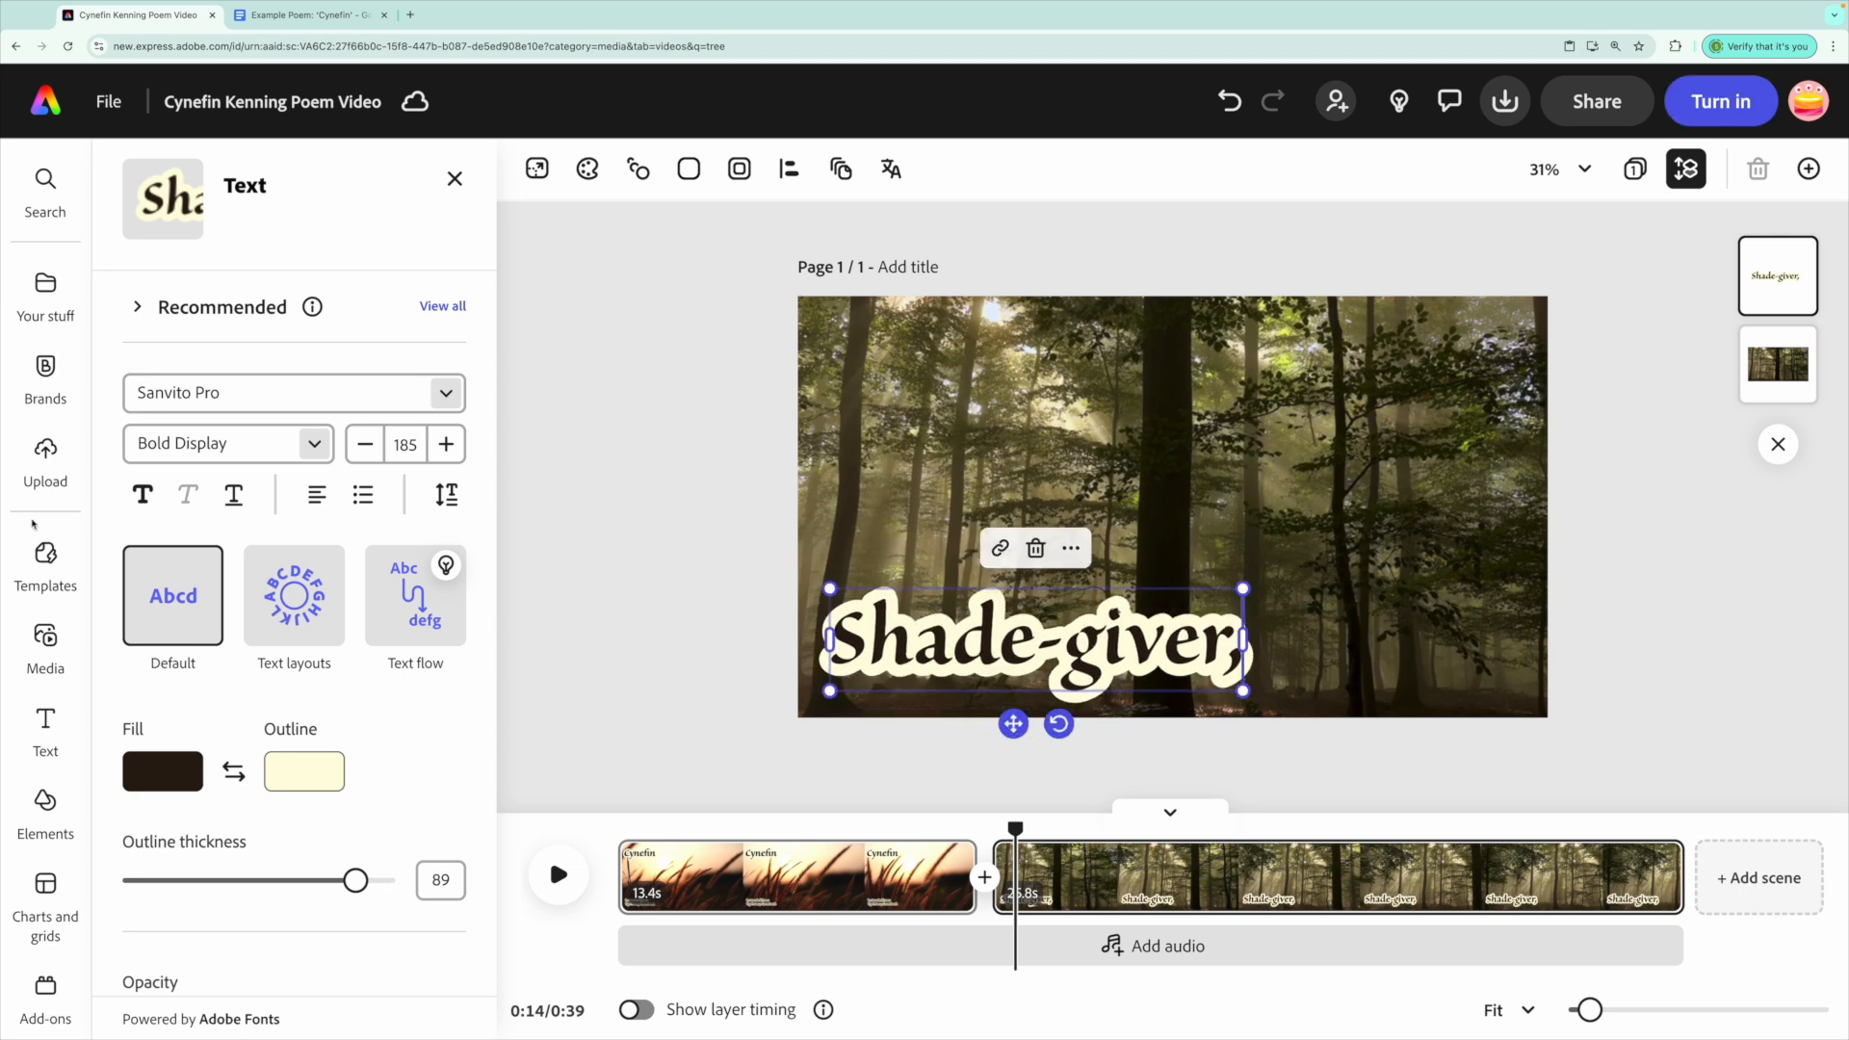
Give 'Shade-giver,' a green outline and dark fill sampled from the forest video.
click(329, 778)
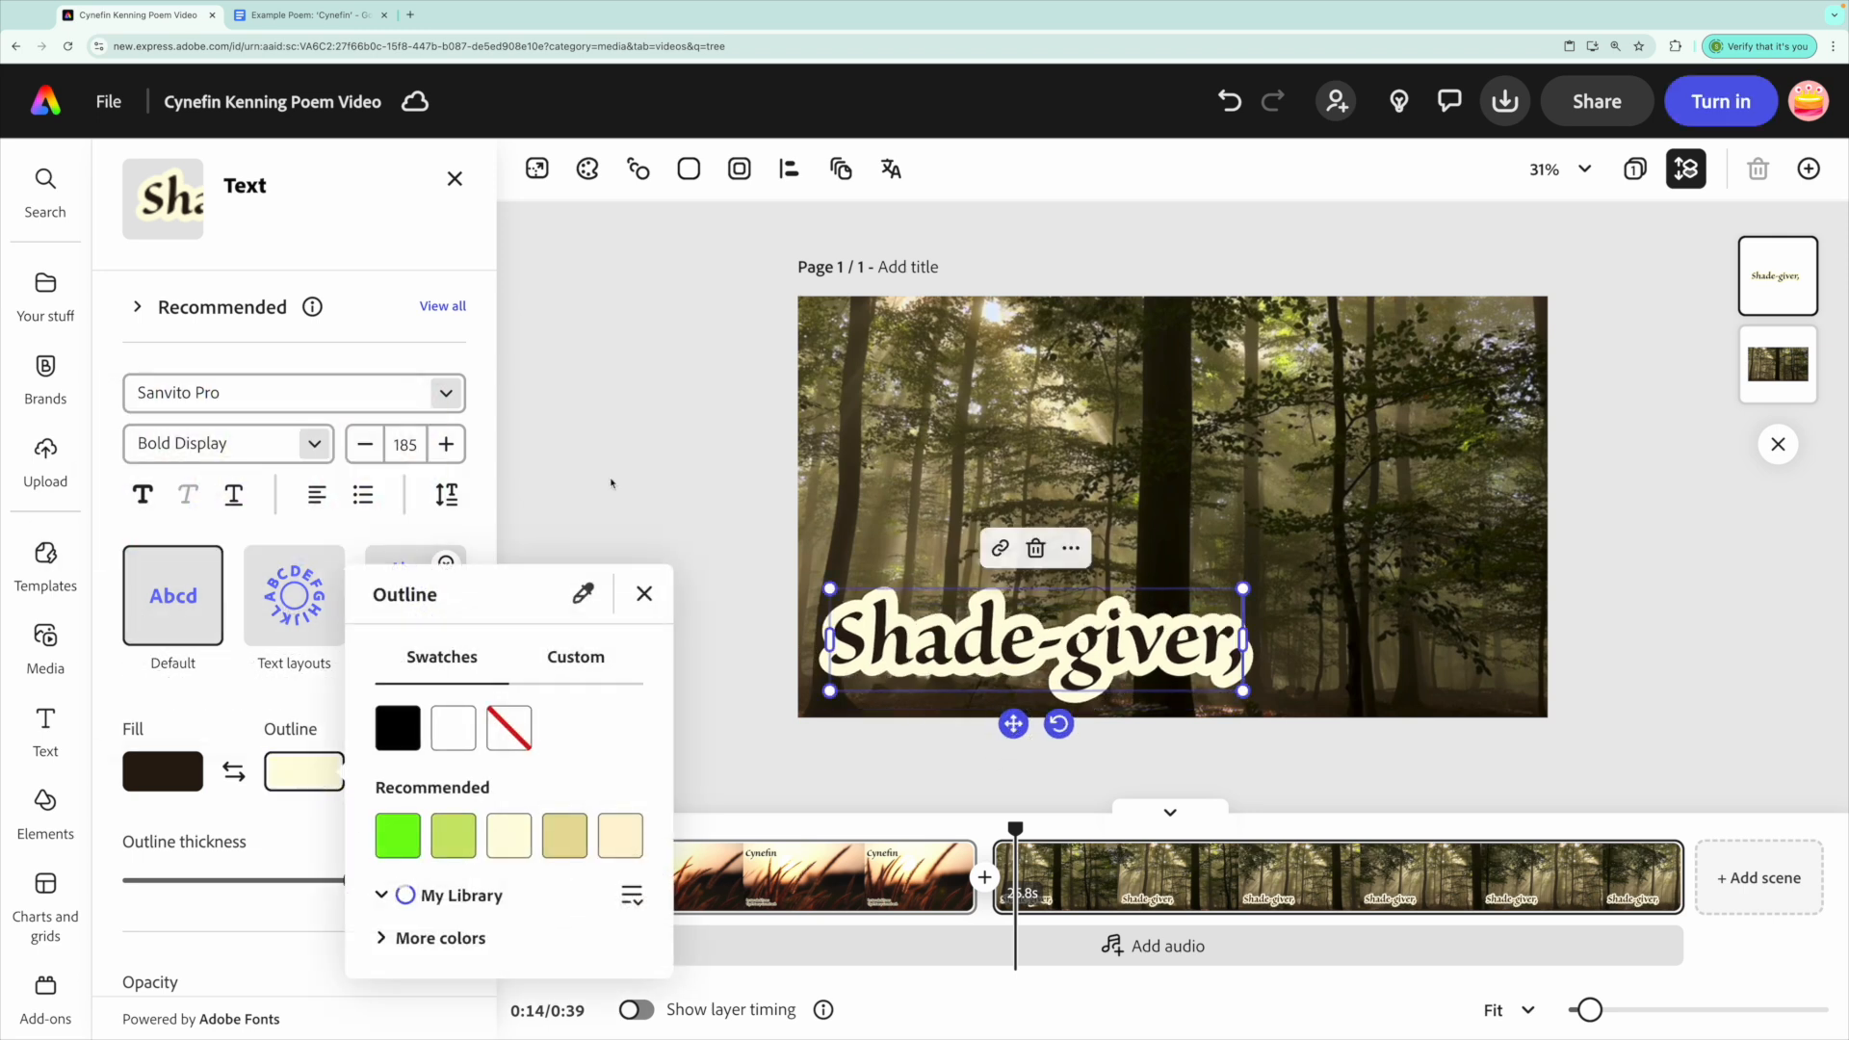
click(584, 578)
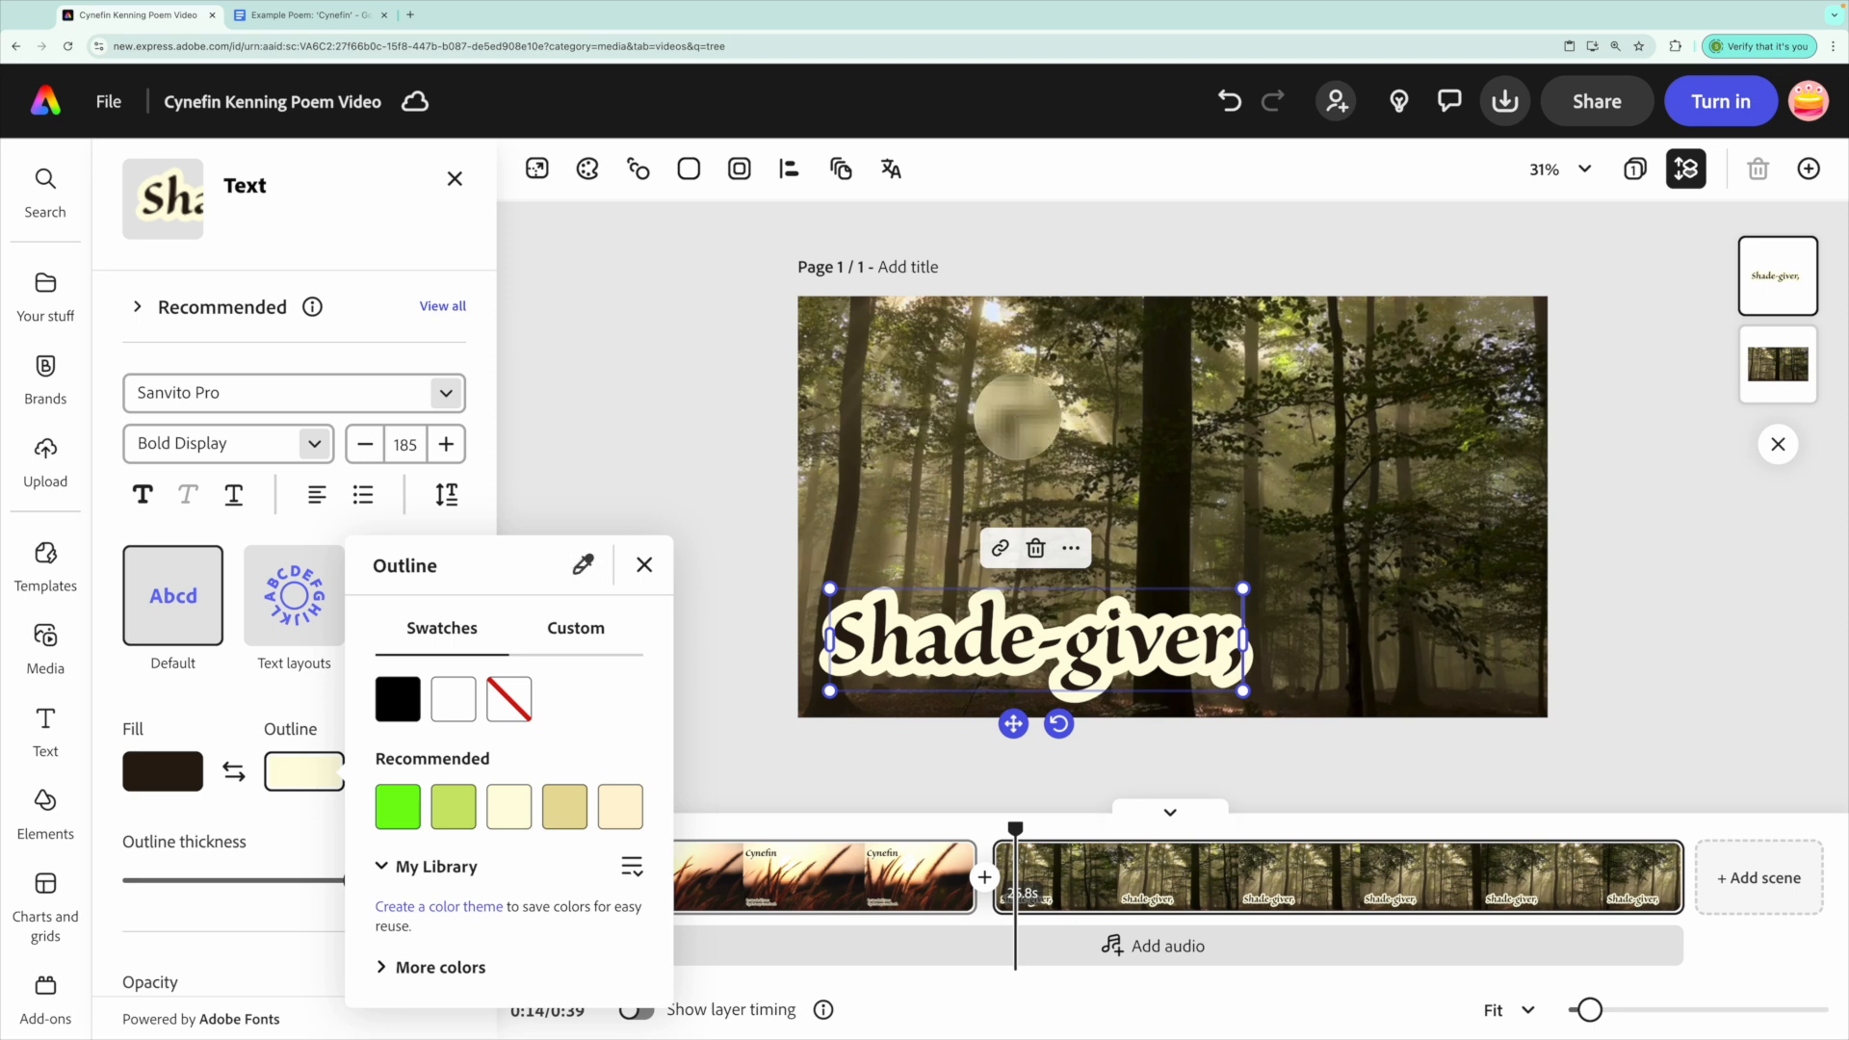
click(1291, 363)
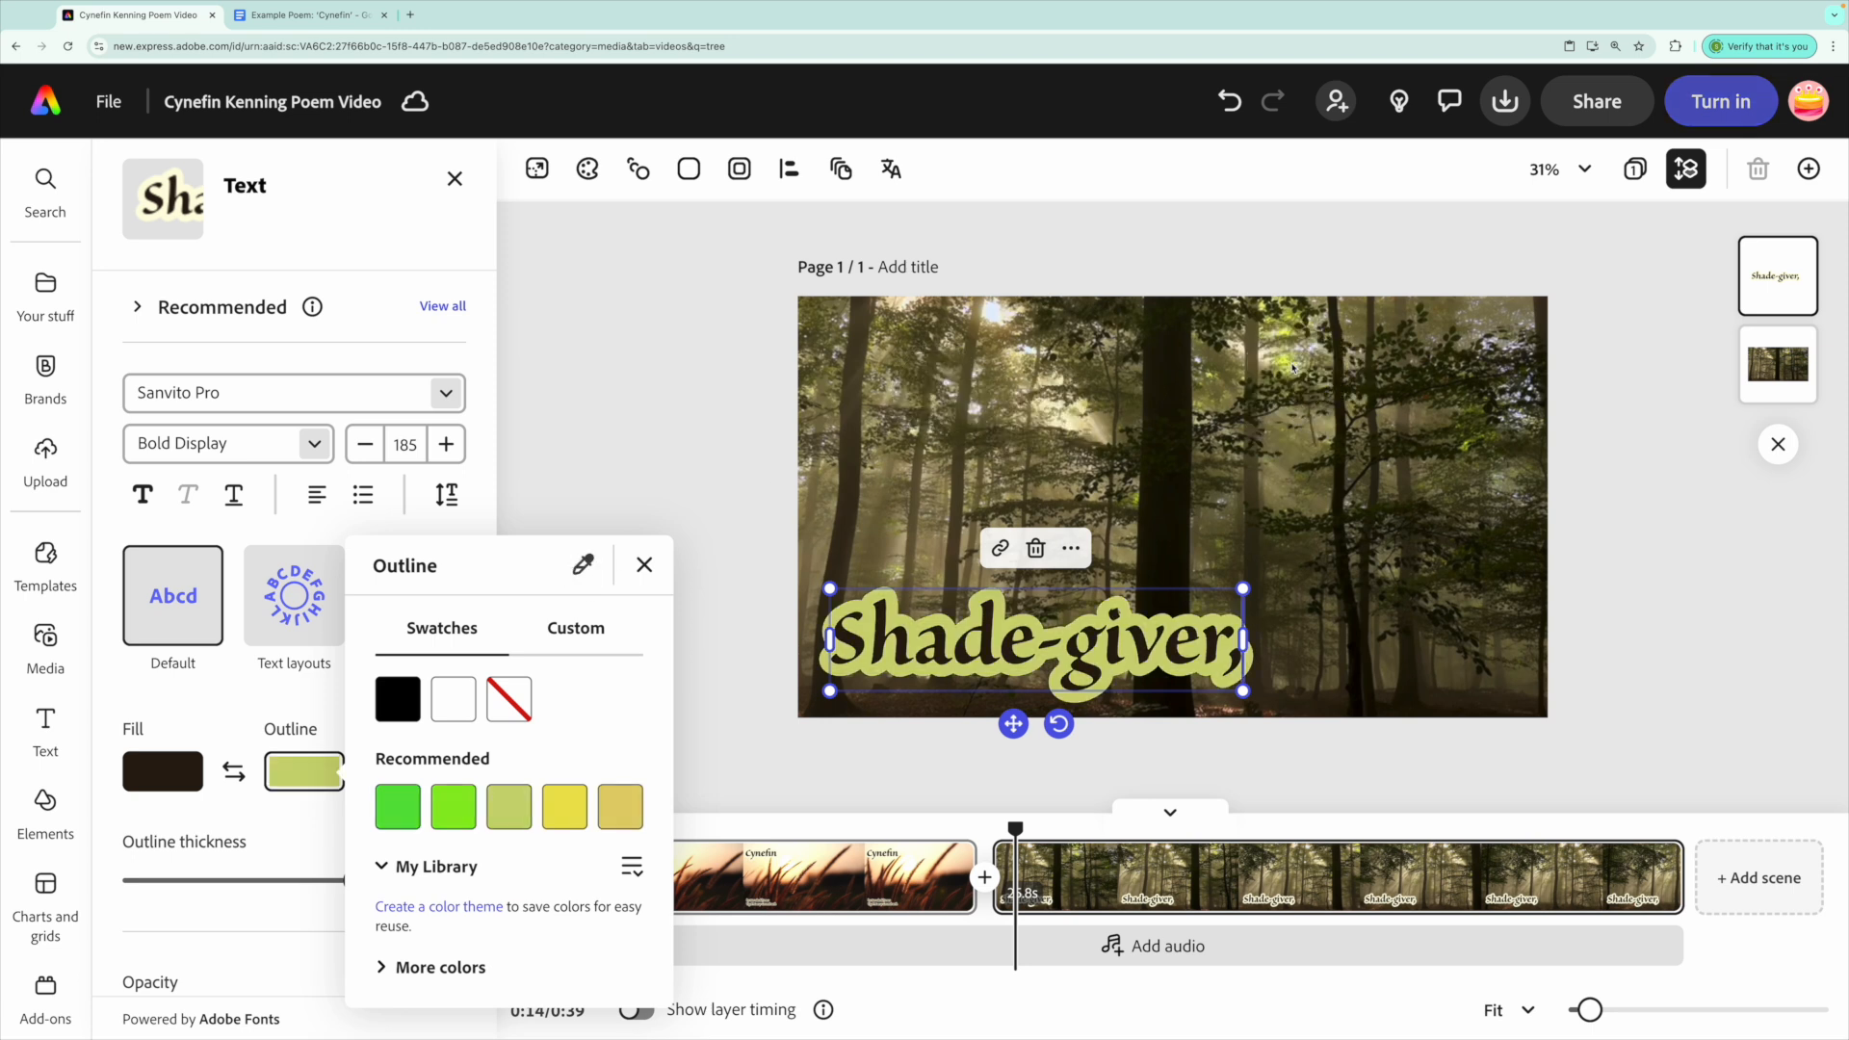
click(162, 770)
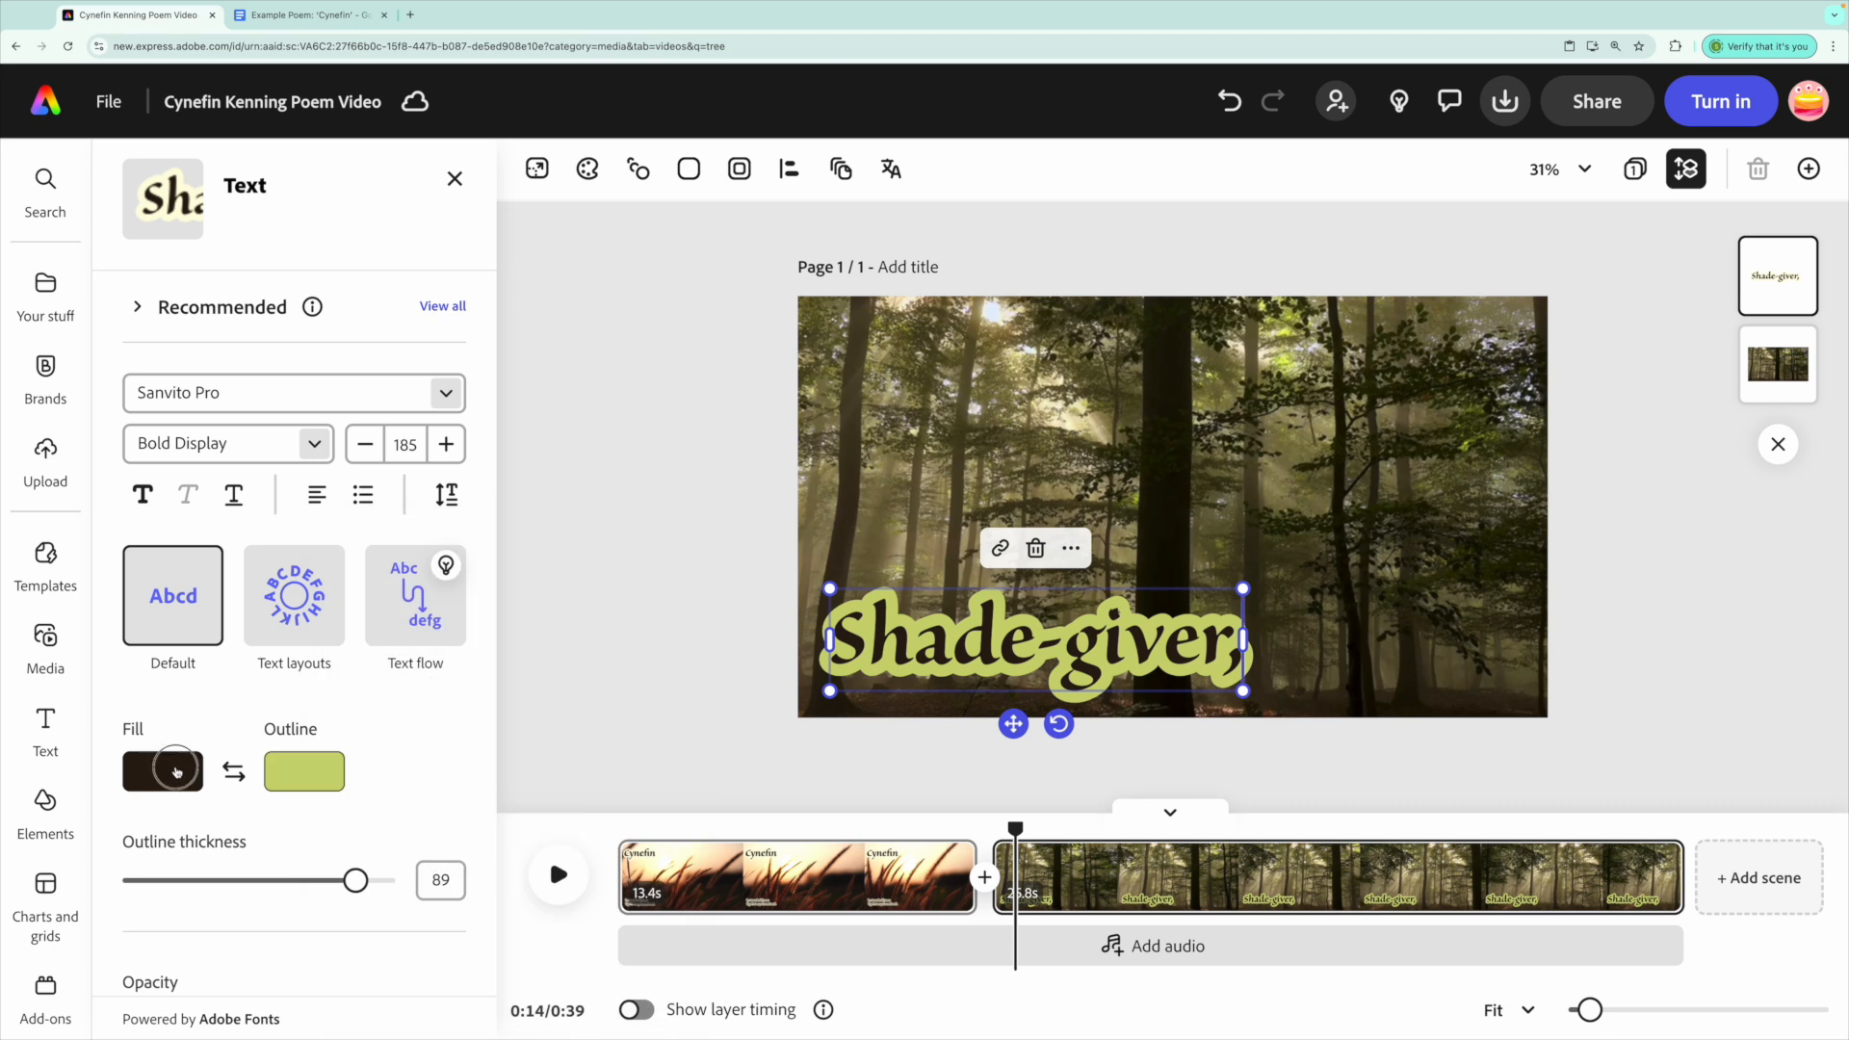
click(446, 581)
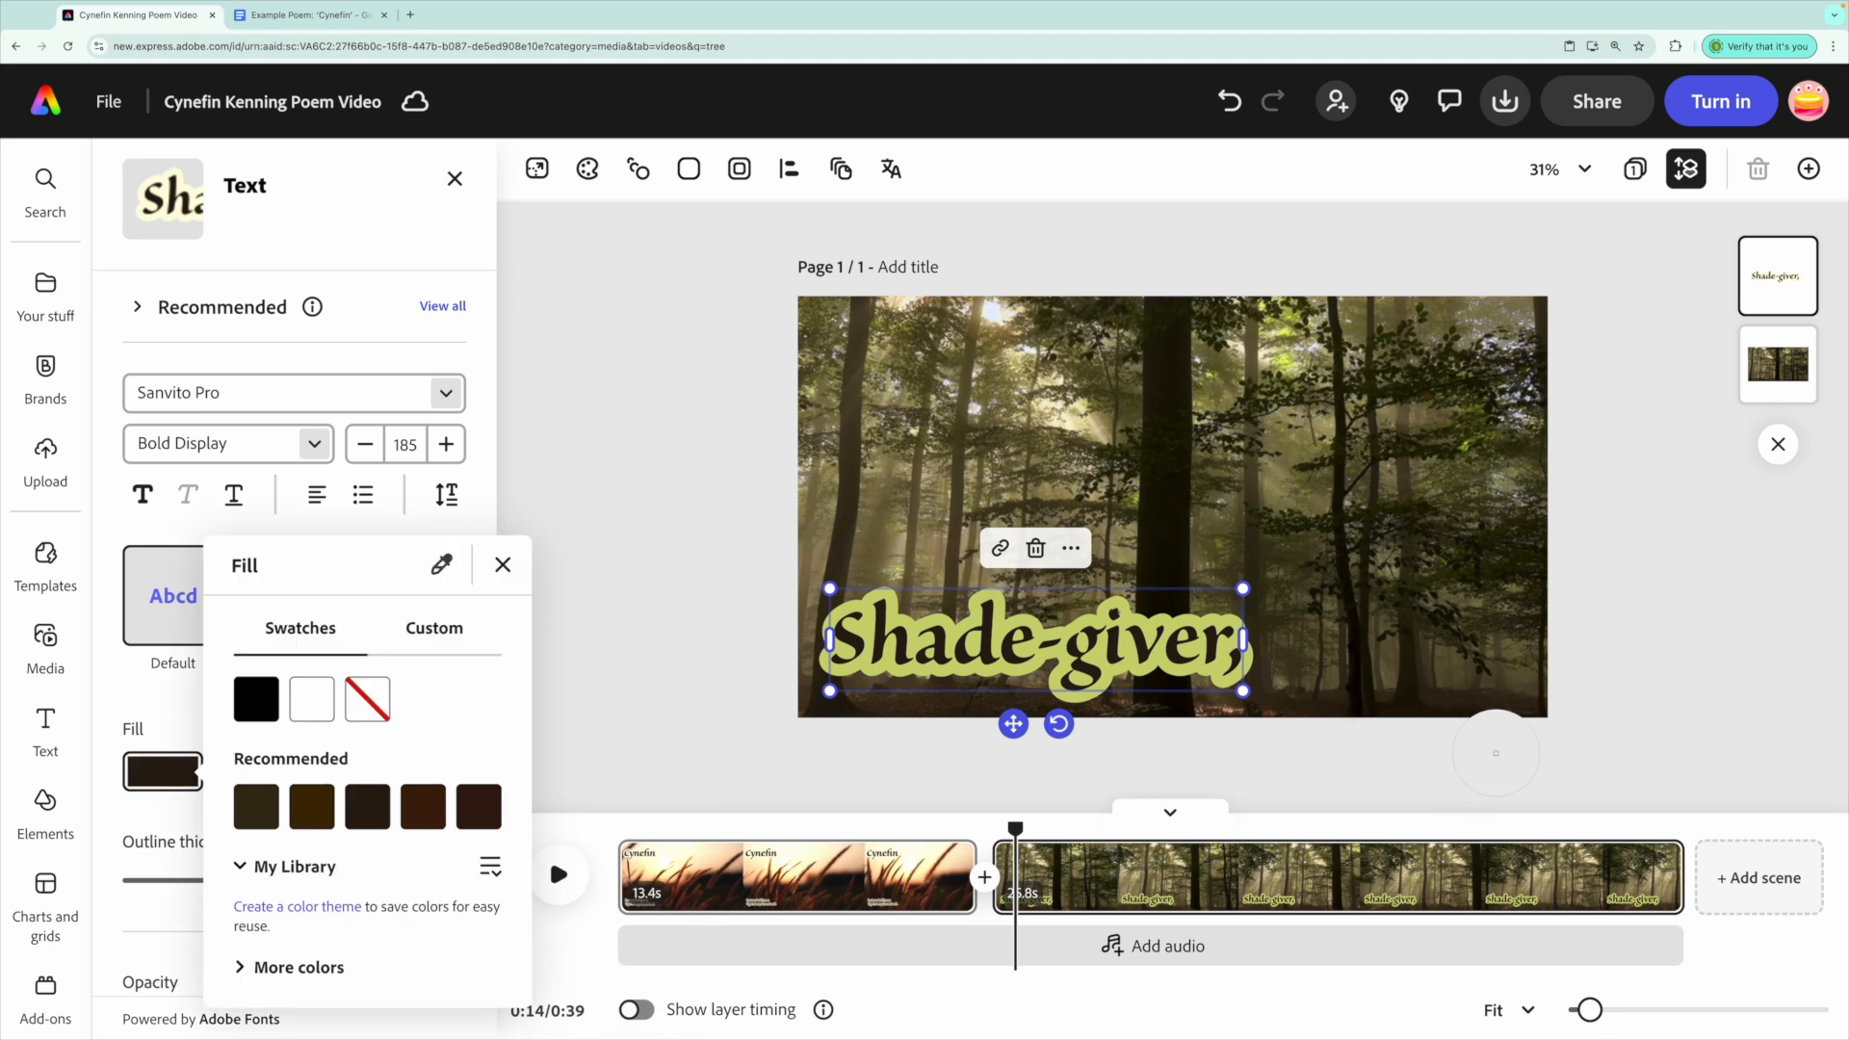
click(1426, 691)
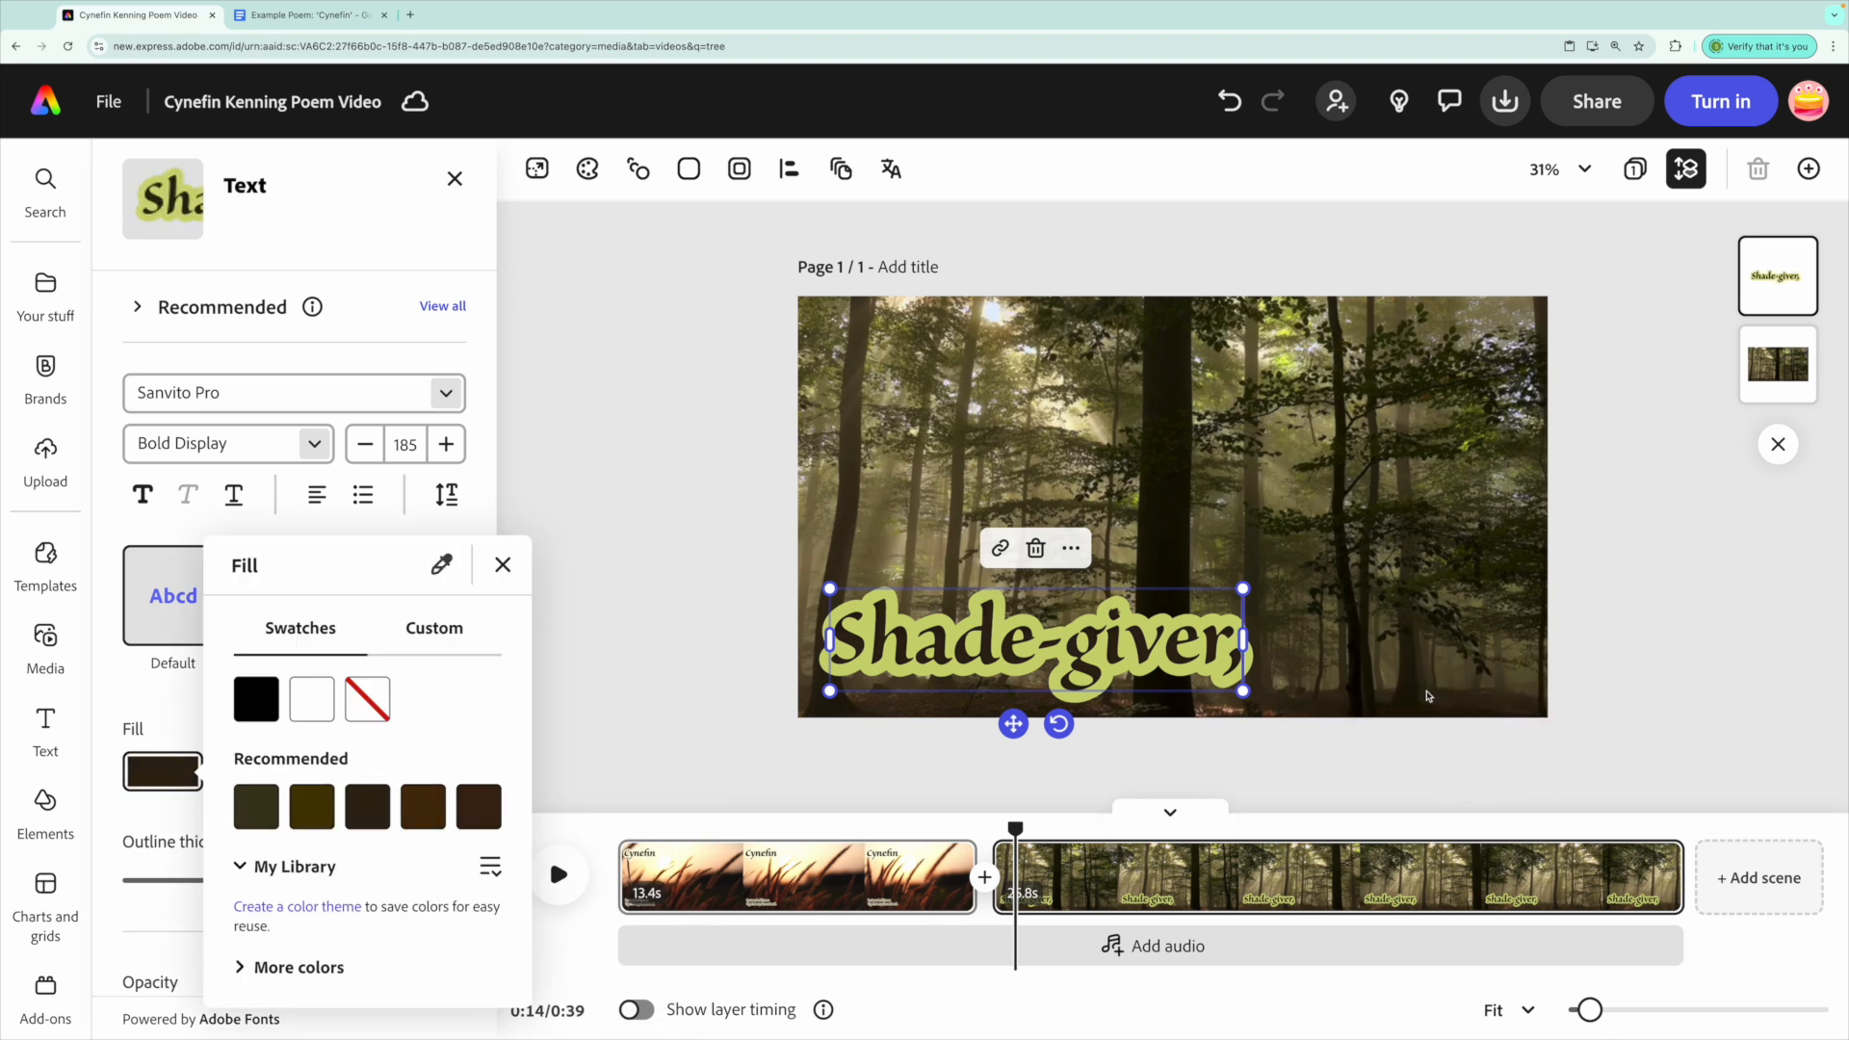
click(718, 613)
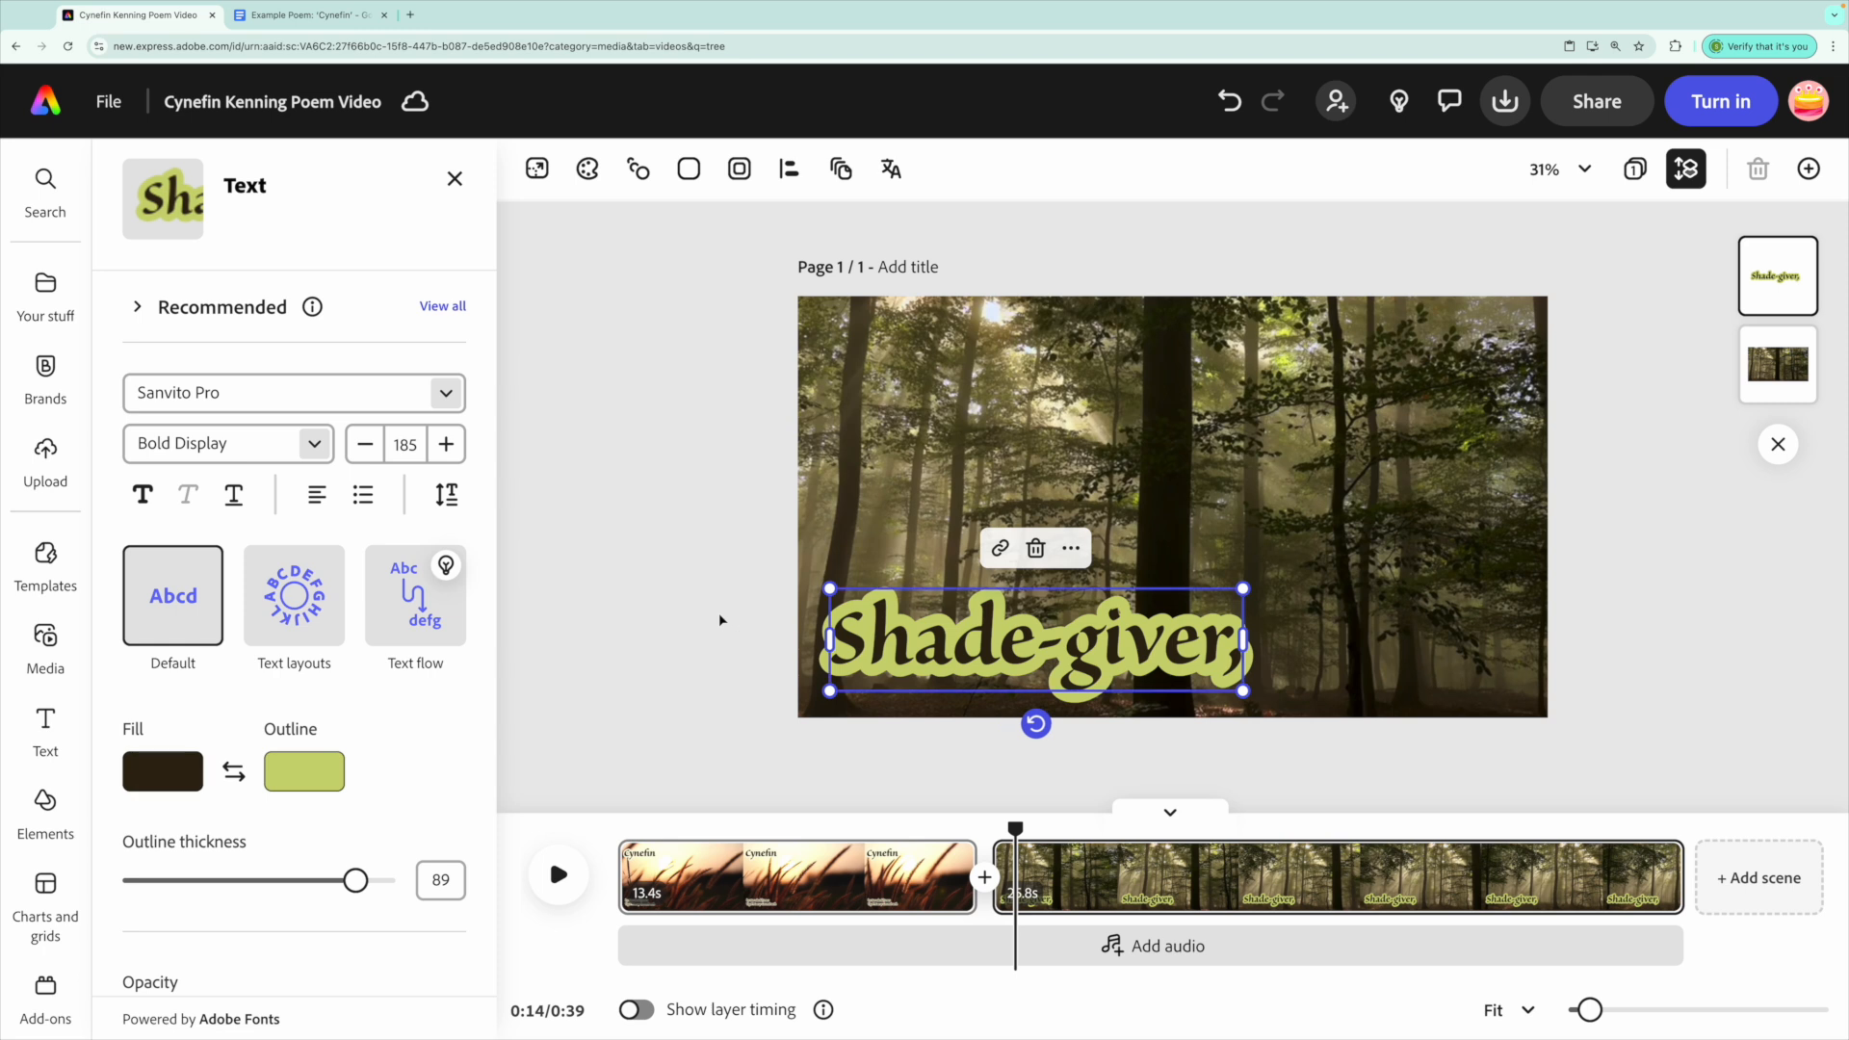
click(718, 614)
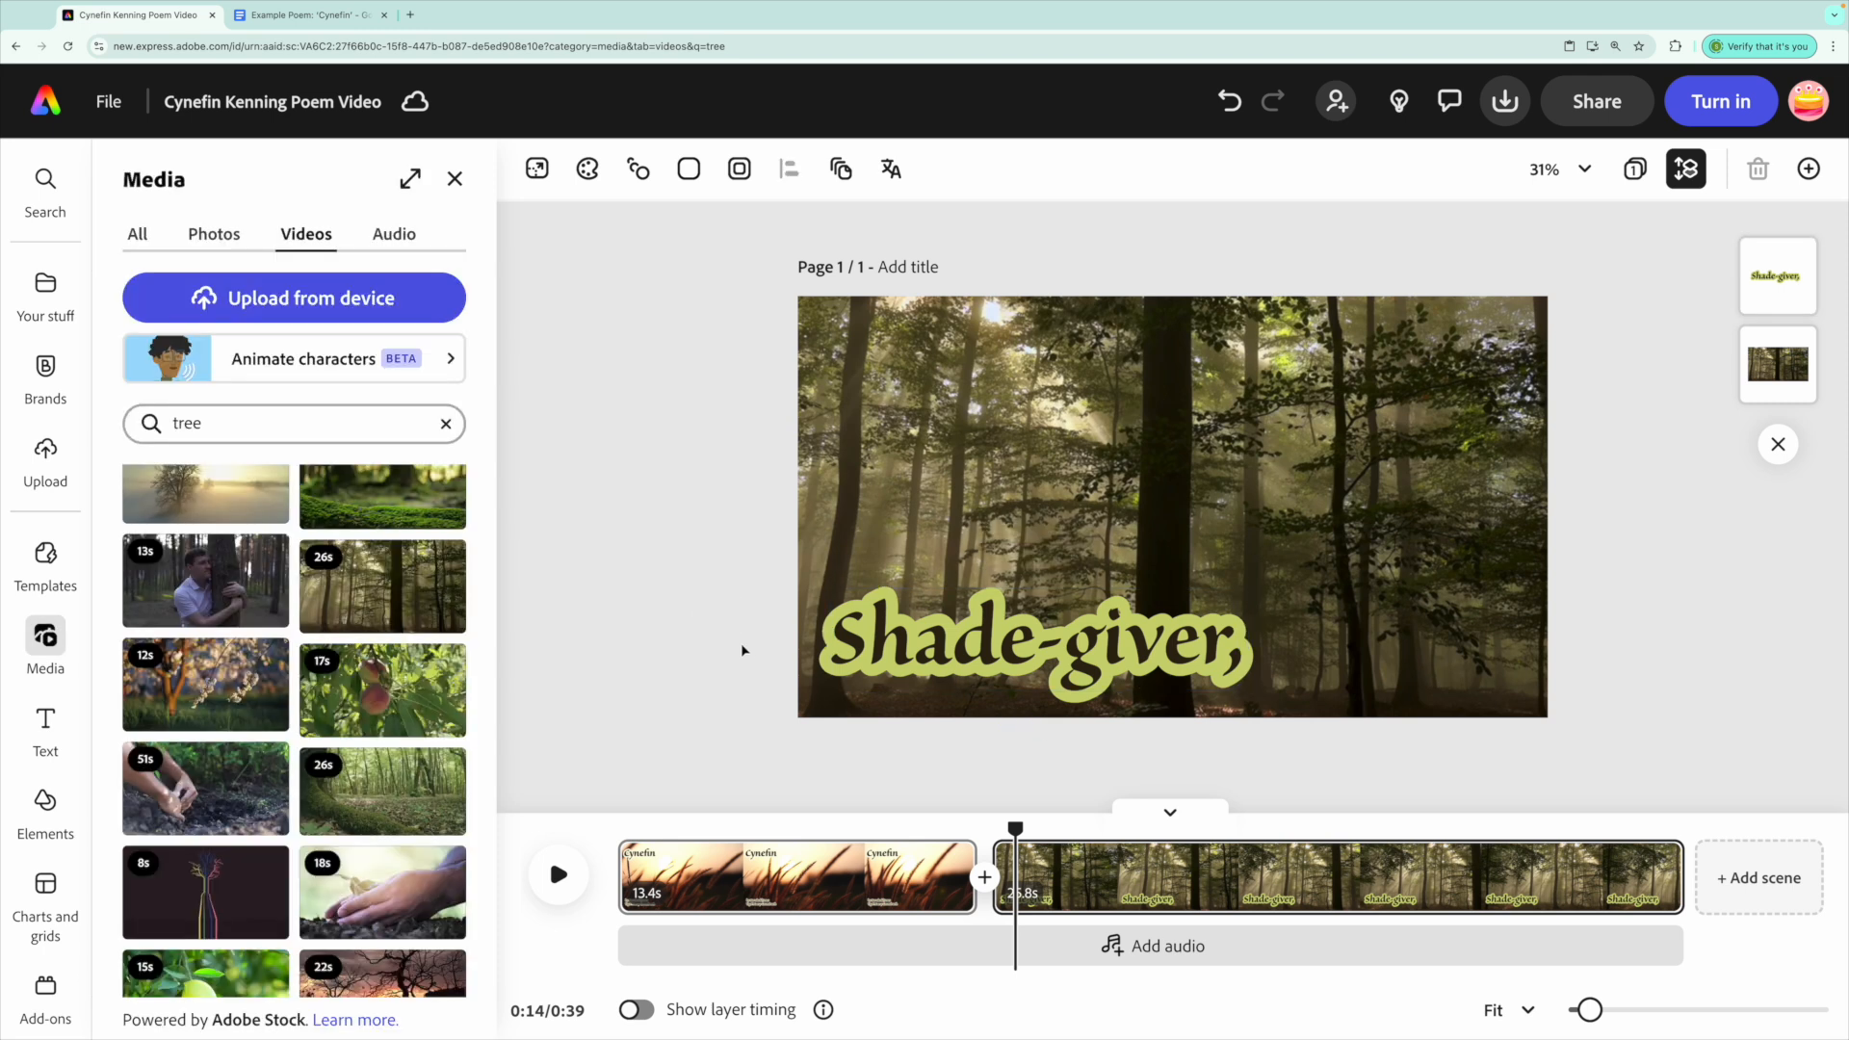
drag(1015, 828, 1134, 830)
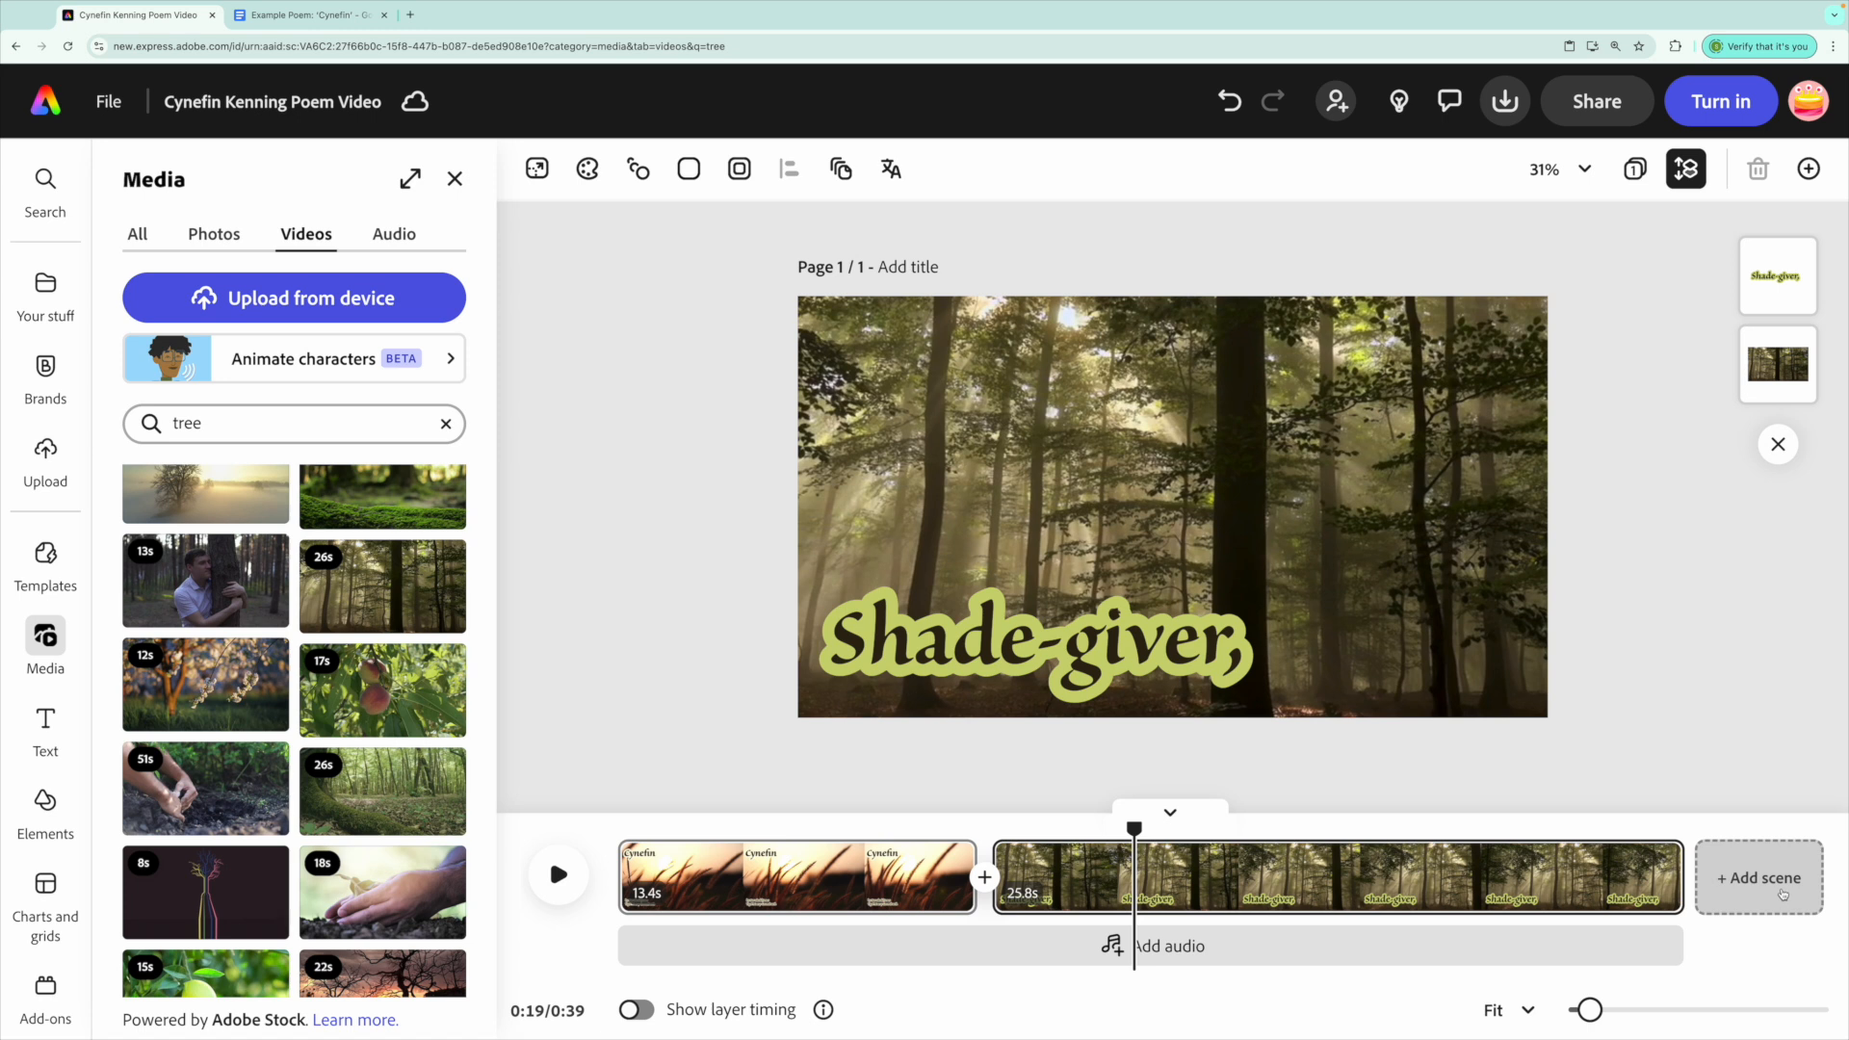
Add a third blank scene after the forest scene, checking the poem document in between.
click(1783, 893)
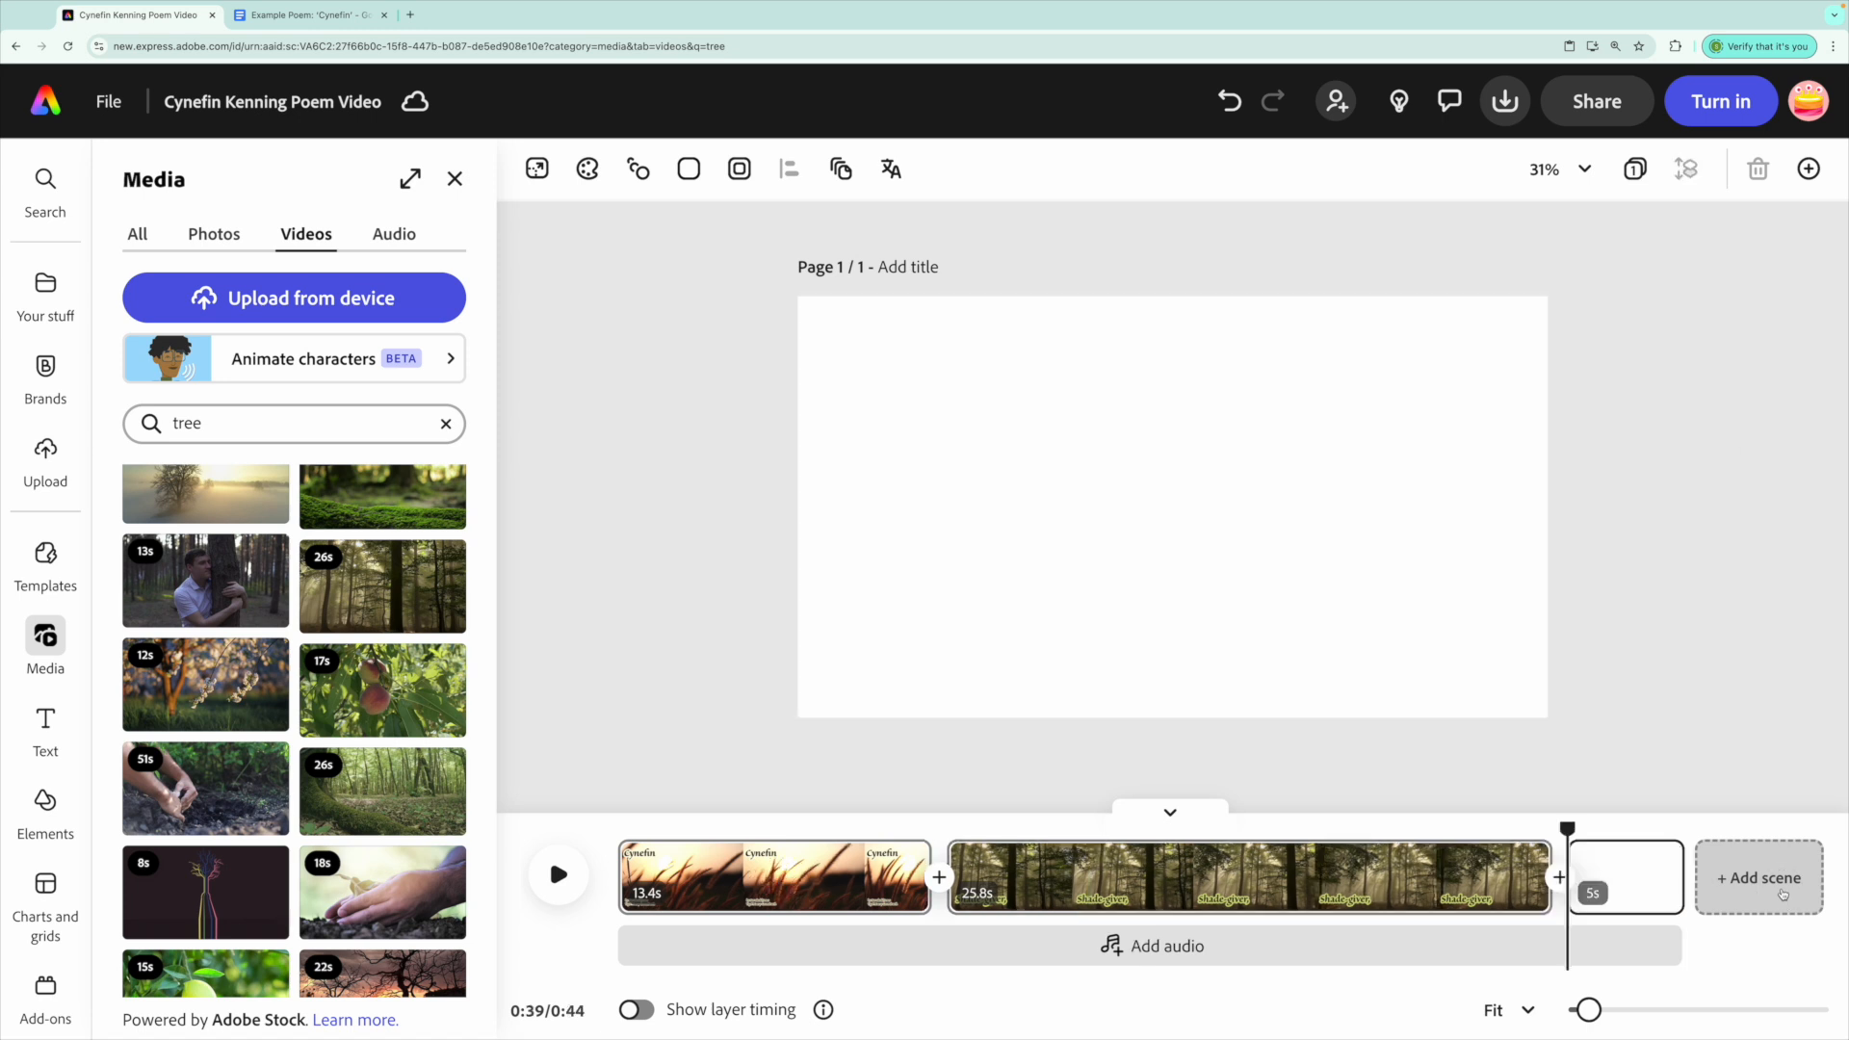
click(286, 16)
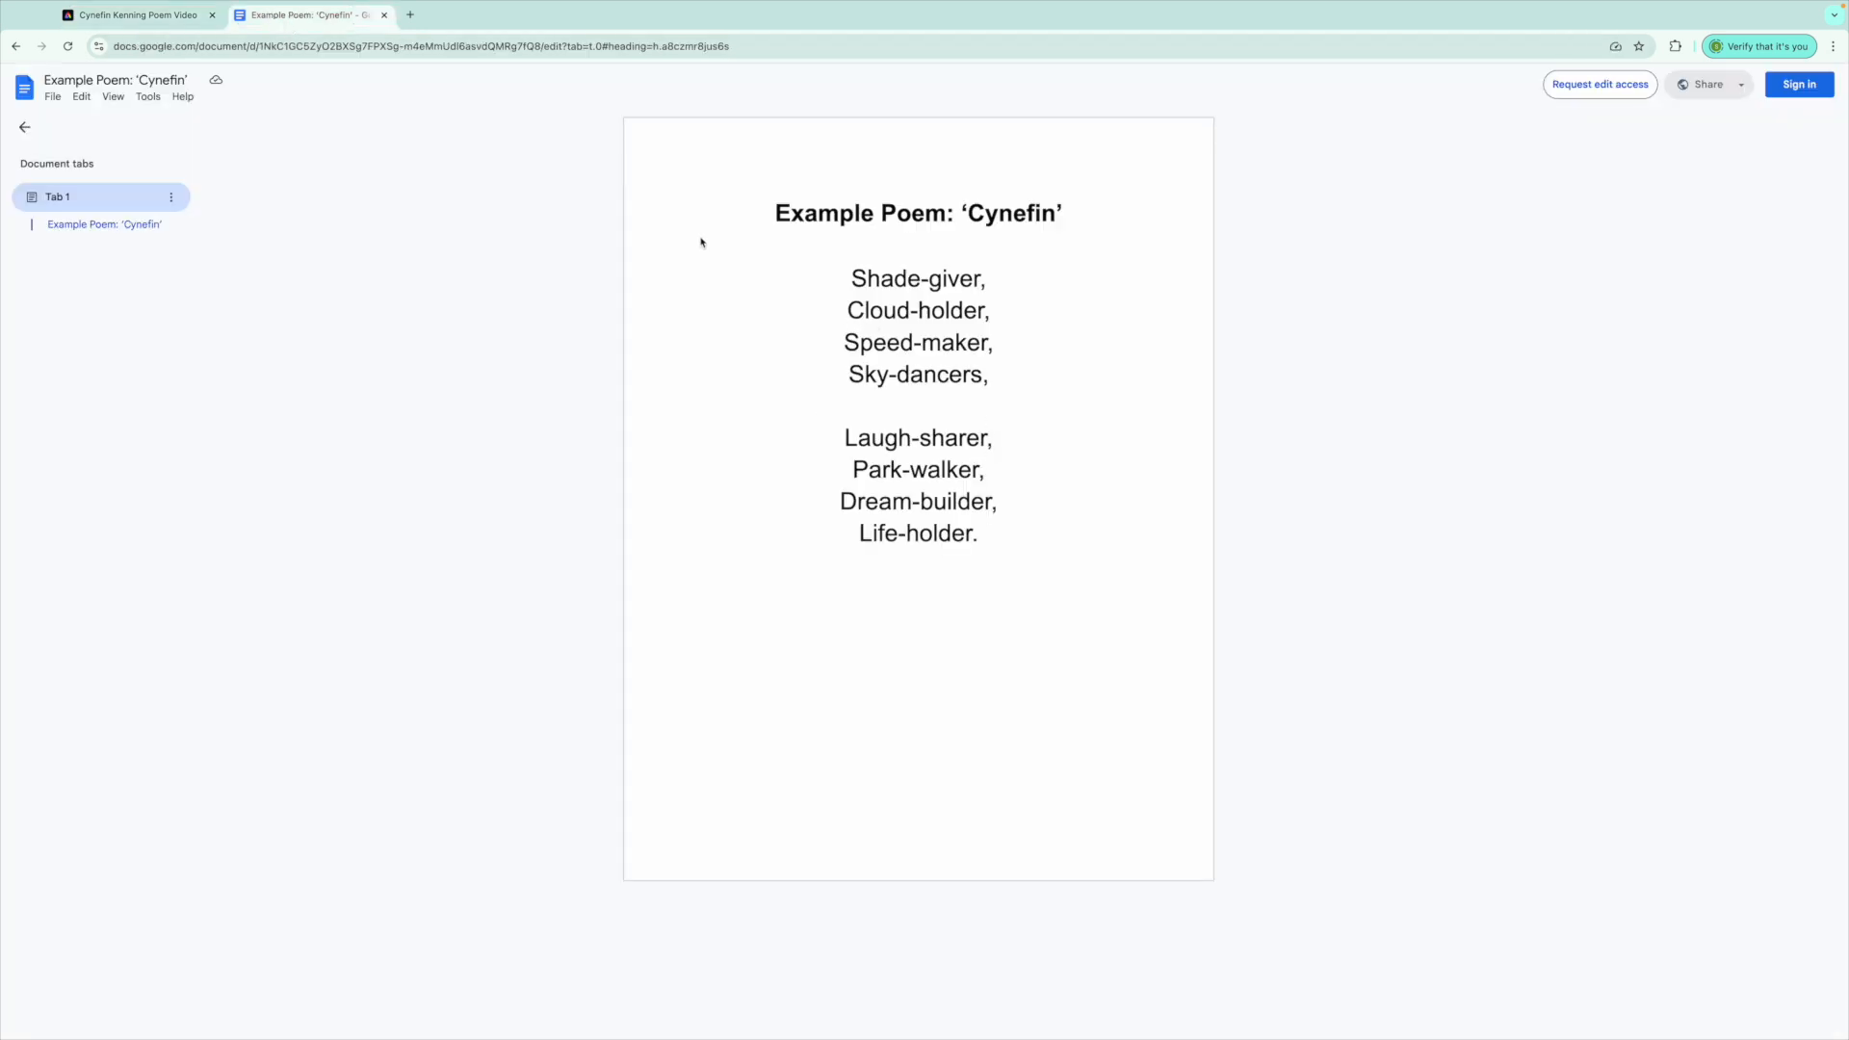
click(126, 16)
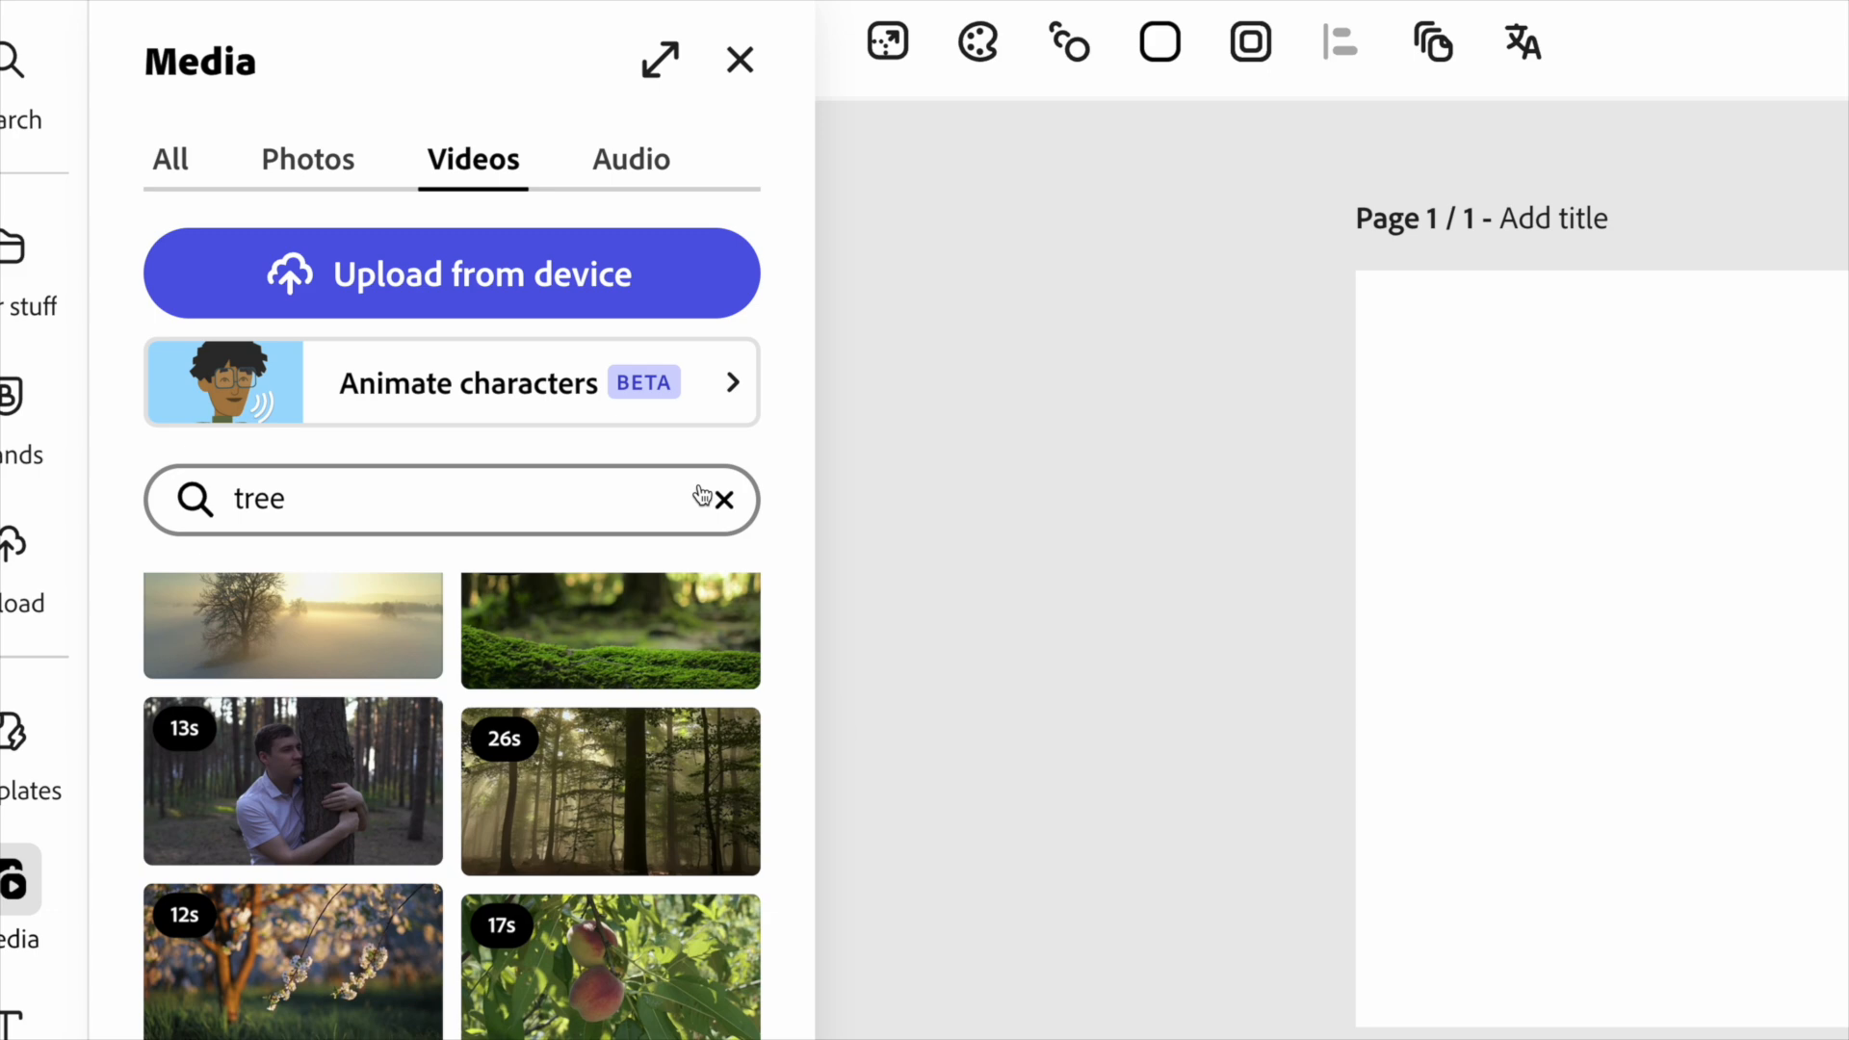
Put the 11s blue-sky clouds stock clip in the new scene and paste the Cynefin text on it.
click(446, 424)
text(clouds)
key(Return)
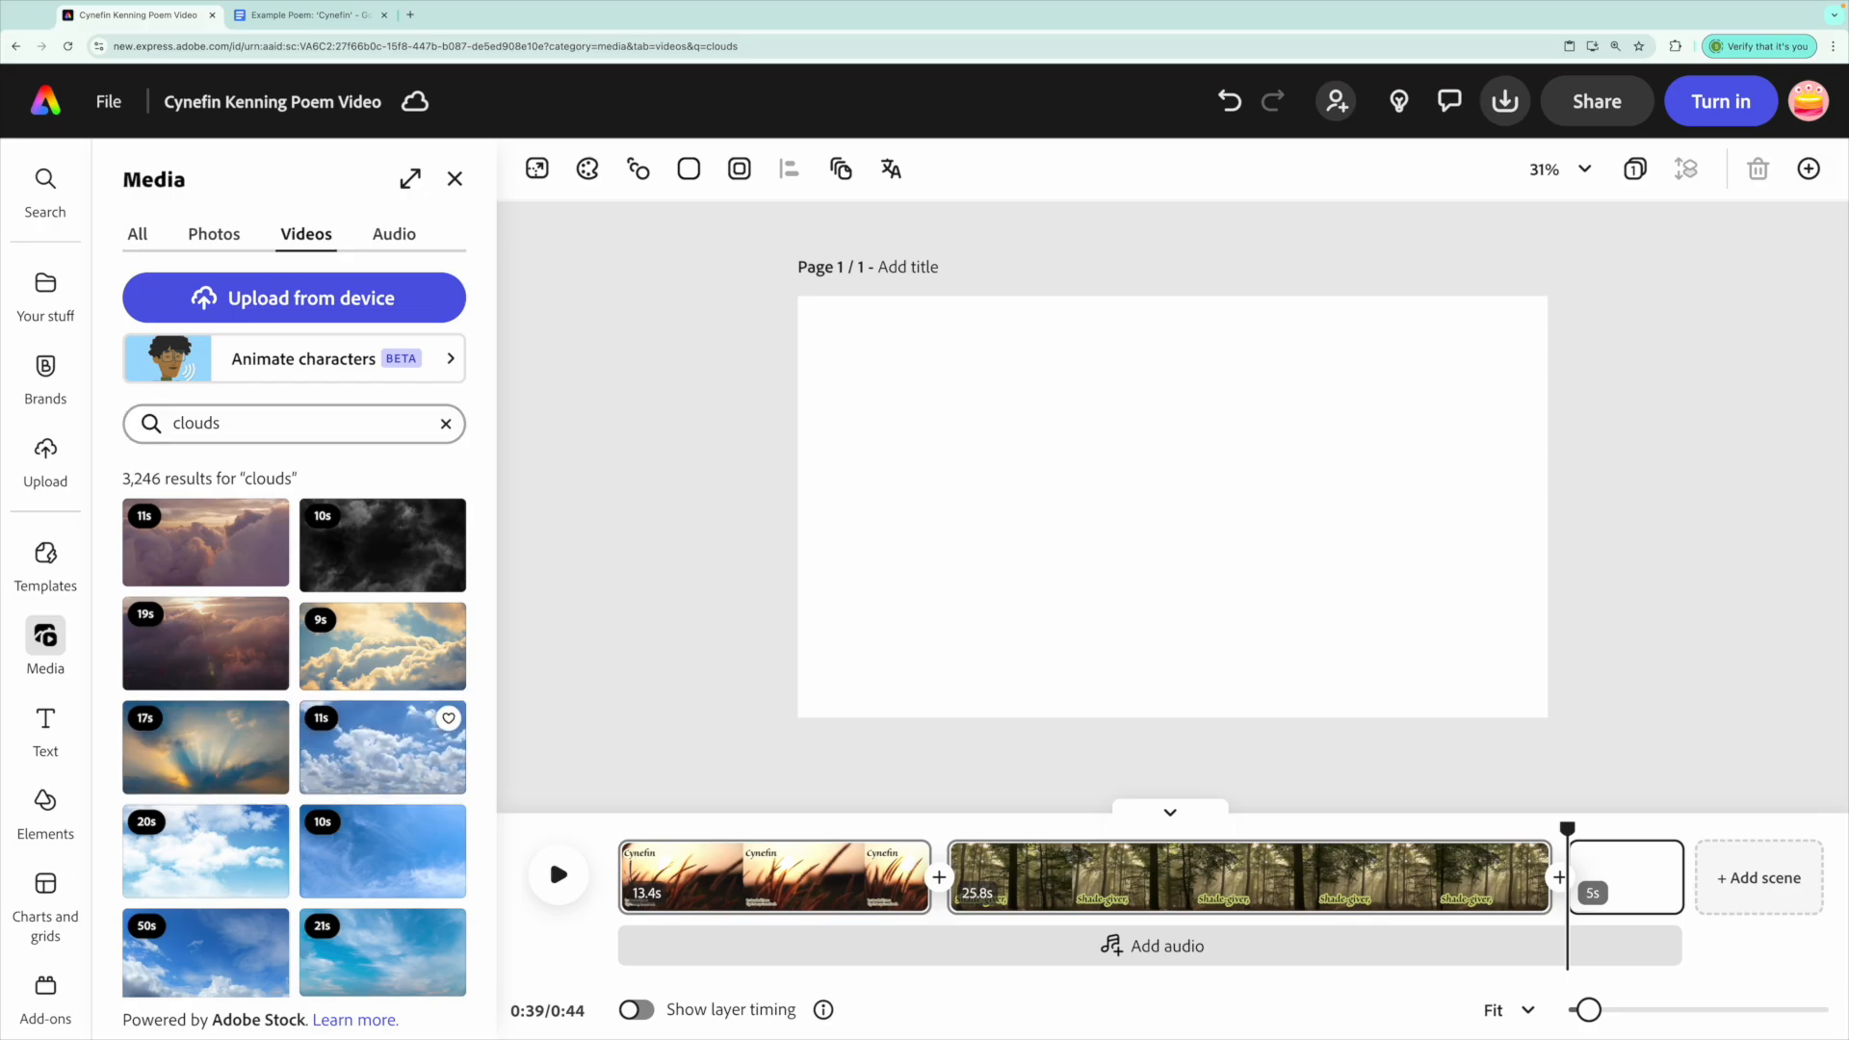
click(382, 747)
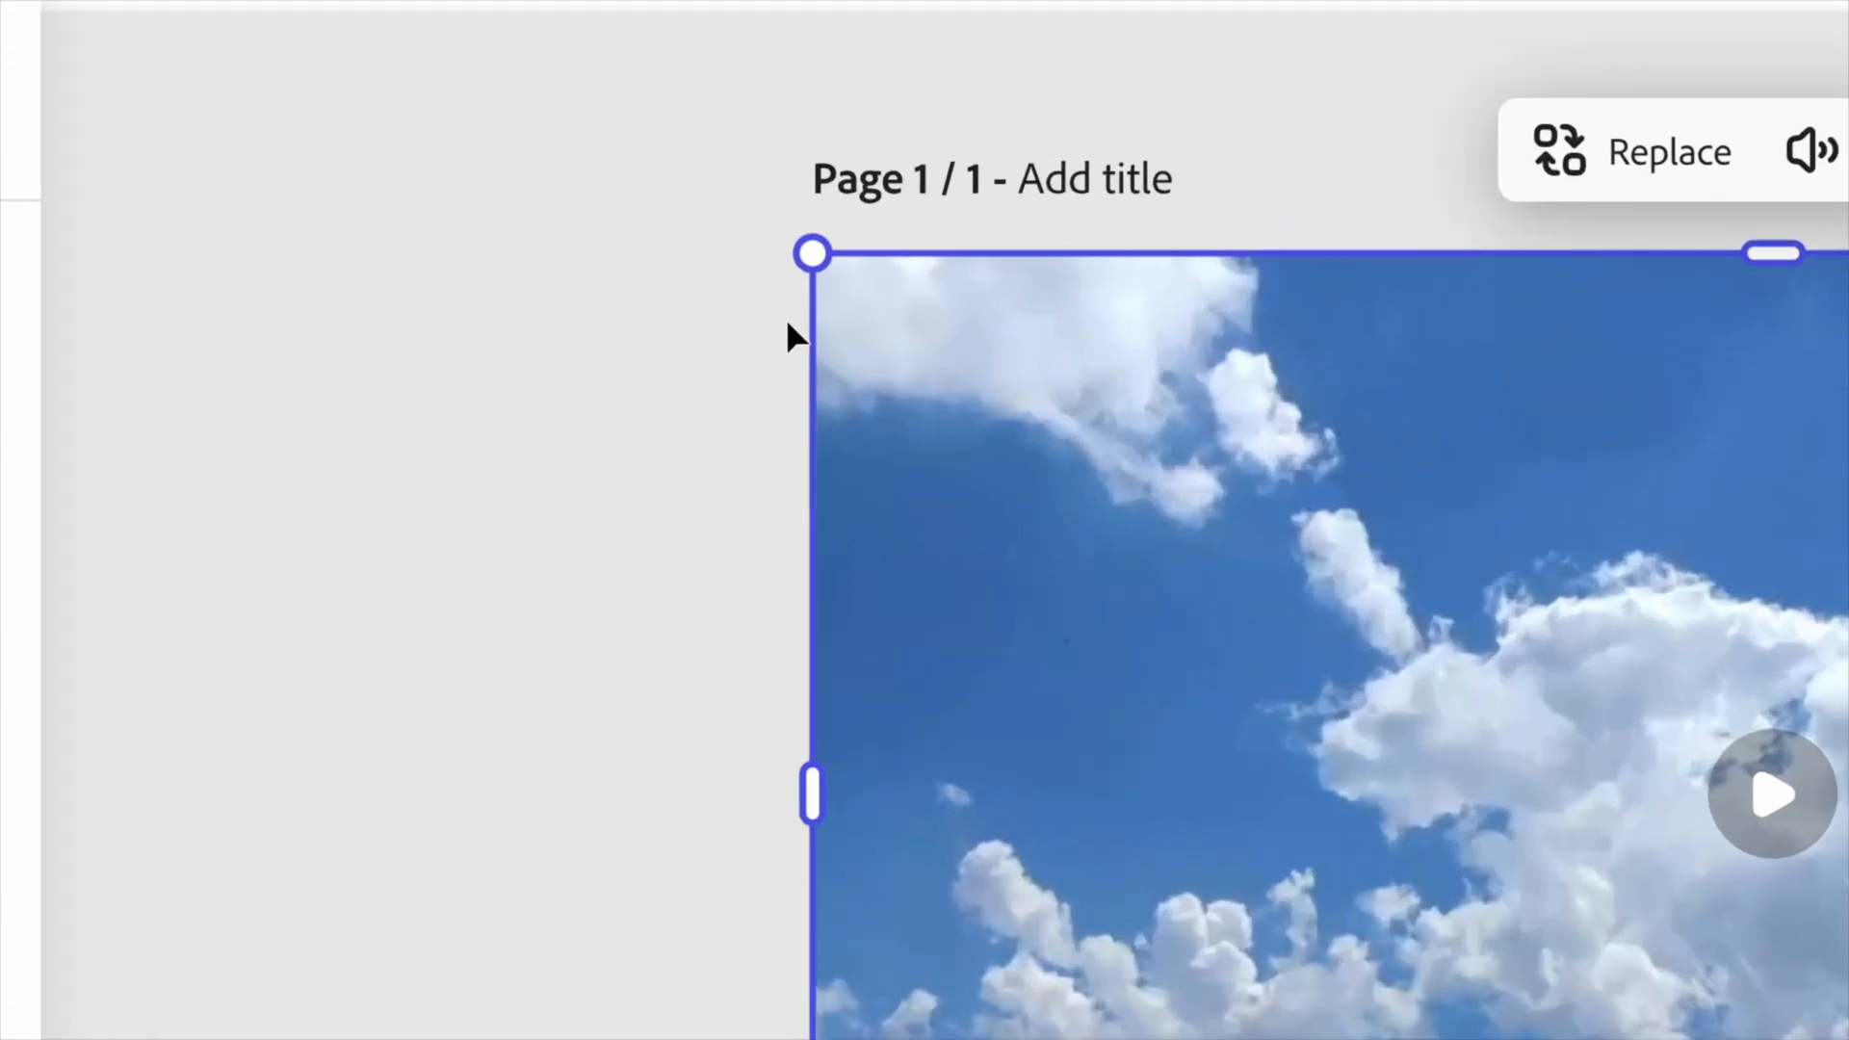
right_click(1018, 360)
click(1257, 682)
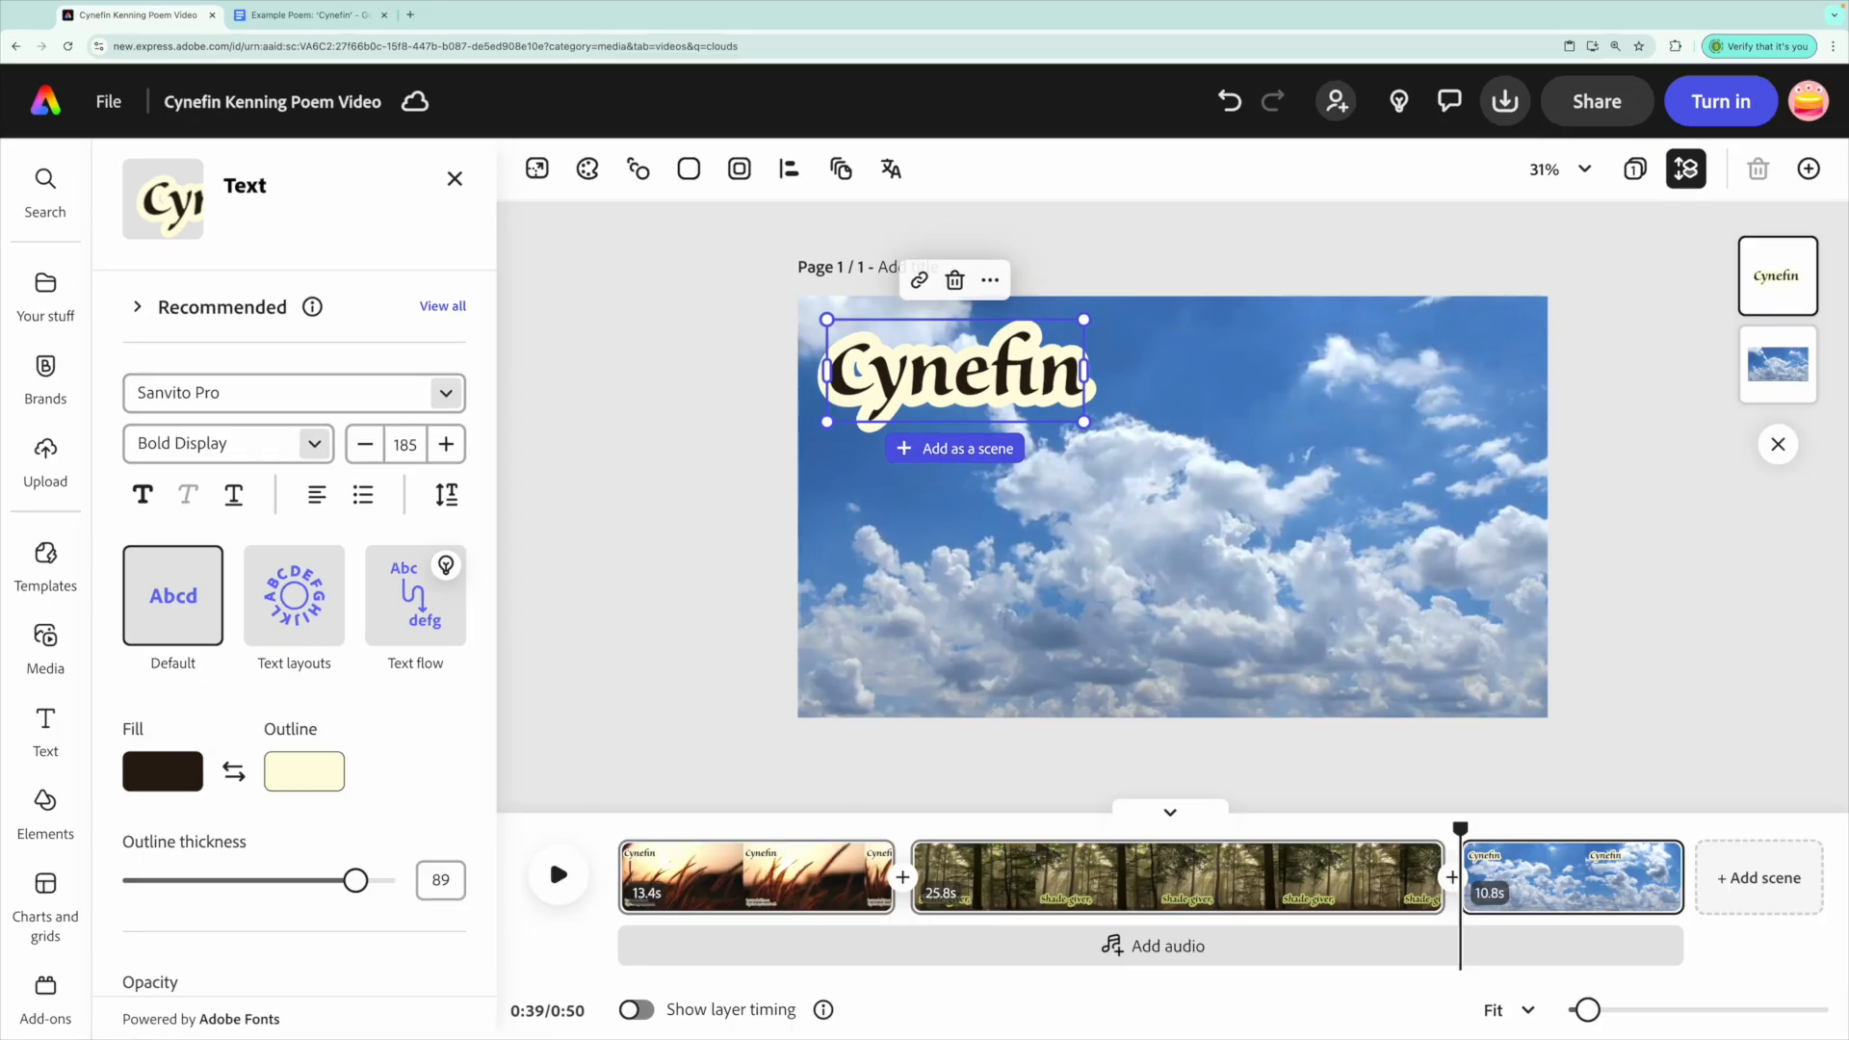
Replace the pasted Cynefin text with 'Cloud-holder,'.
key(ctrl+a)
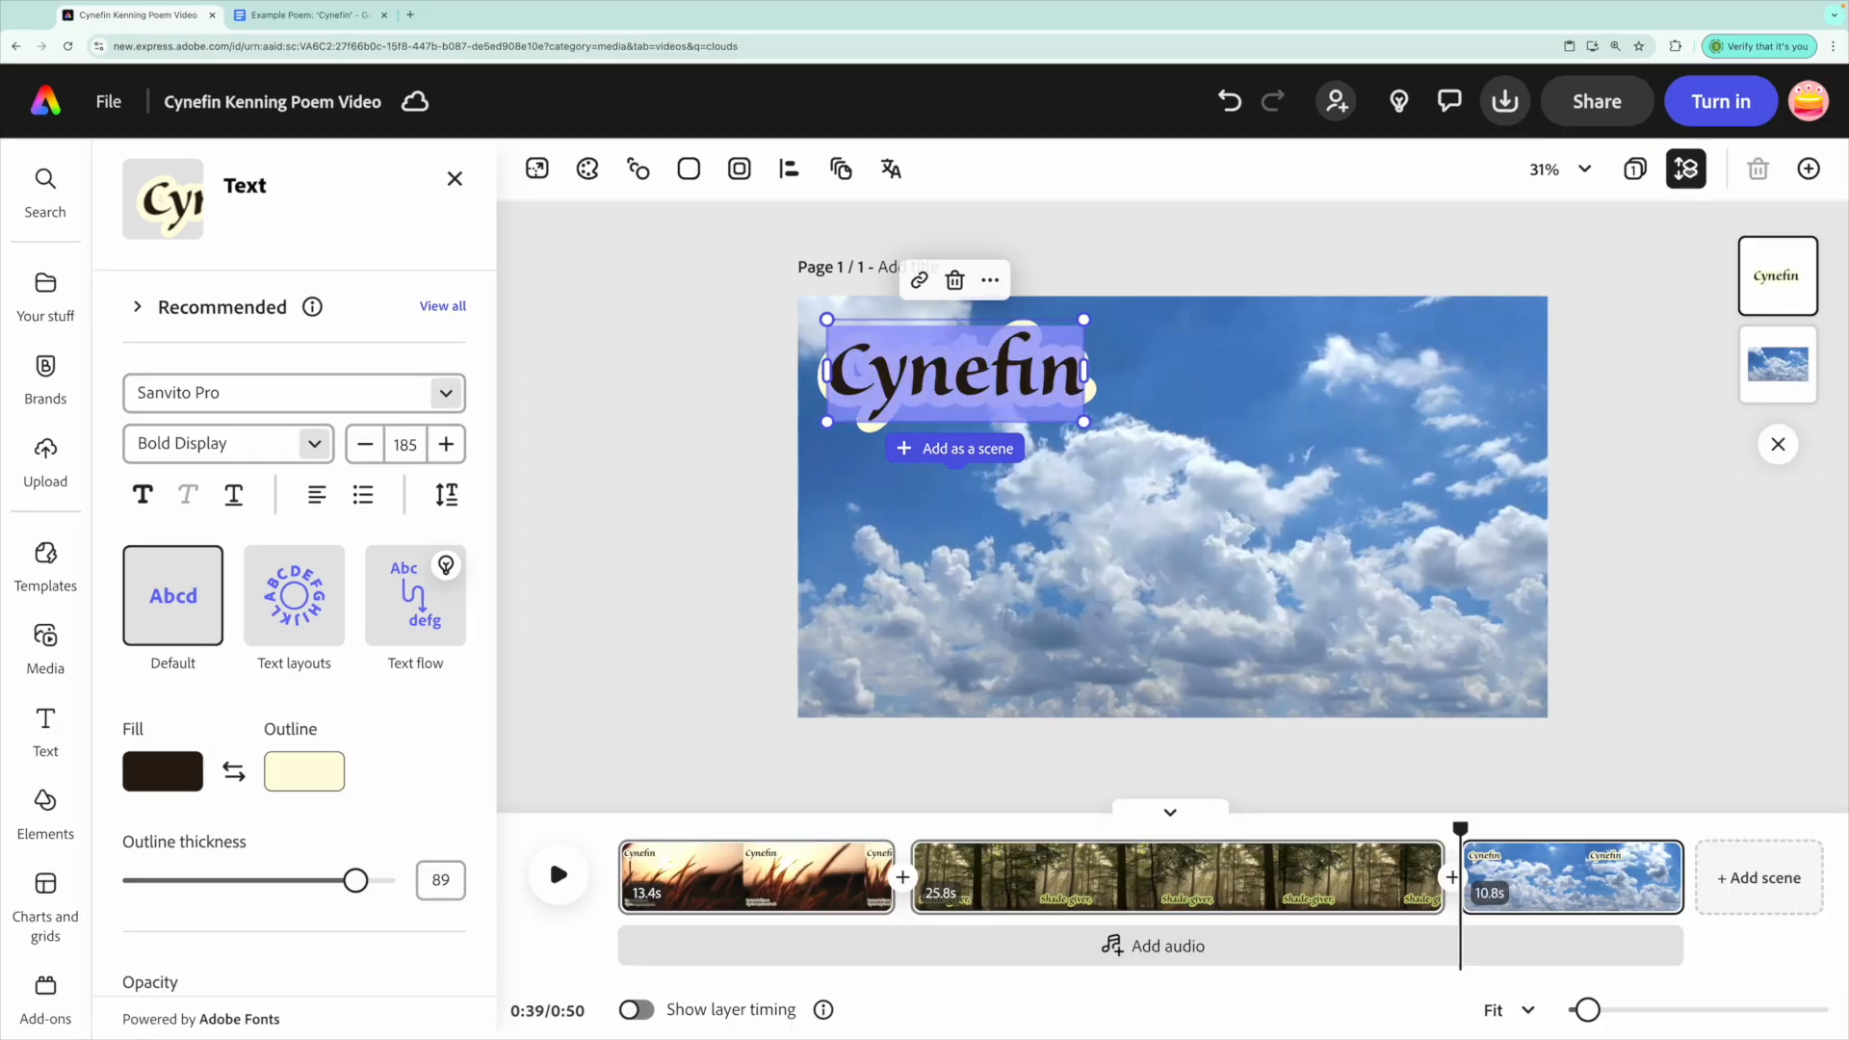
key(ctrl+Tab)
key(ctrl+shift+Tab)
text(Cloud-holder,)
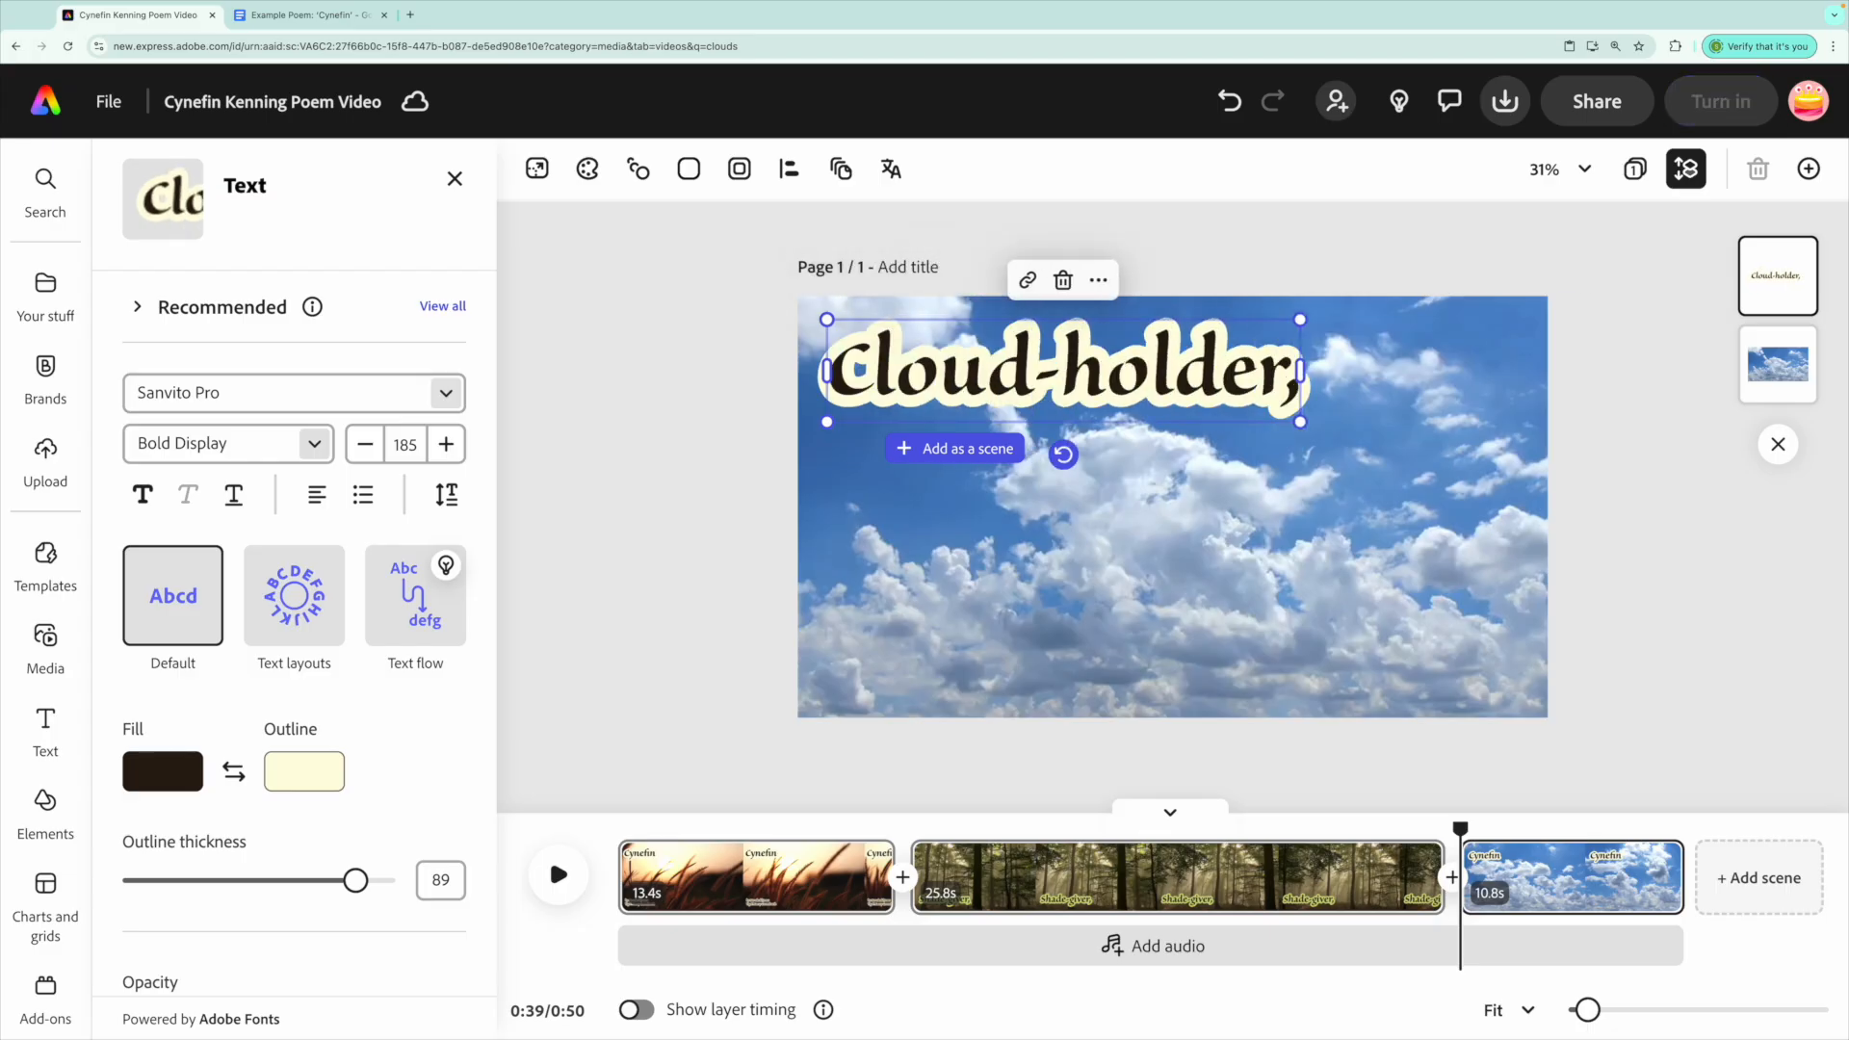
Sample a light-blue outline and a blue fill for the text from the sky.
click(304, 771)
click(581, 565)
click(1541, 464)
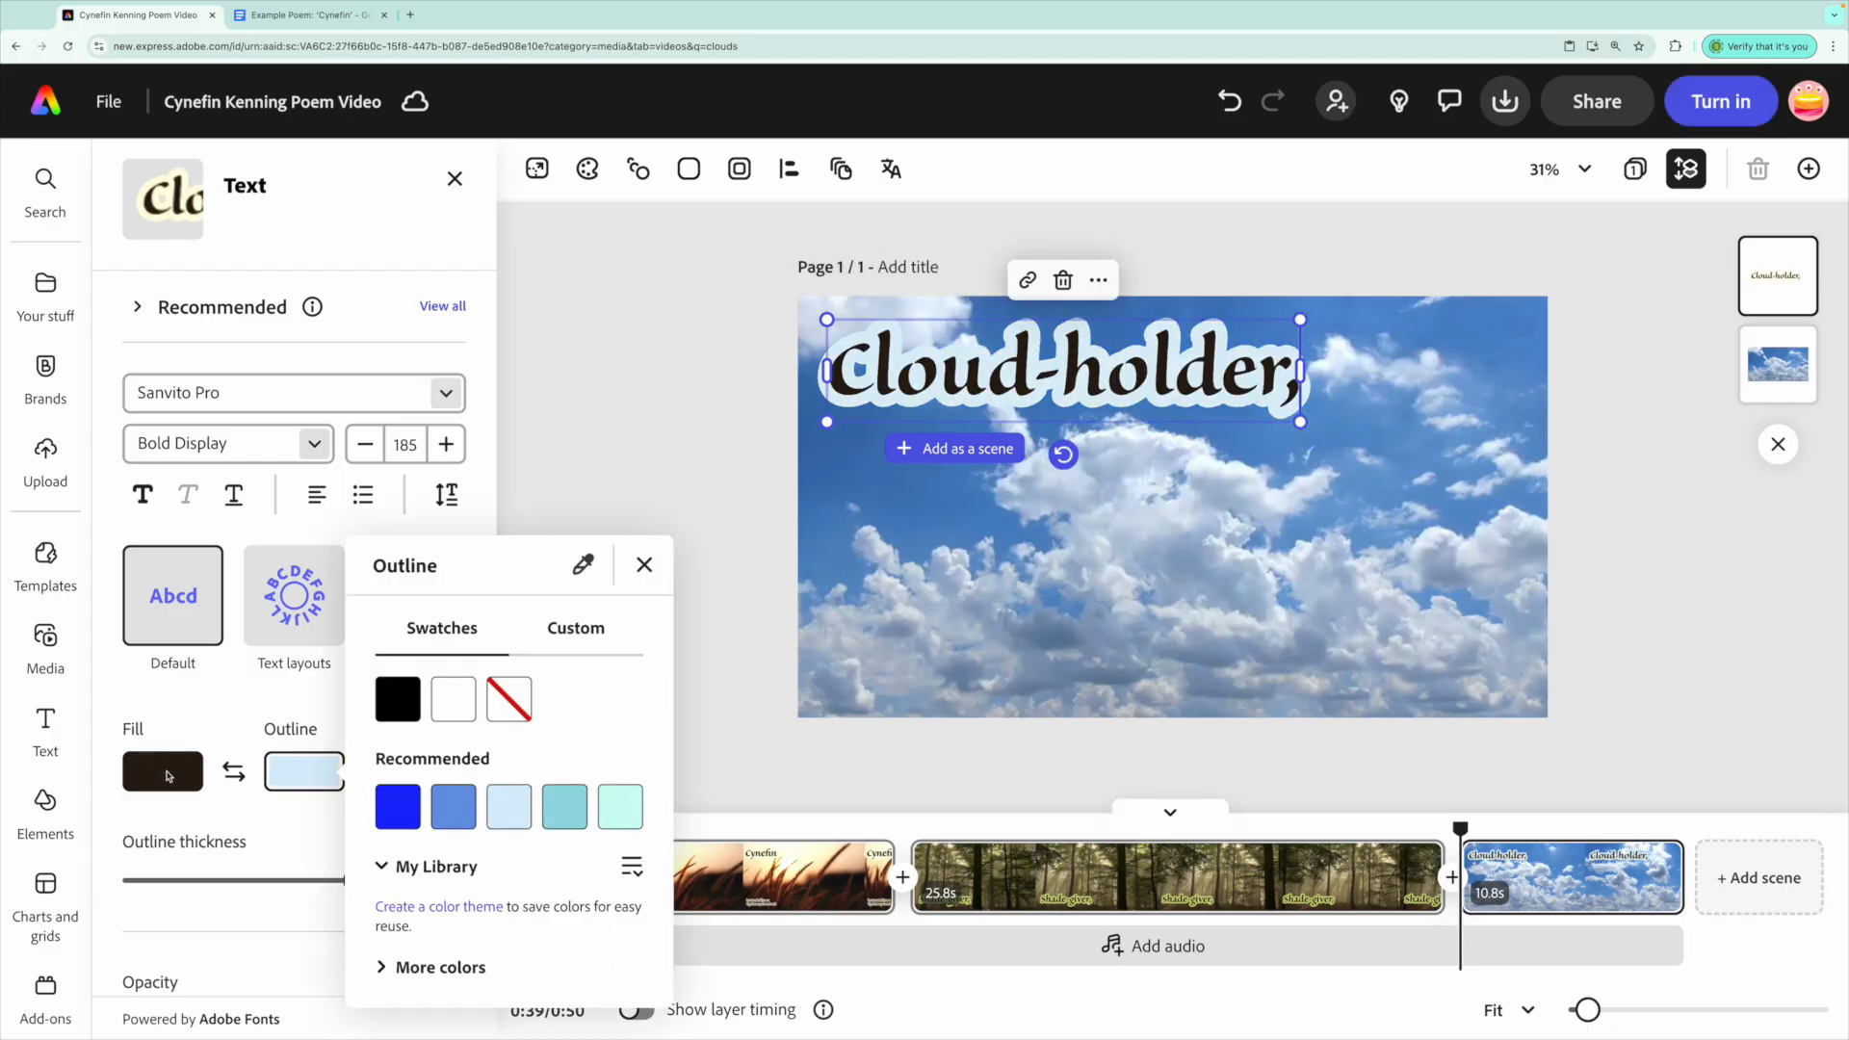
click(169, 773)
click(442, 565)
click(992, 356)
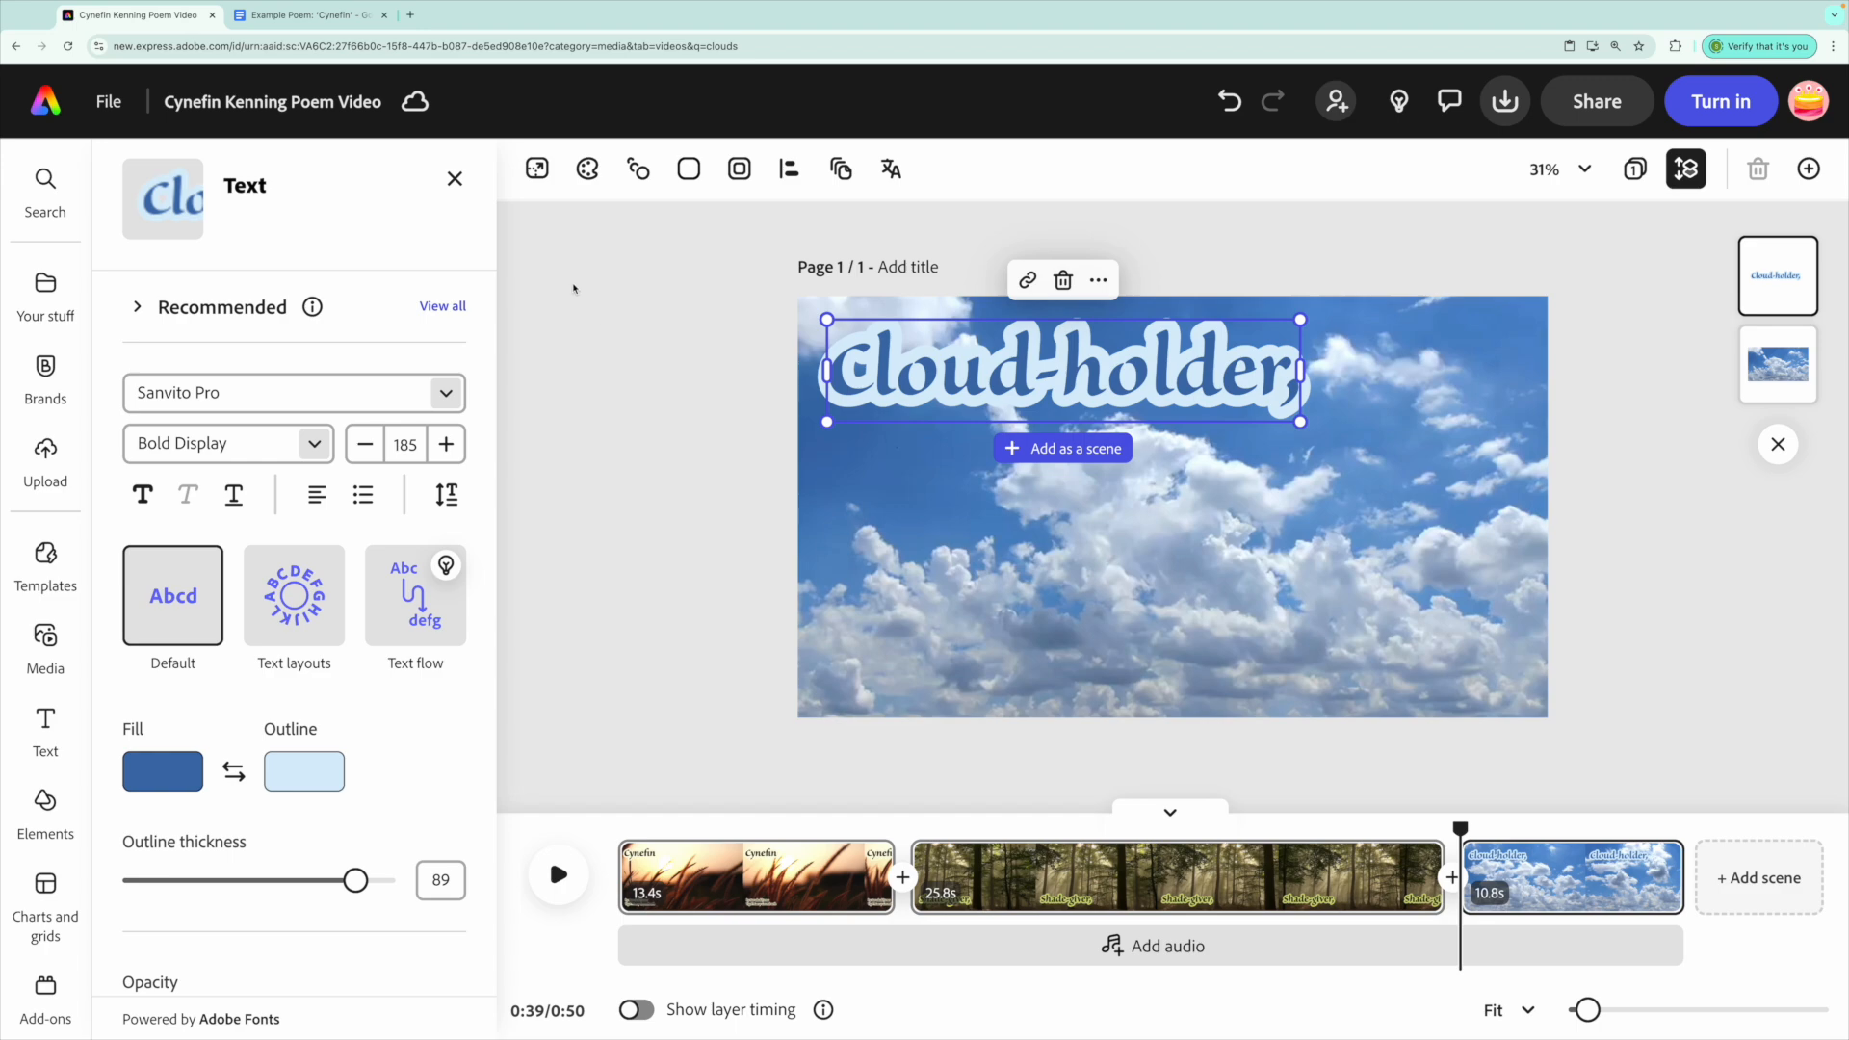
Select the next poem line 'Speed-maker,' in the Google Docs poem.
click(318, 23)
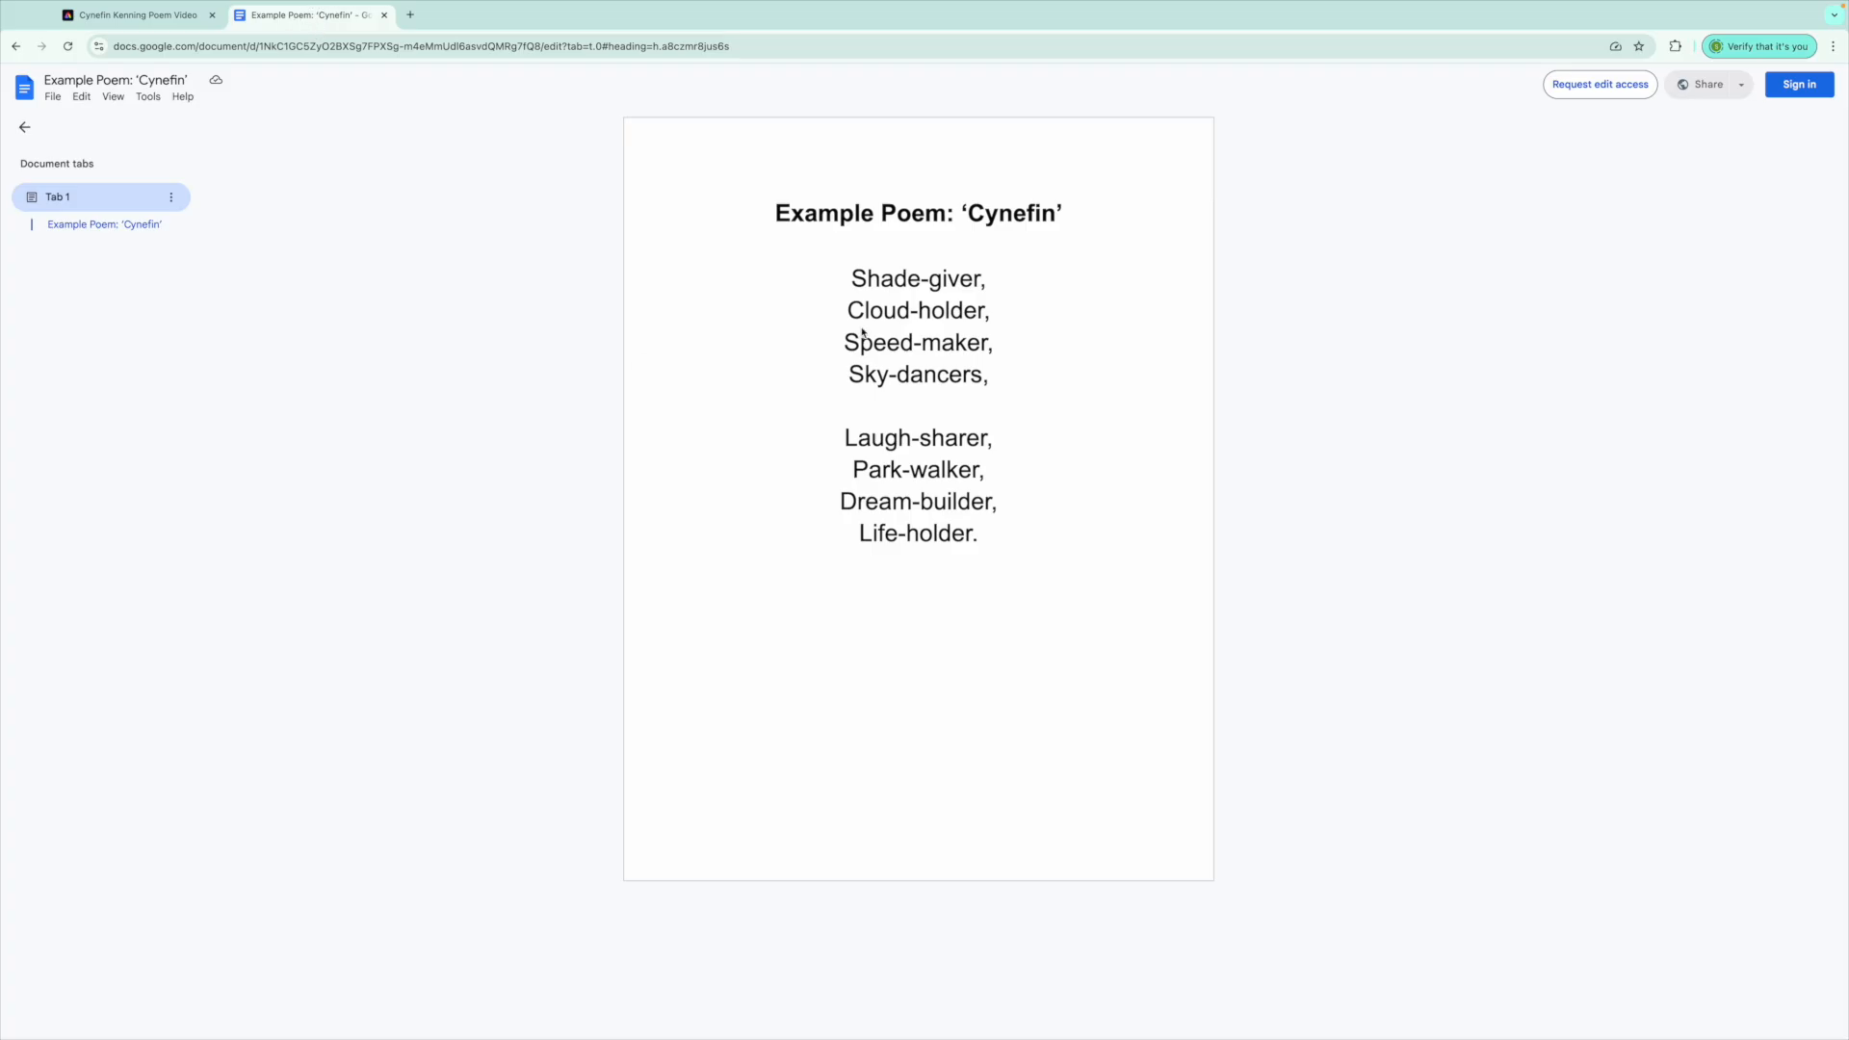
drag(849, 348, 970, 347)
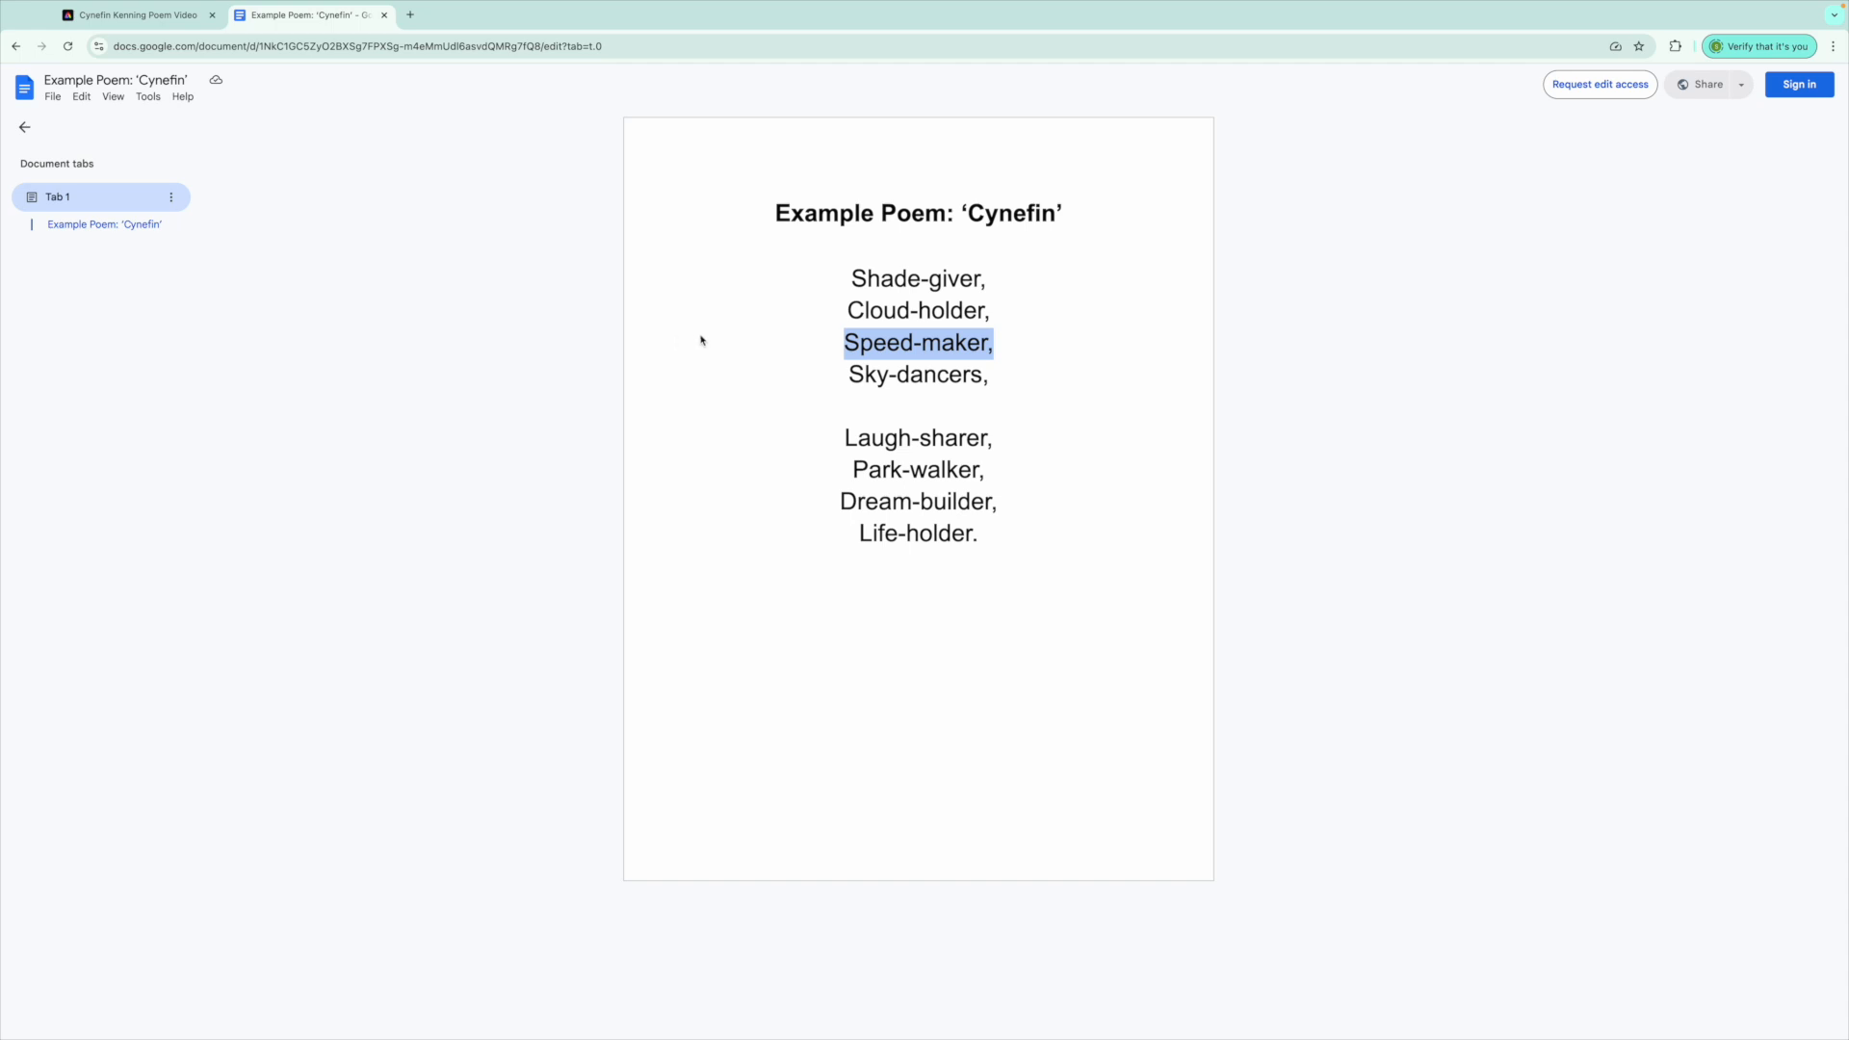
click(154, 18)
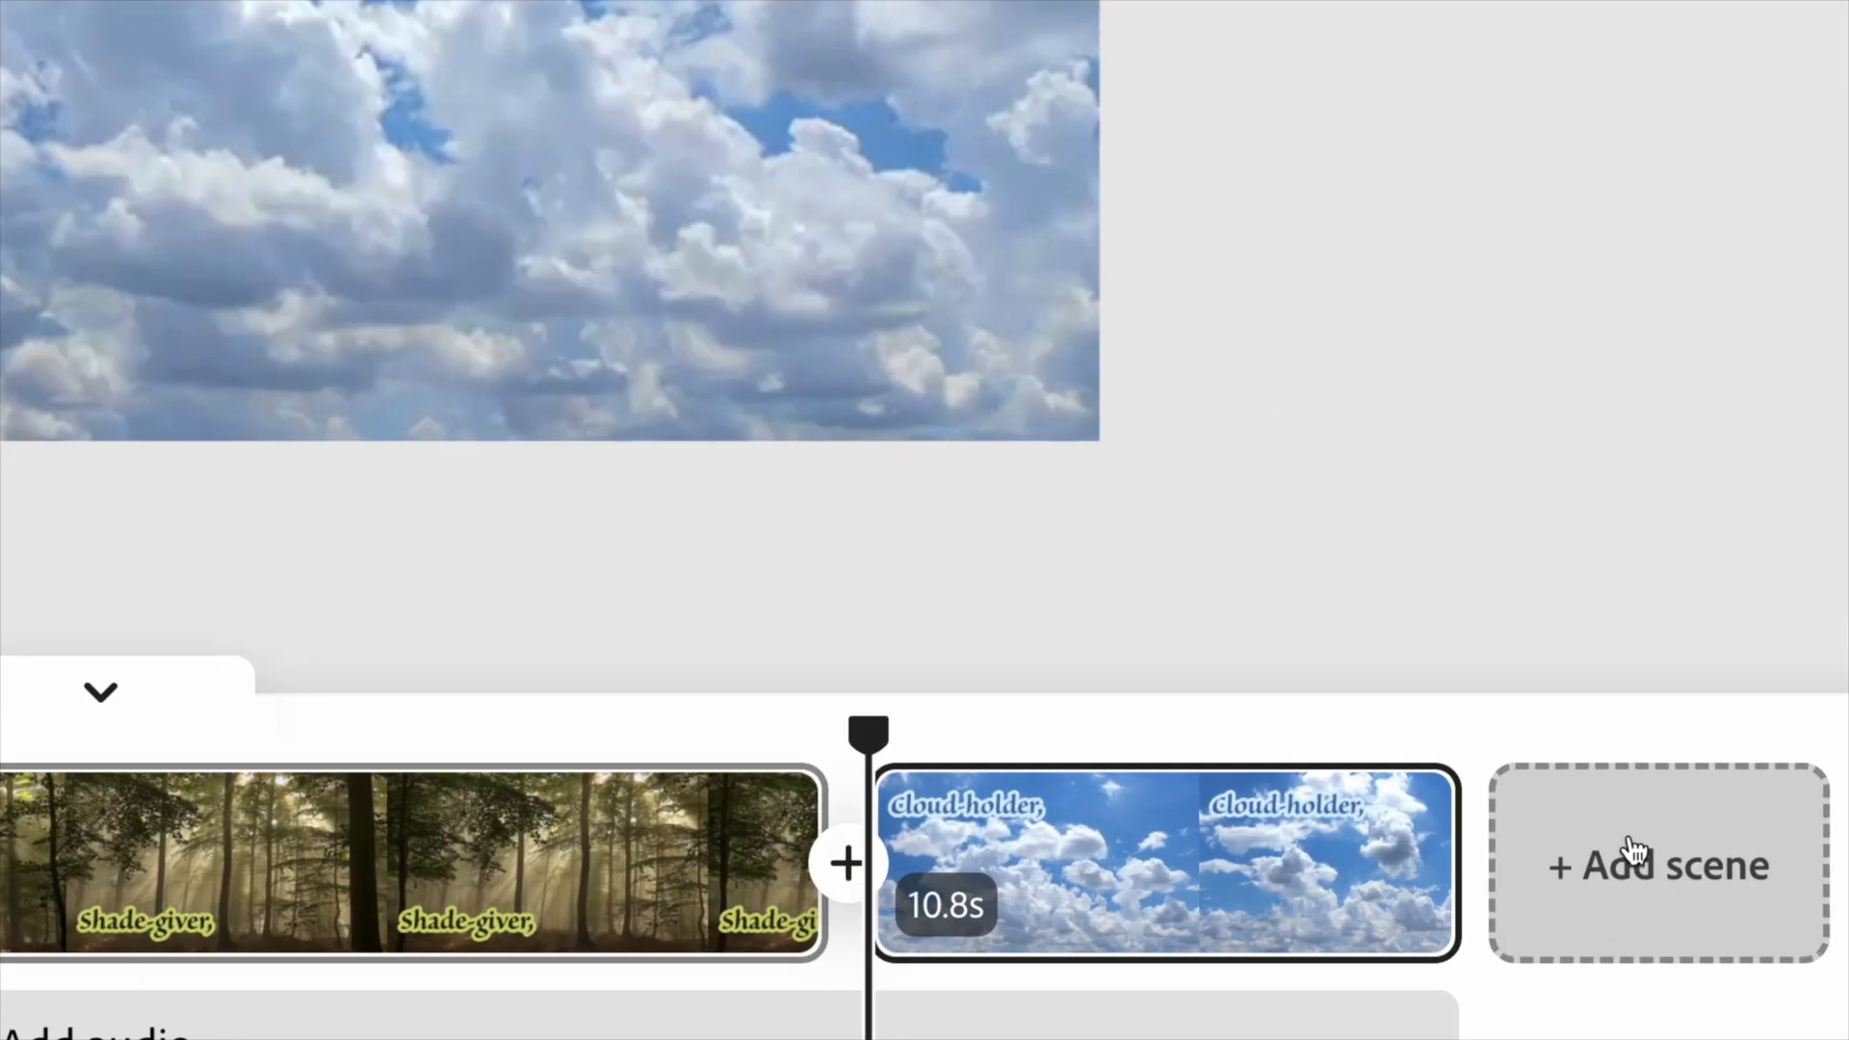
Add a new scene and fill it with the blurred night traffic clip from a traffic search.
click(1692, 893)
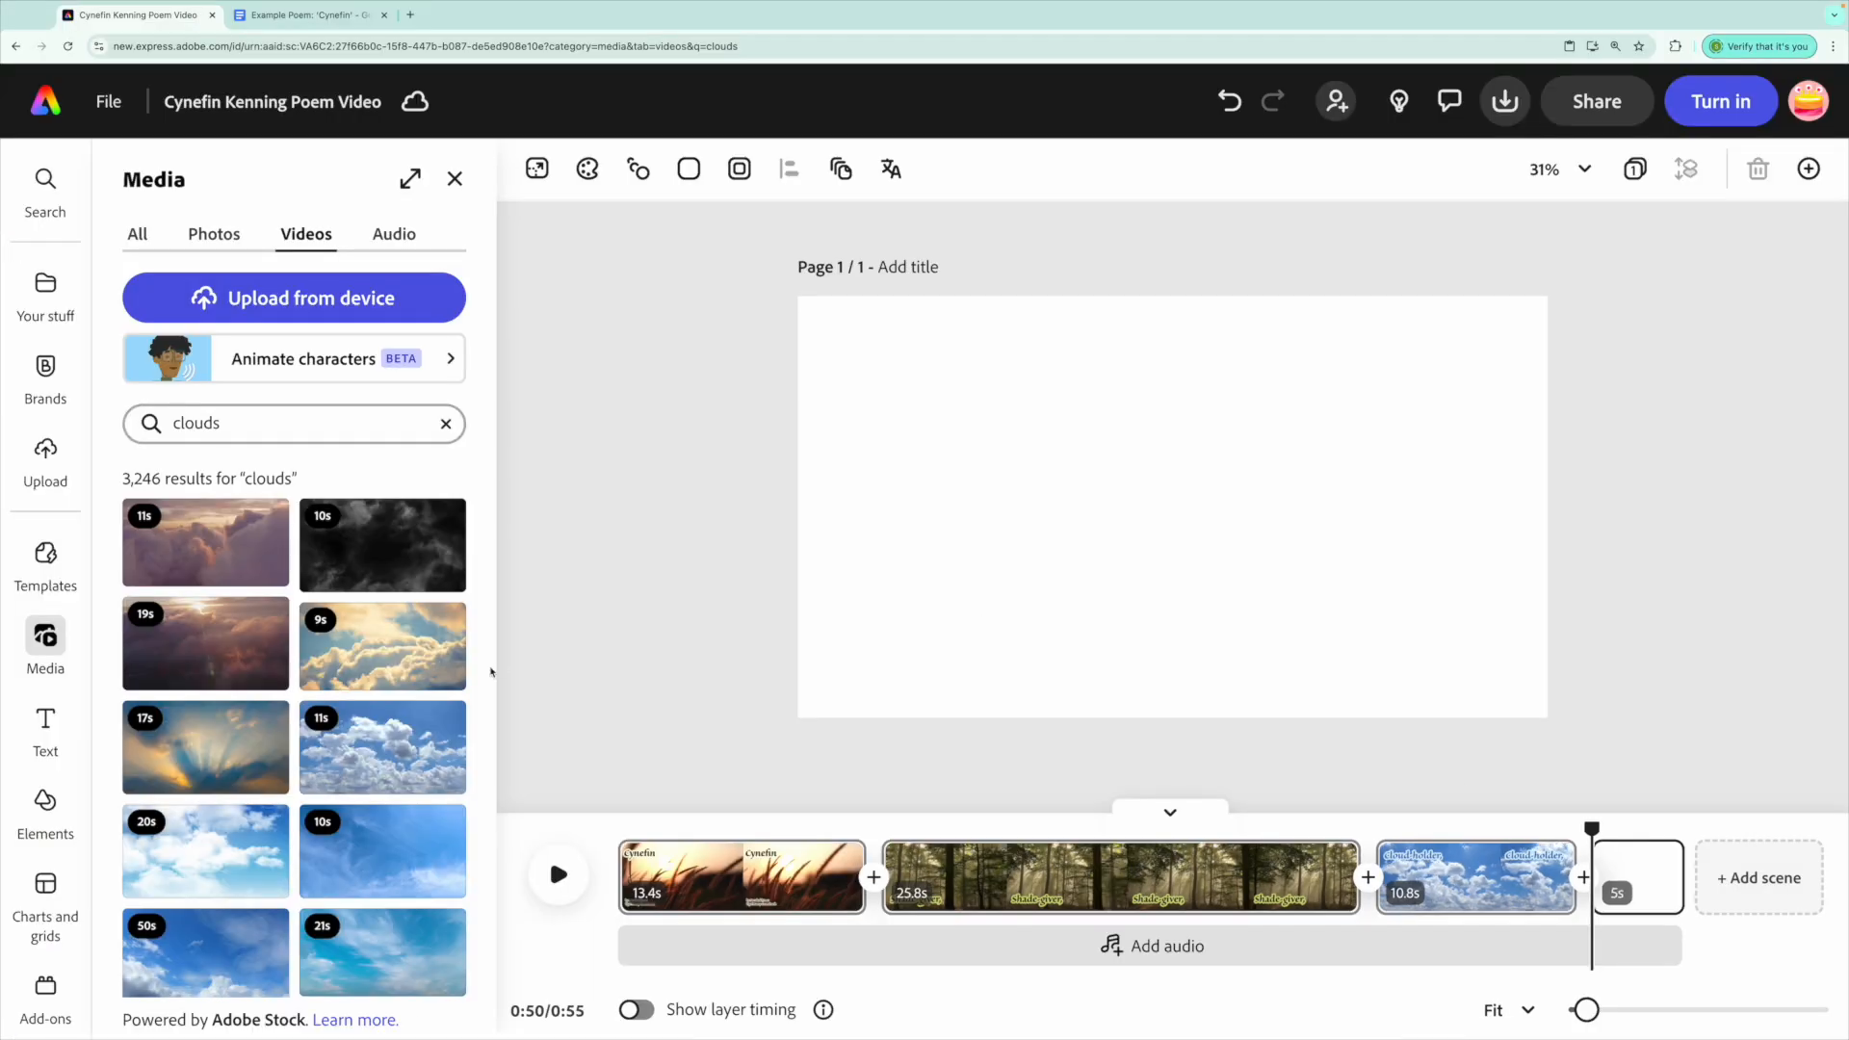
click(230, 425)
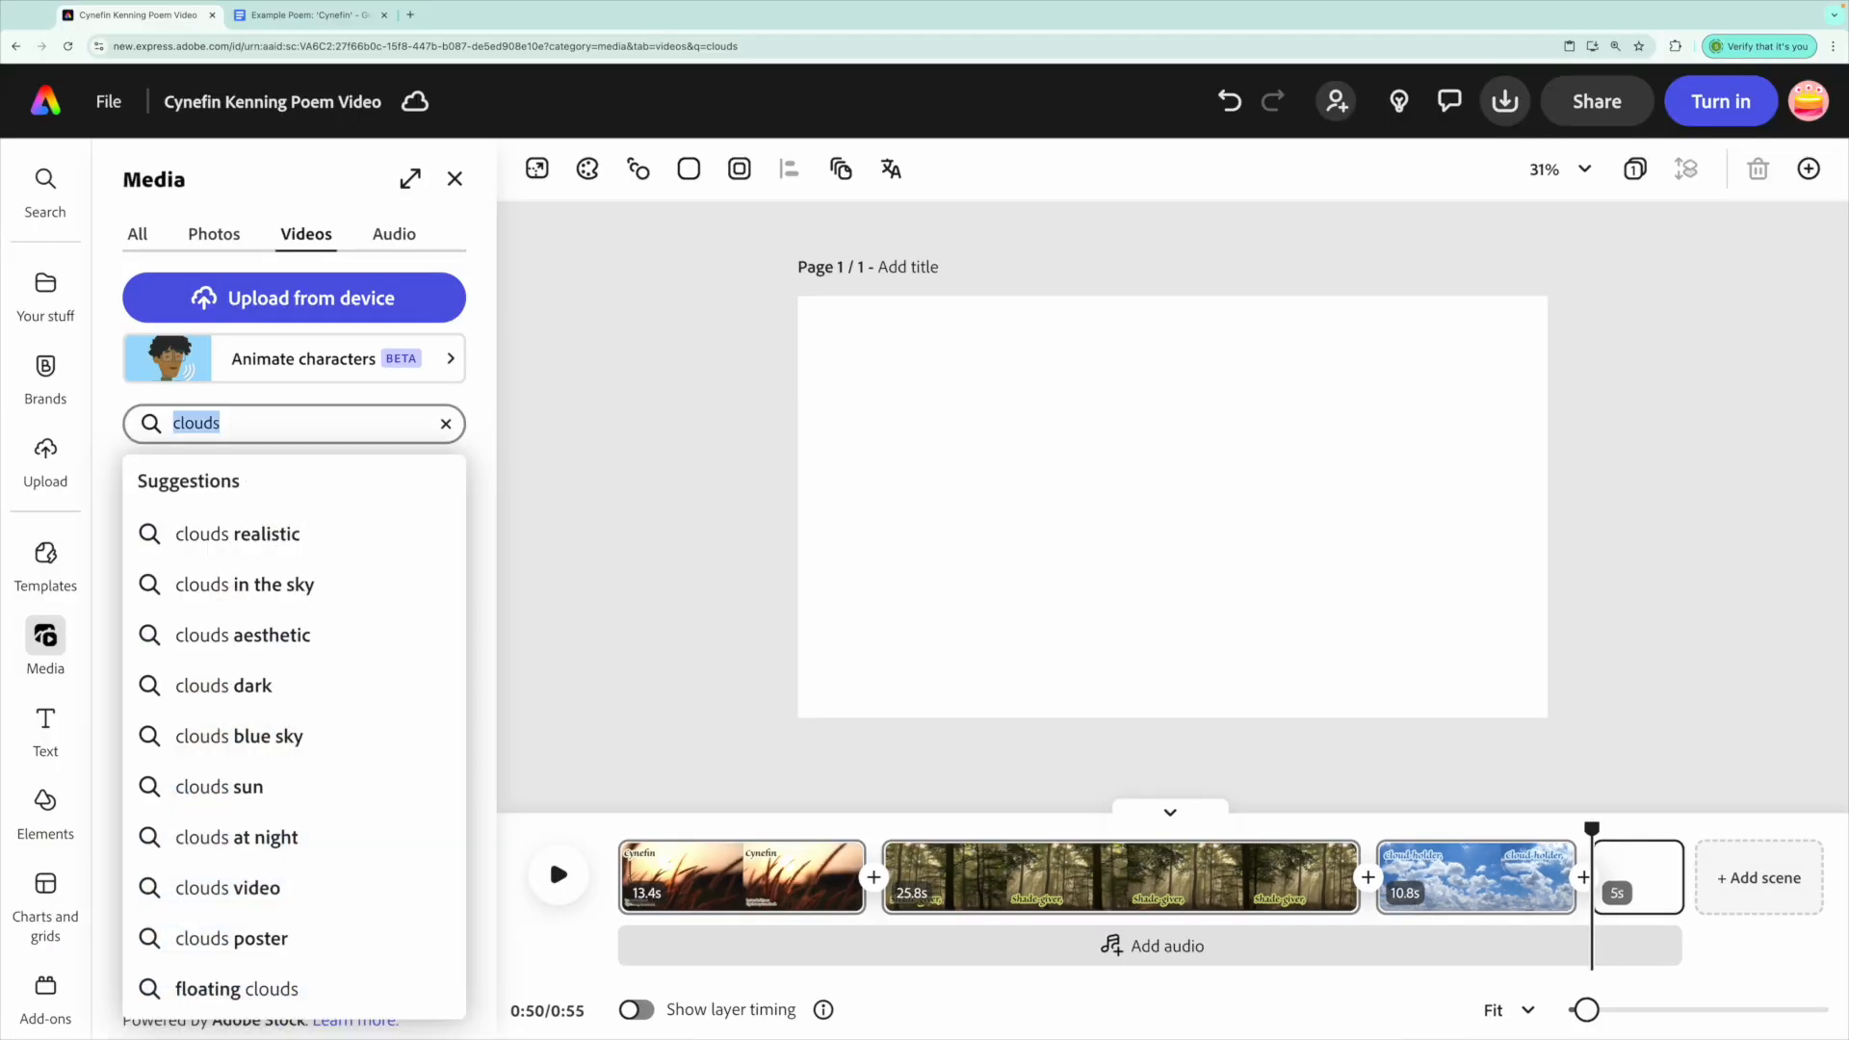
text(cars)
key(Return)
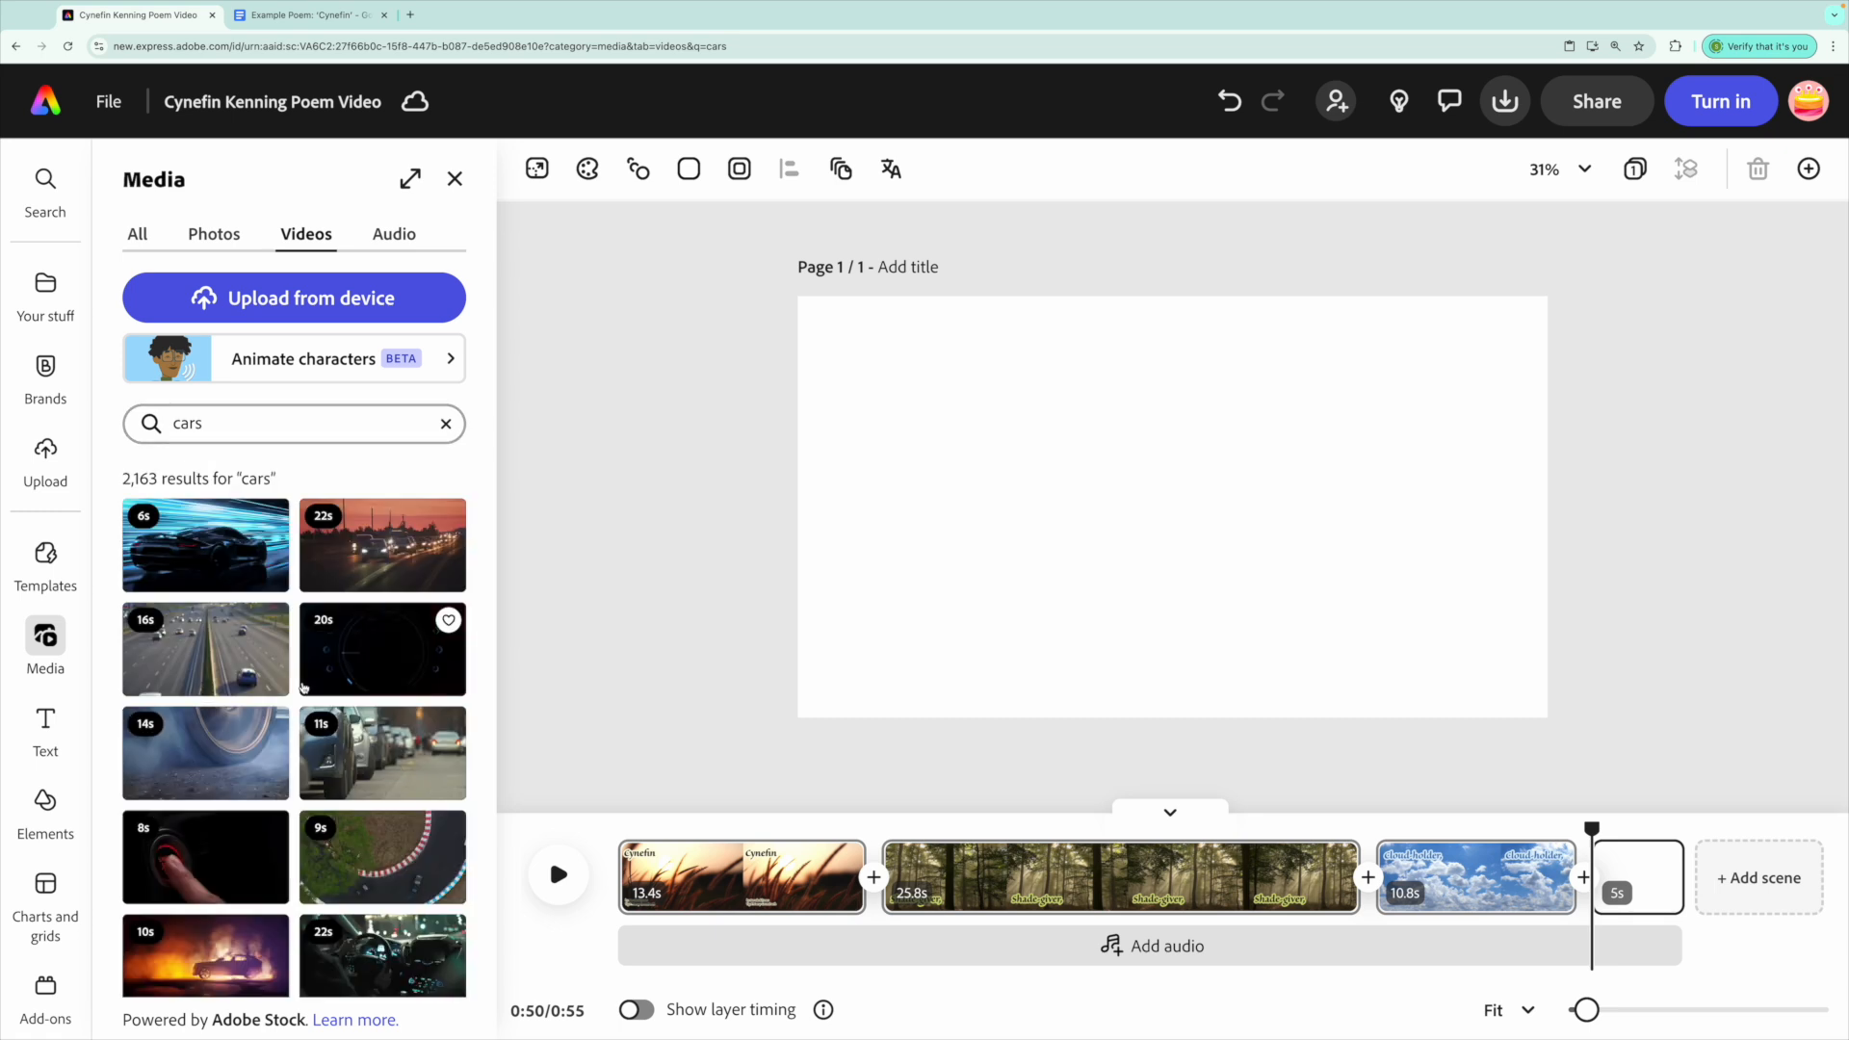
click(256, 422)
text(traffic)
key(Return)
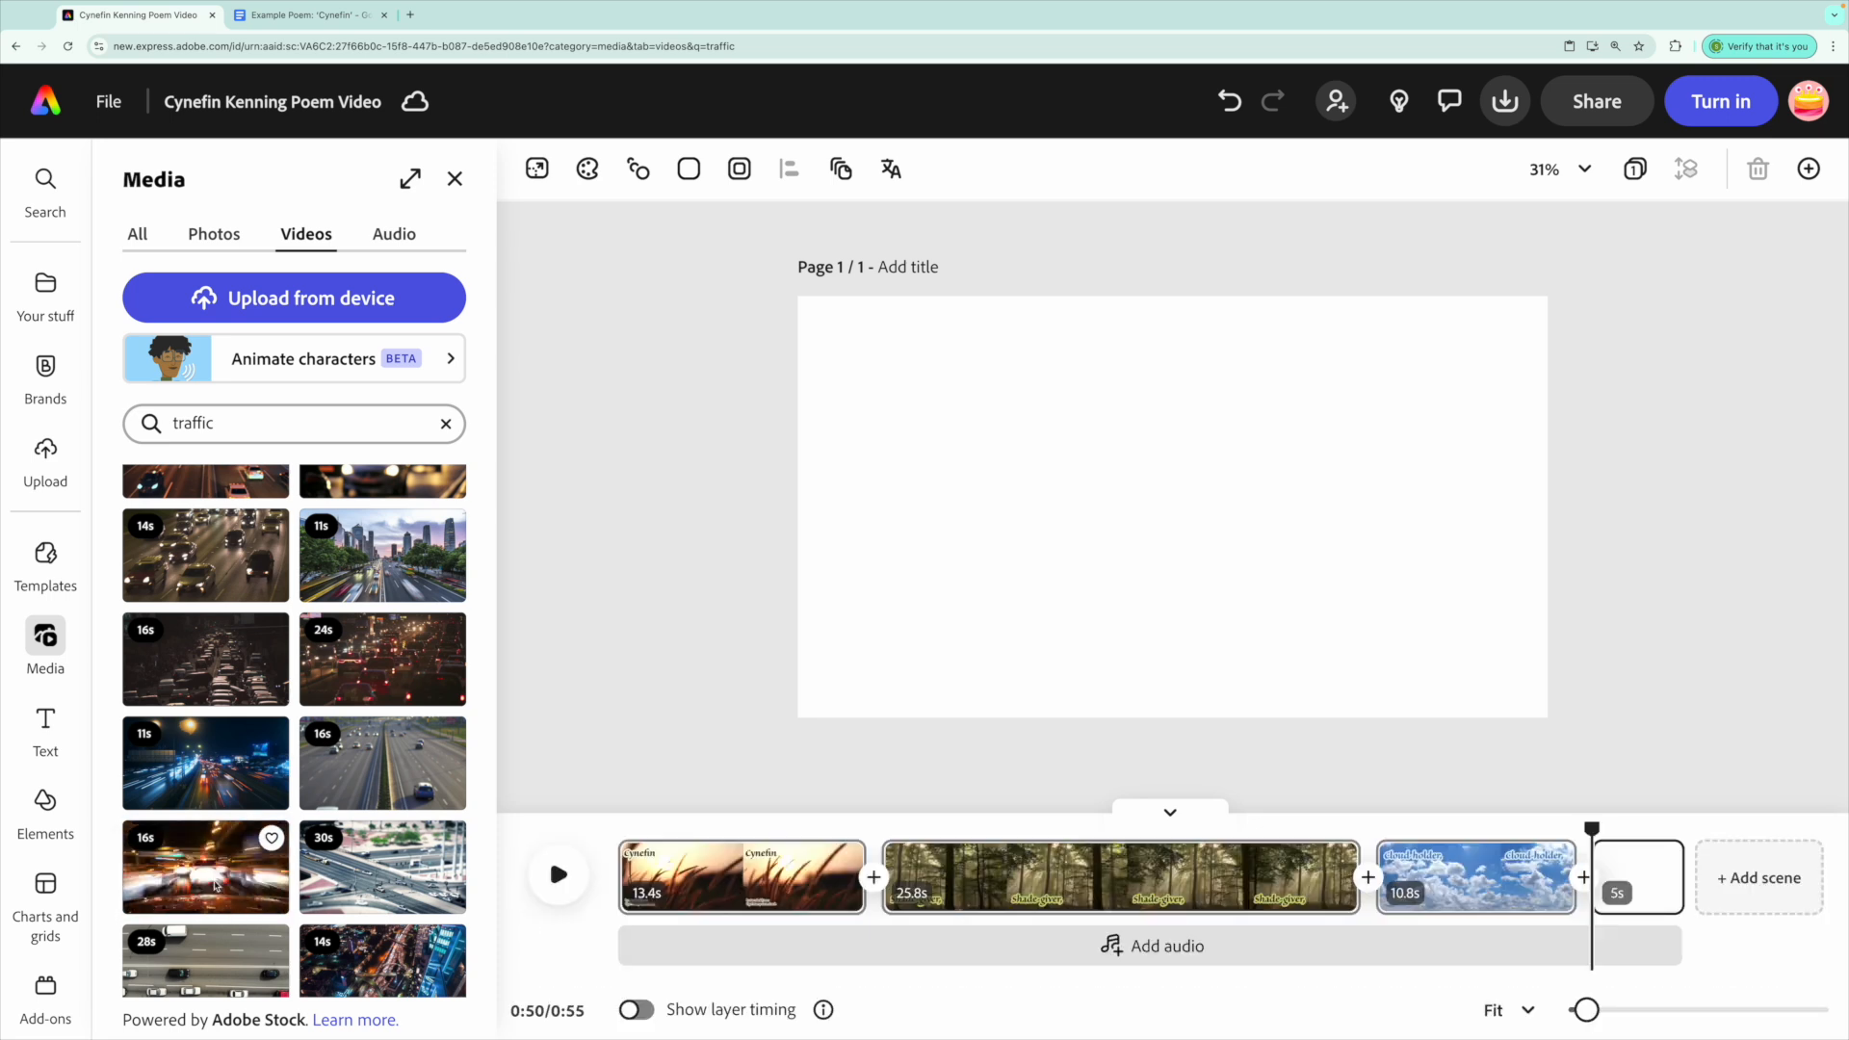
click(216, 883)
Paste the poem text onto the traffic scene with a yellow outline and darker sampled fill.
key(ctrl+v)
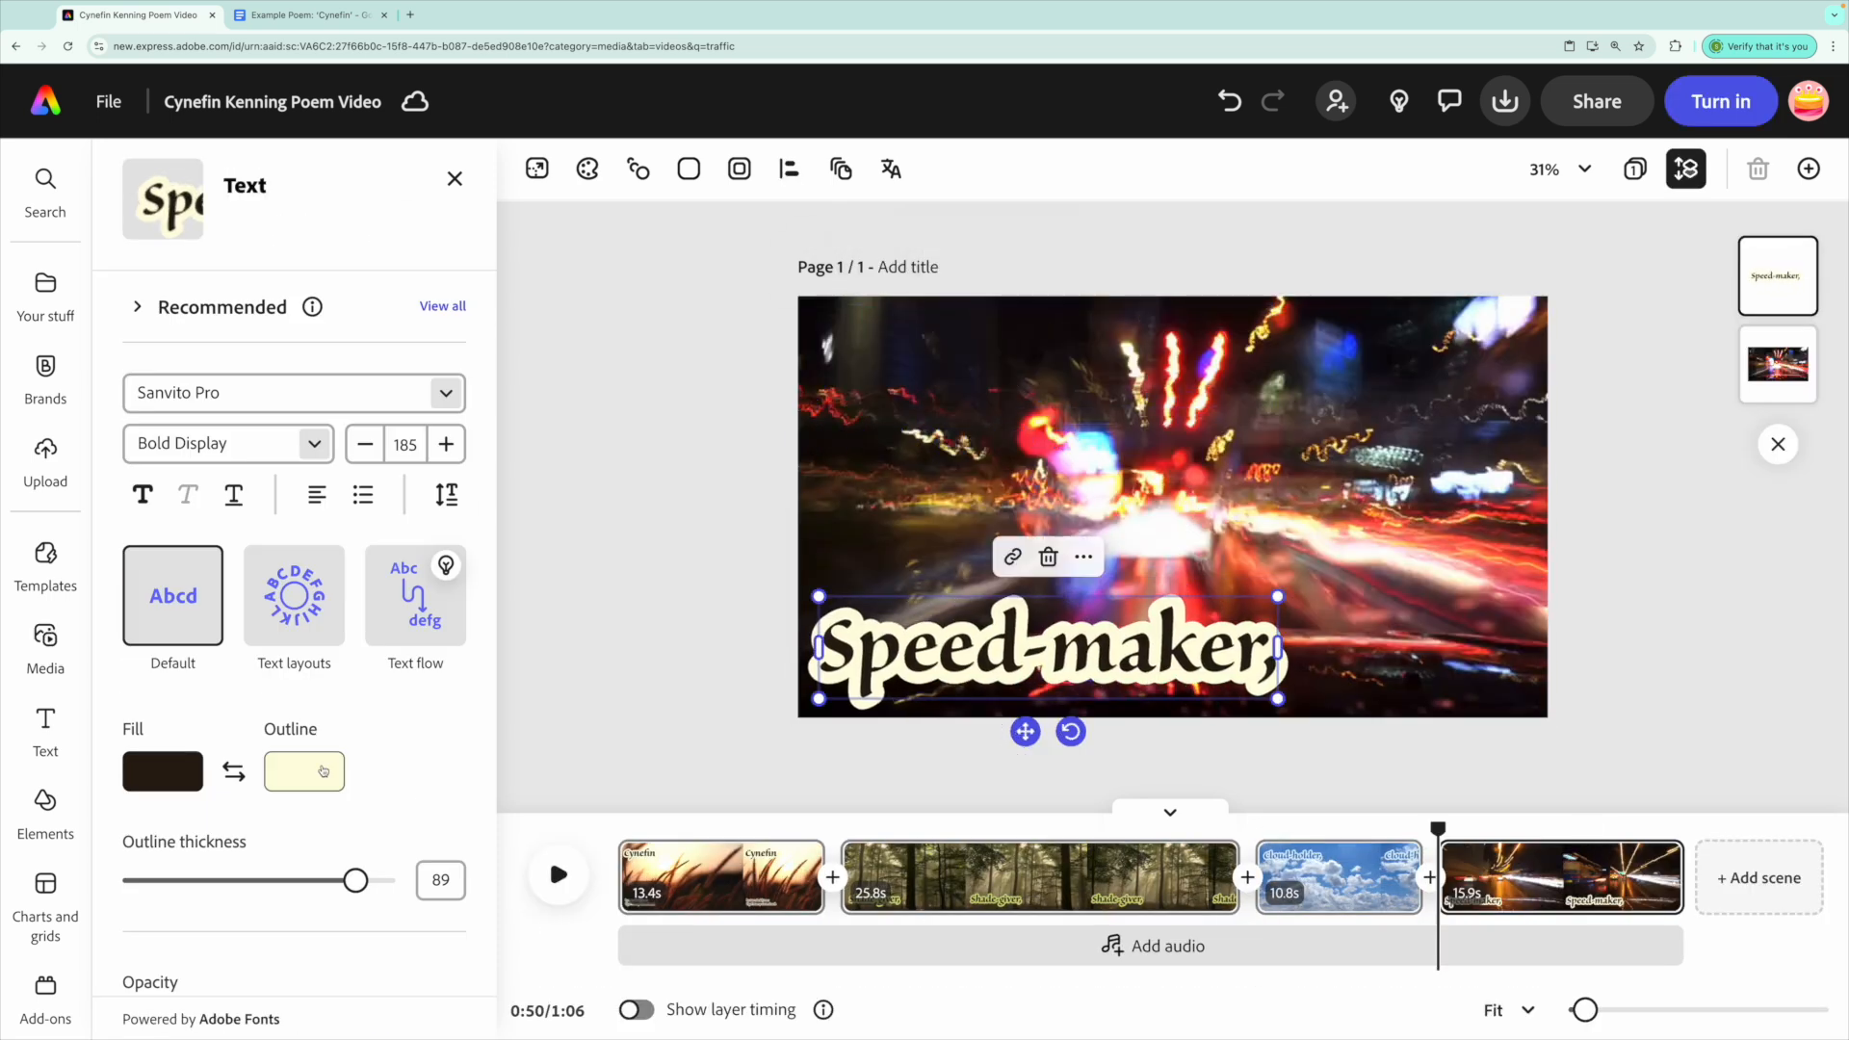
click(324, 771)
click(582, 564)
click(1263, 330)
click(164, 772)
click(442, 564)
click(815, 512)
click(504, 564)
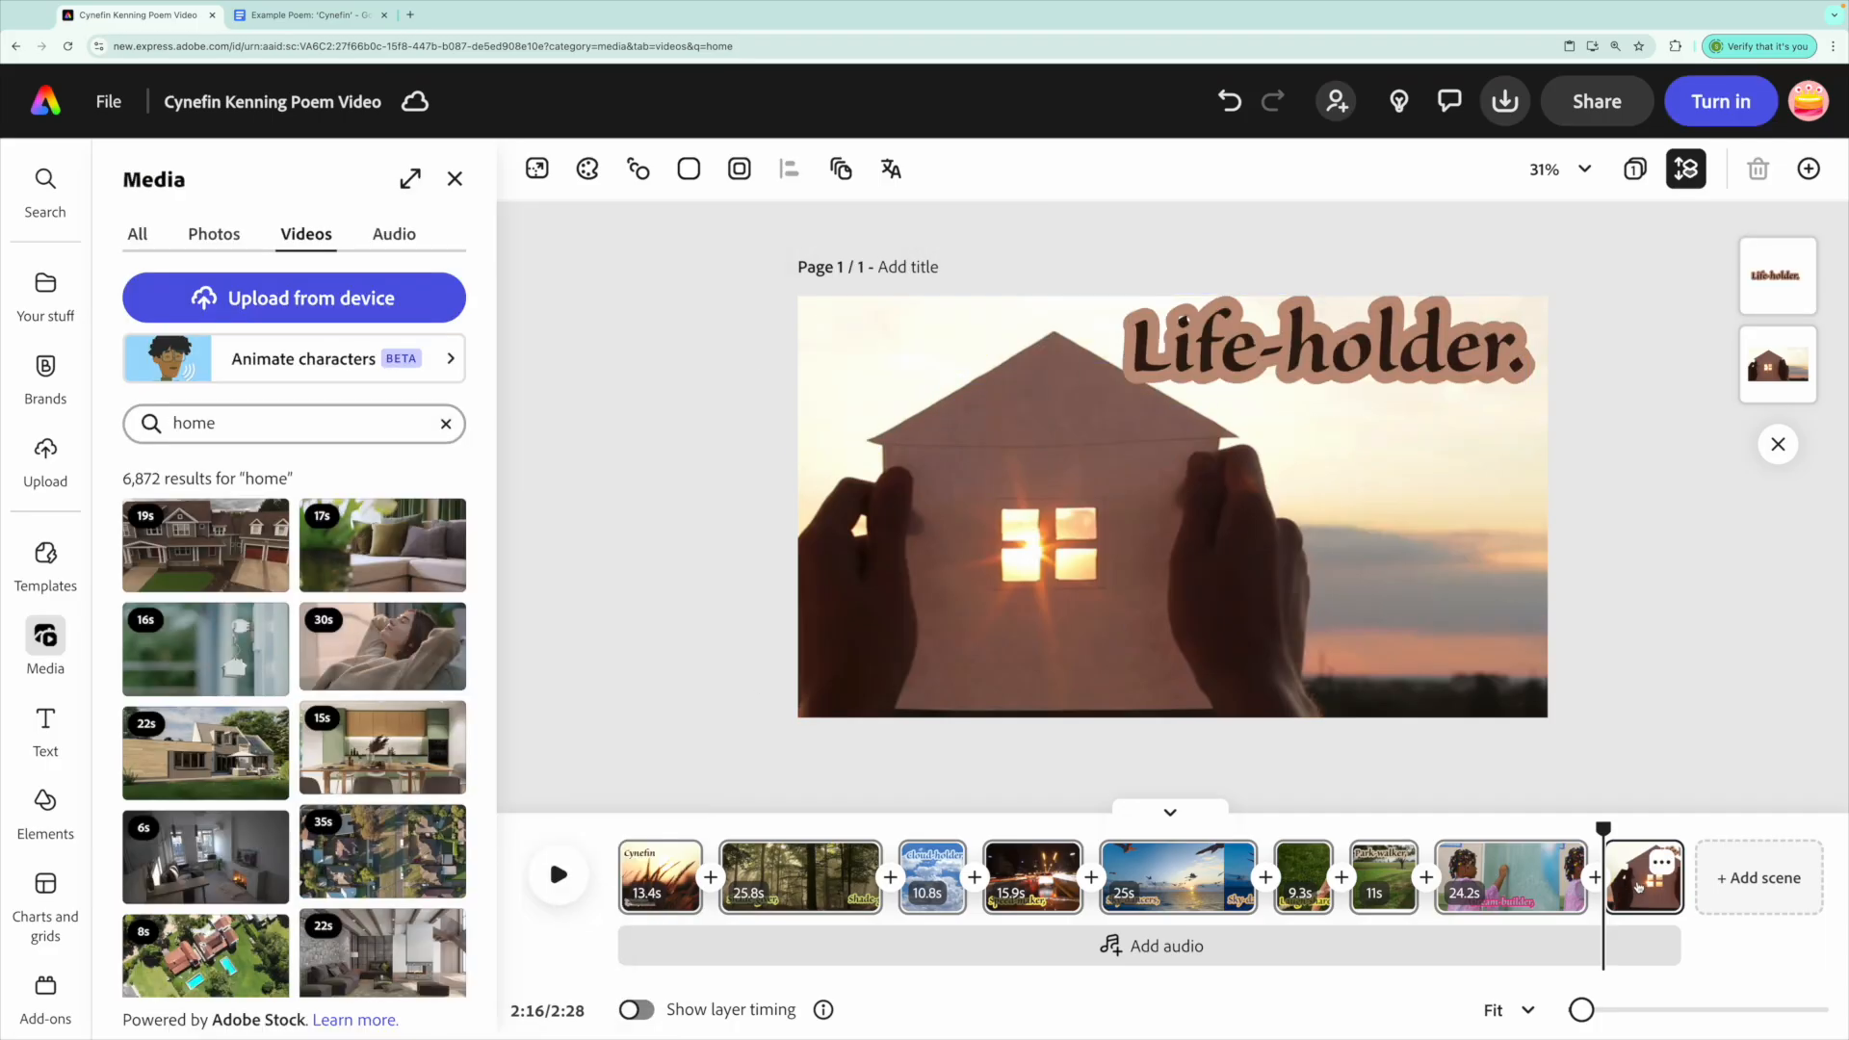
Scrub the timeline back to the 'Park-walker,' scene with the golden retriever.
drag(1603, 826, 1365, 819)
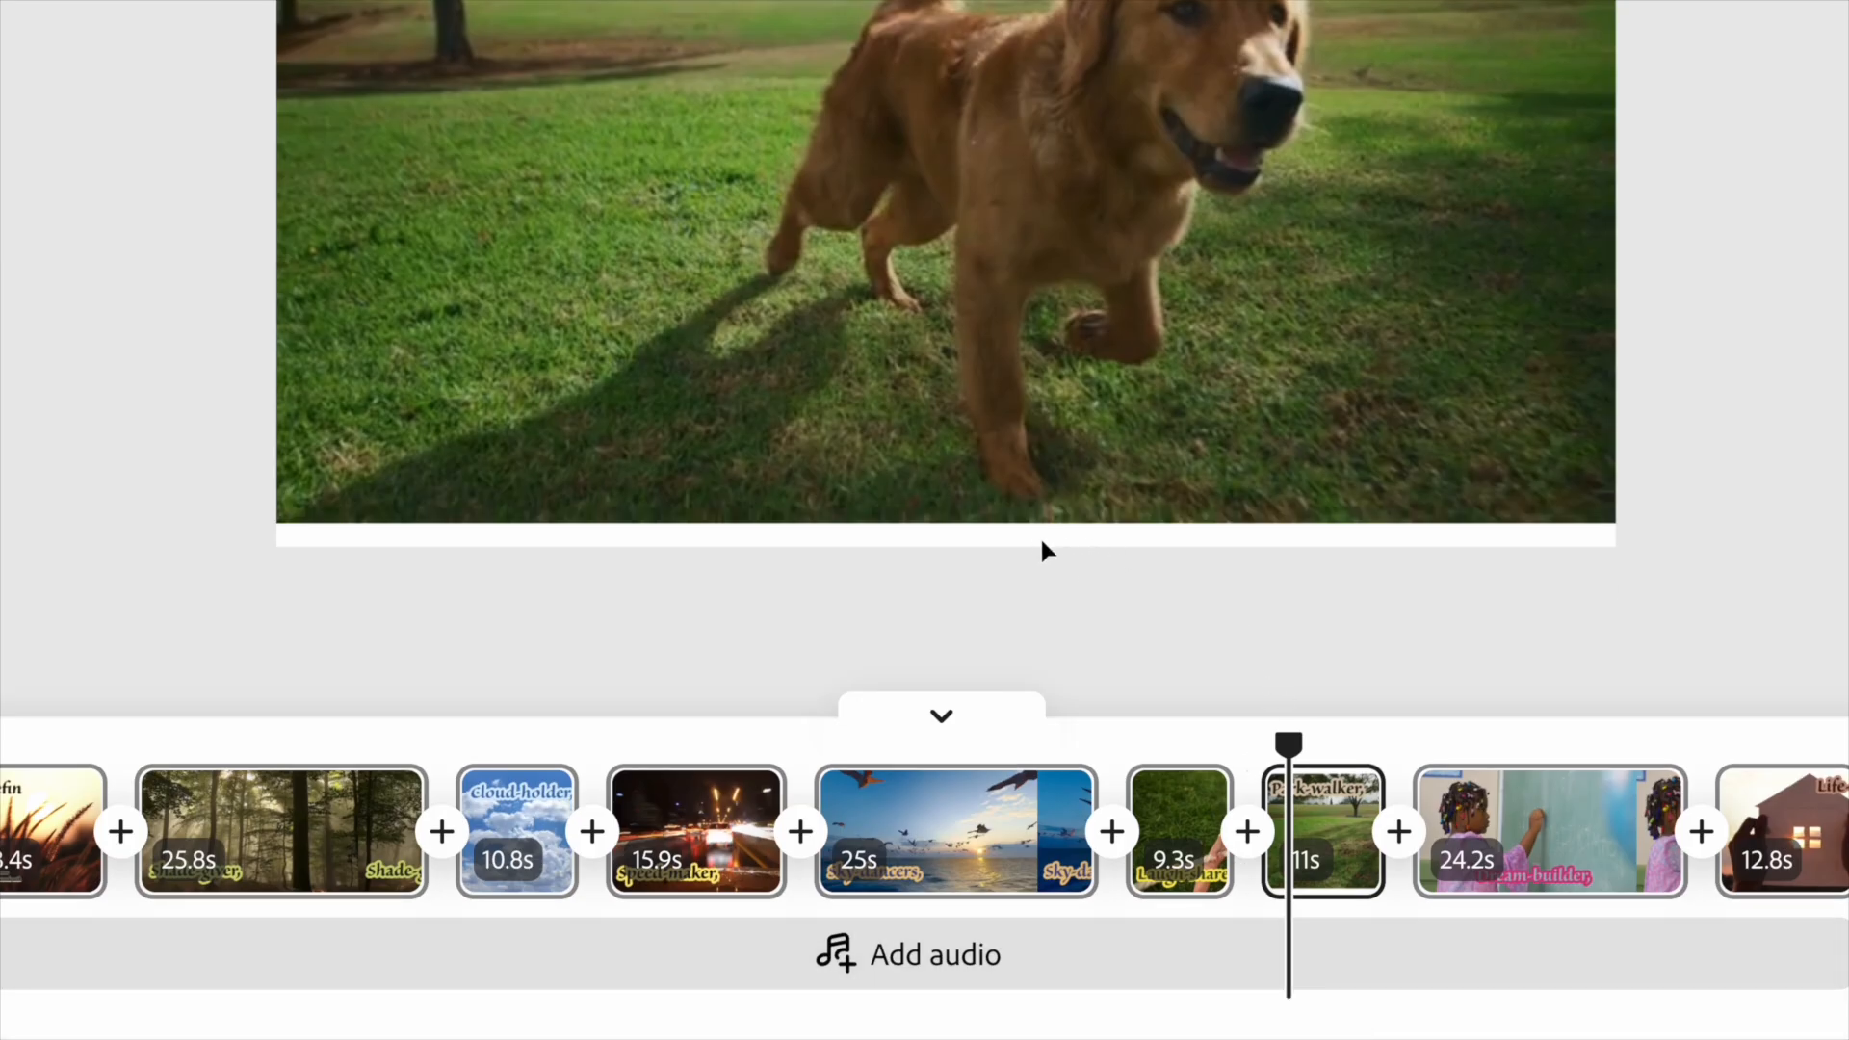
Set the golden retriever clip to Fill Video so it covers the whole 'Park-walker,' frame.
click(1083, 528)
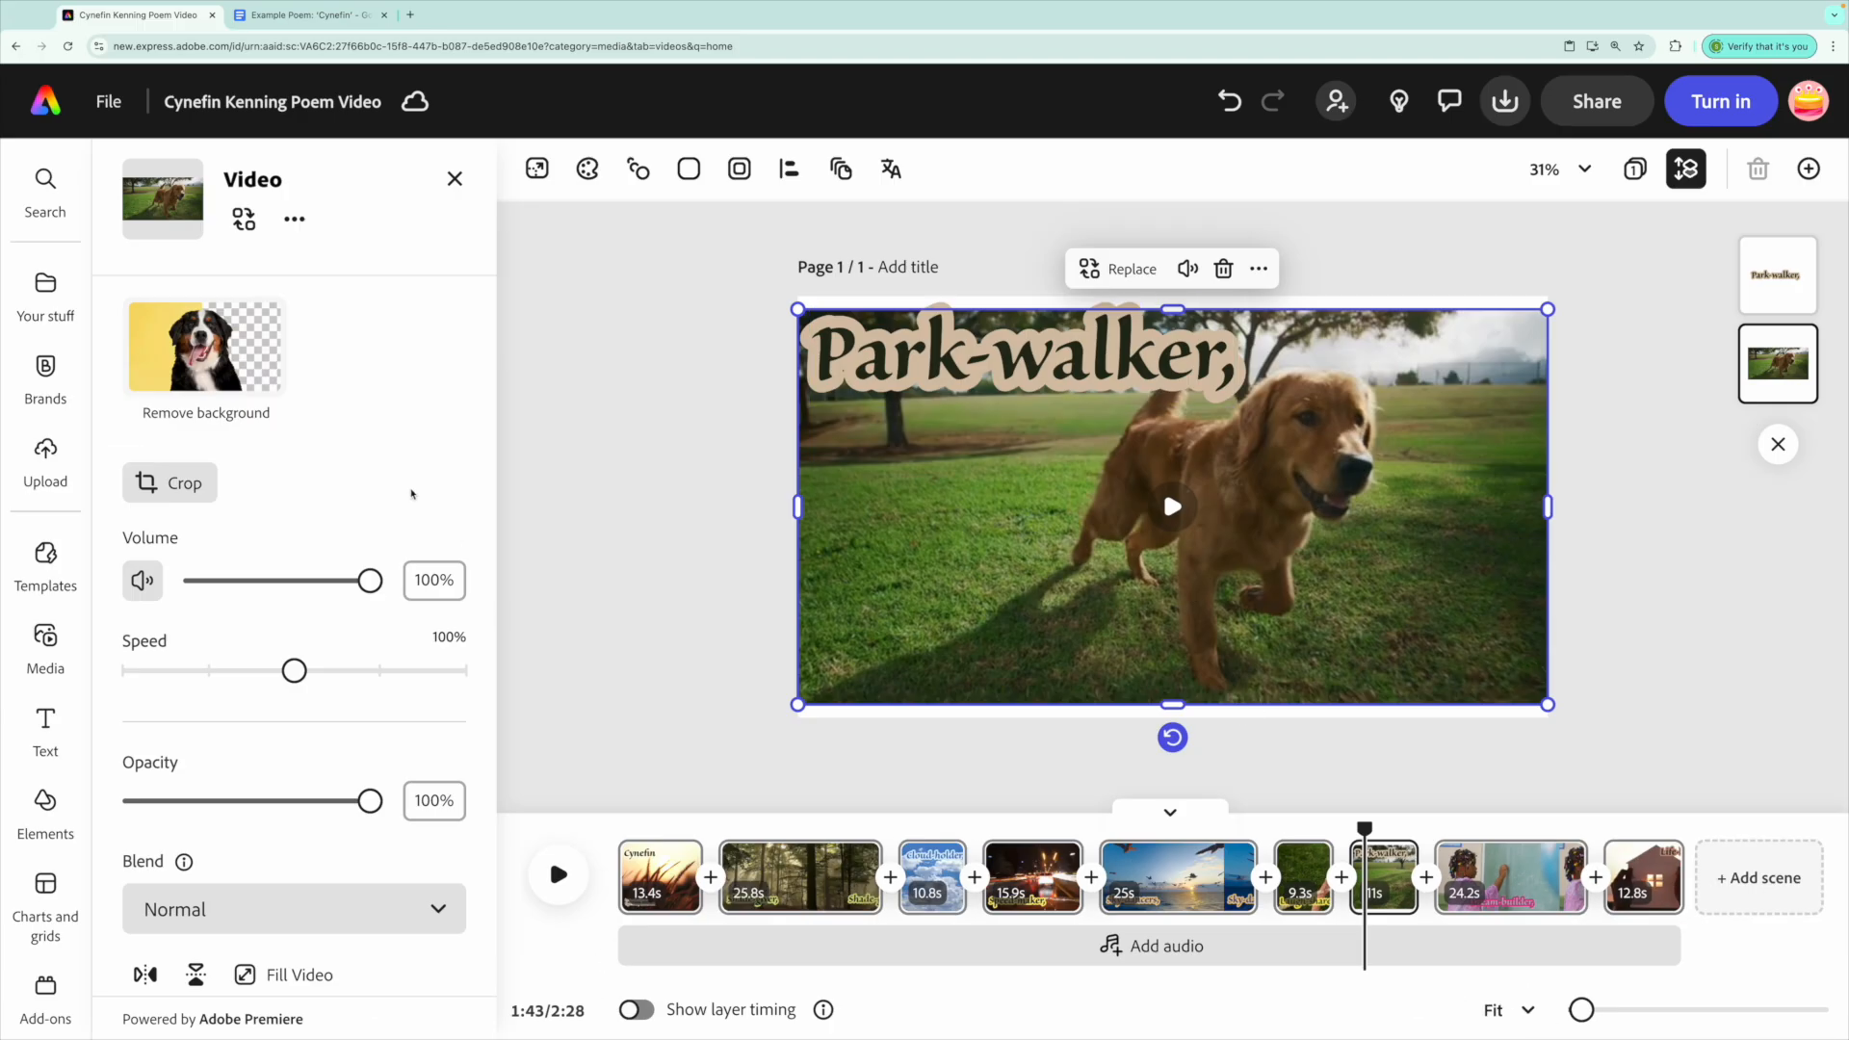
scroll(412, 494, down, 3)
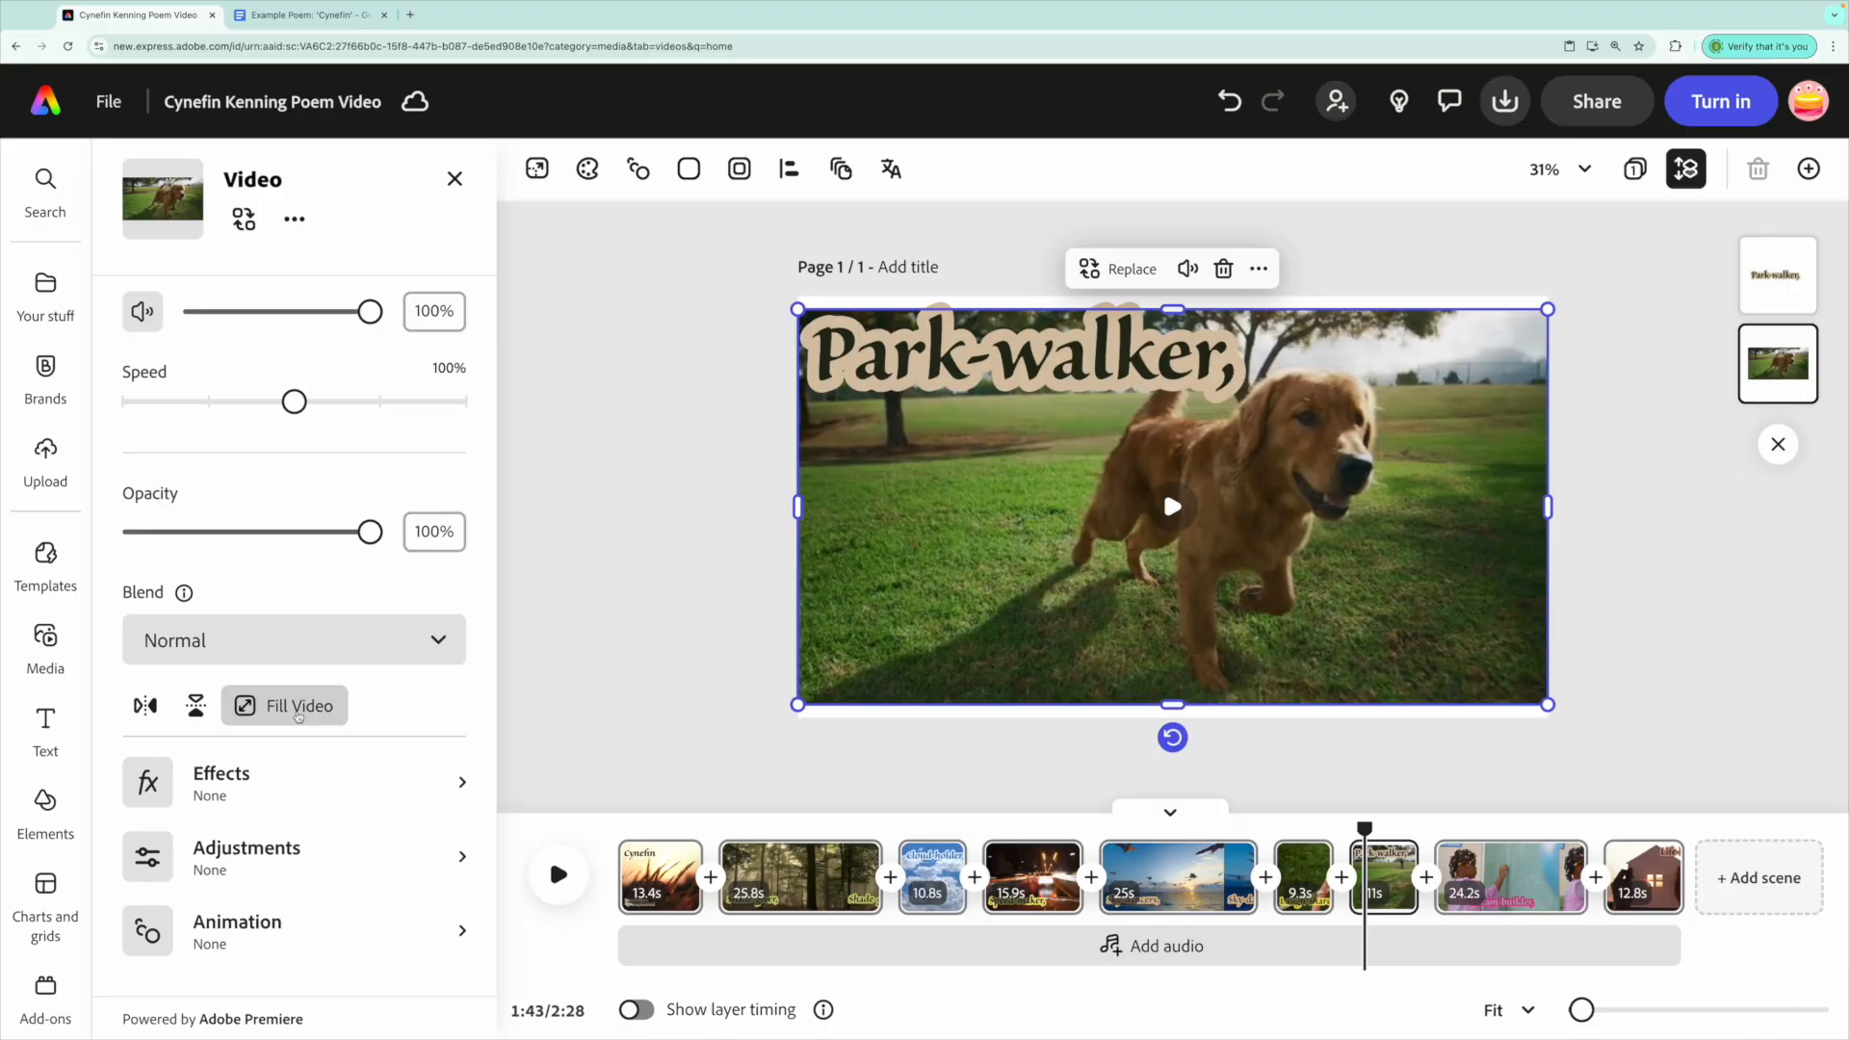
click(298, 708)
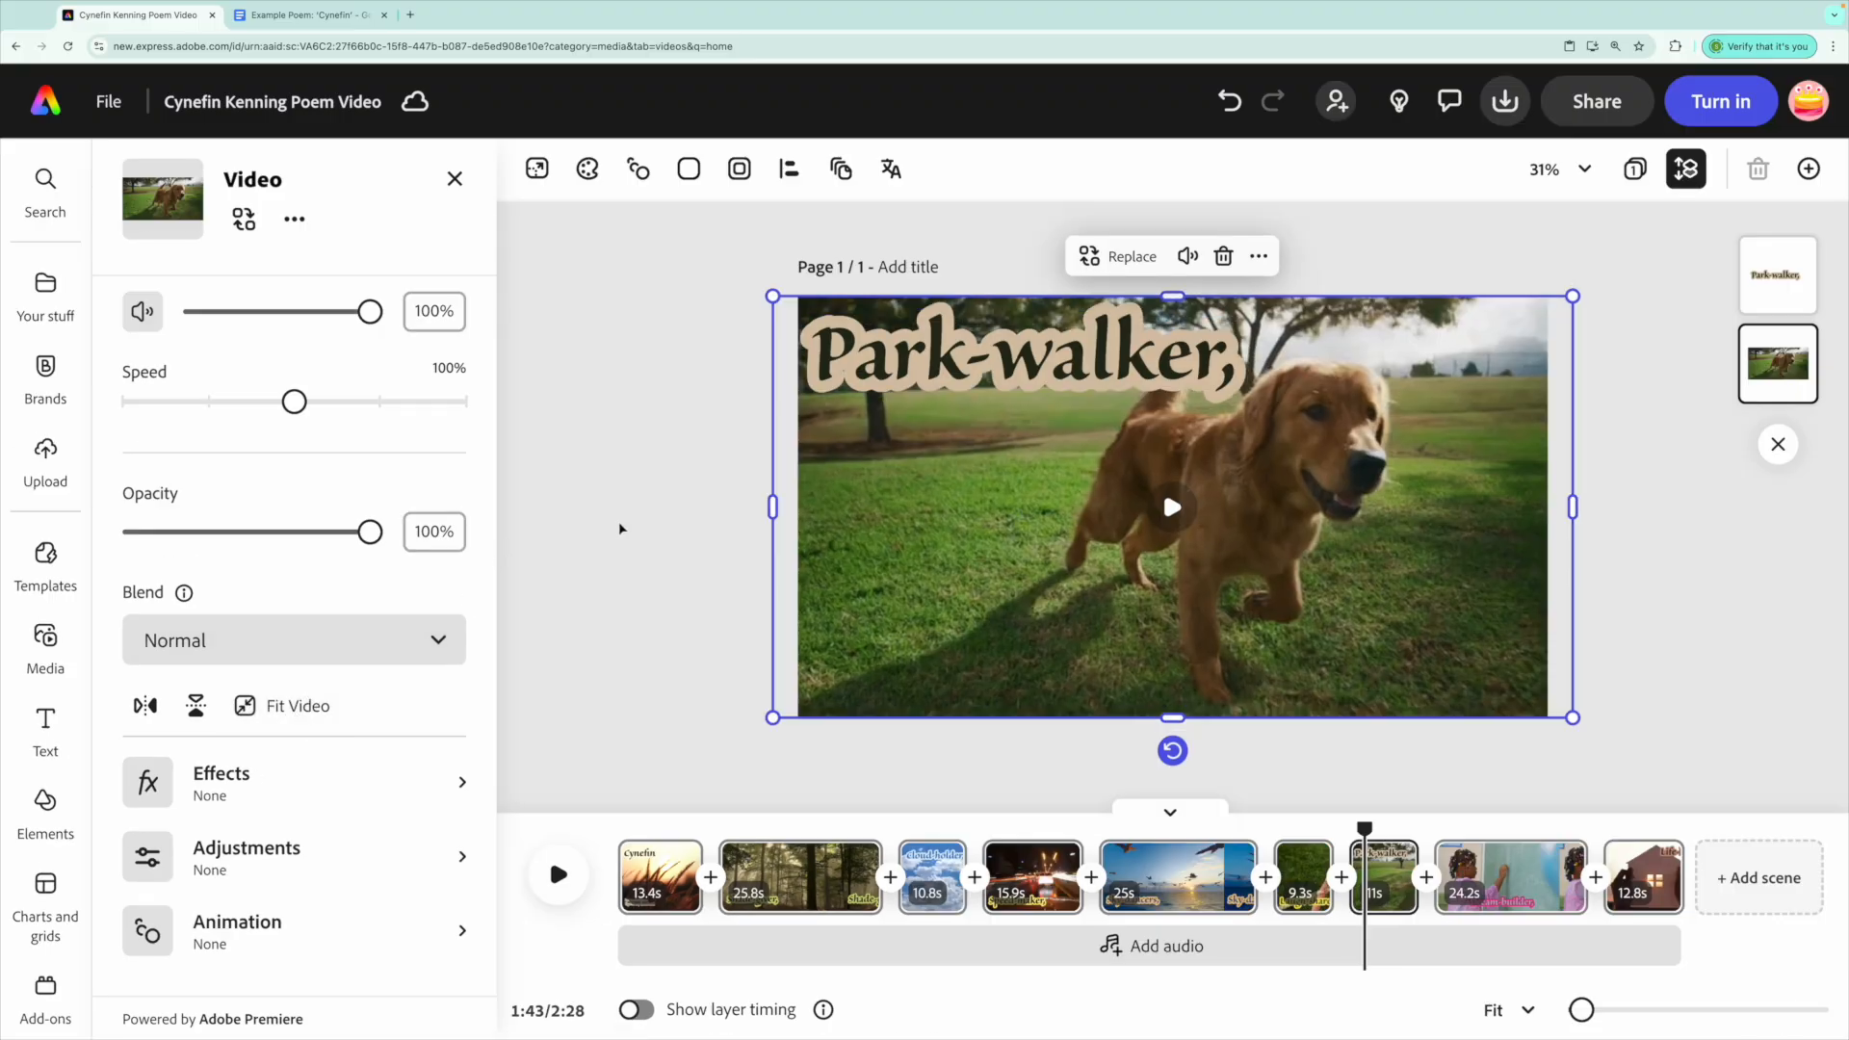
click(826, 773)
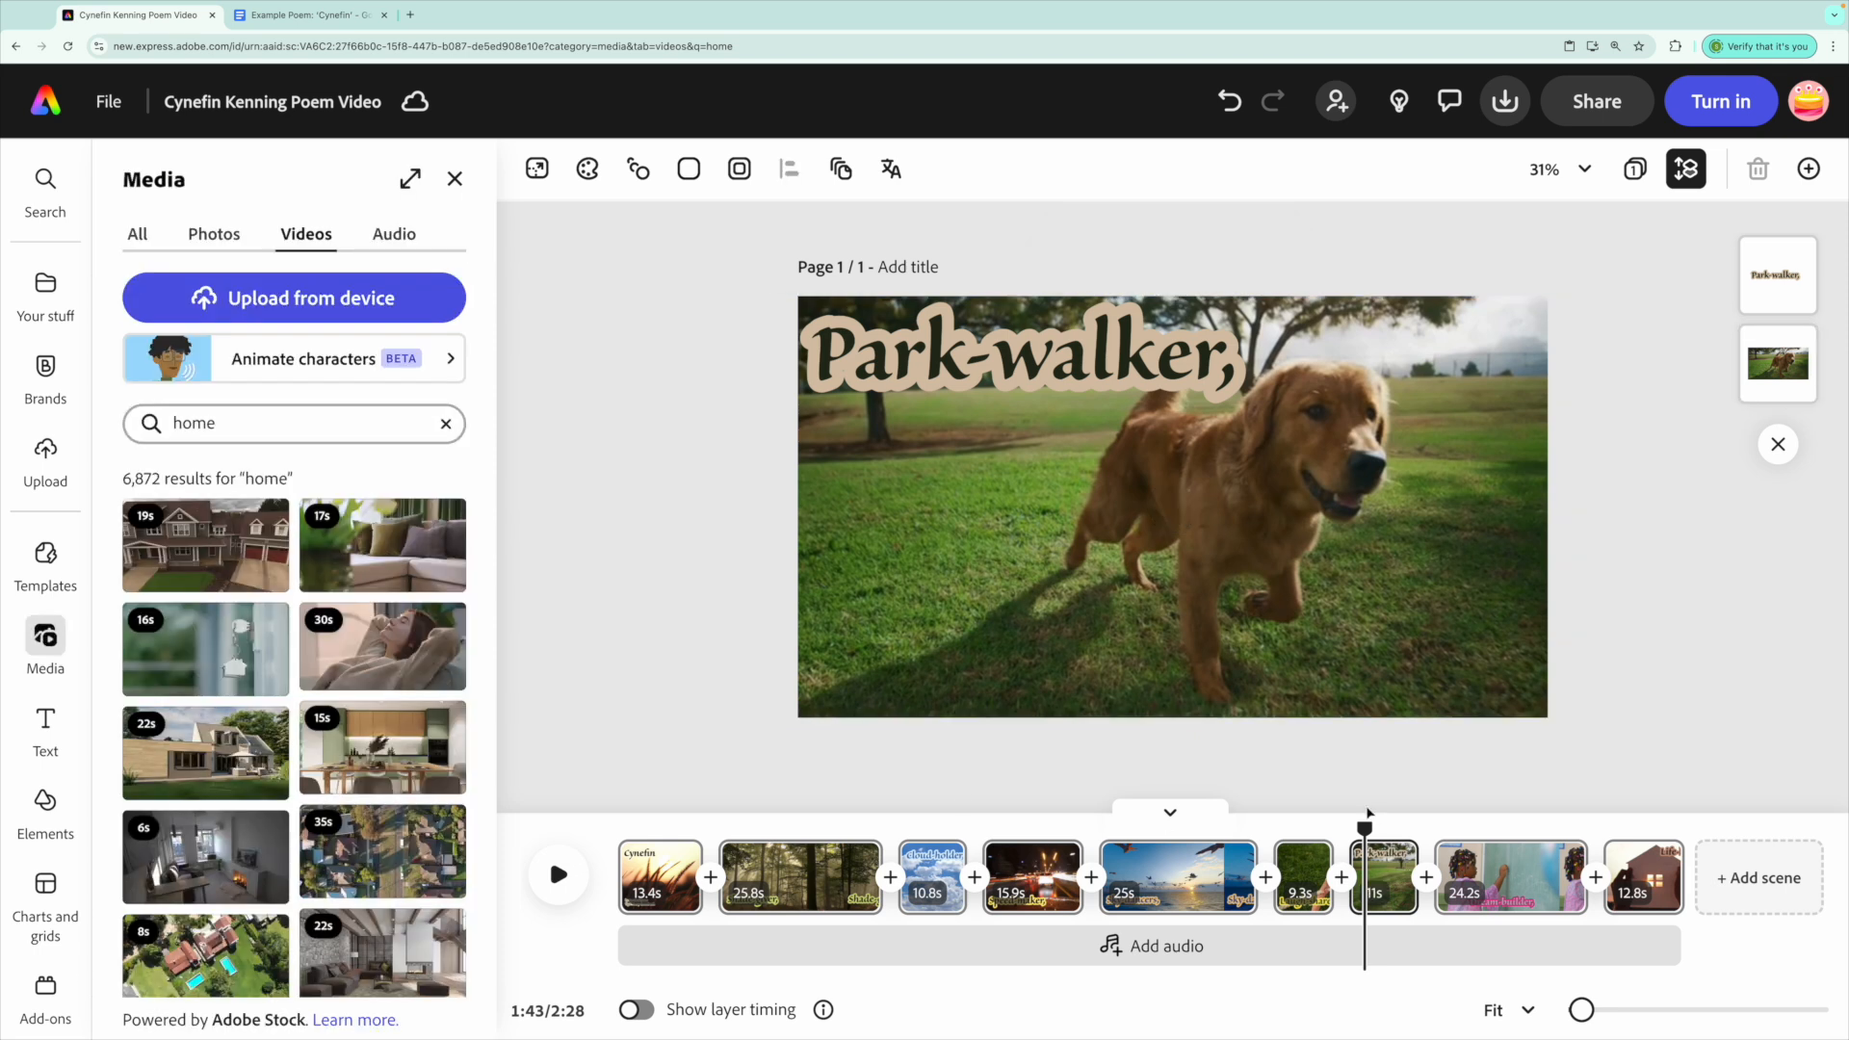
Scrub through all the poem scenes, then return the preview to 0:00 on the Cynefin title.
drag(1366, 828, 732, 846)
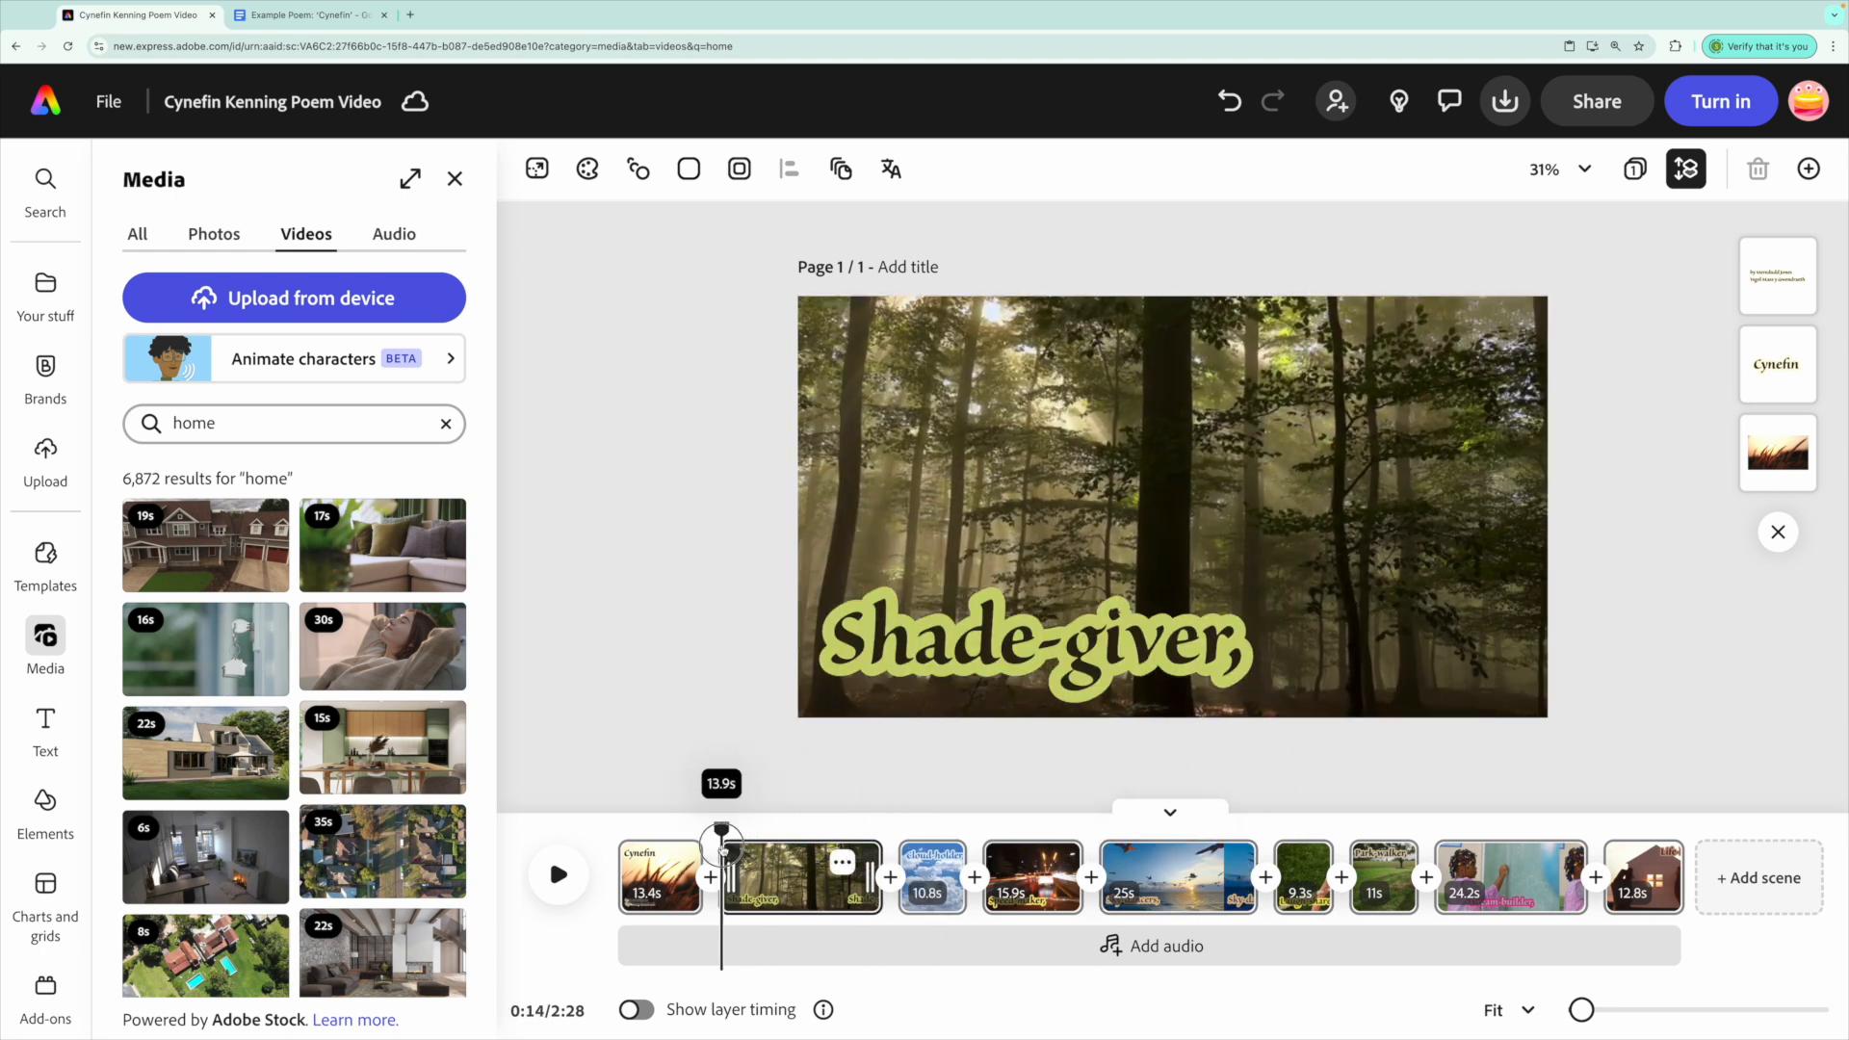
drag(700, 852, 621, 886)
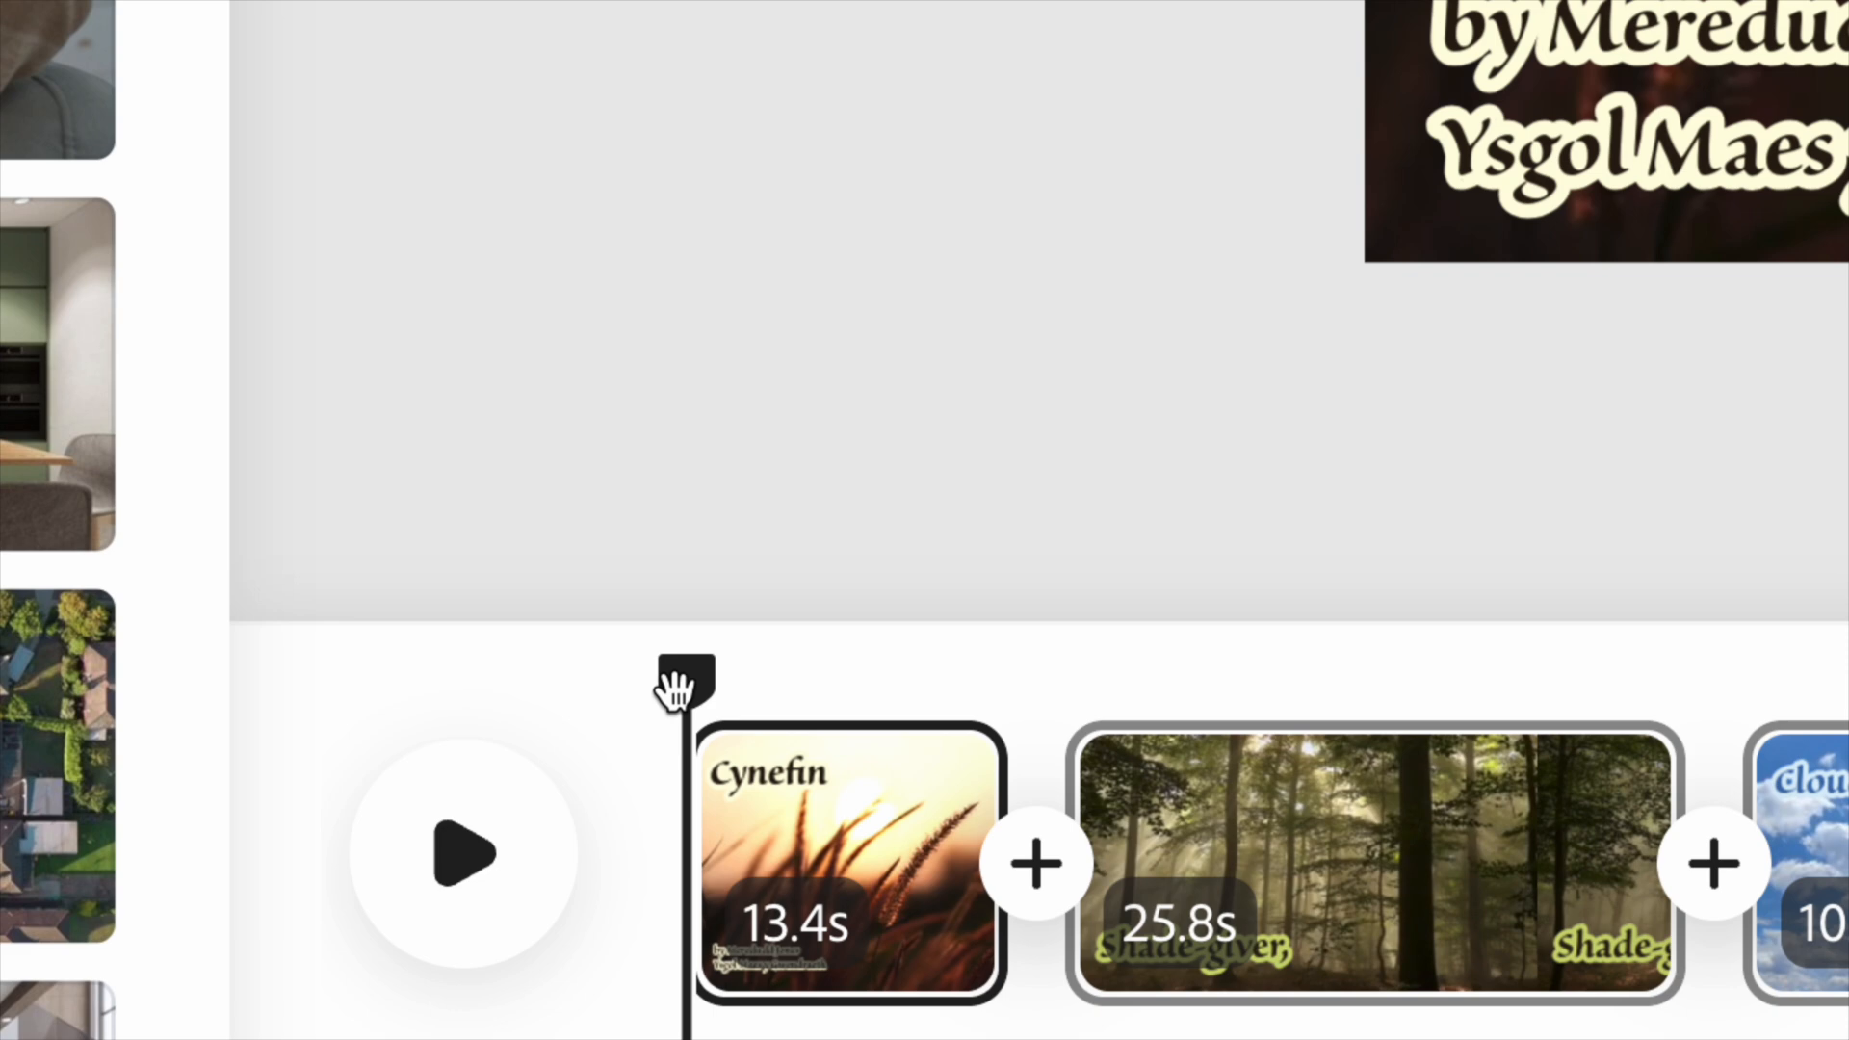
mouse_move(615, 830)
mouse_down()
mouse_move(684, 832)
mouse_move(648, 831)
mouse_up()
drag(804, 694, 684, 685)
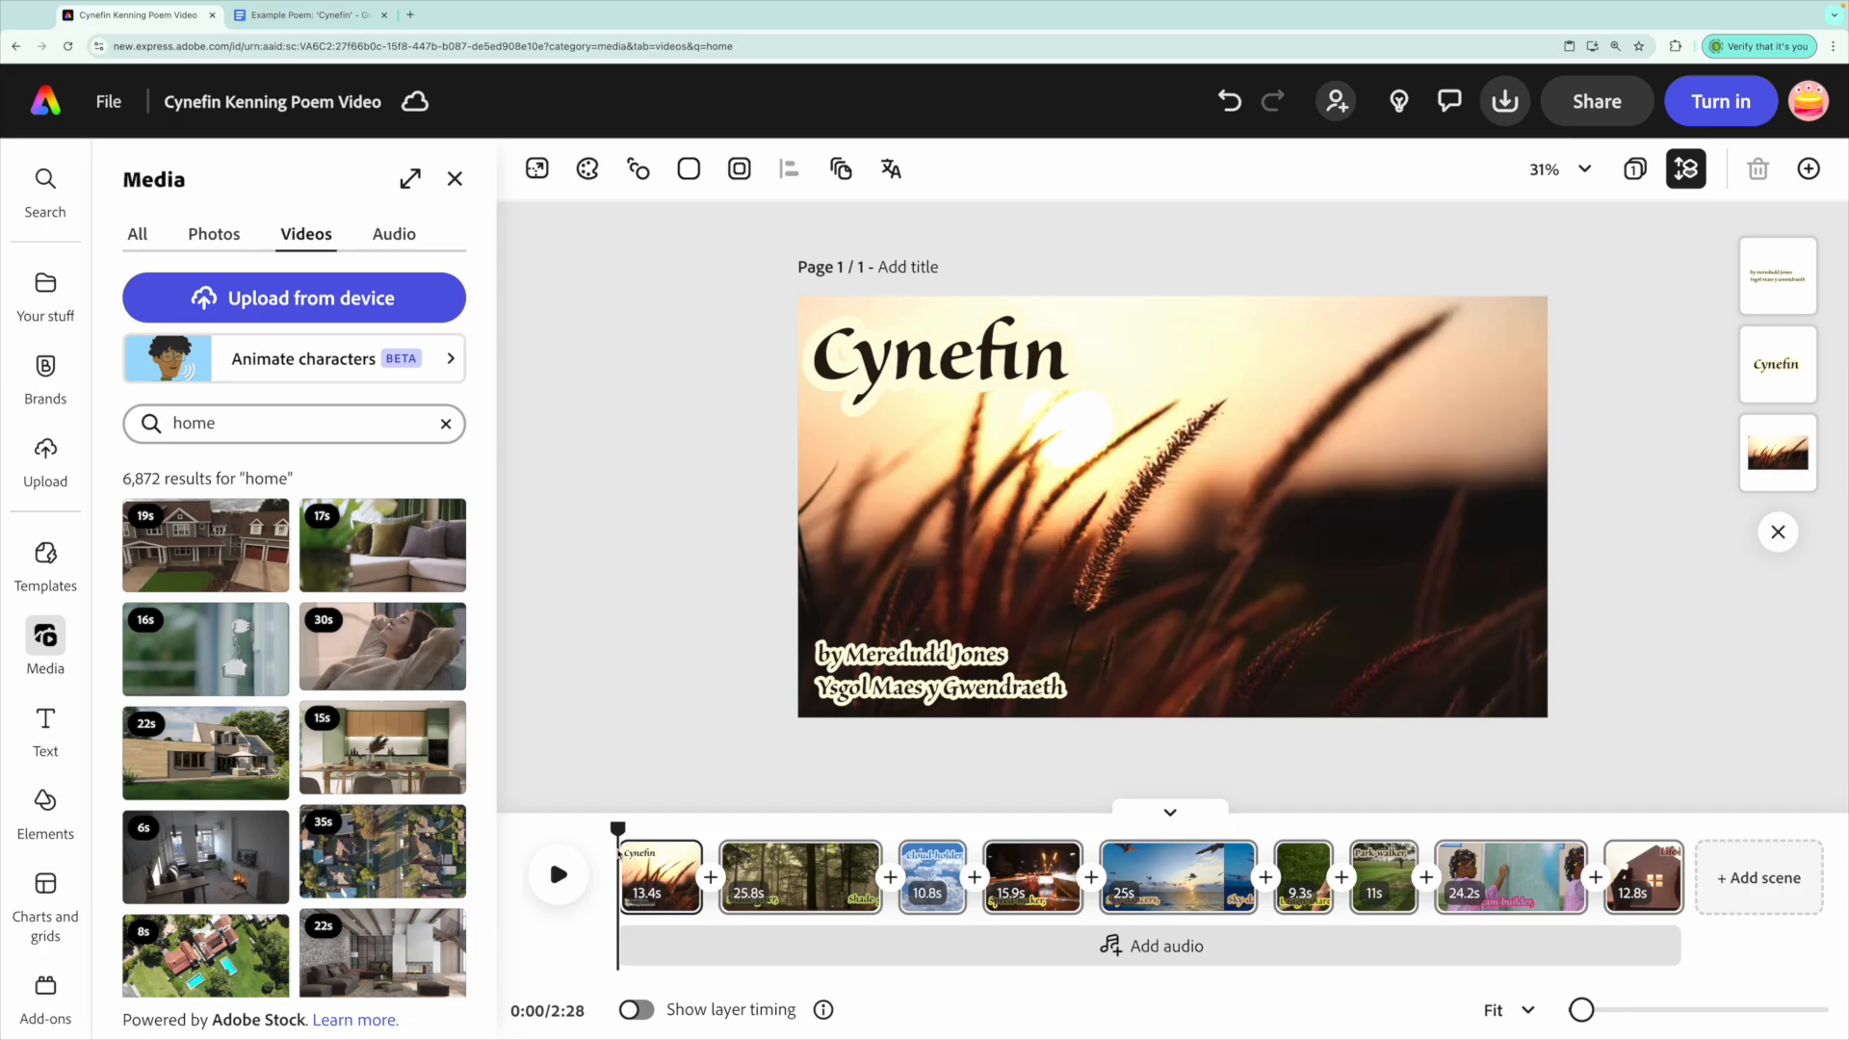
mouse_move(39, 641)
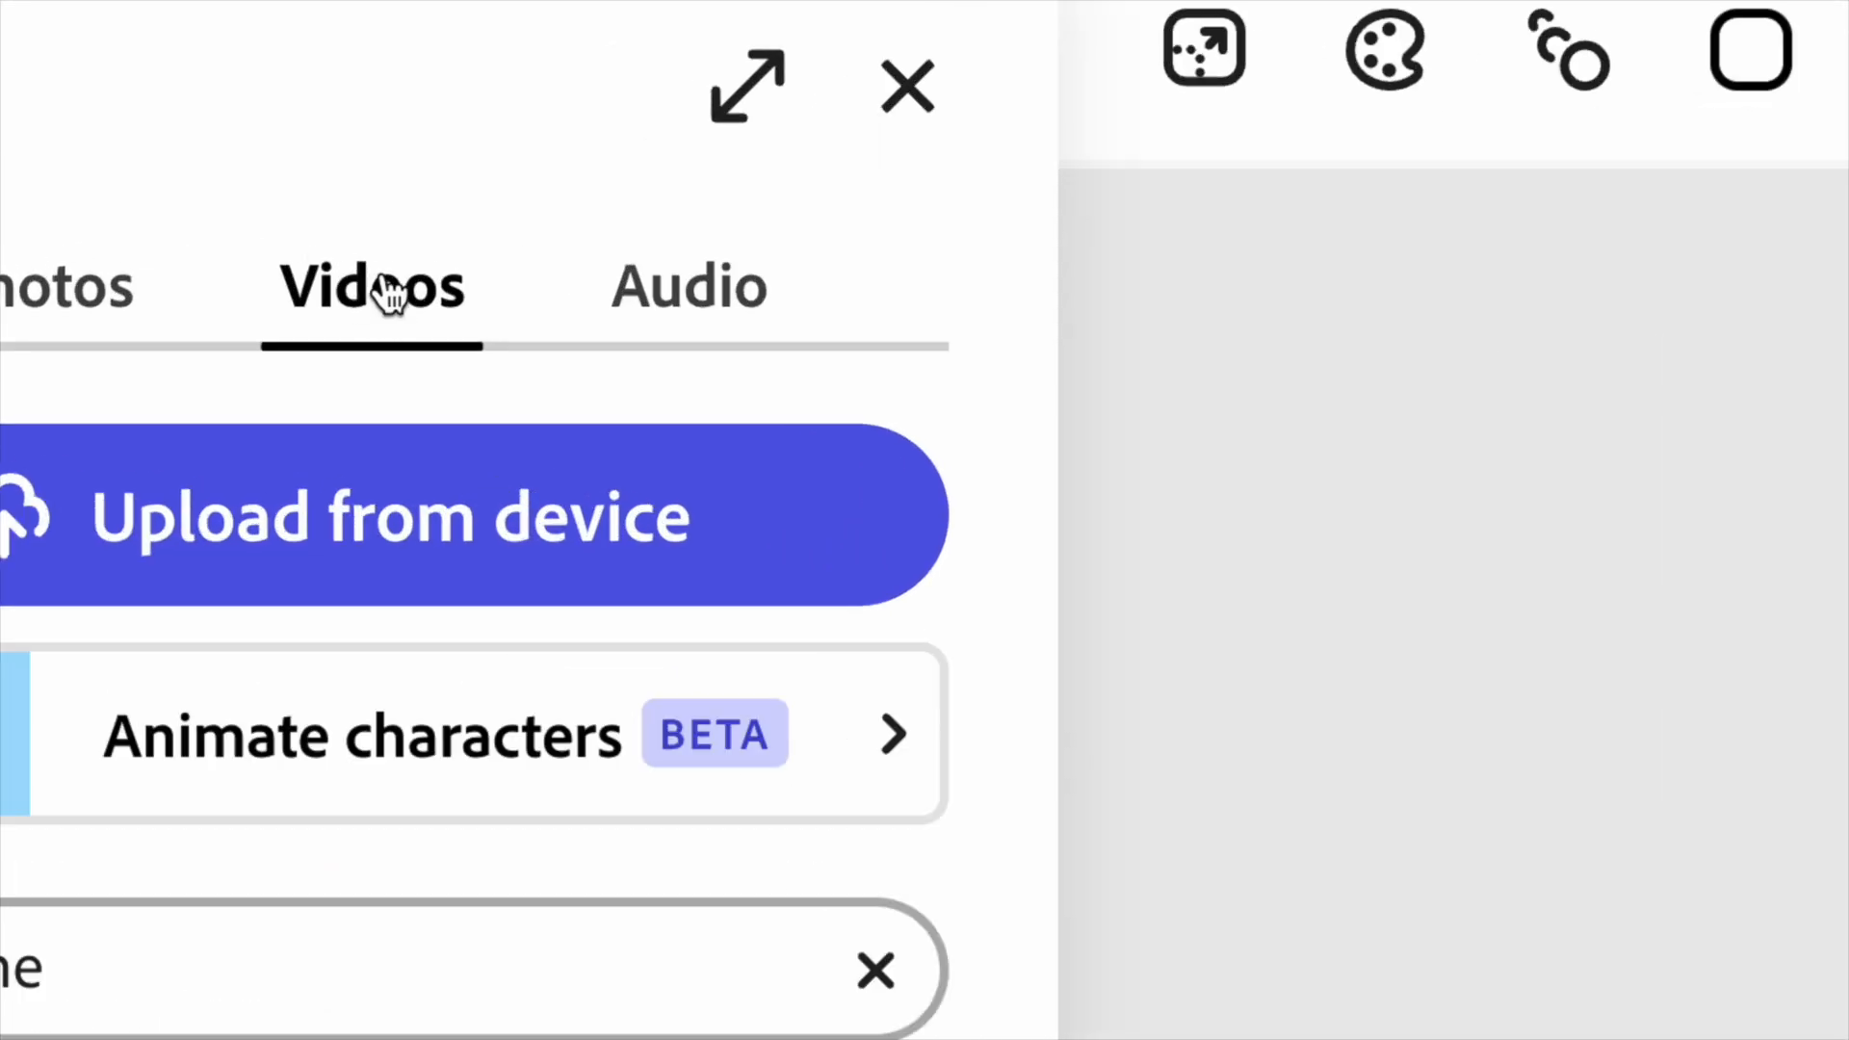
Start a voiceover recording from the Audio tab using the USB audio CODEC microphone.
click(715, 325)
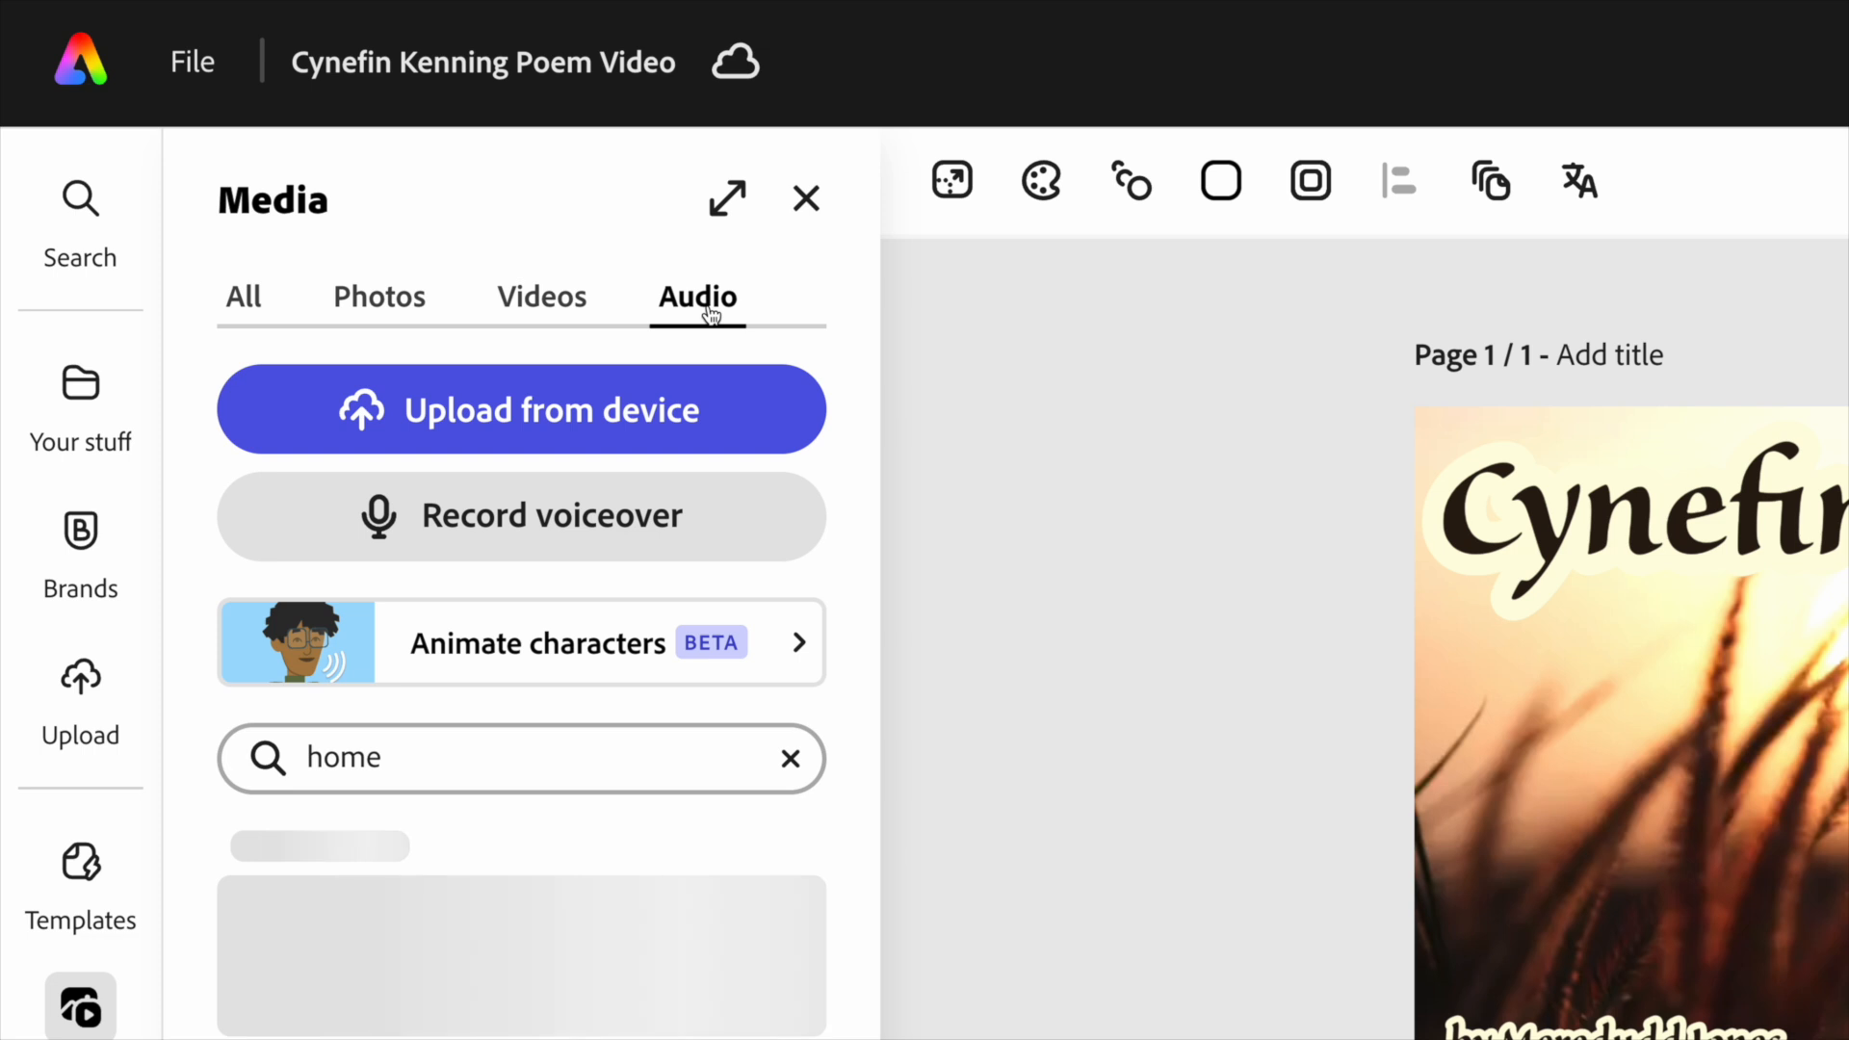
click(531, 538)
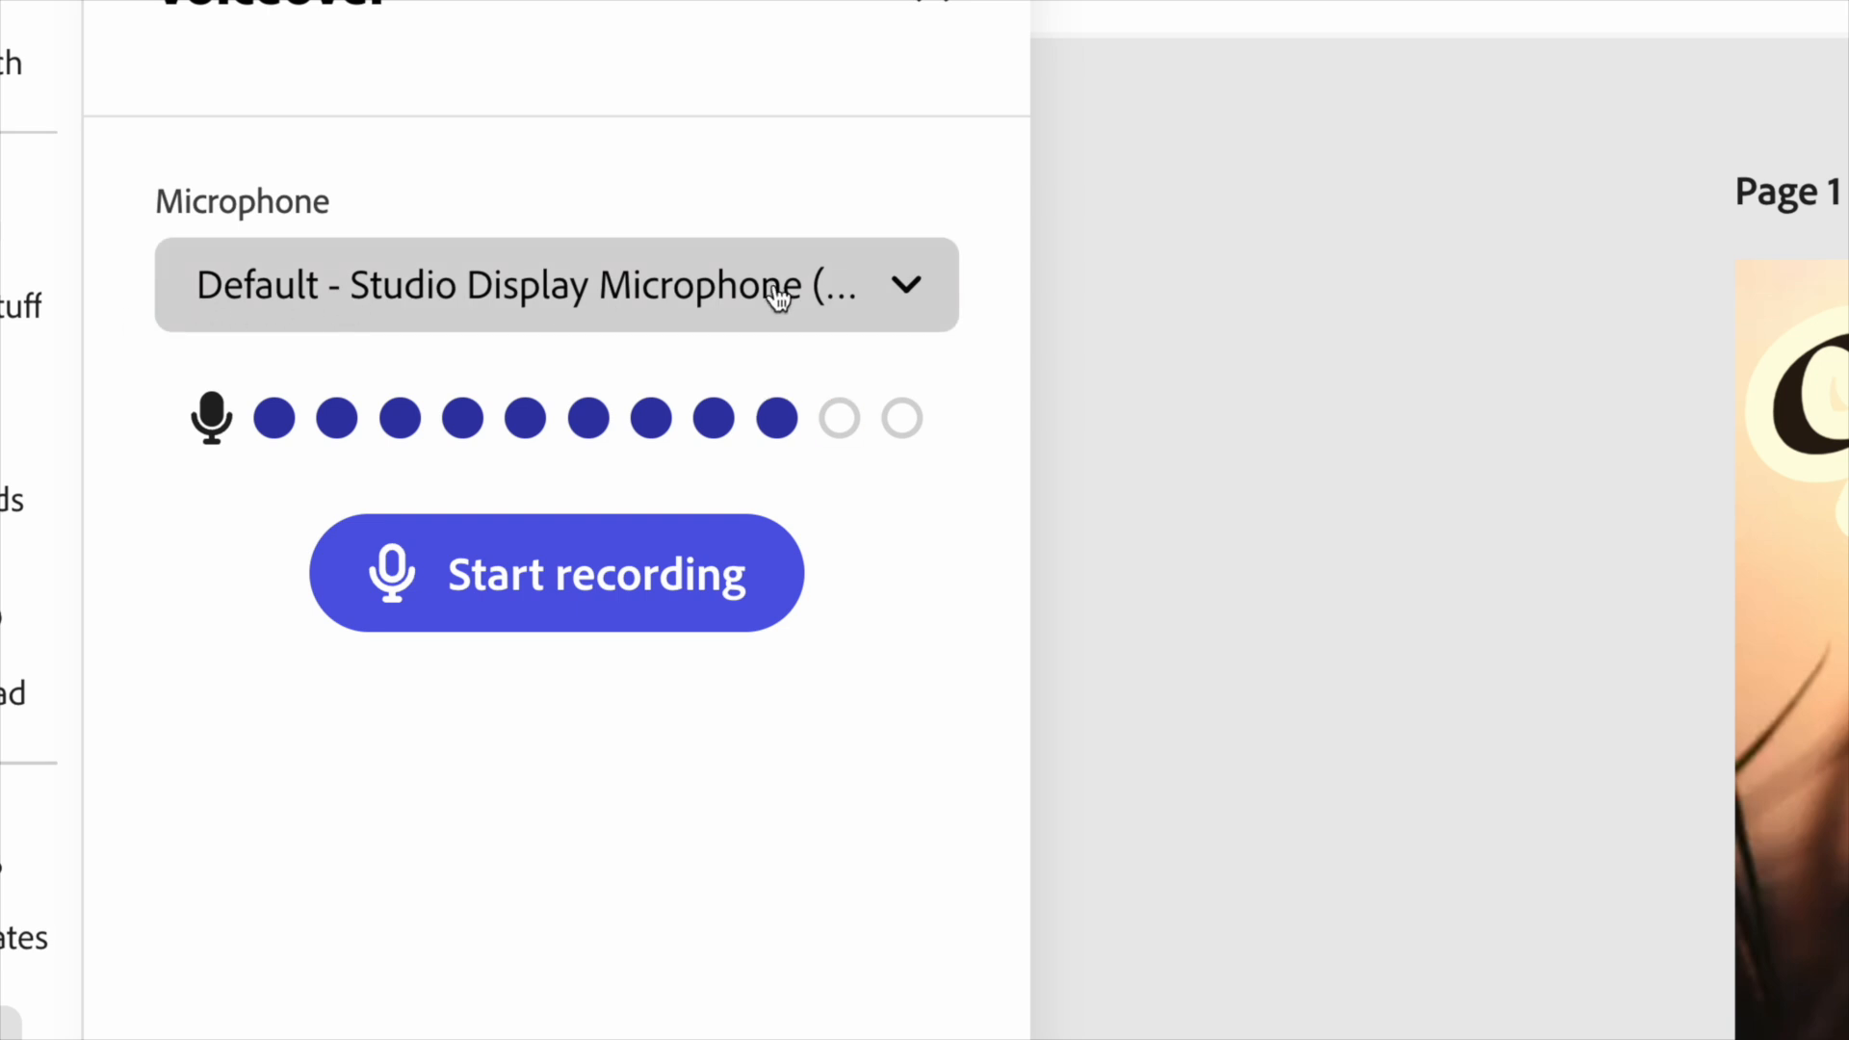
click(339, 313)
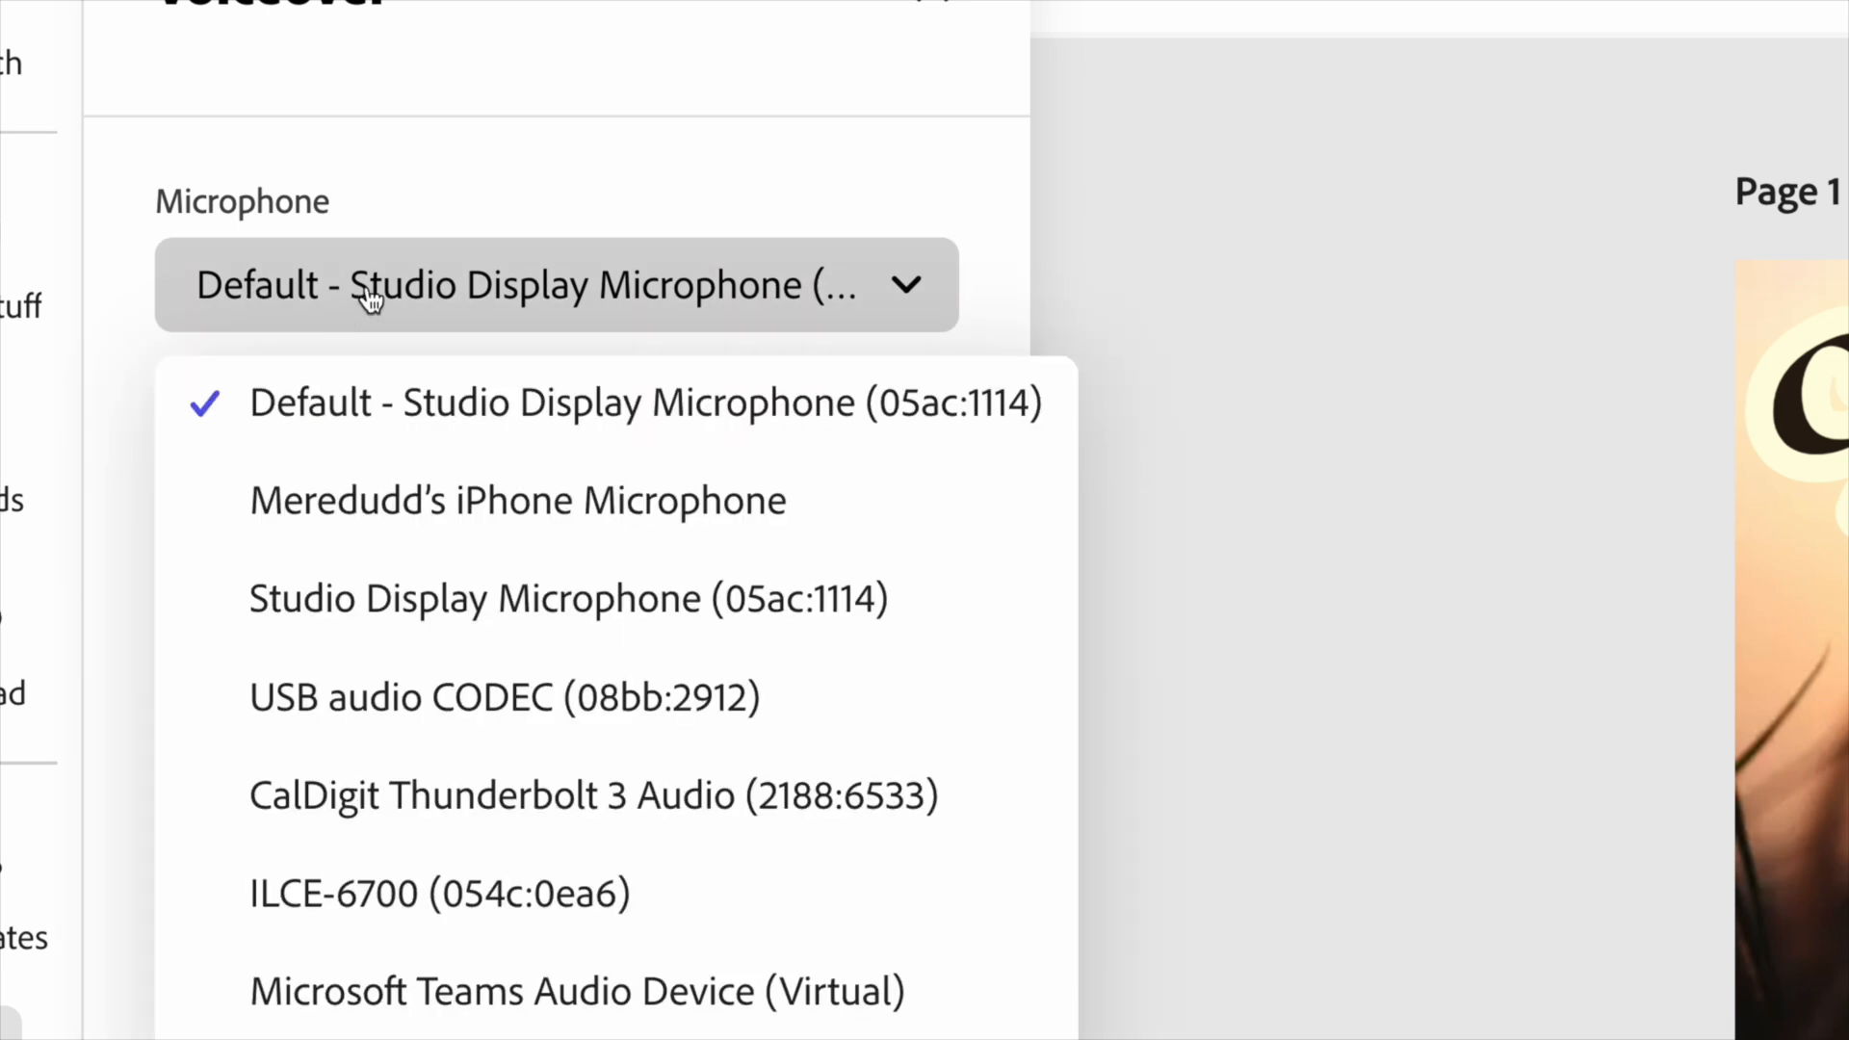
click(446, 693)
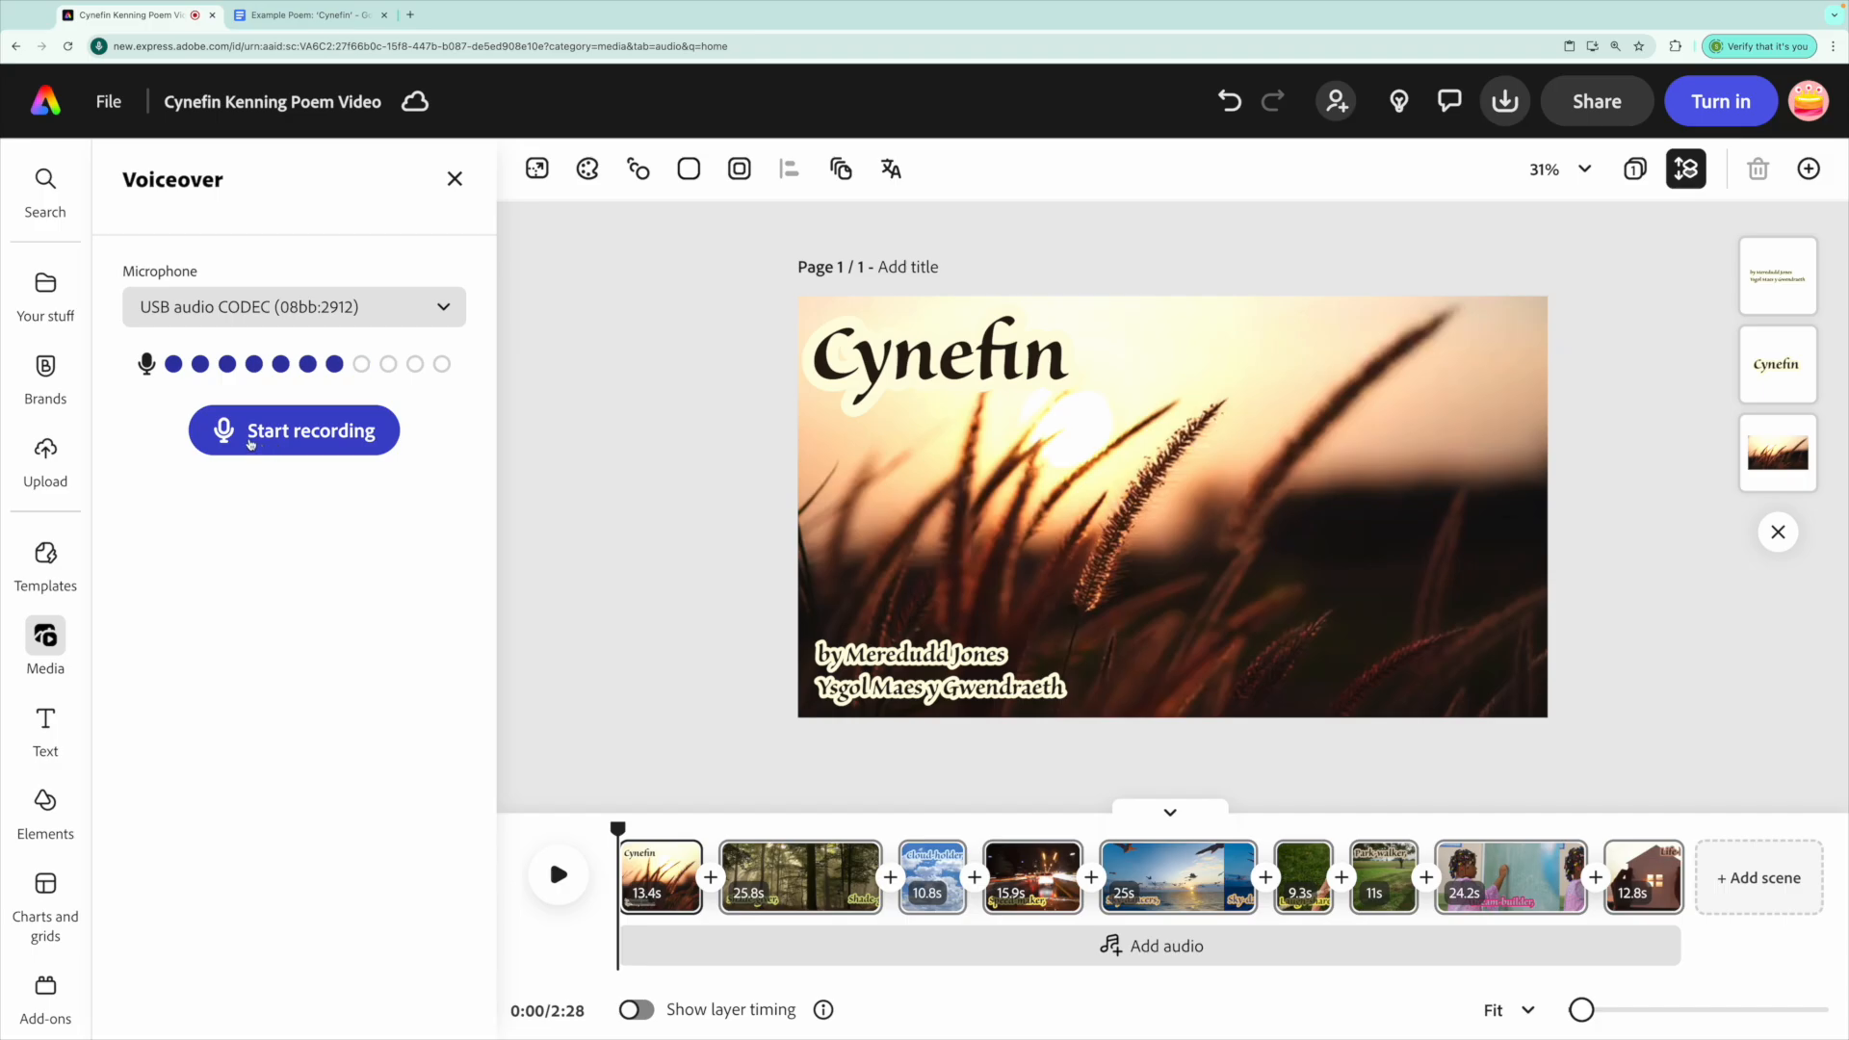
click(251, 441)
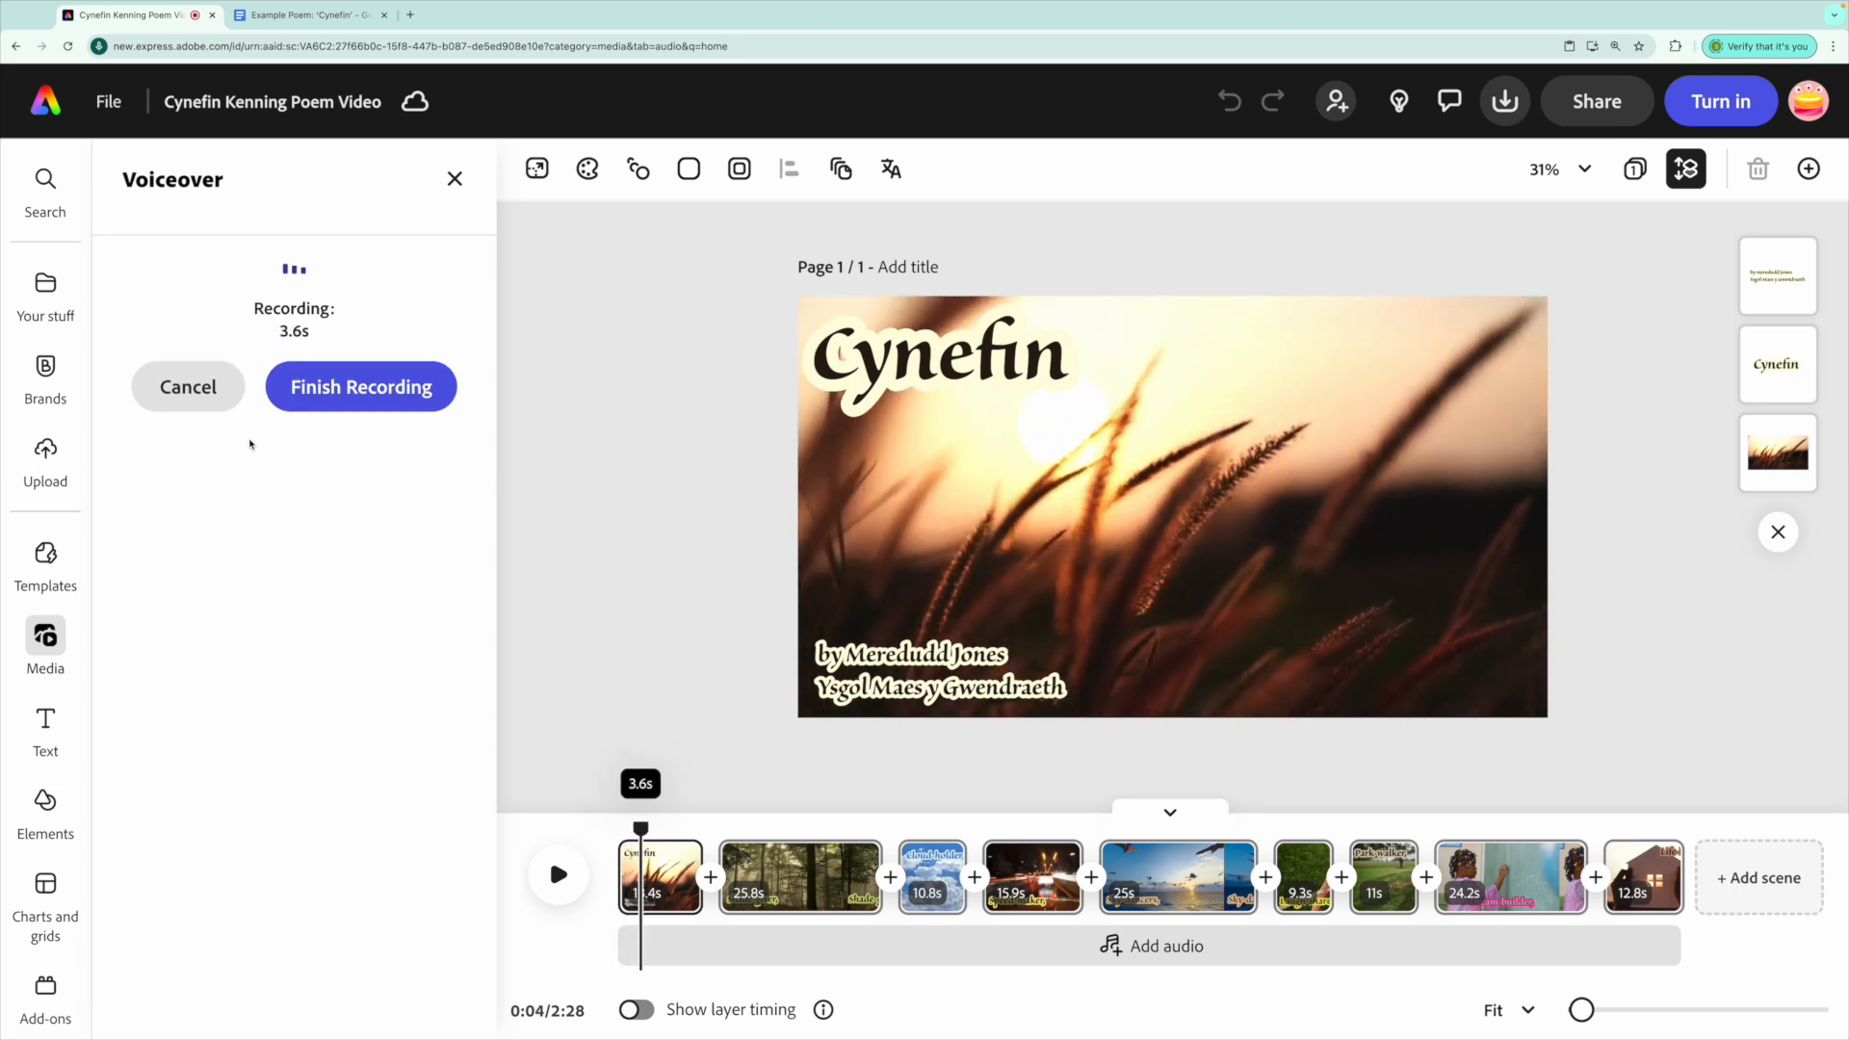
Save the voiceover clip, zoom the timeline to 87%, and play the title back from 0:00.
click(360, 387)
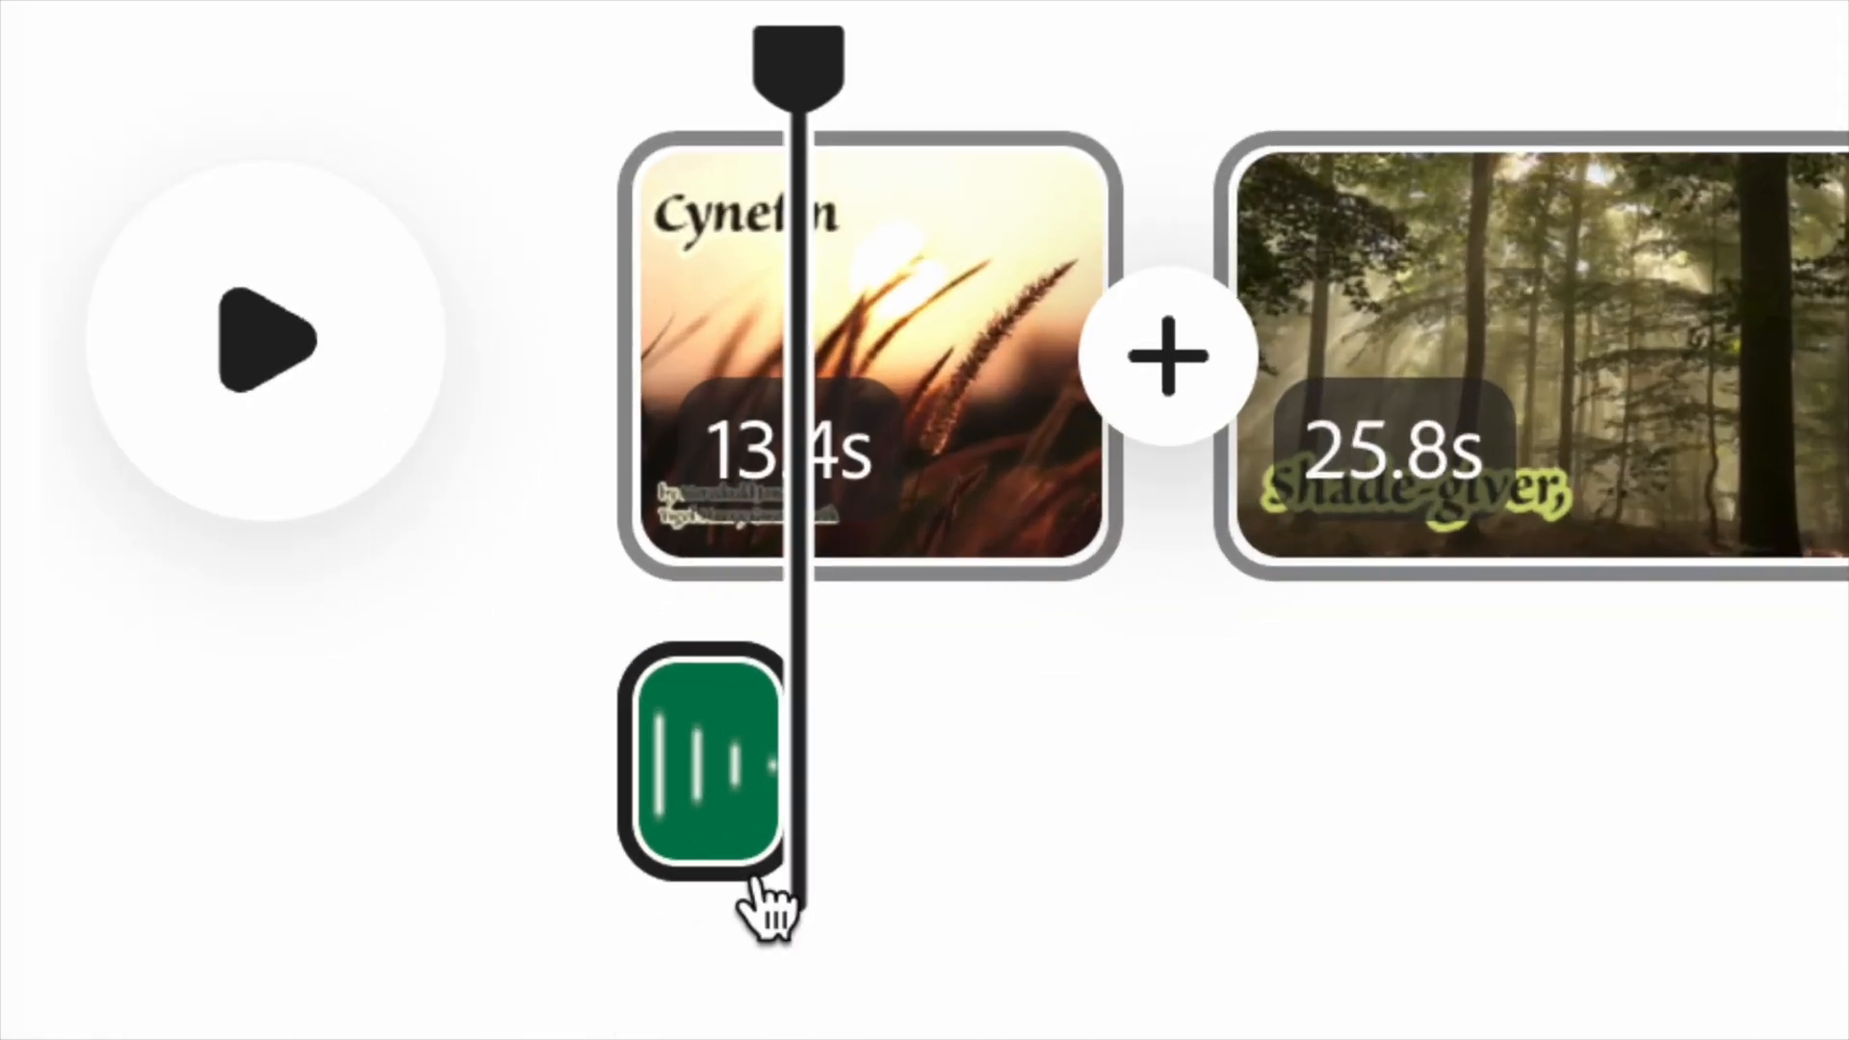
click(640, 954)
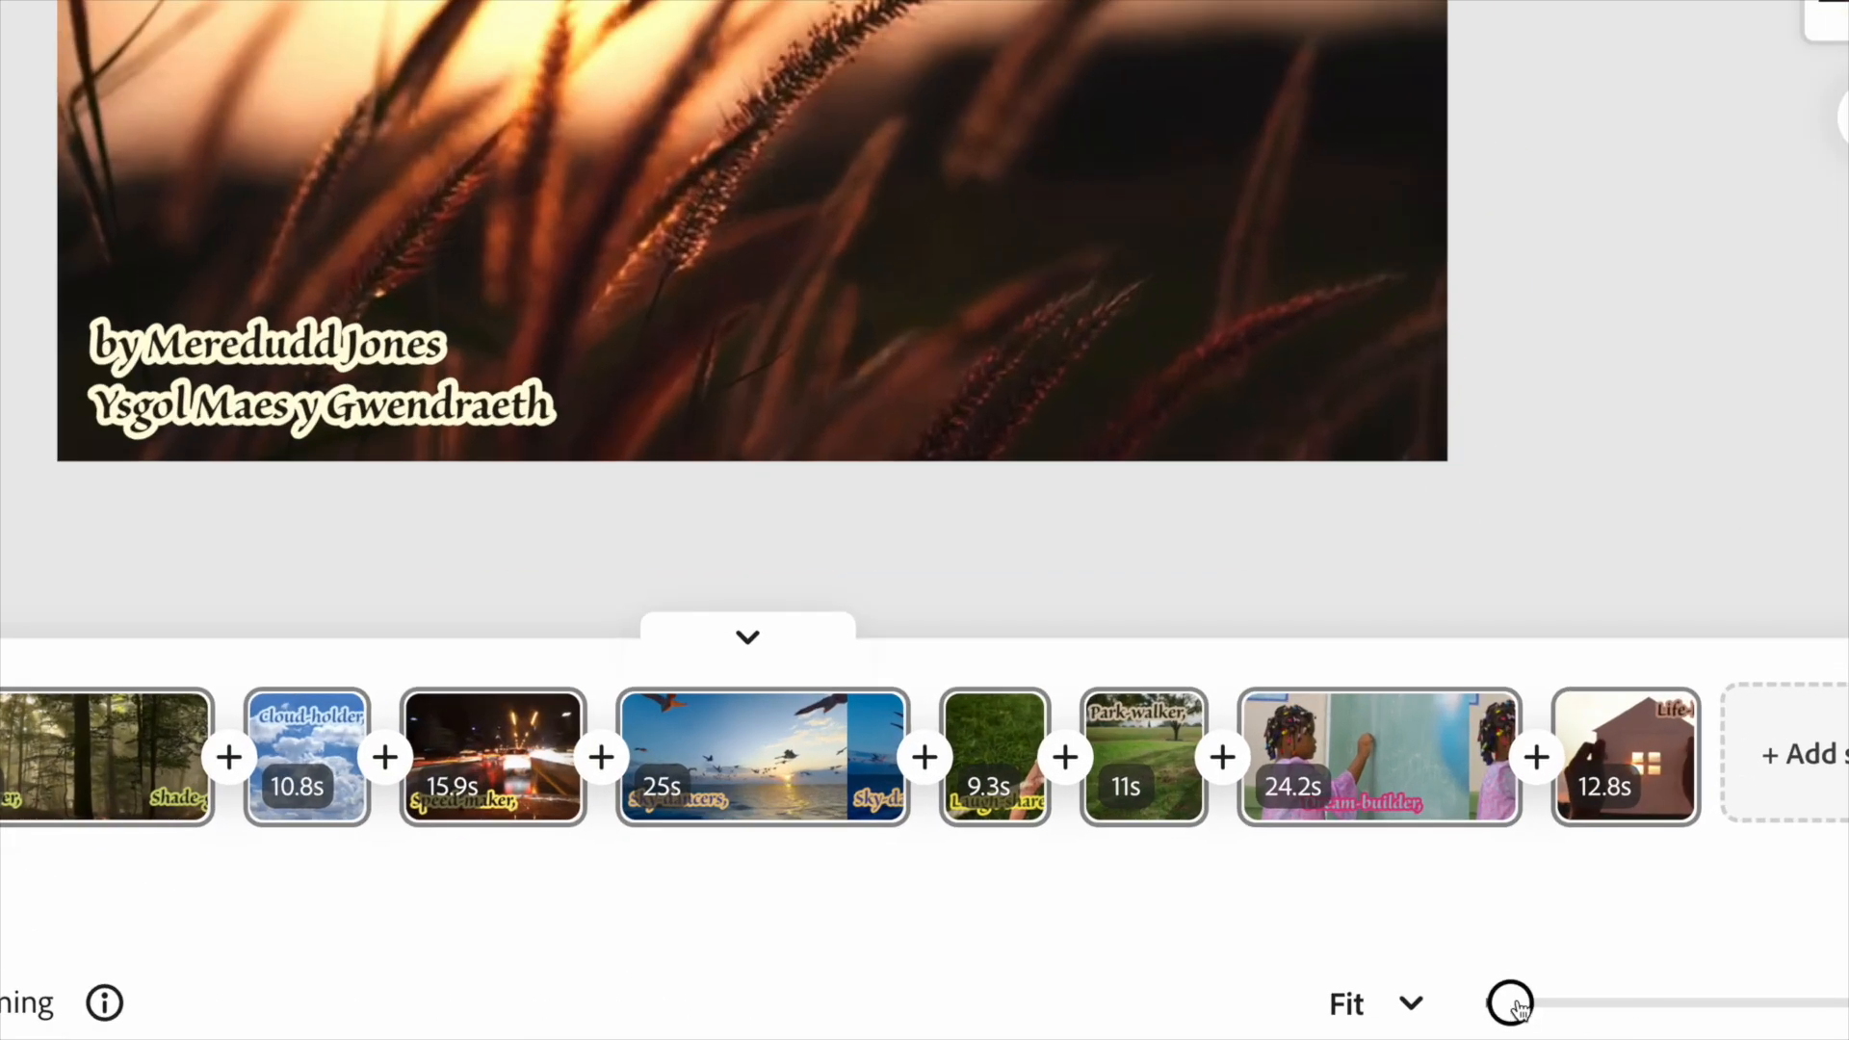
drag(1518, 1009, 1573, 1008)
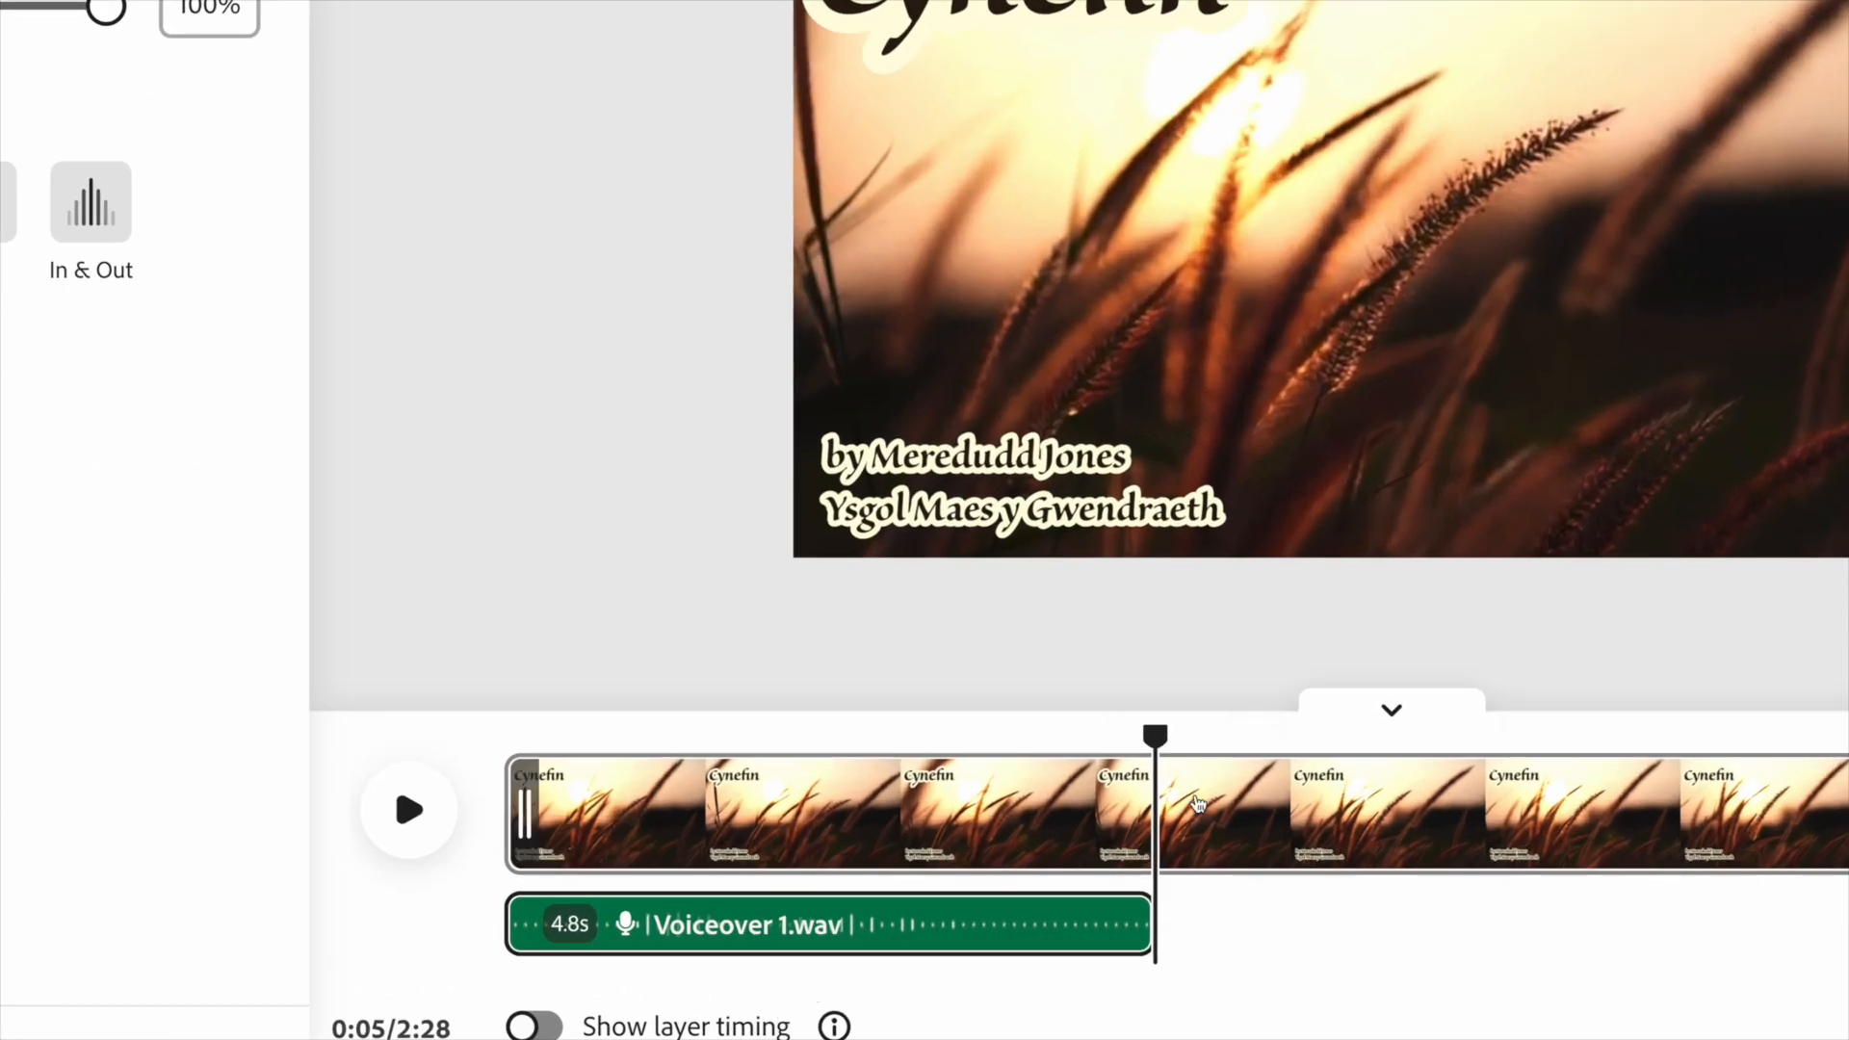
drag(1024, 830, 965, 834)
drag(1059, 742, 501, 743)
click(408, 812)
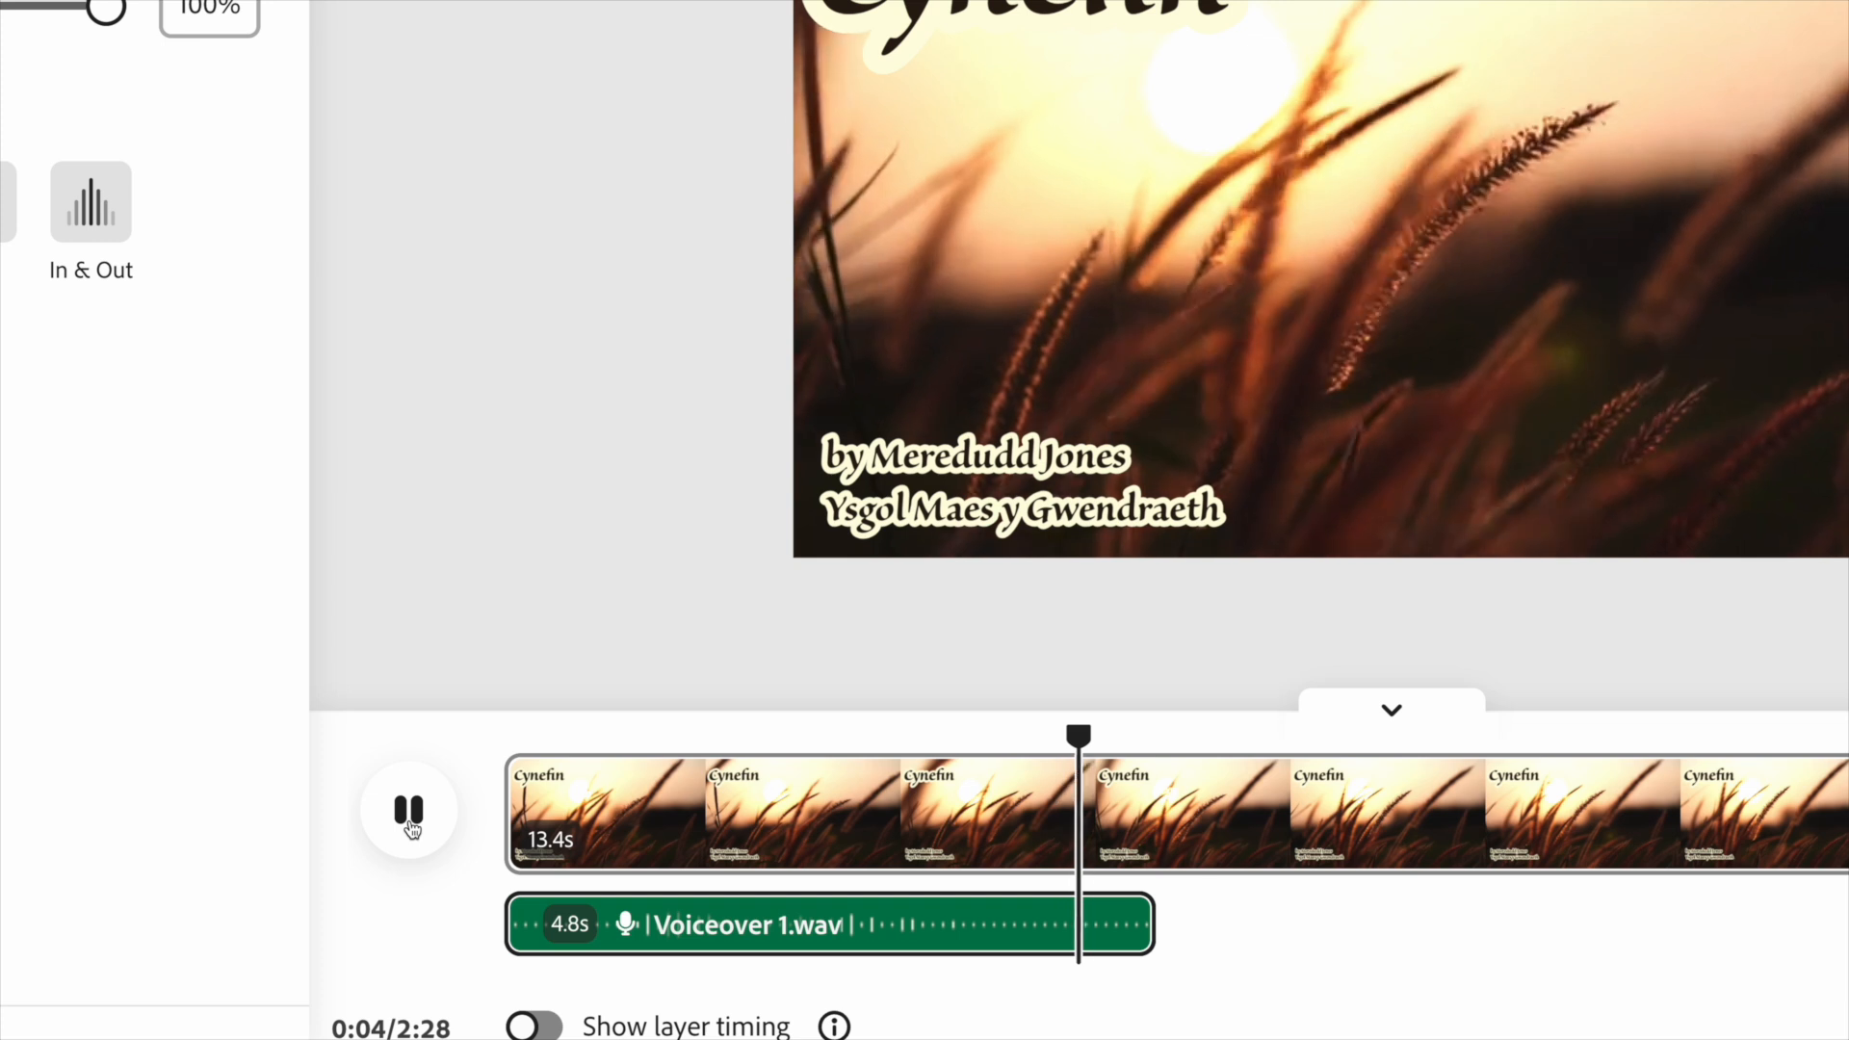
click(408, 812)
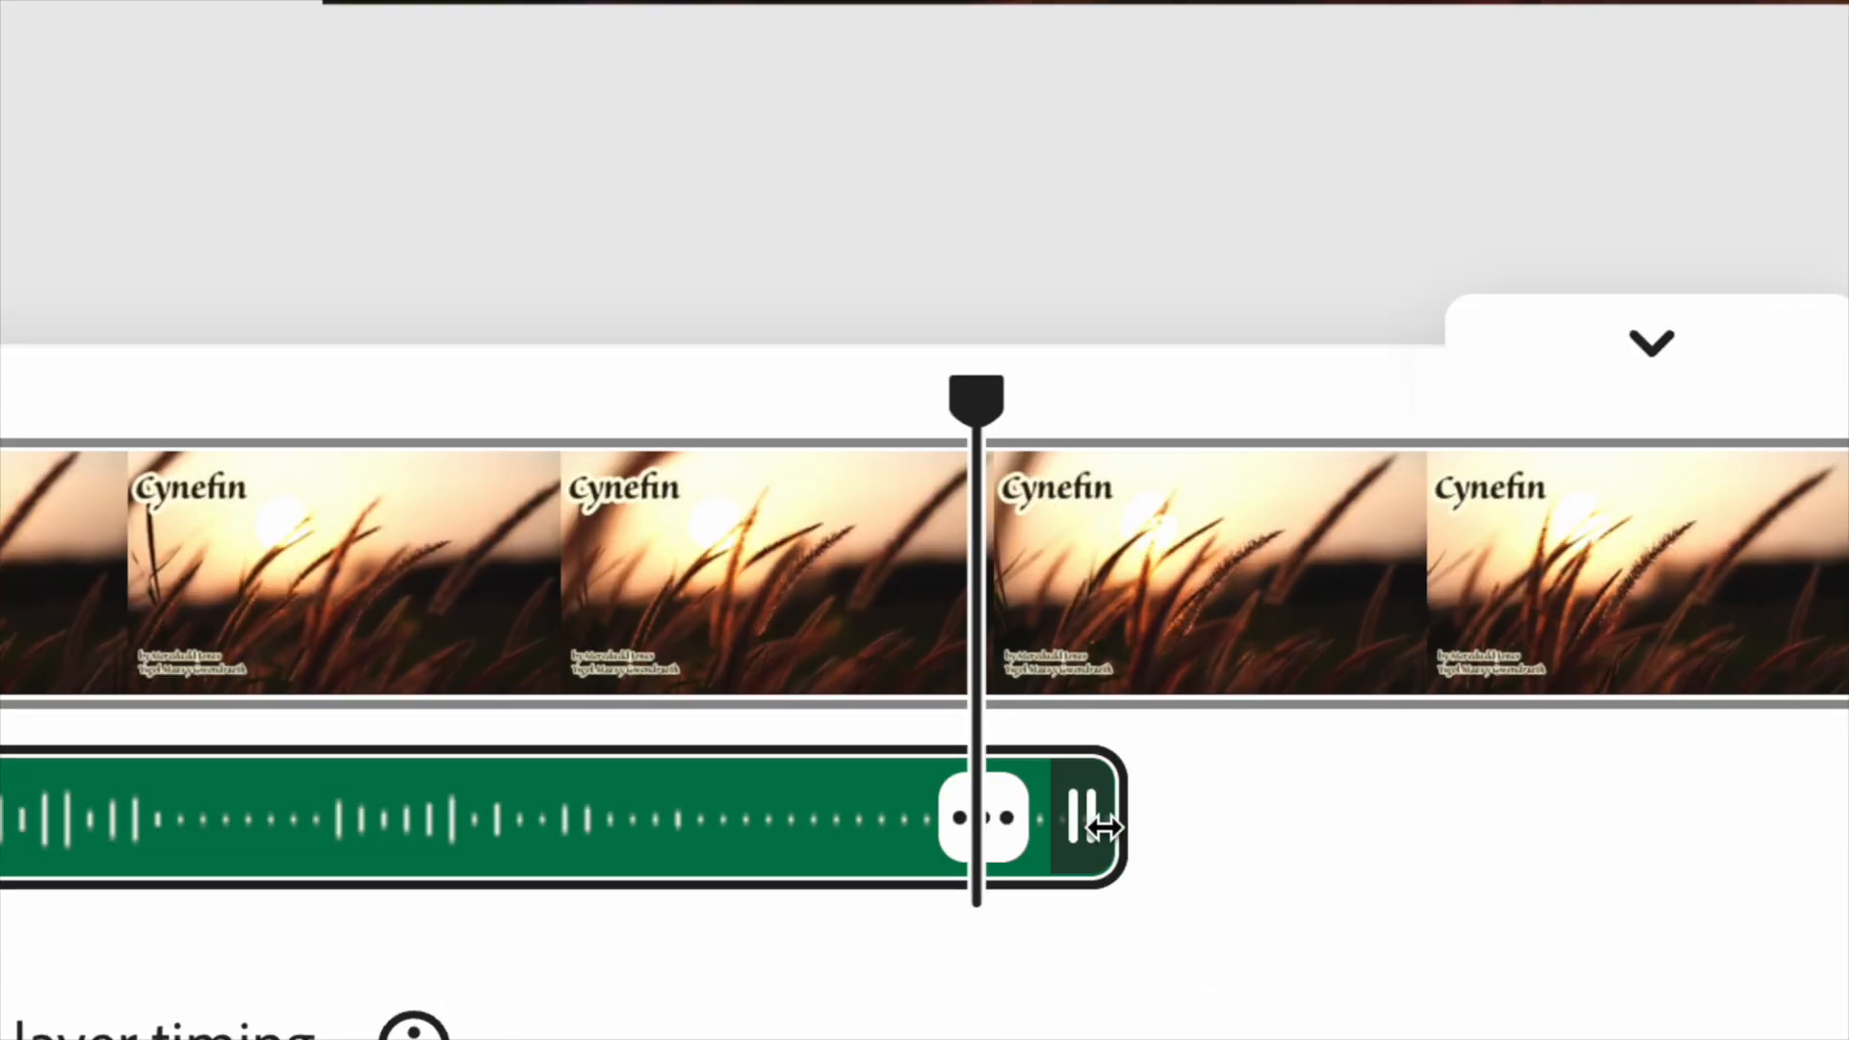
Trim the voiceover to 4.3s and the Cynefin title clip to 4.6s.
drag(1103, 826, 994, 852)
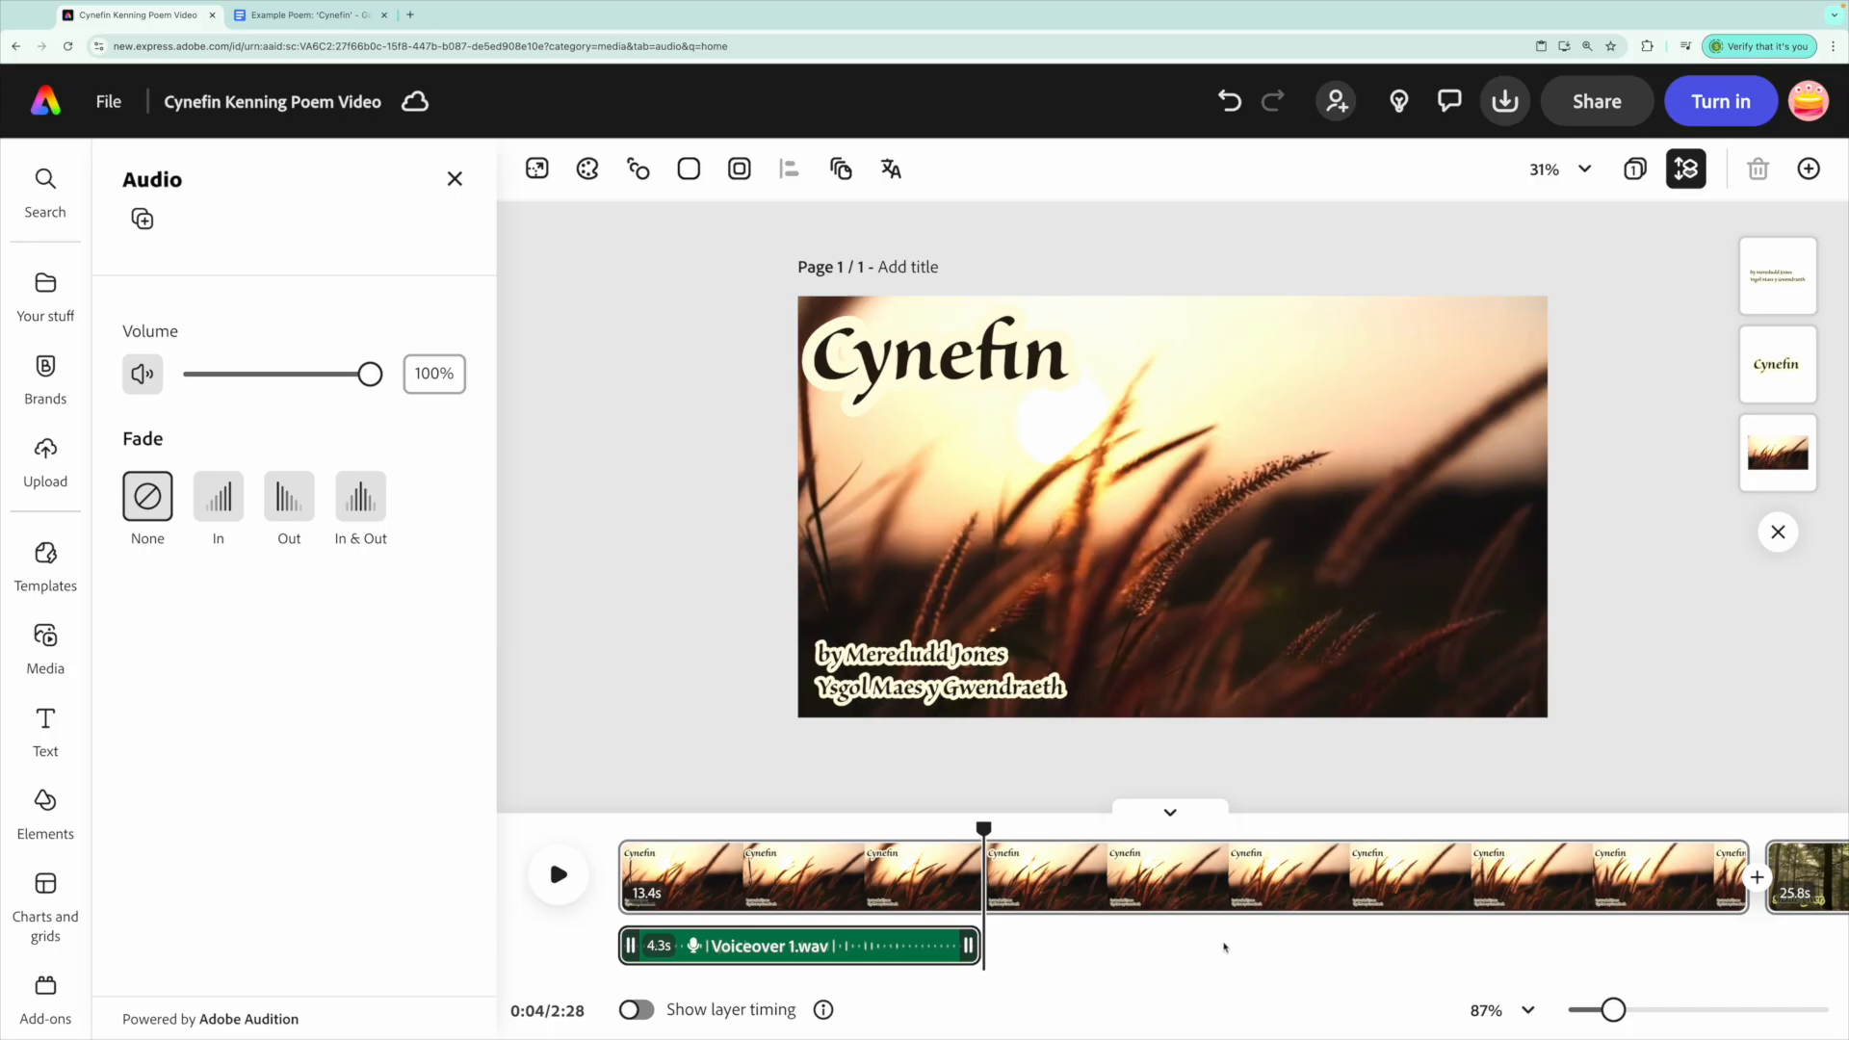
drag(984, 826, 1023, 891)
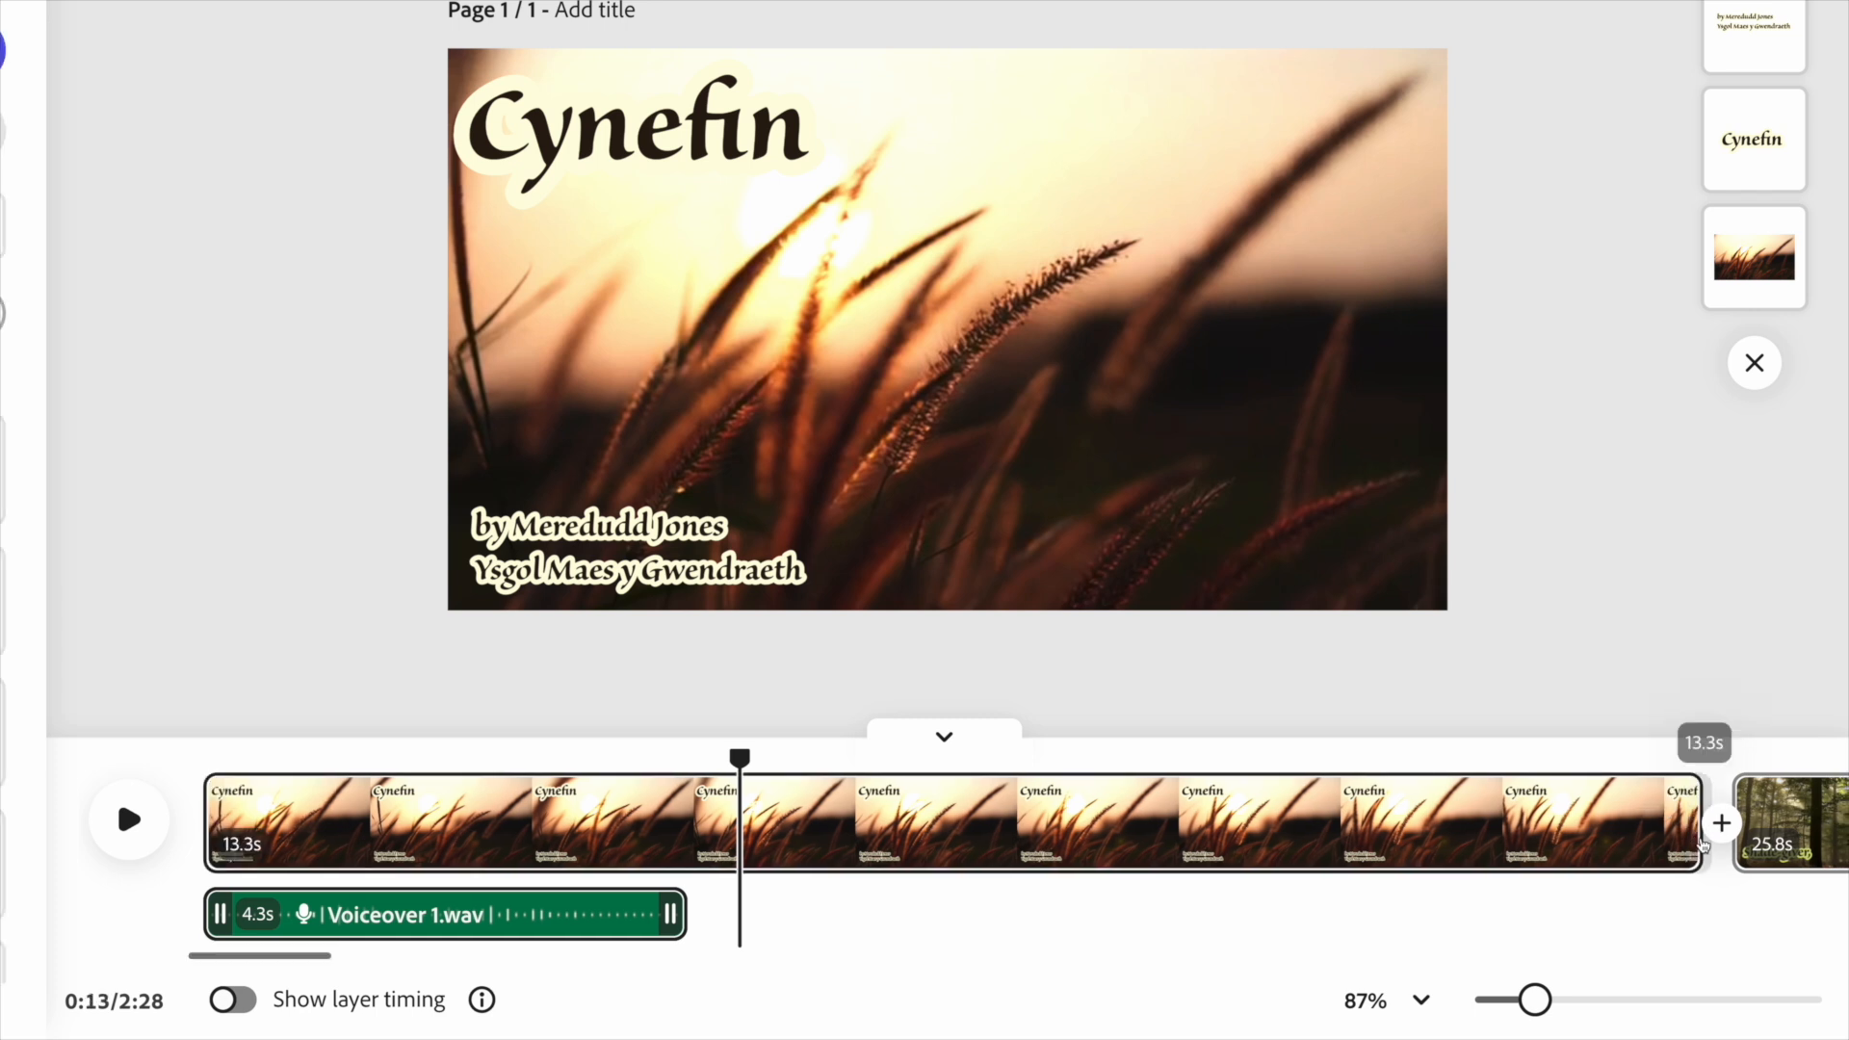
drag(1701, 845, 693, 867)
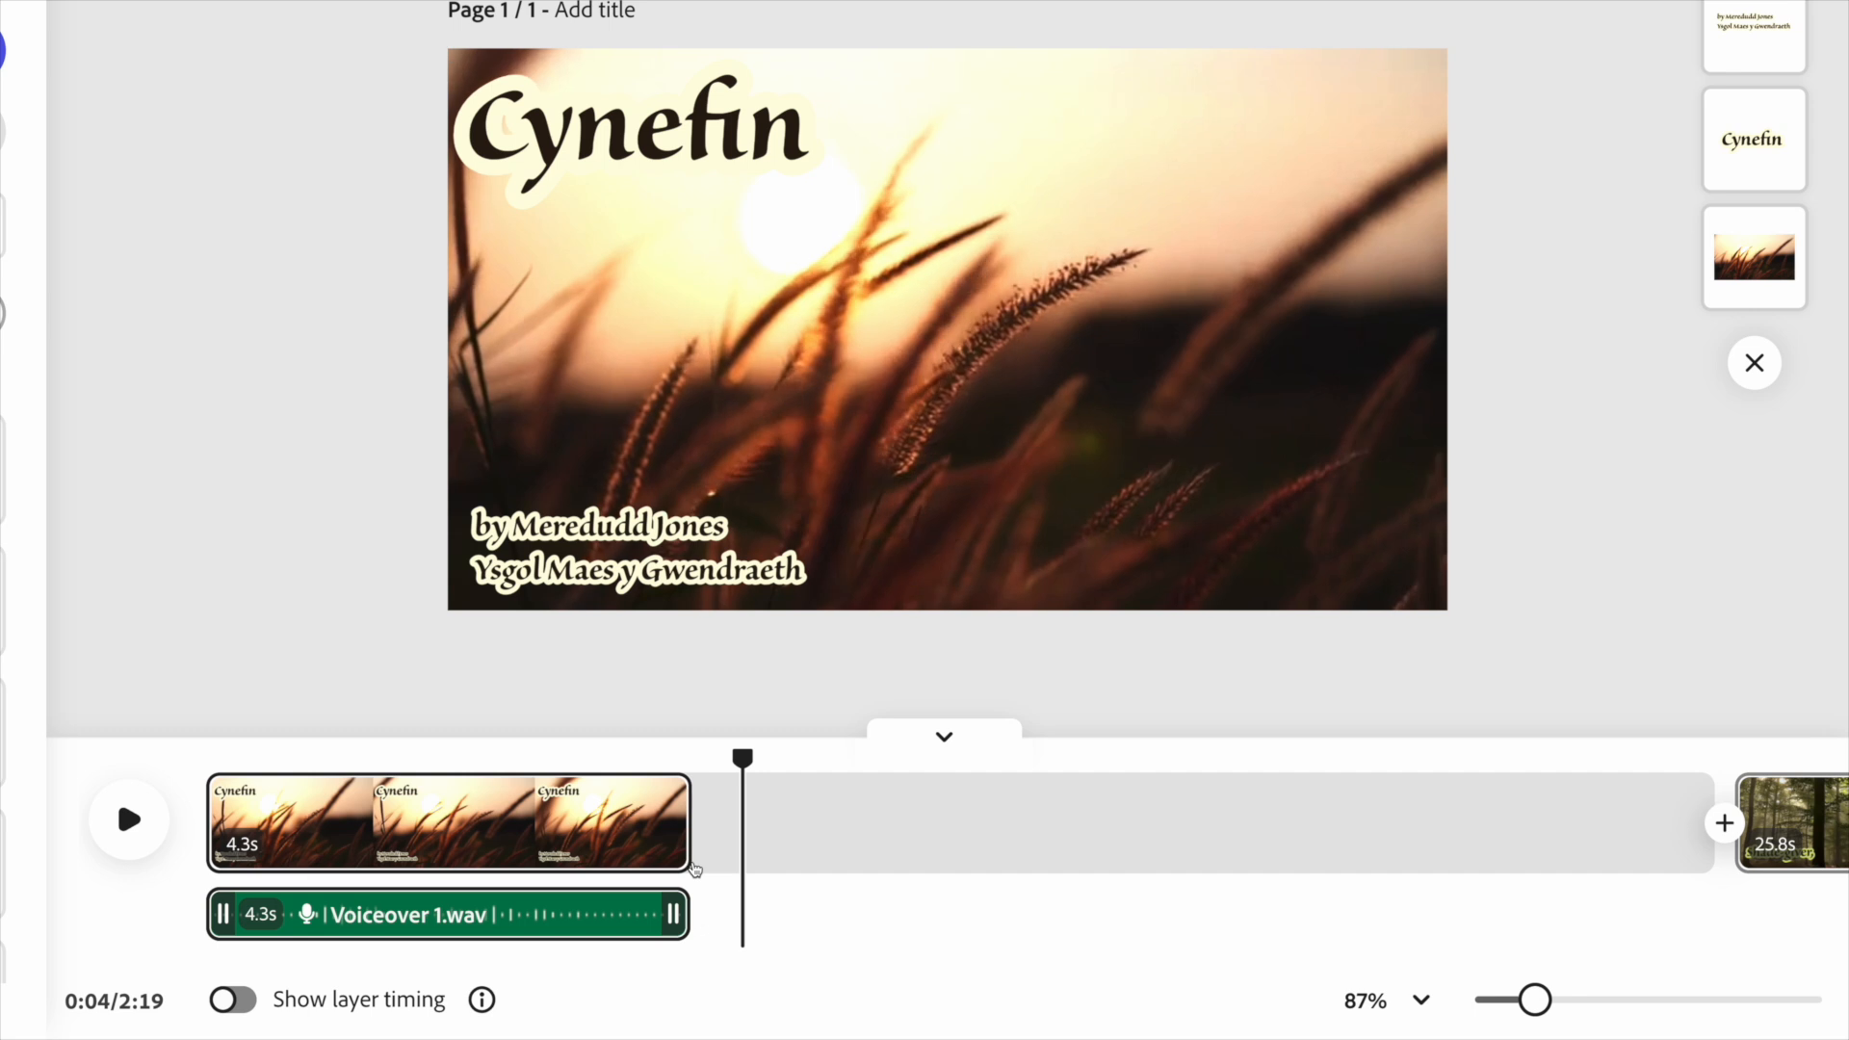
drag(695, 868, 724, 871)
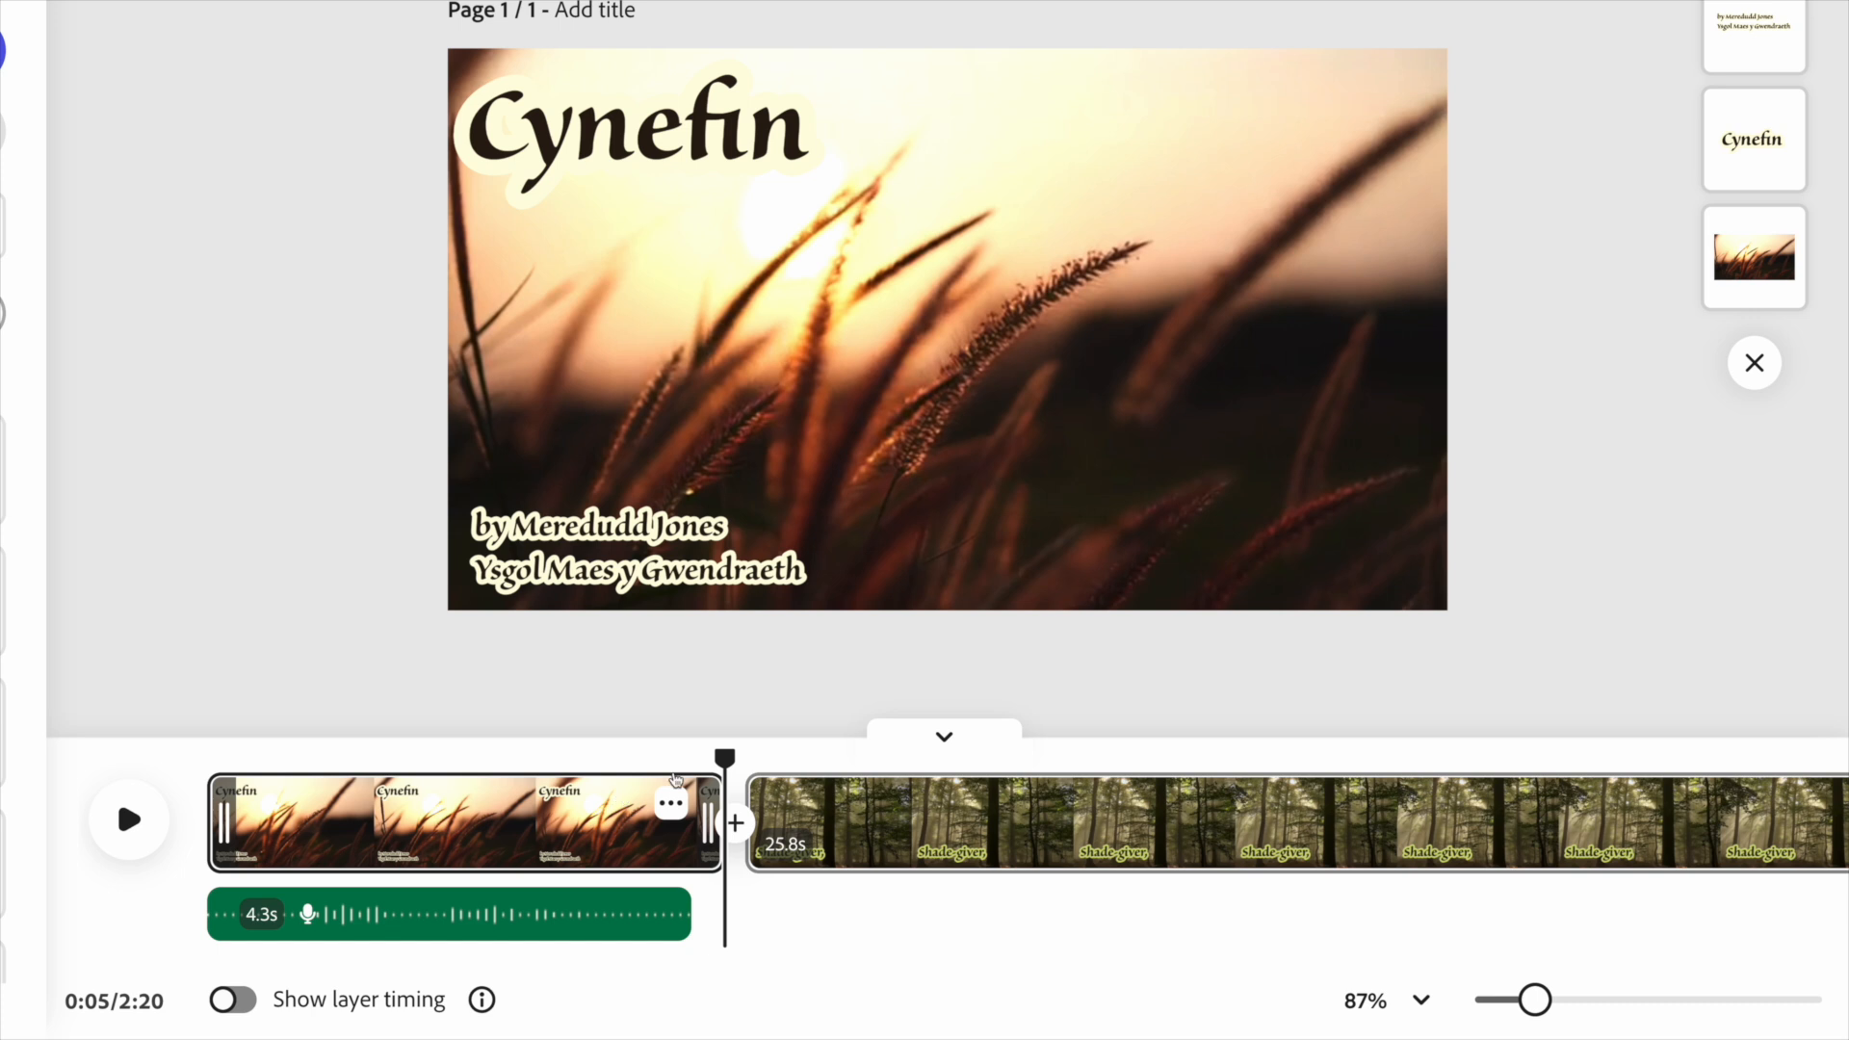
drag(724, 761, 200, 776)
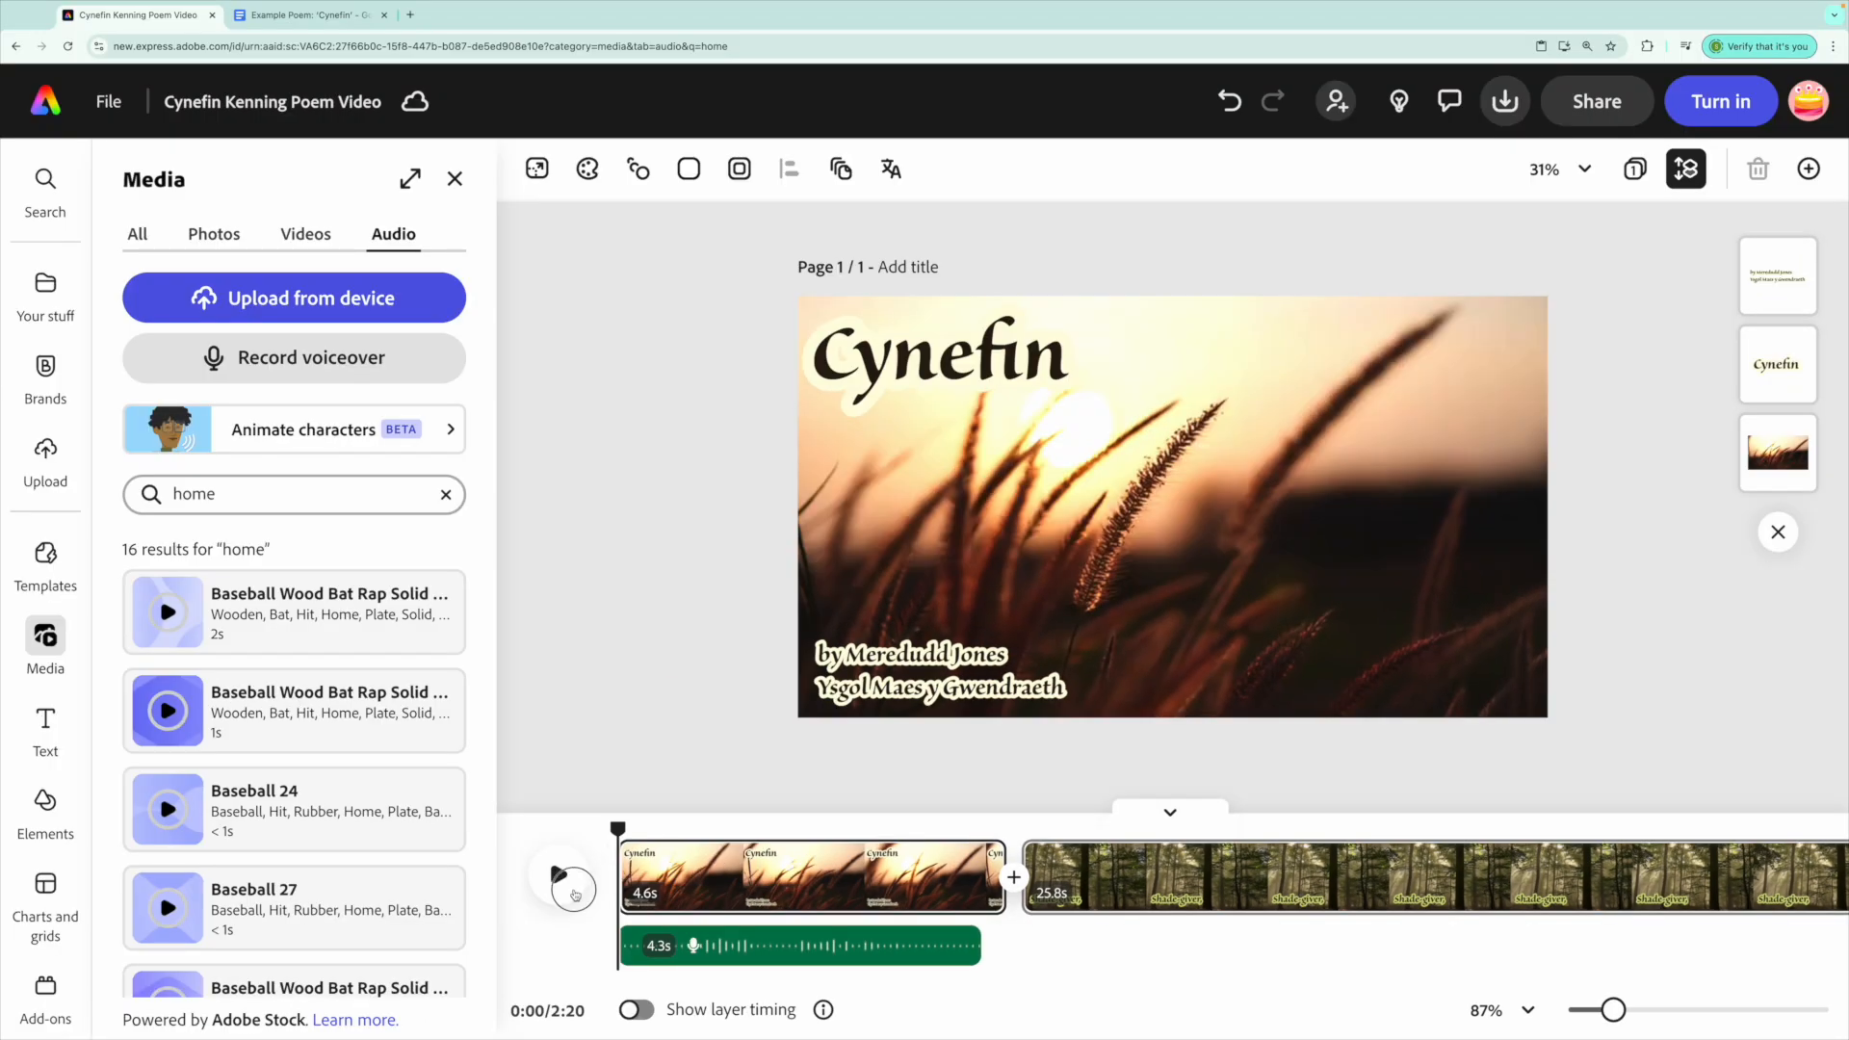
Play the video and park the playhead early in the Shade-giver forest scene.
click(575, 894)
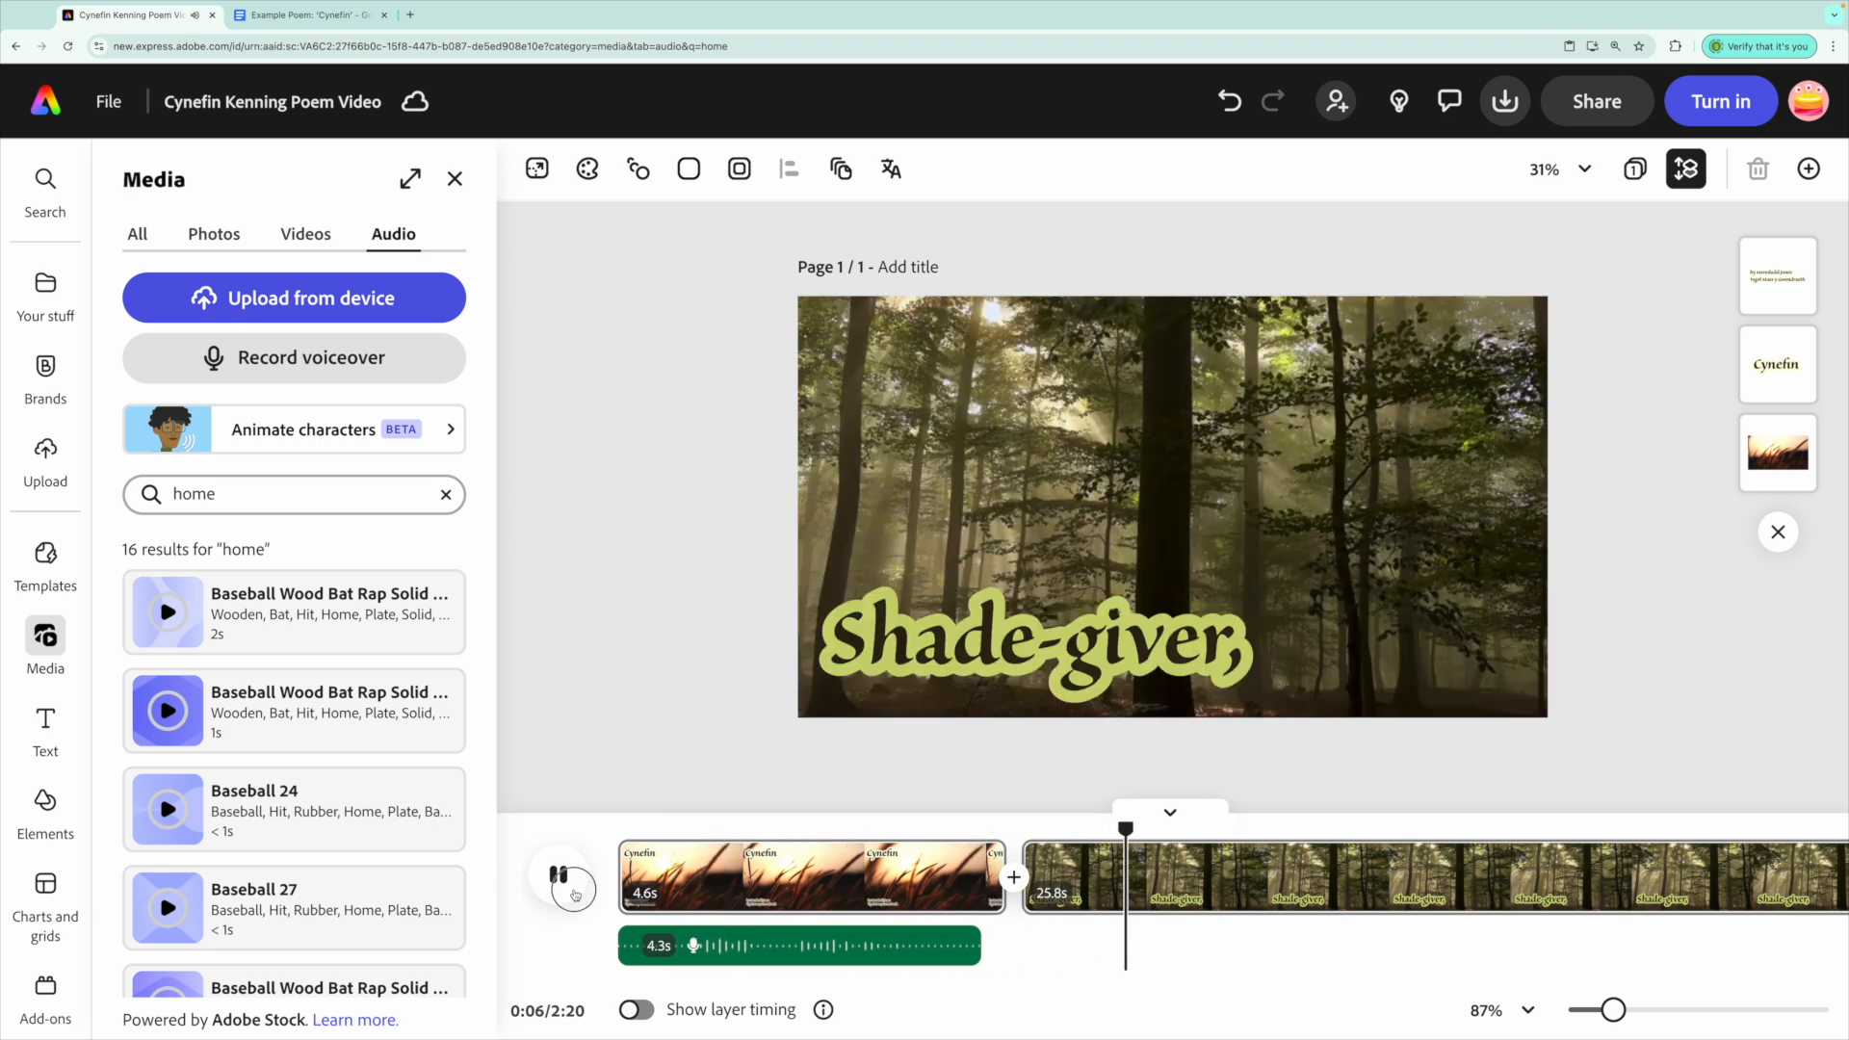
click(575, 895)
scroll(924, 867, right, 5)
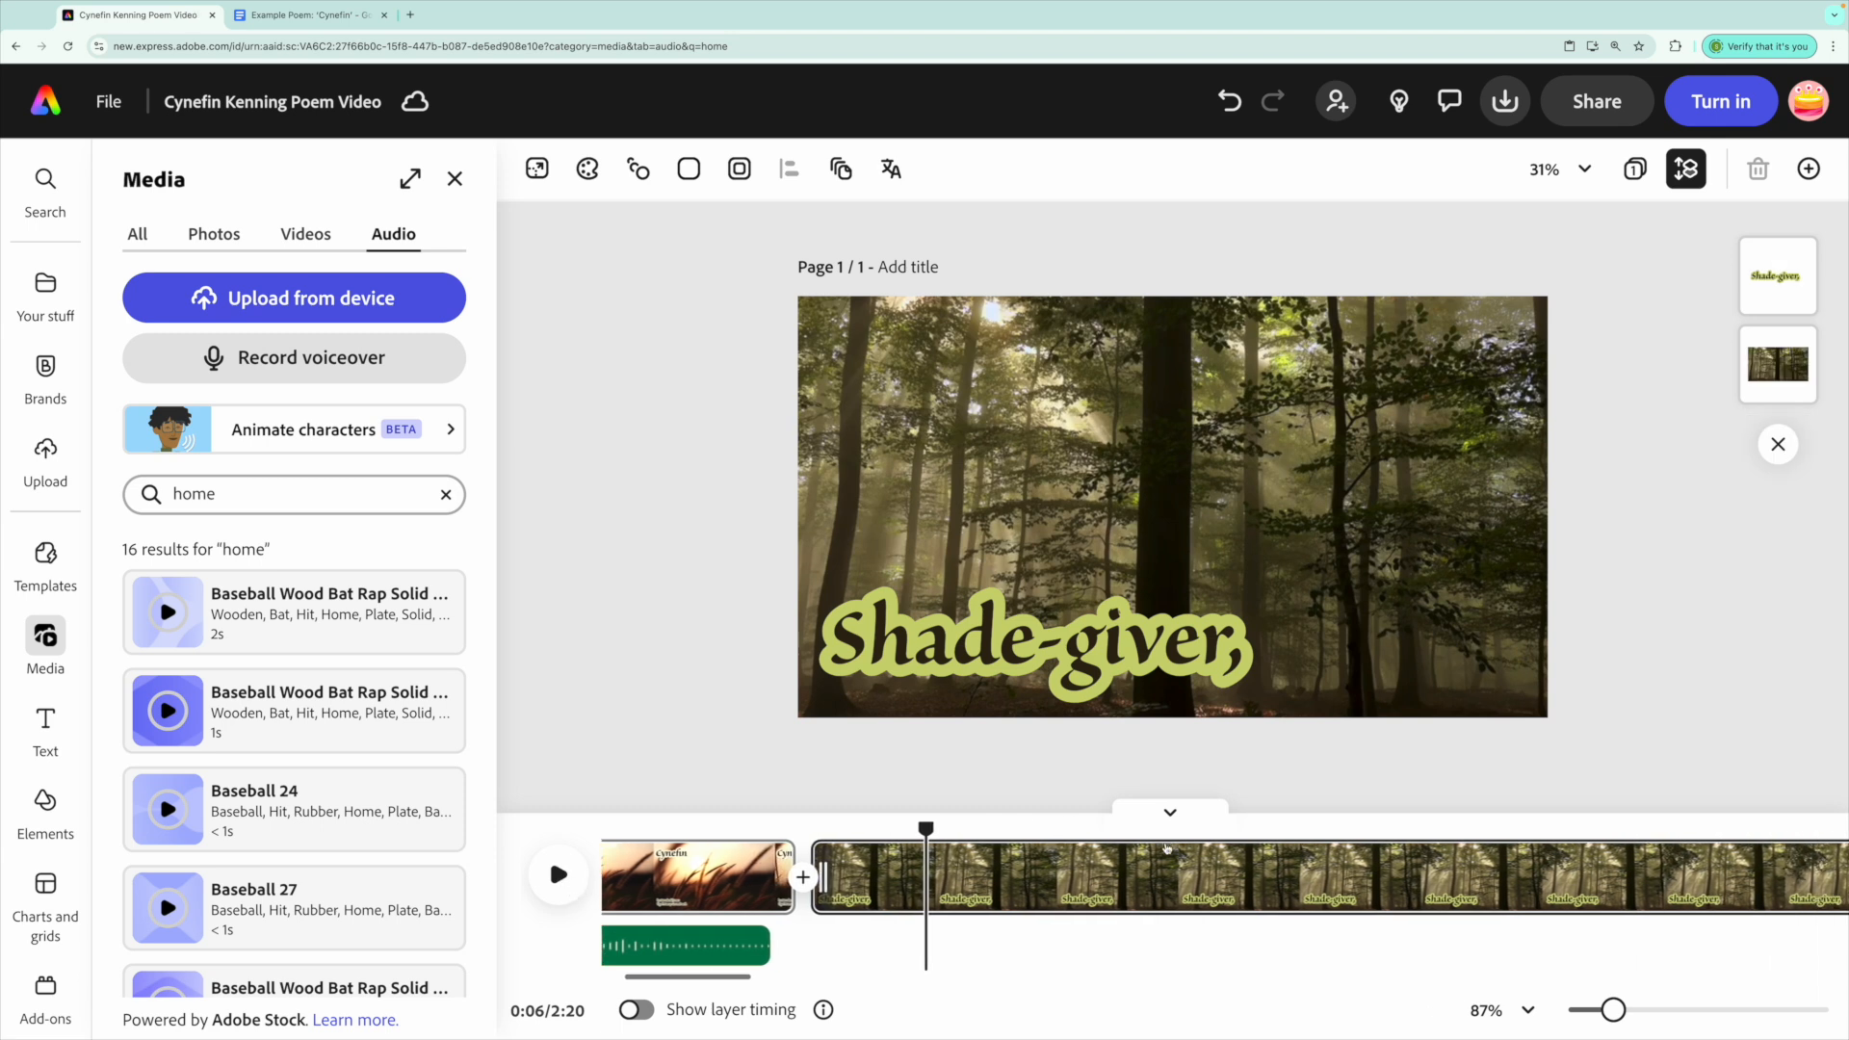
drag(900, 834, 818, 878)
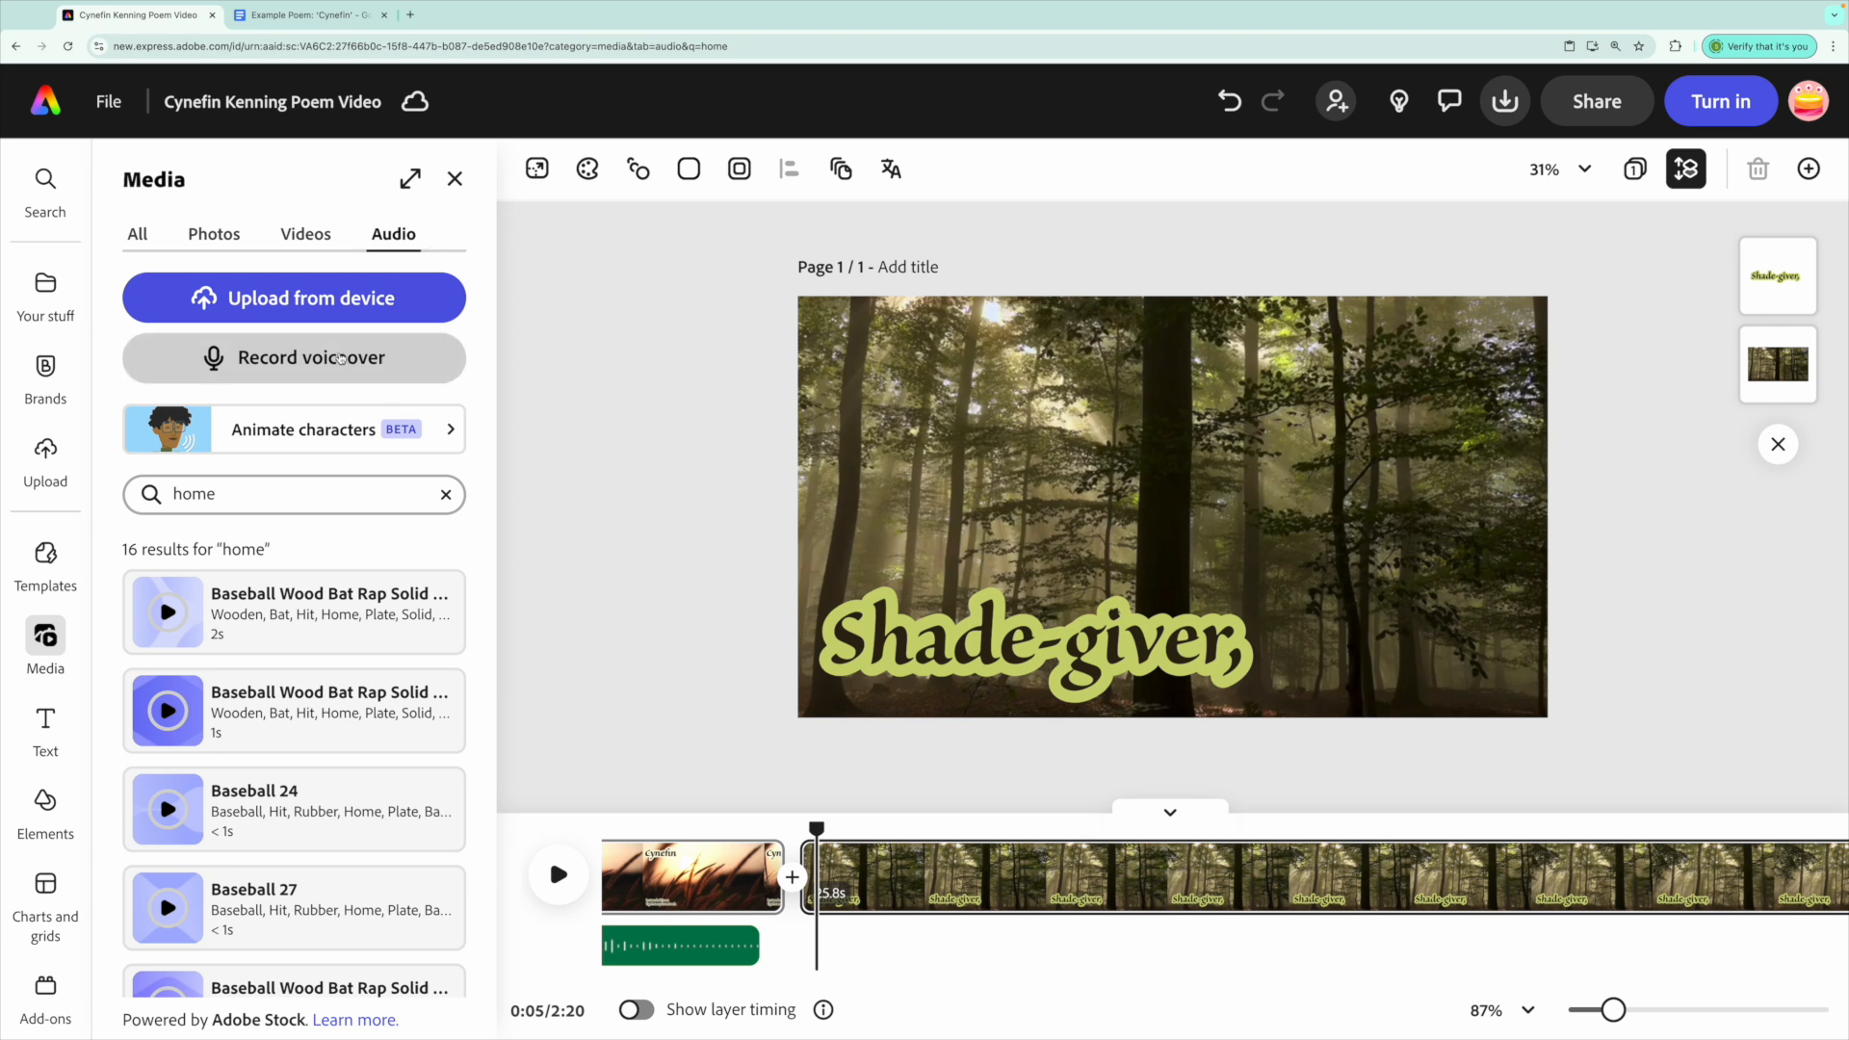
Record and save a 2.6 s voiceover narration starting at the Shade-giver scene.
click(209, 371)
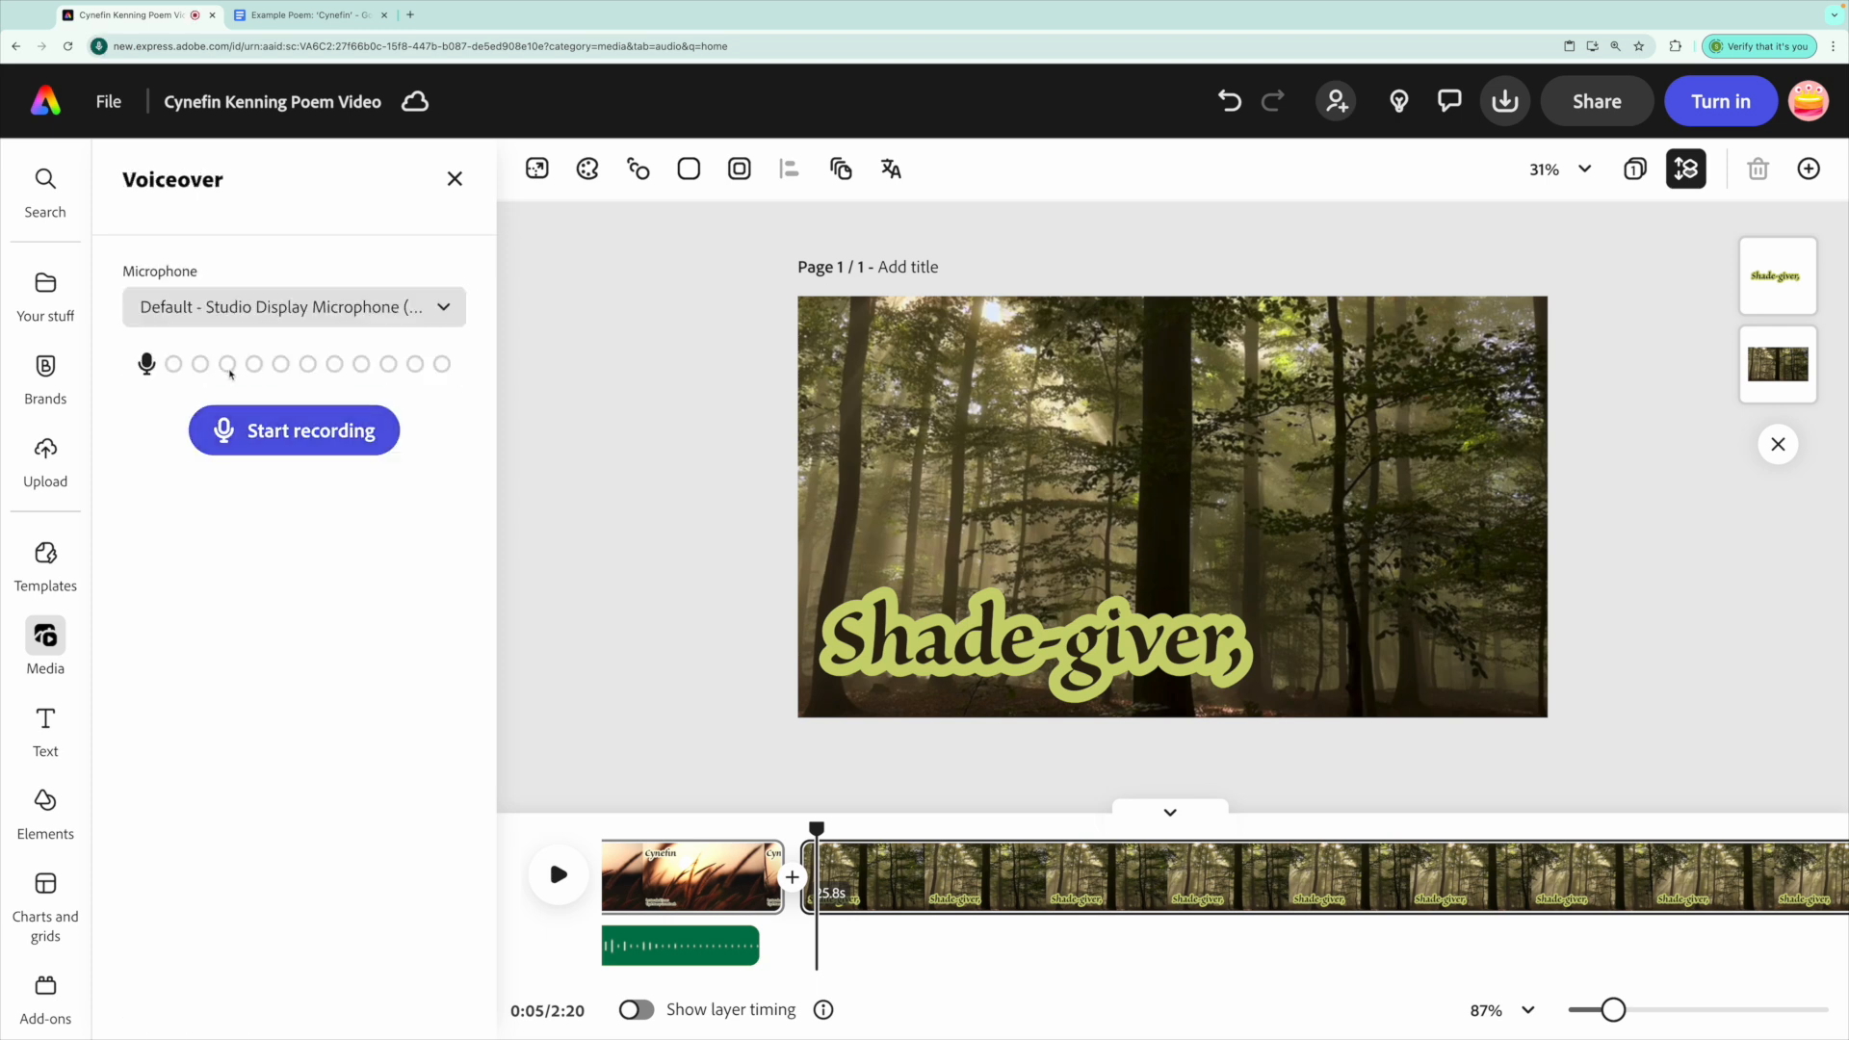
click(223, 443)
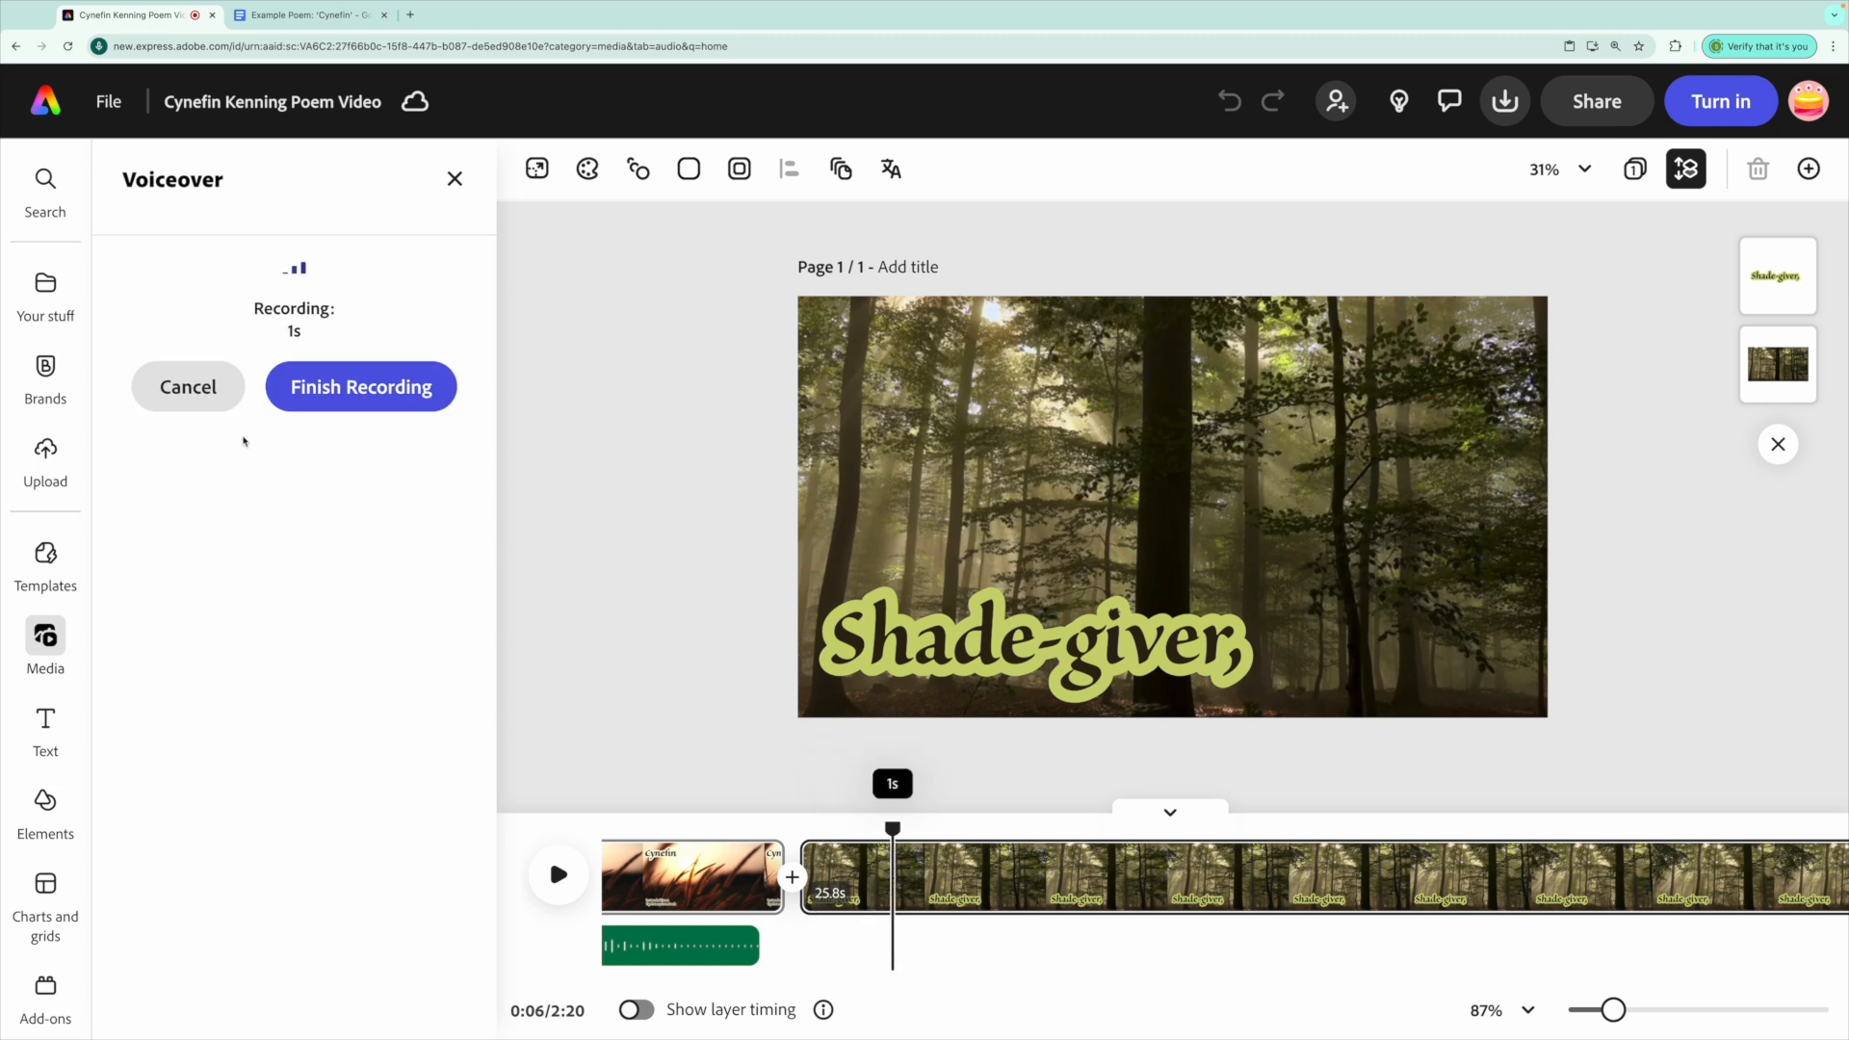
click(372, 383)
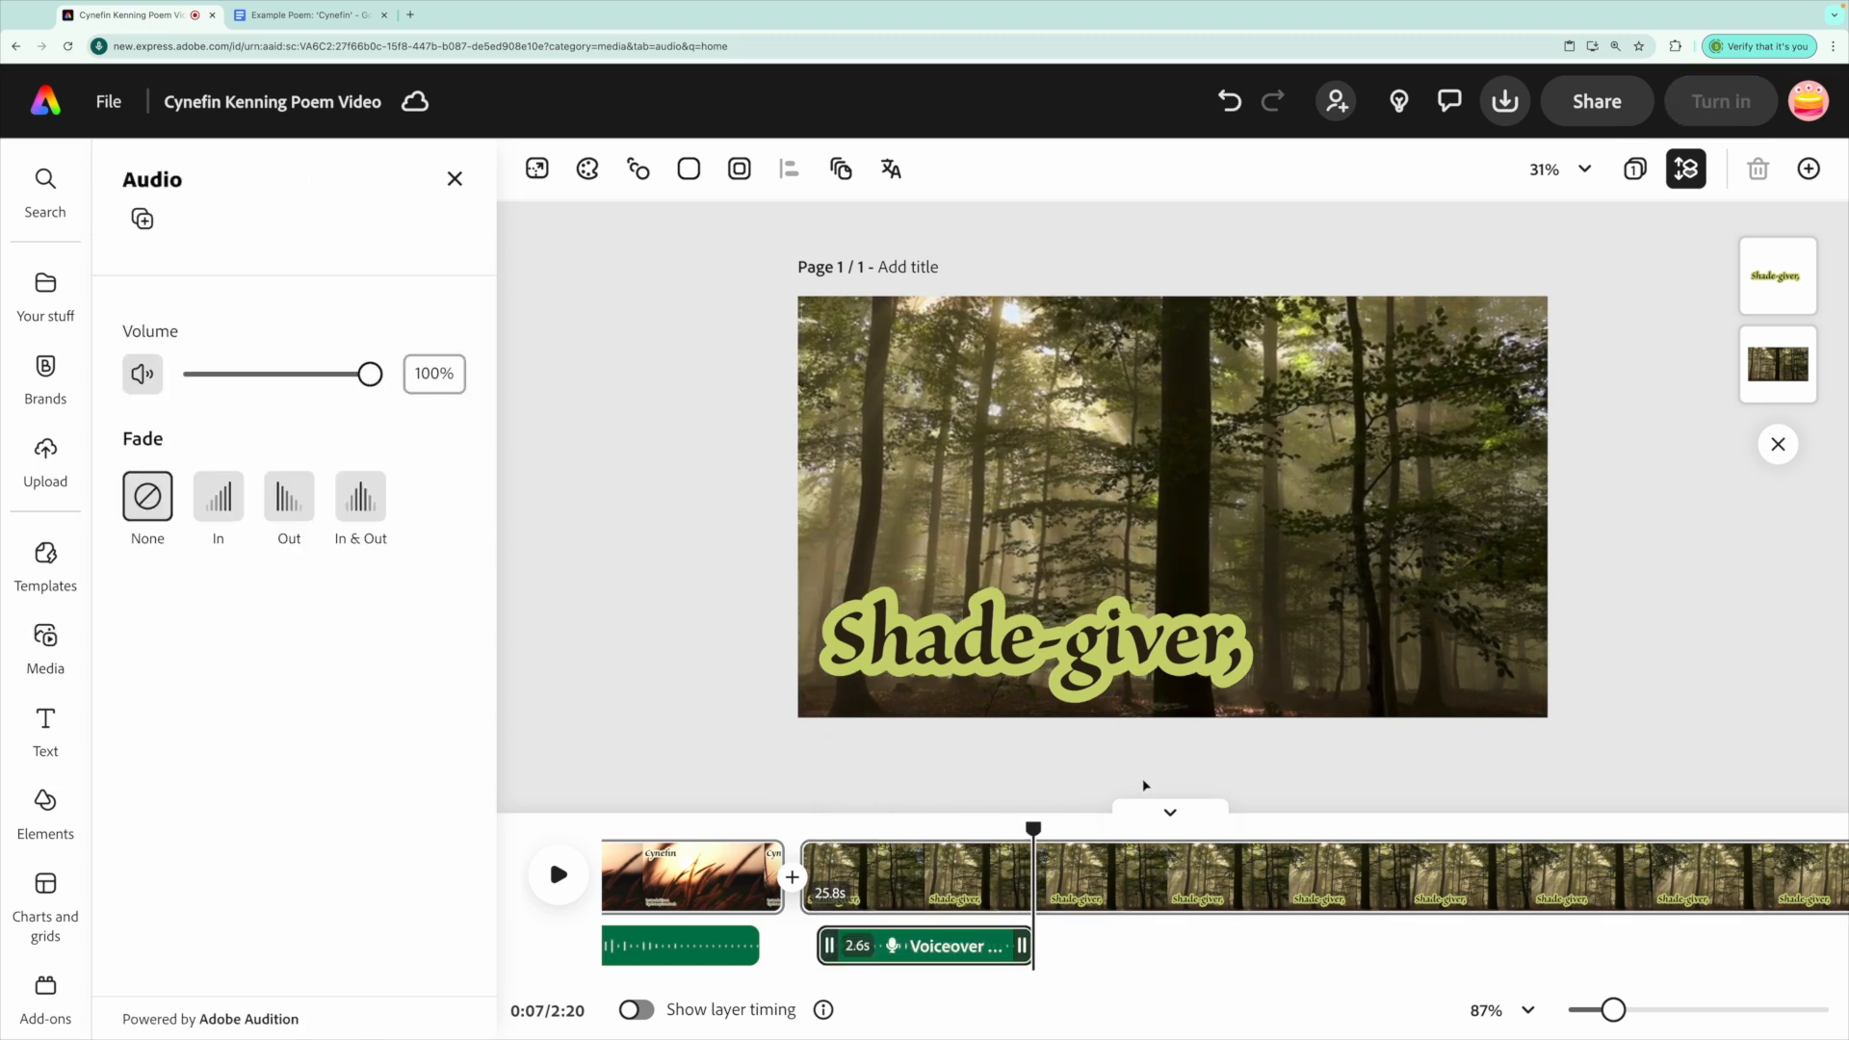
scroll(1522, 925, right, 3)
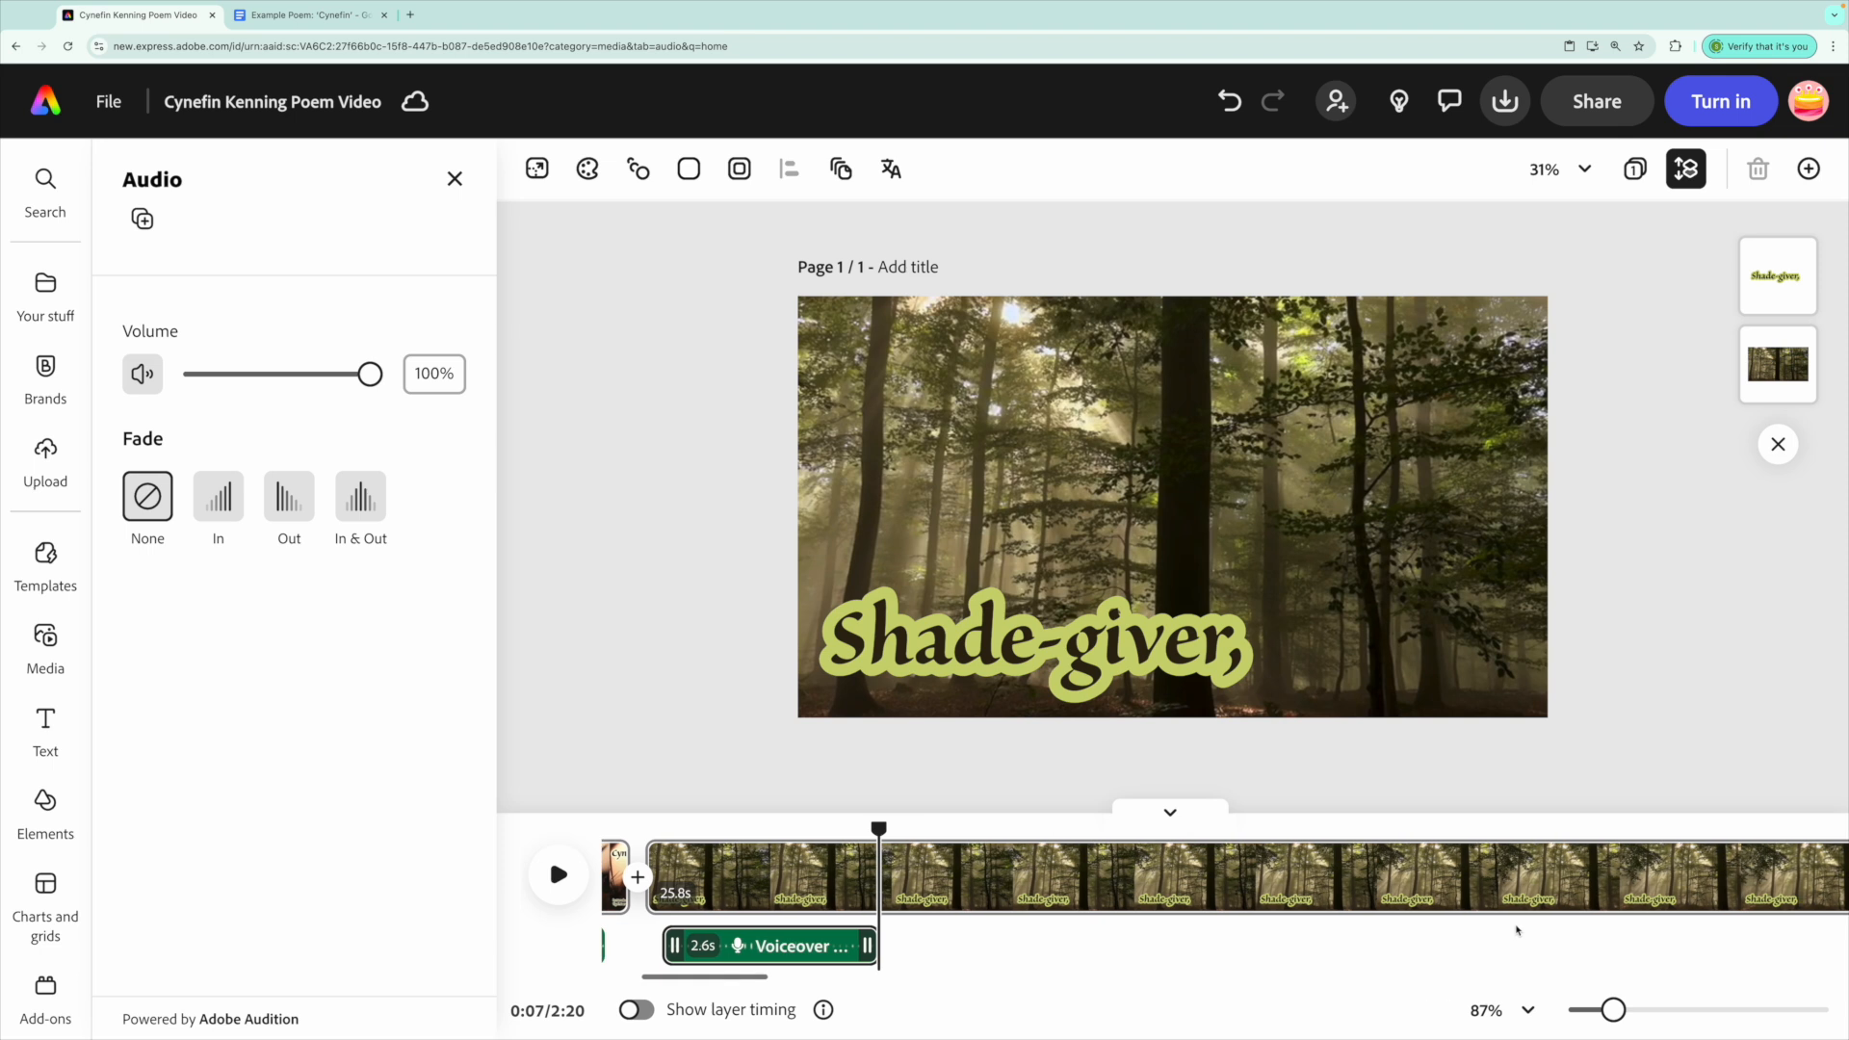
scroll(1522, 963, left, 5)
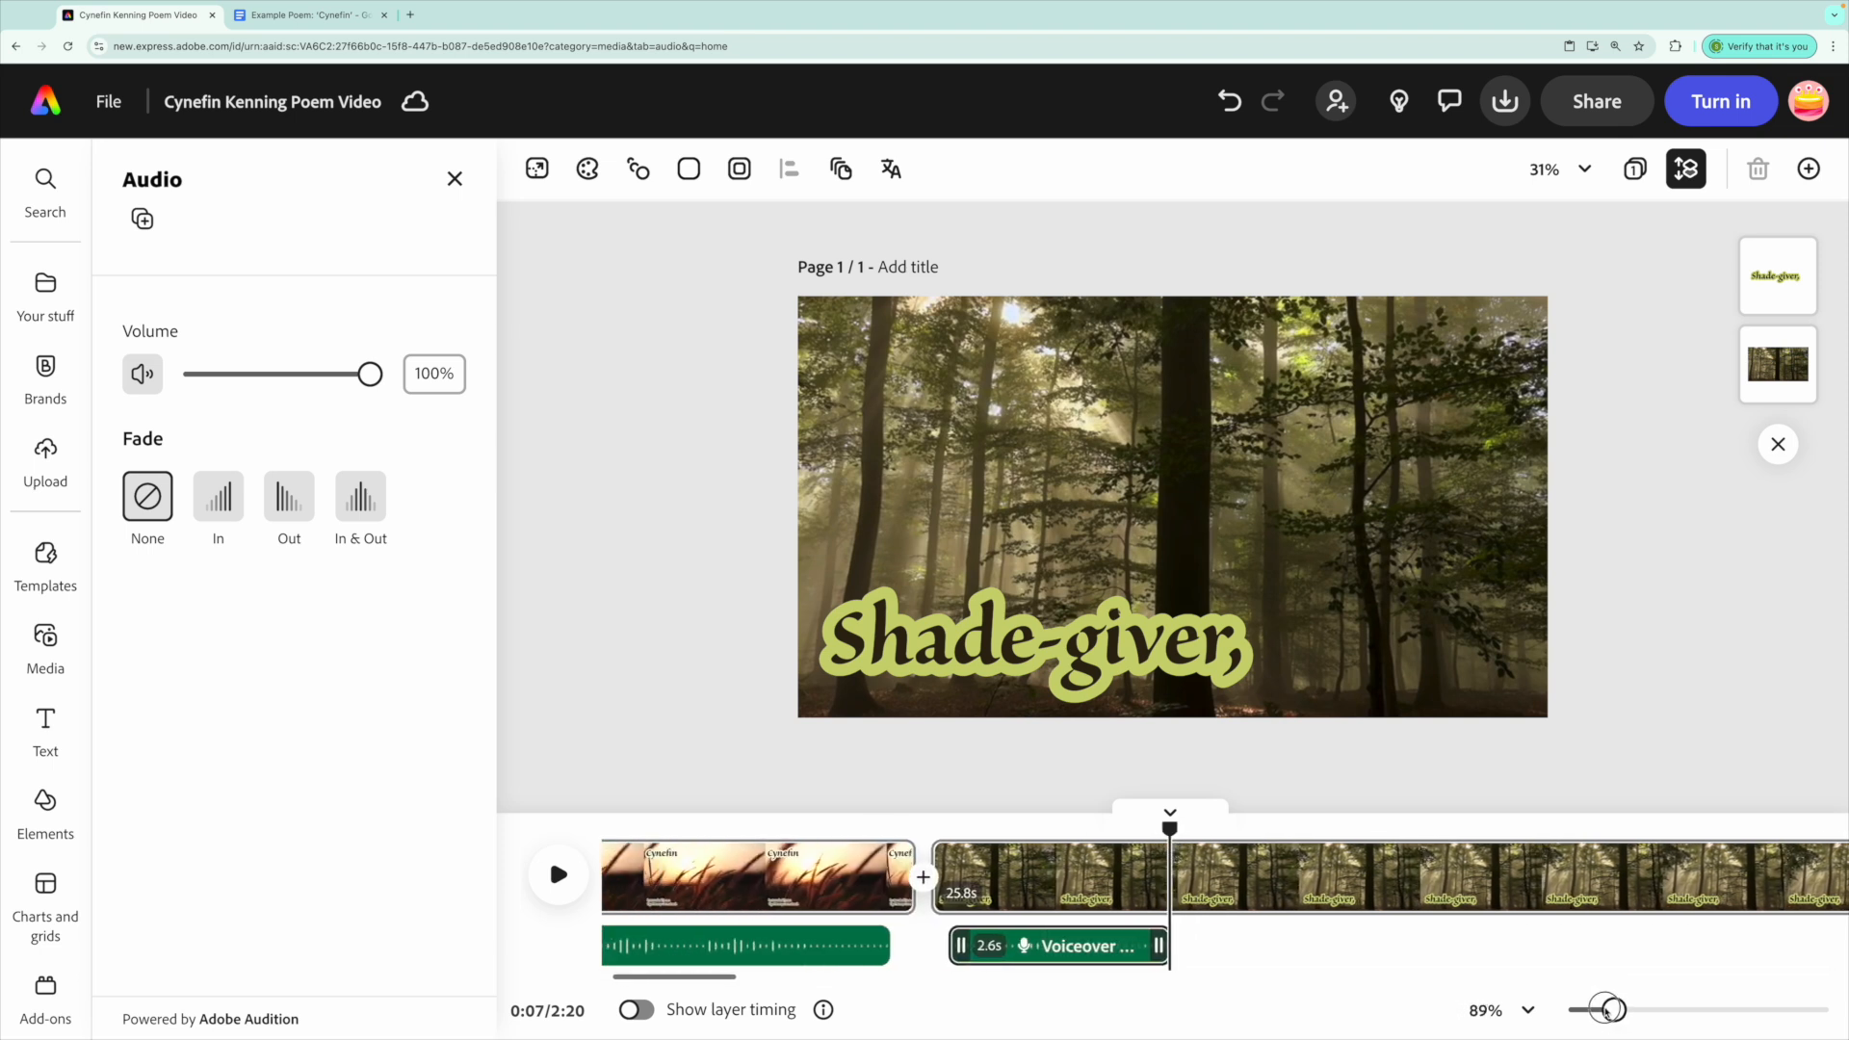